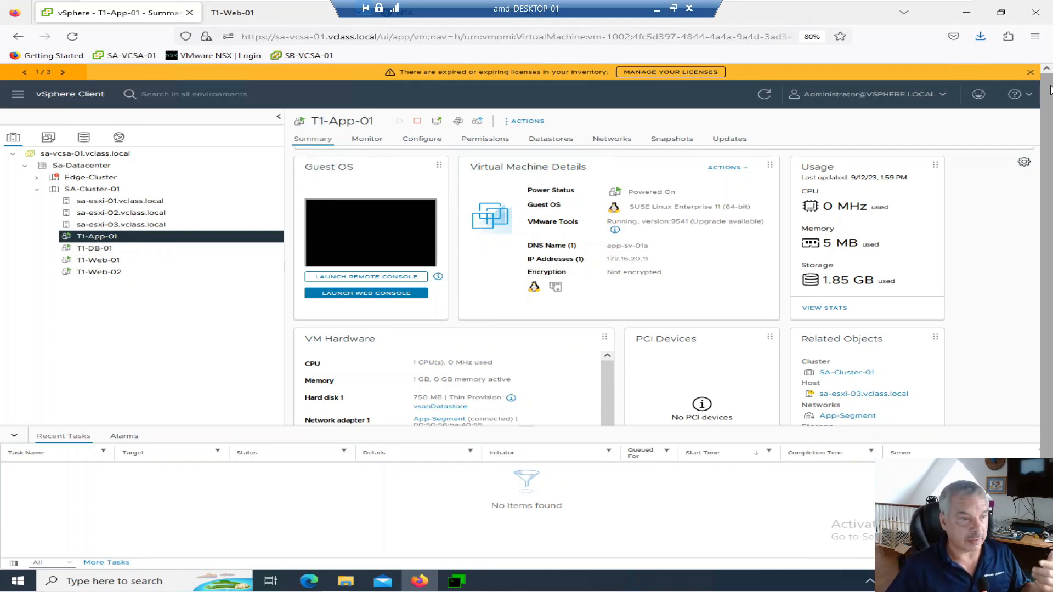
Check the IP address and the network adapter's segment and MAC address in the summary of T1-Web-01.
click(127, 266)
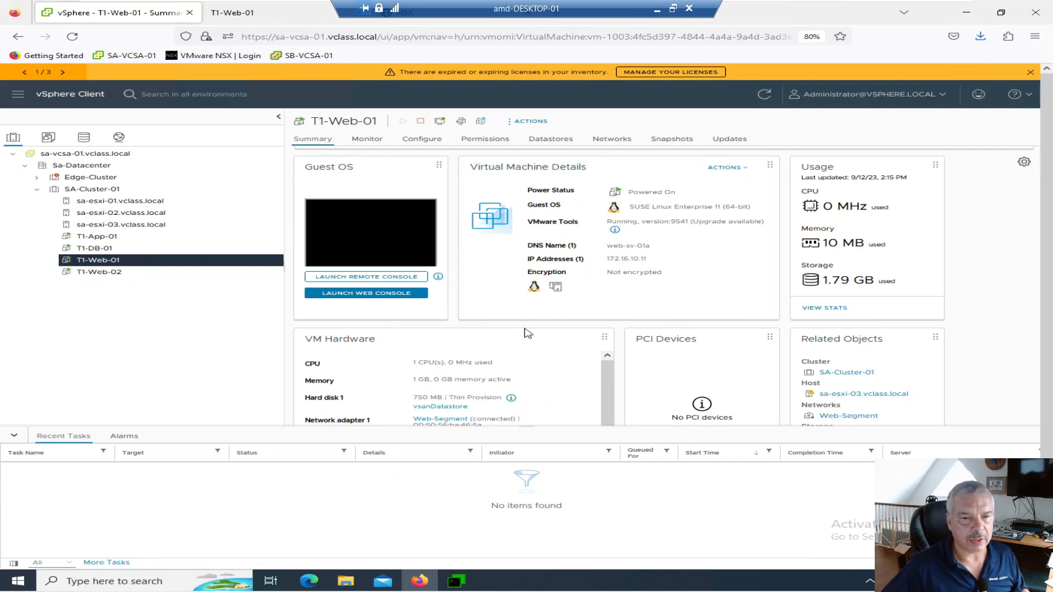
drag(614, 258, 583, 259)
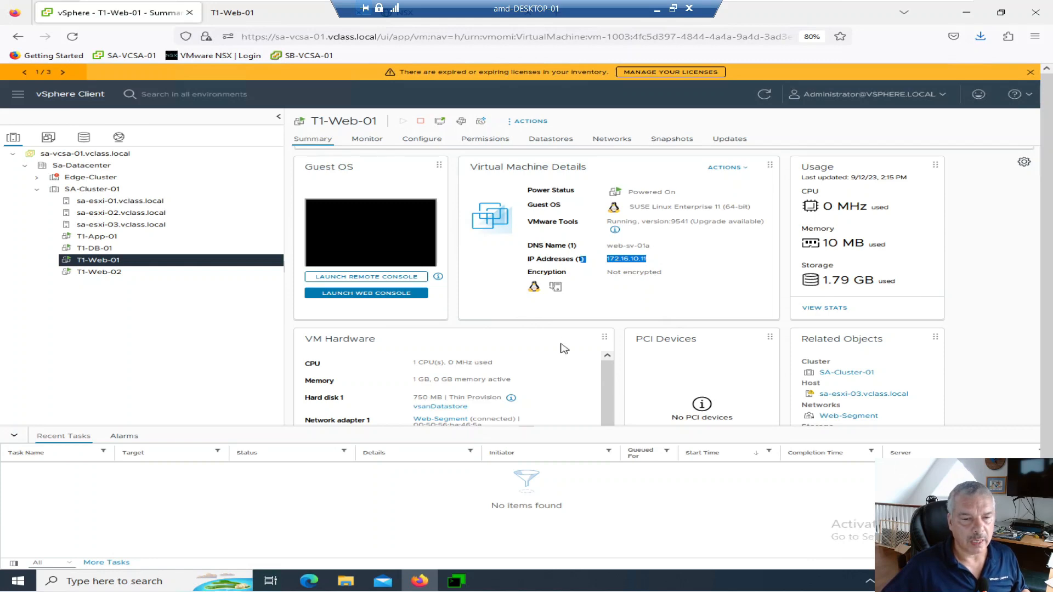
scroll(562, 351, down, 1)
drag(485, 378, 431, 380)
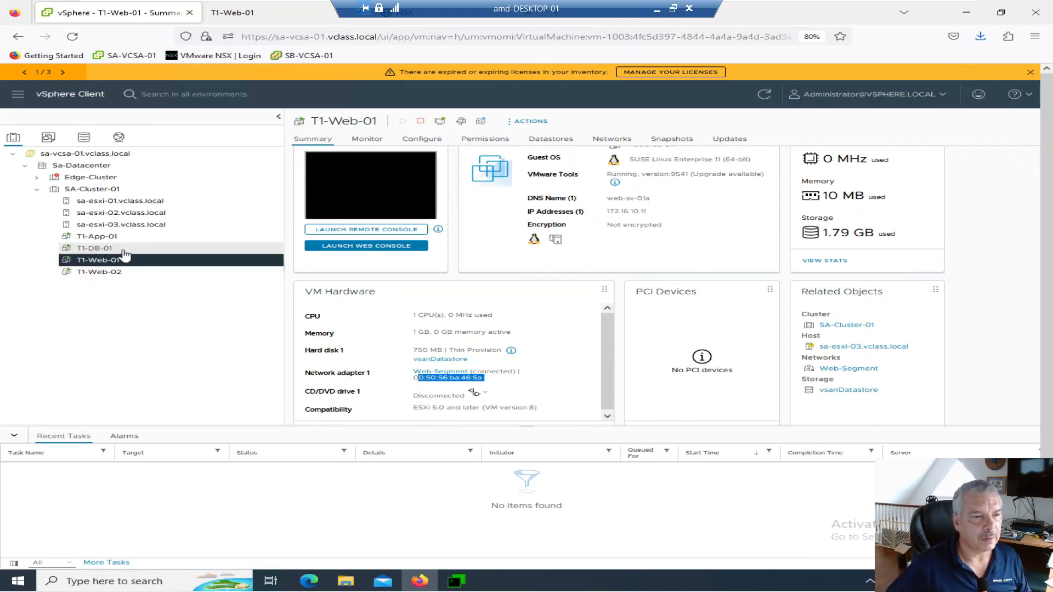
click(116, 251)
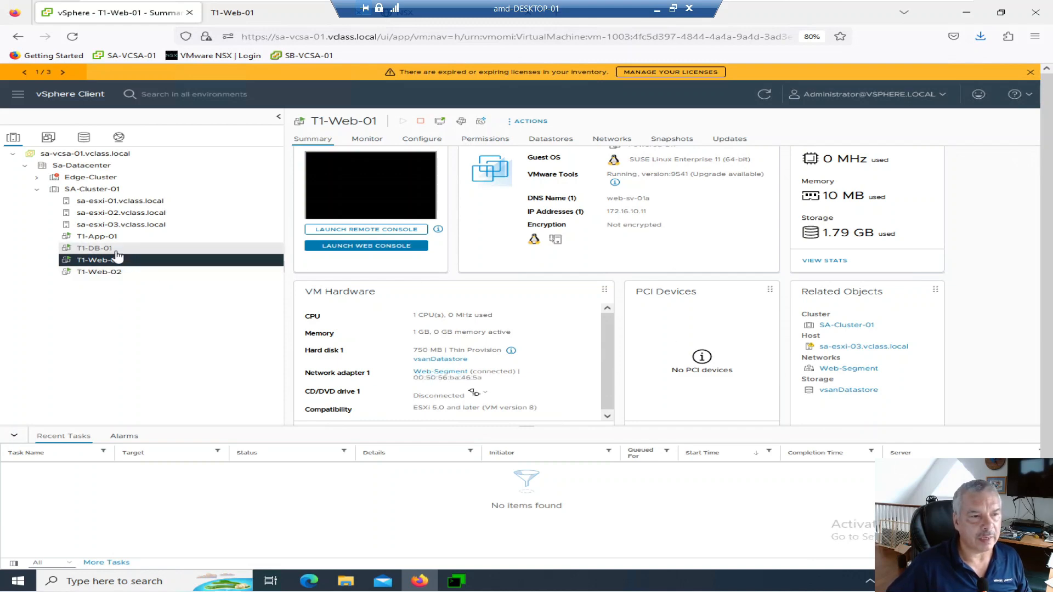
click(112, 260)
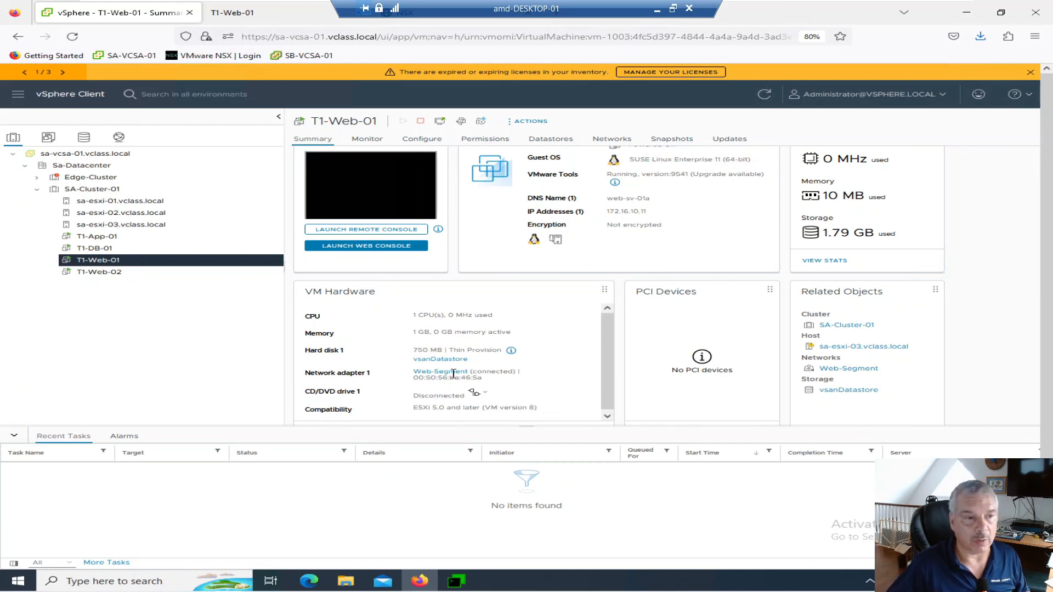
Check the IP address and the network adapter's MAC address in the summary of T1-DB-01.
click(90, 250)
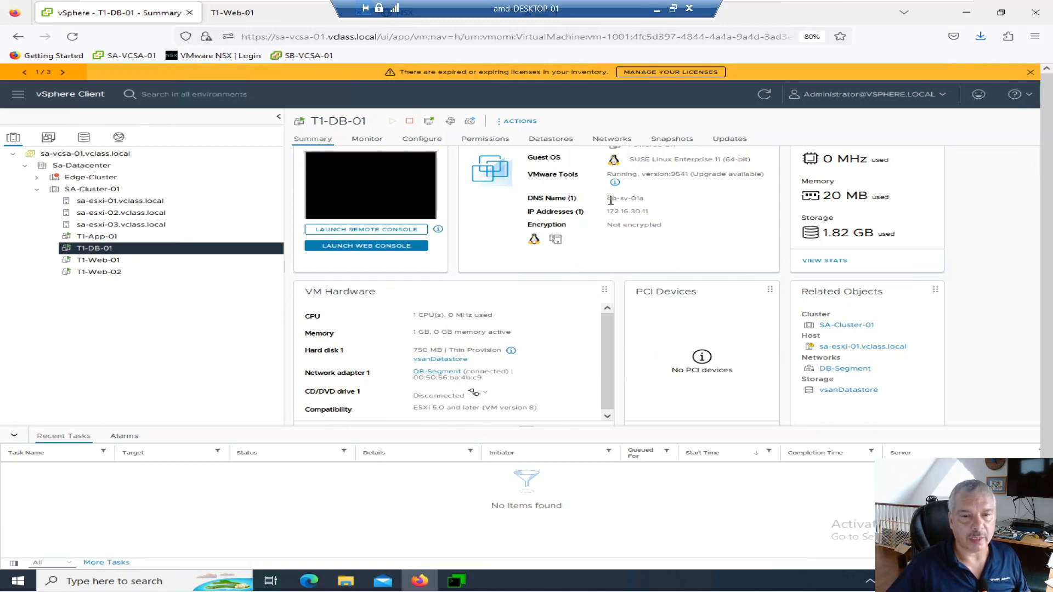
drag(624, 212, 662, 214)
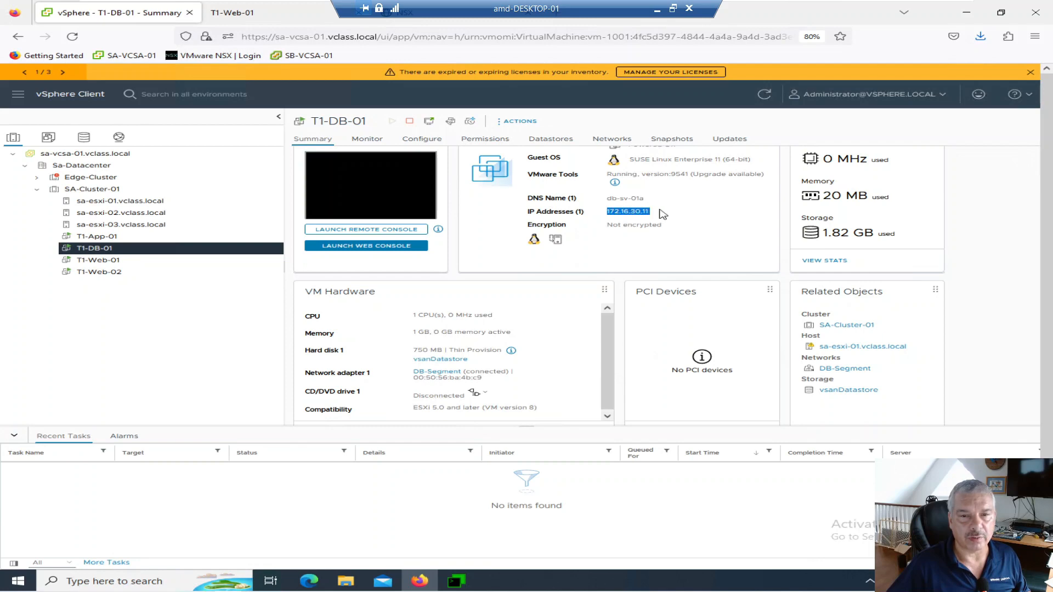
click(485, 383)
drag(483, 378, 459, 381)
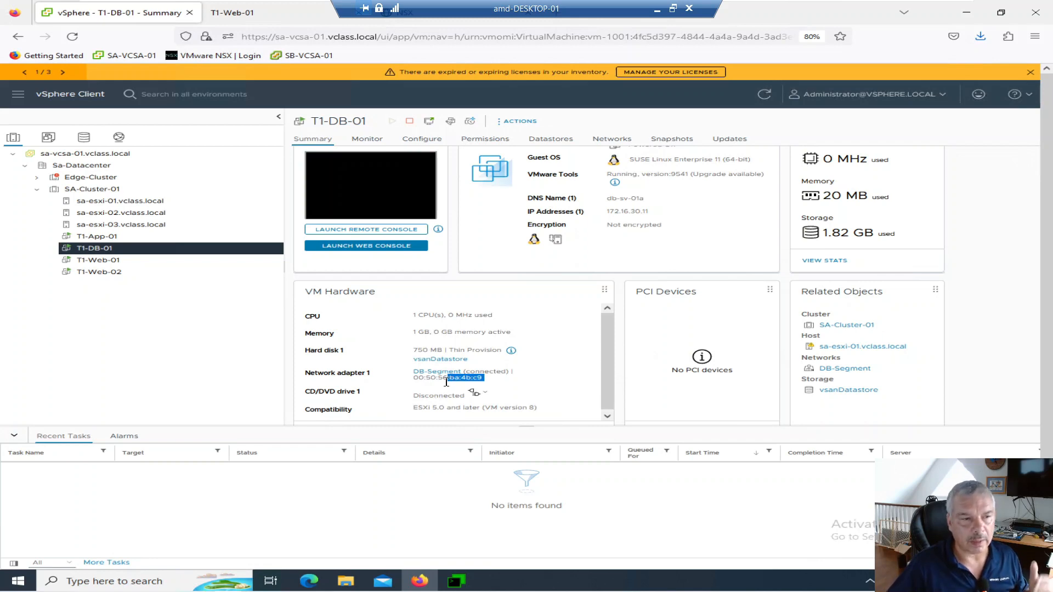
click(78, 268)
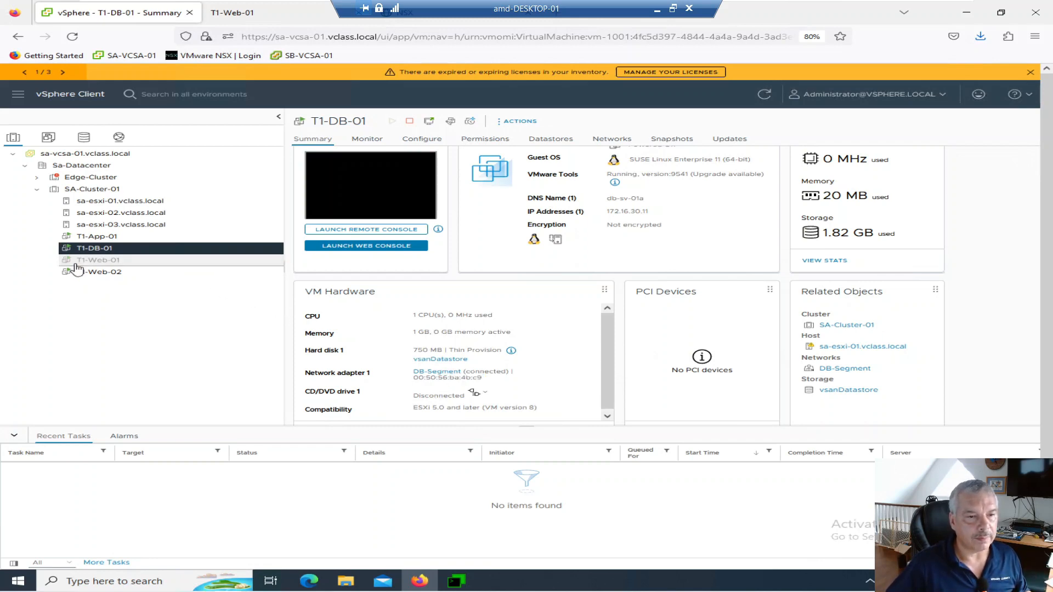
click(368, 247)
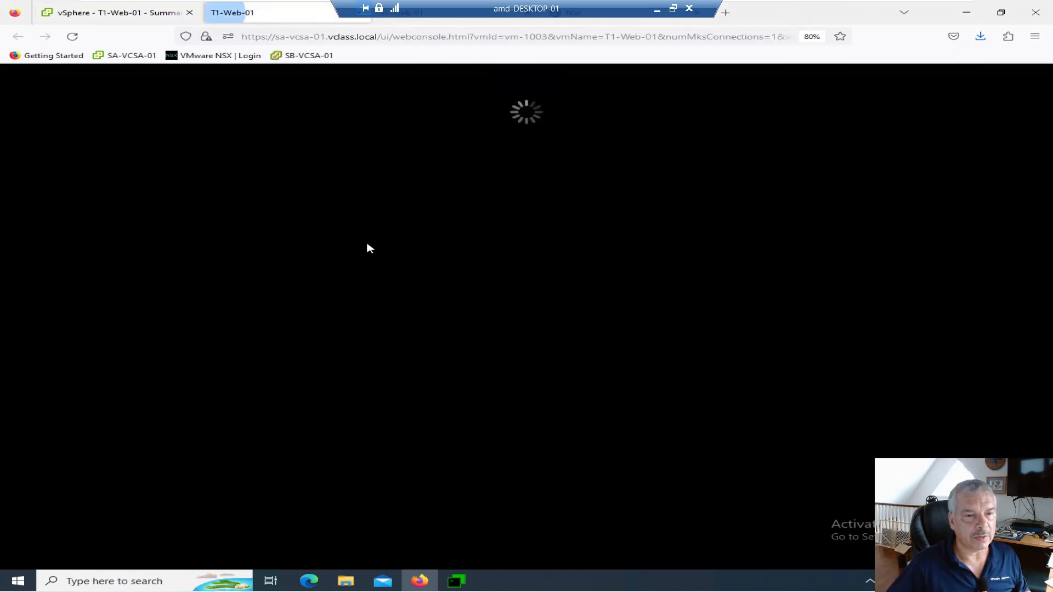
right_click(309, 17)
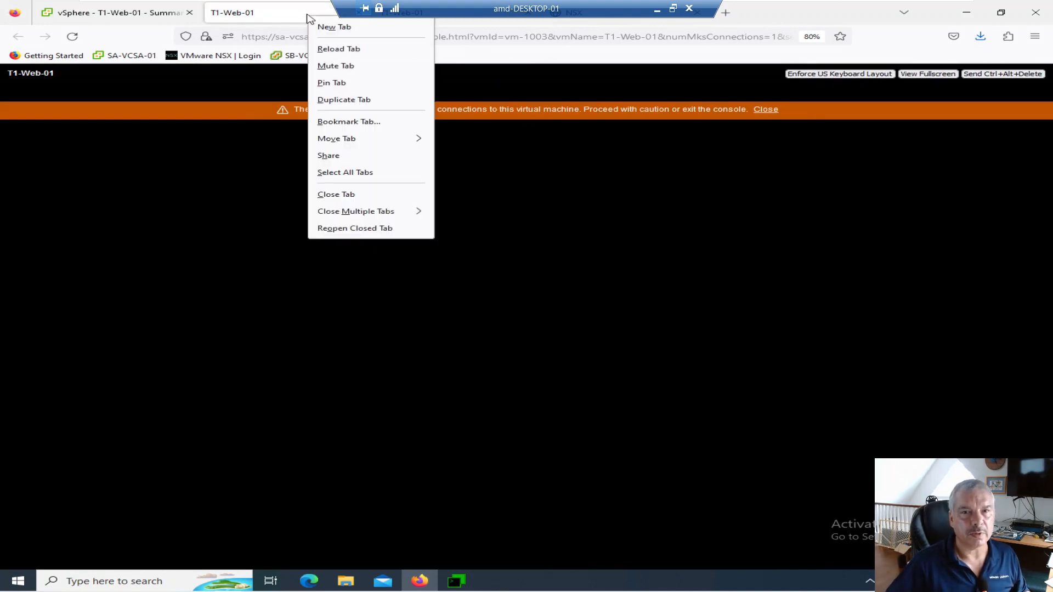
click(336, 195)
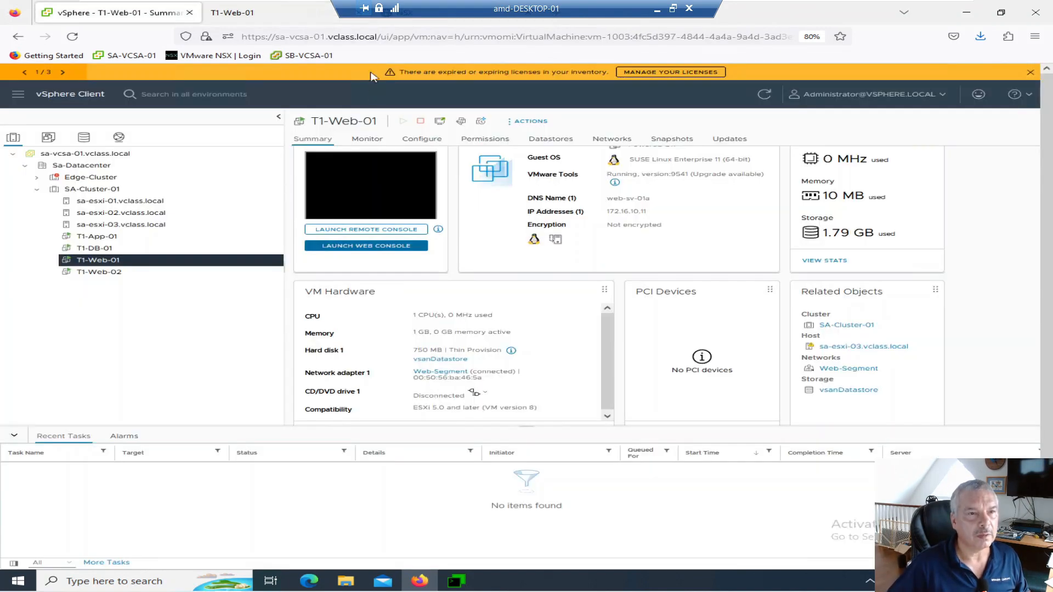
Start a continuous ping to 172.16.30.11 in the already open T1-Web-01 console.
click(279, 18)
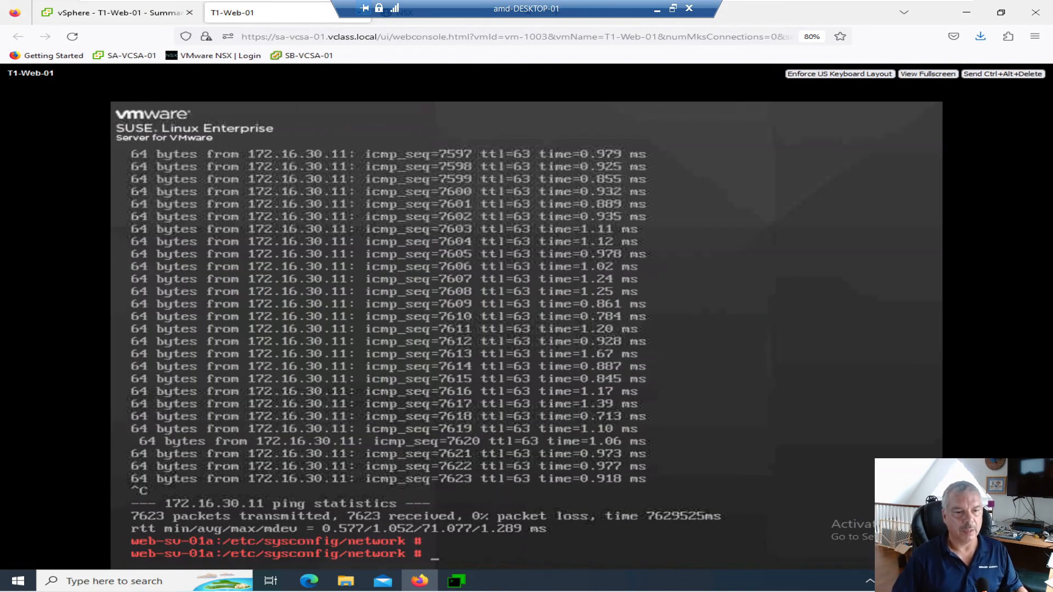
key(Up)
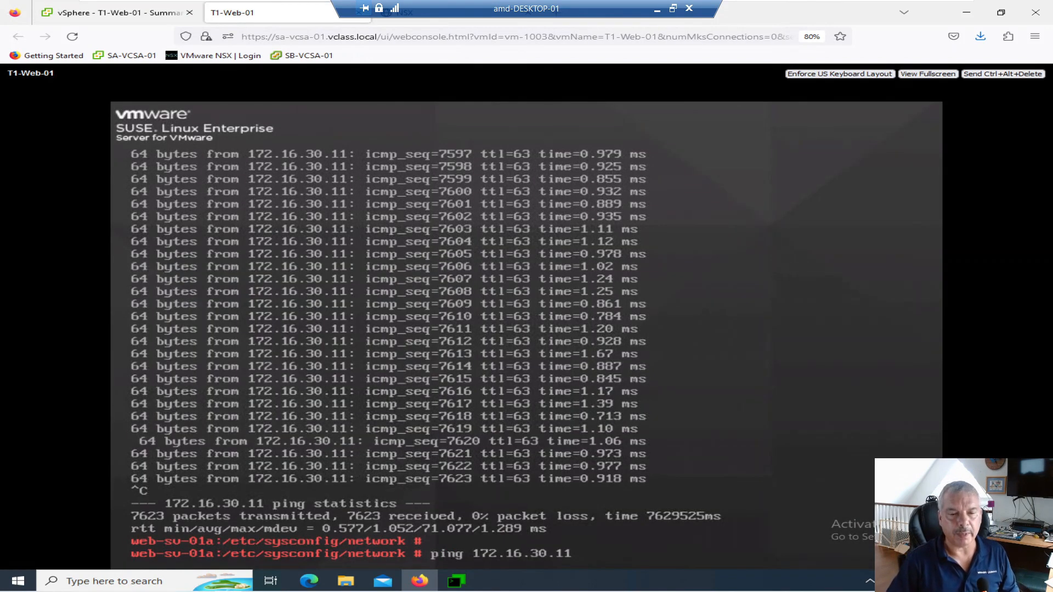
key(Return)
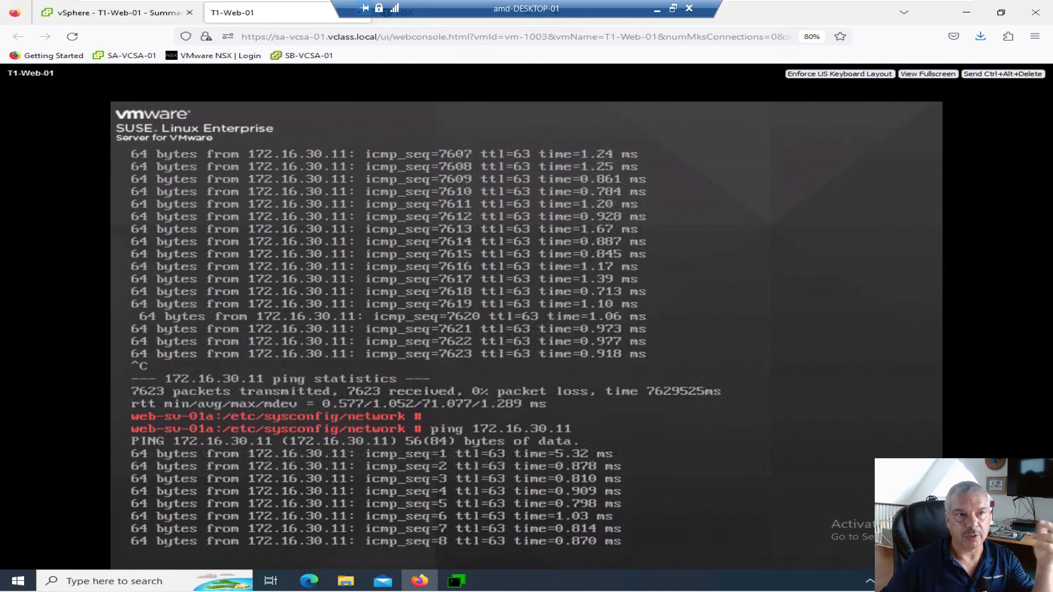
Switch to NSX Manager and open Live Traffic Analysis from the traffic analysis tools.
click(421, 22)
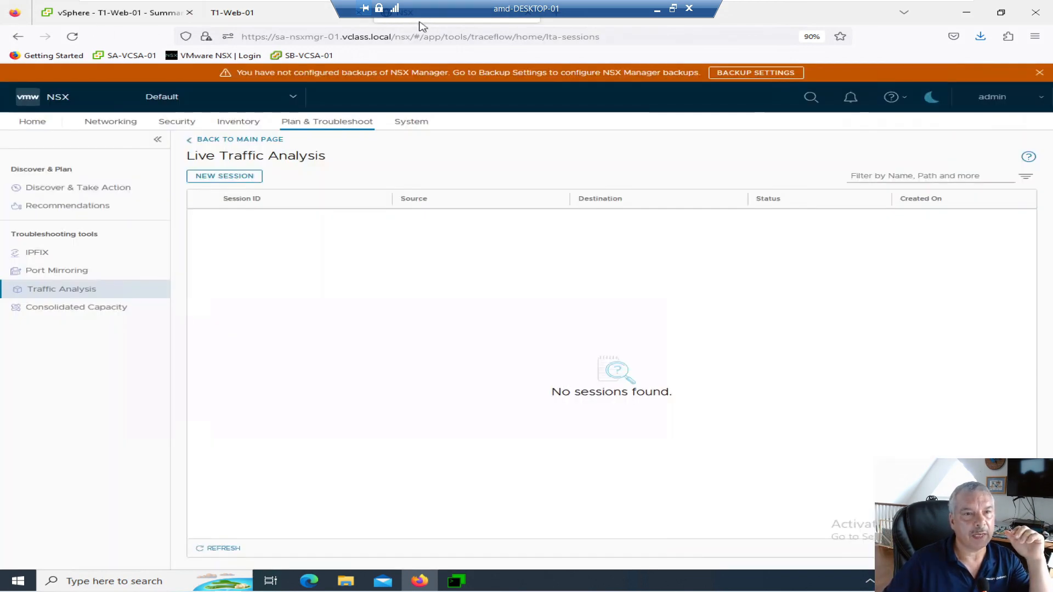
click(329, 119)
click(85, 288)
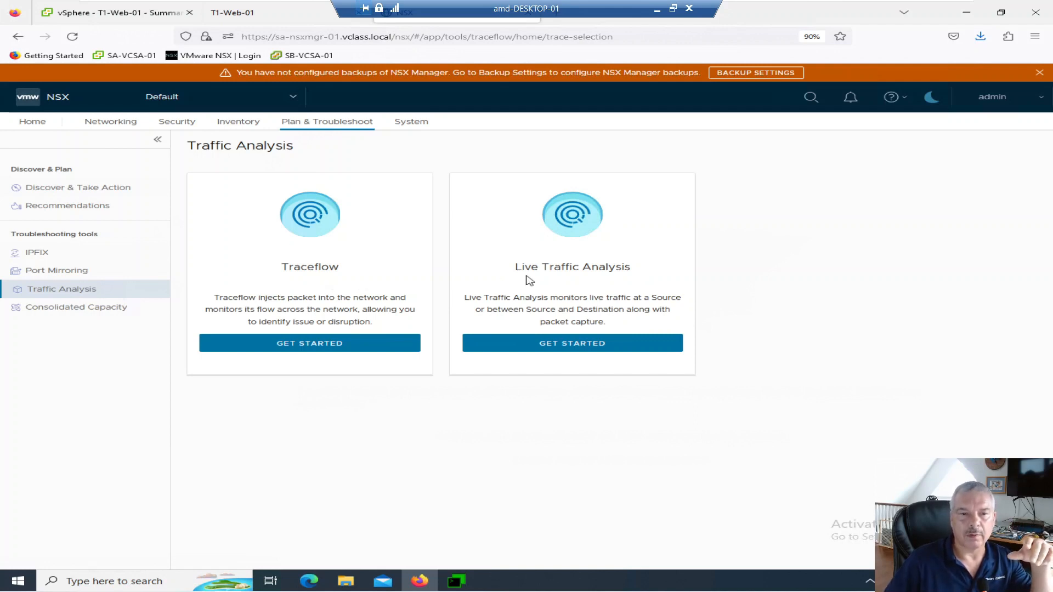
click(556, 346)
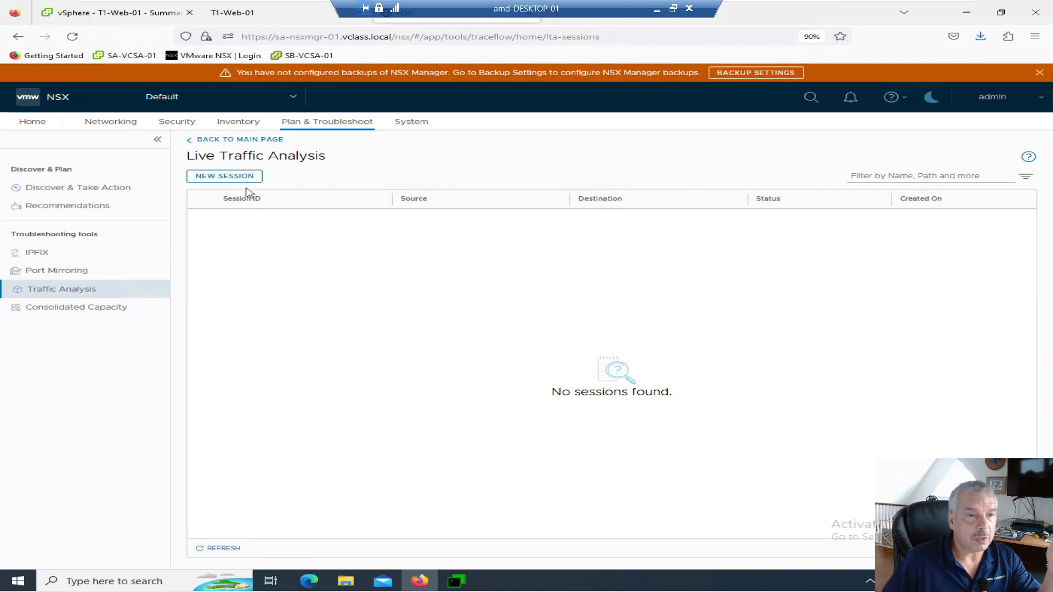
Create a new live traffic analysis session named My-Dem-Session.
click(231, 177)
drag(386, 238, 236, 232)
text(My-Dem-Session)
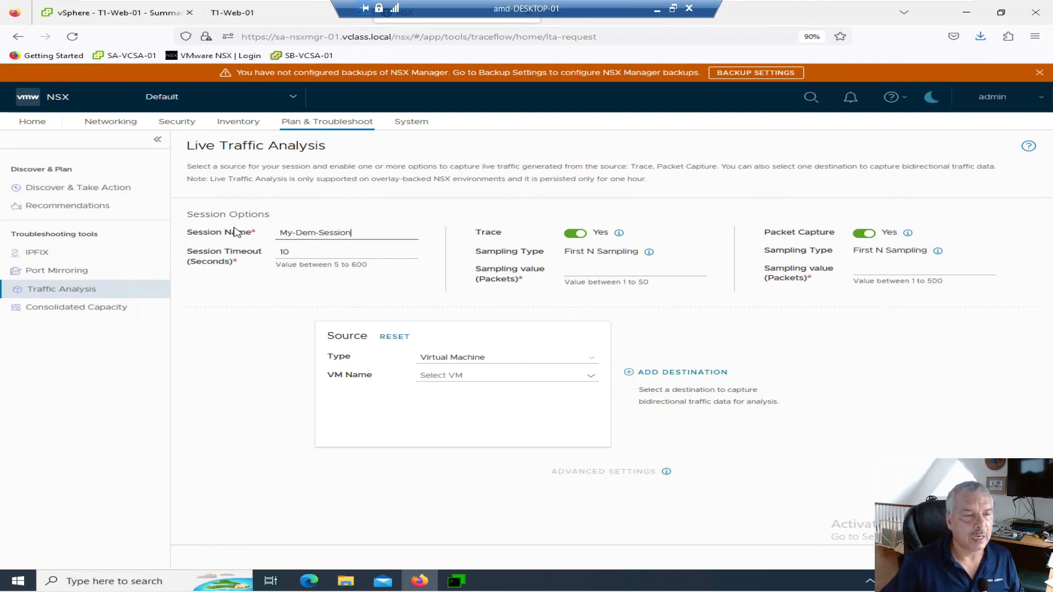
Set the sampling value to 2 packets for Trace and 3 packets for Packet Capture.
drag(307, 252, 274, 247)
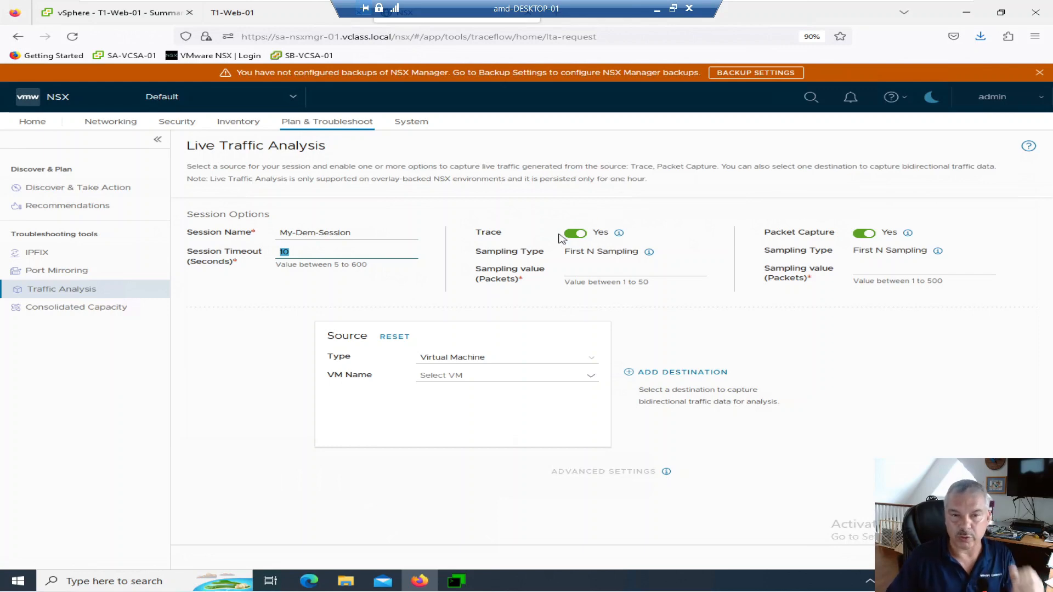
click(582, 273)
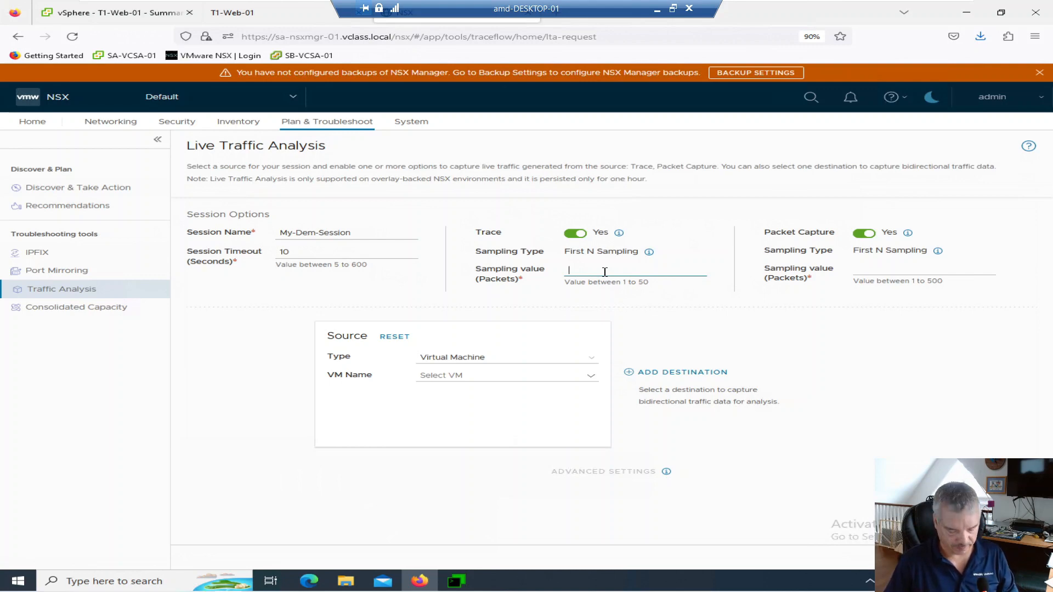
text(2)
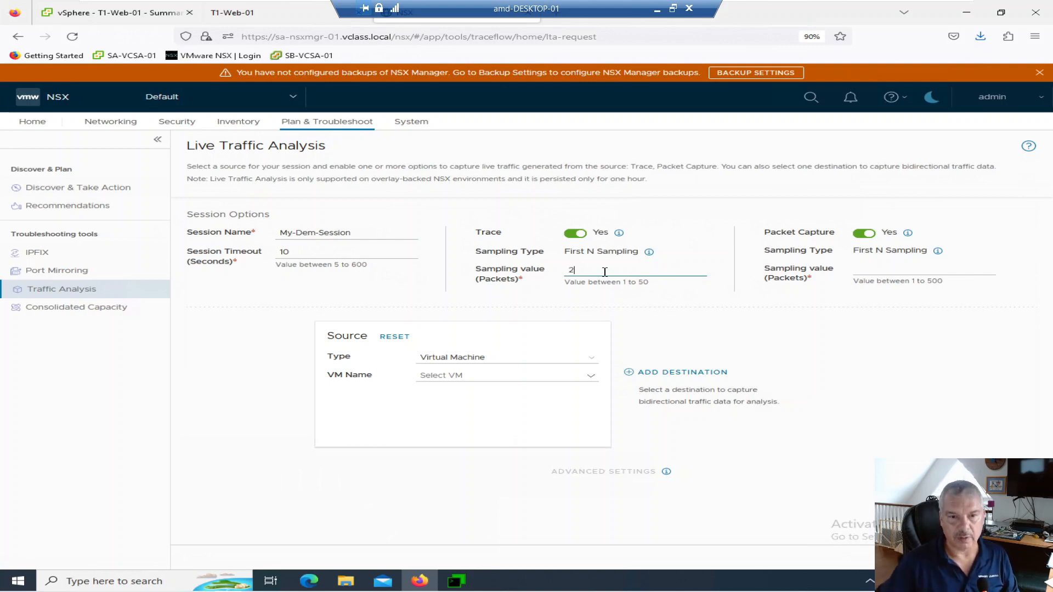
click(860, 273)
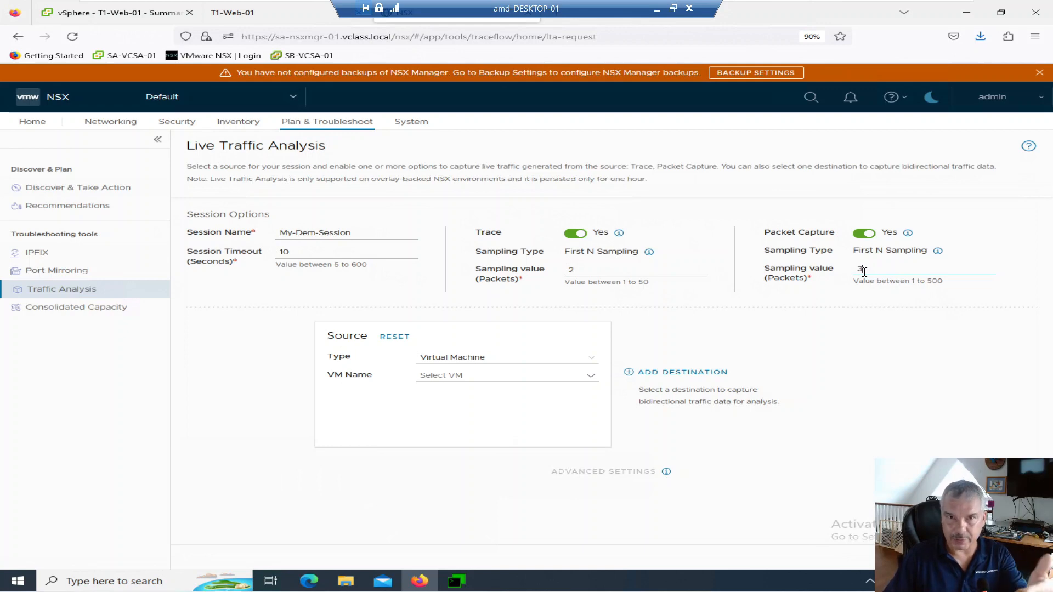
drag(303, 252, 263, 250)
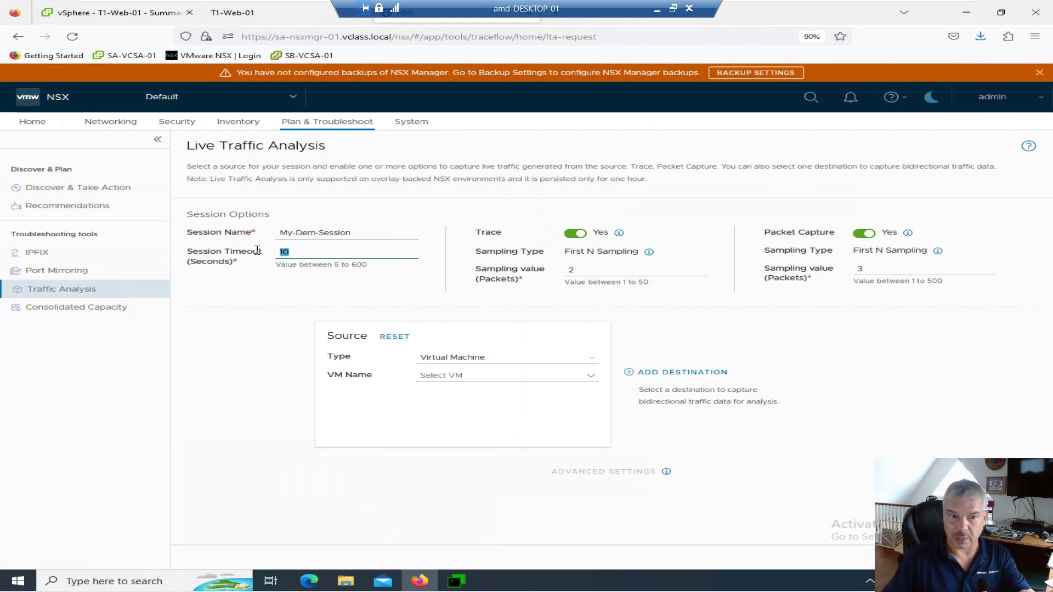
Examine the available source types and the attachment options for a Port/Interface source.
click(497, 363)
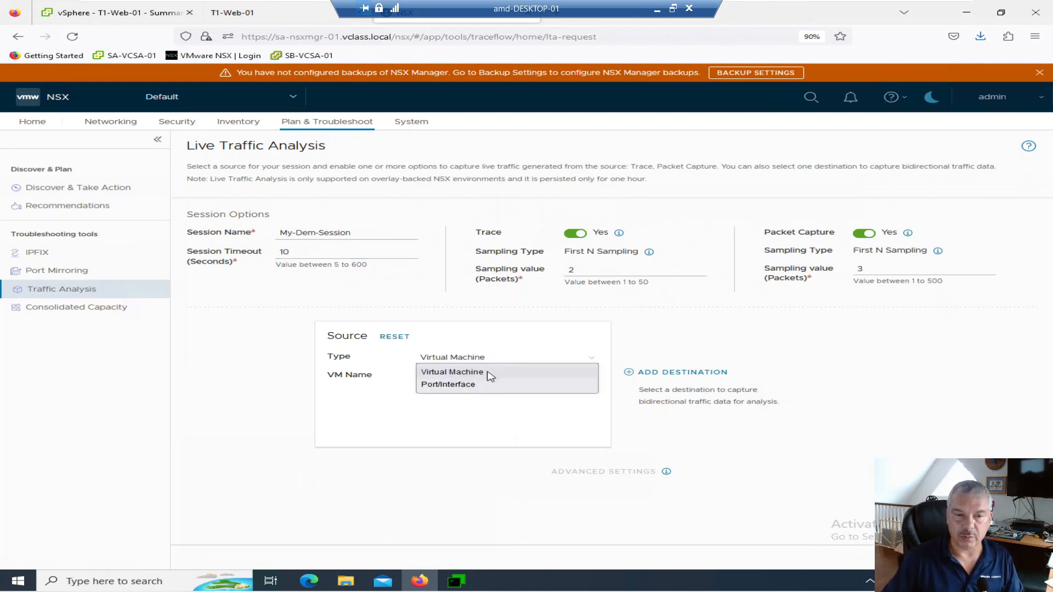
click(487, 375)
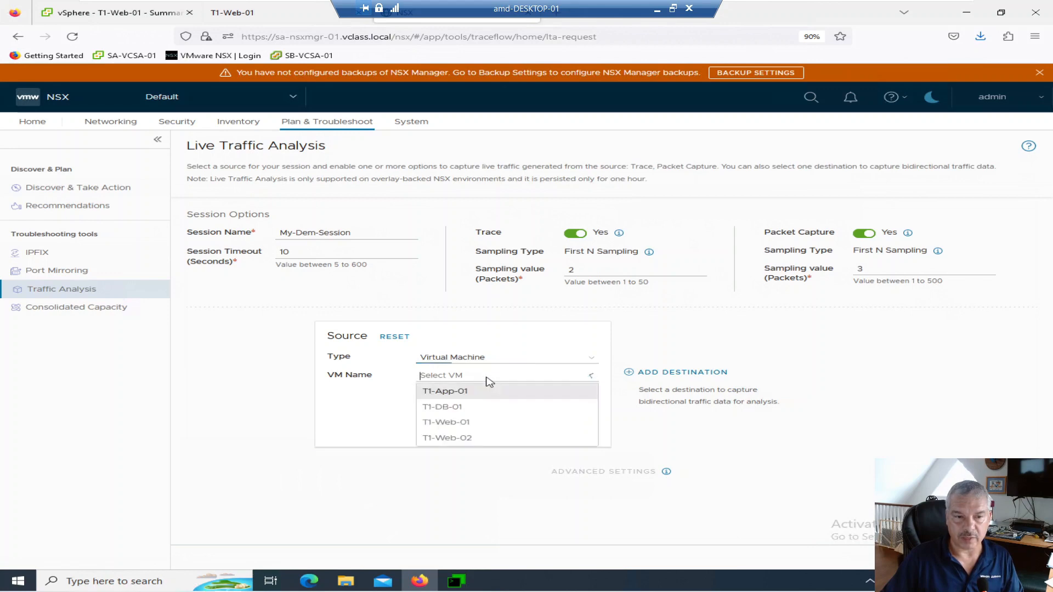
click(486, 361)
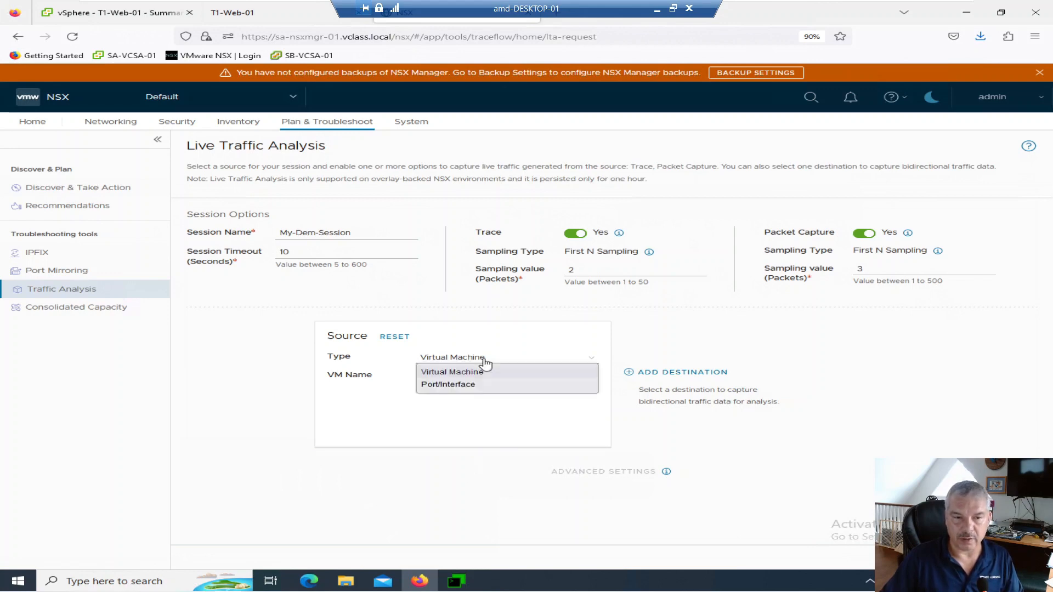
click(486, 385)
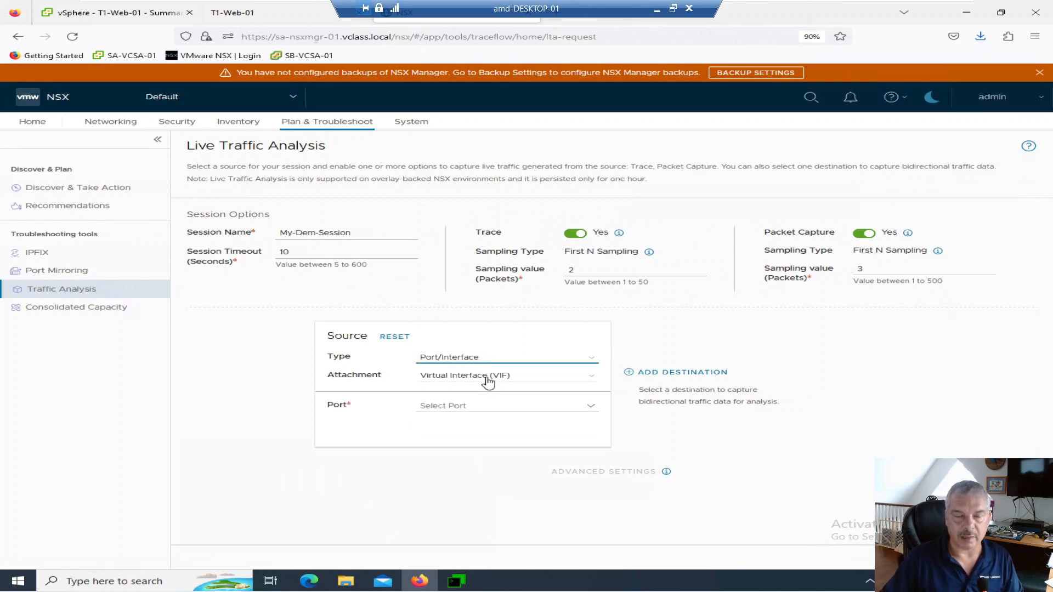
click(488, 378)
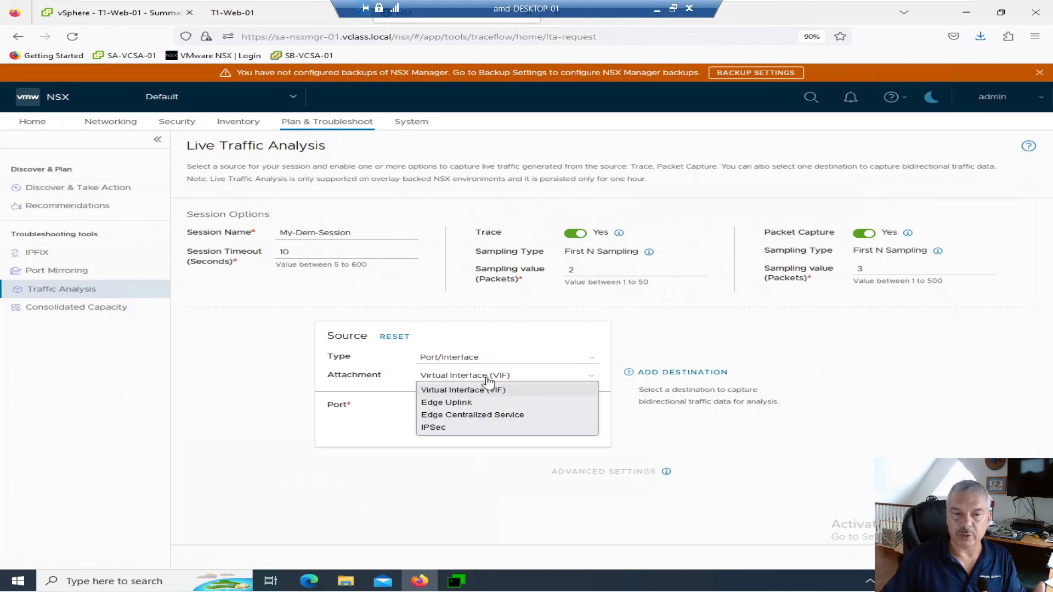
click(485, 428)
click(631, 351)
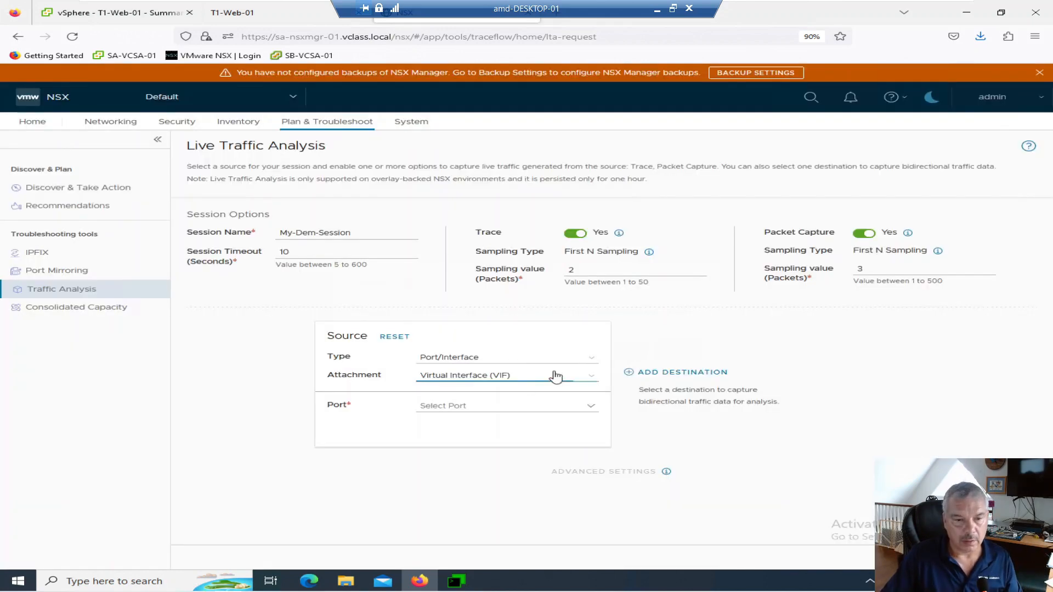
click(501, 377)
Set the source type to Virtual Machine and choose T1-Web-01 as the source VM.
click(484, 360)
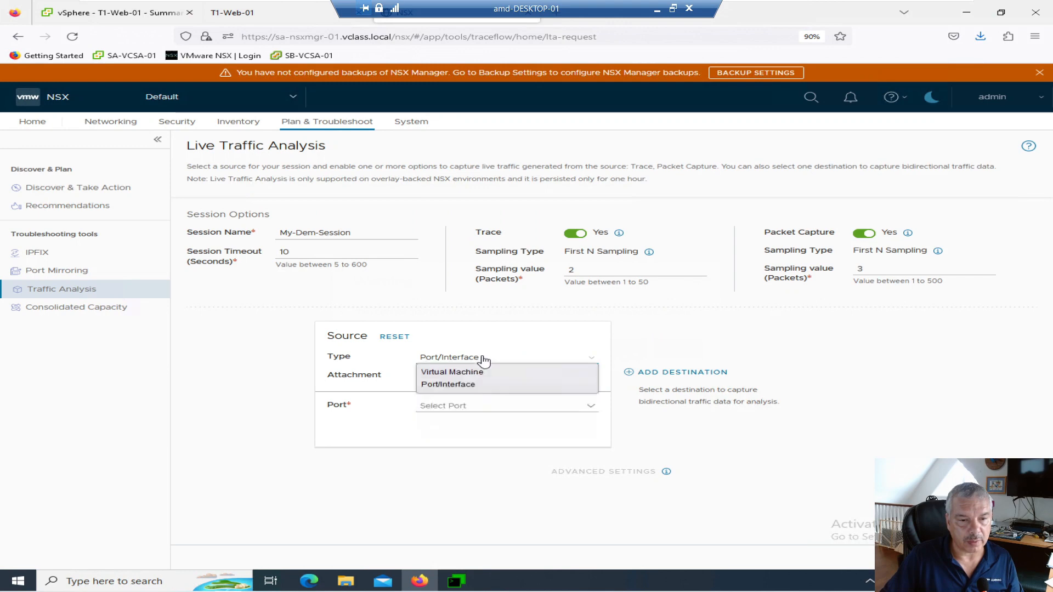
click(481, 372)
click(476, 376)
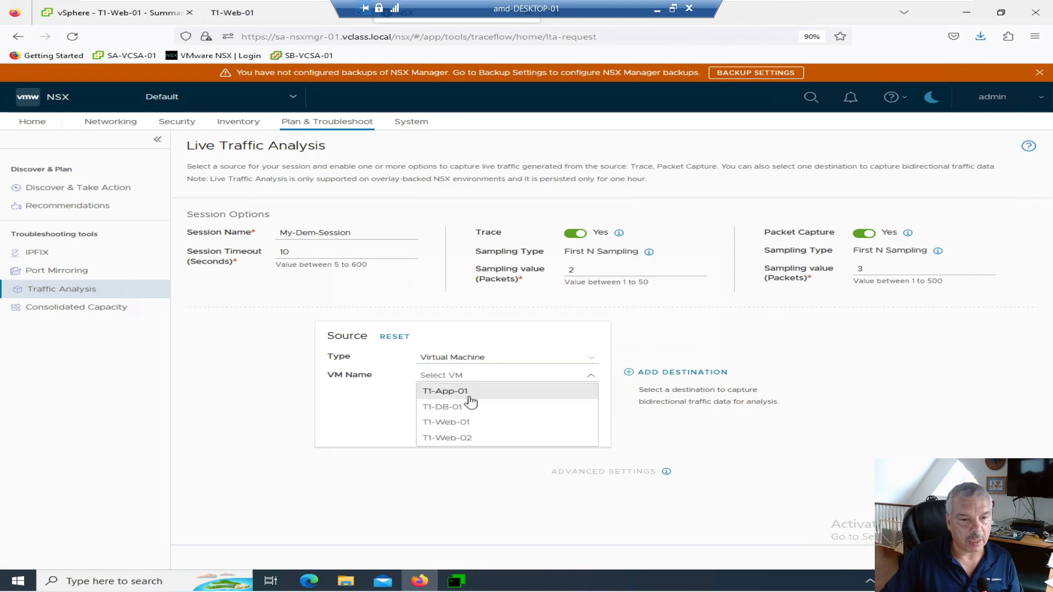
click(465, 422)
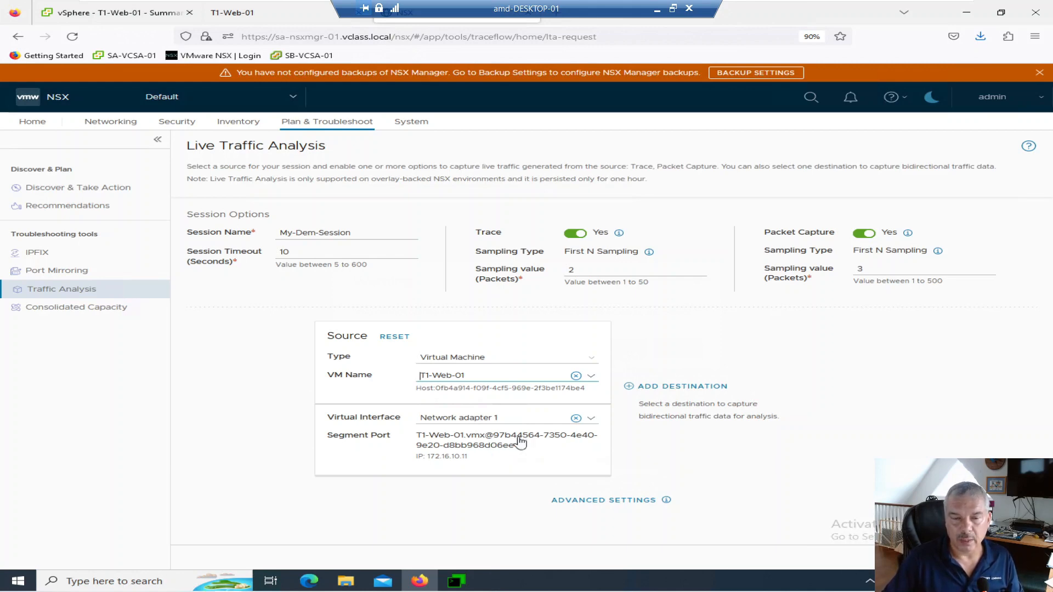
Add a destination of type Virtual Machine and choose T1-DB-01 as the destination VM.
click(685, 387)
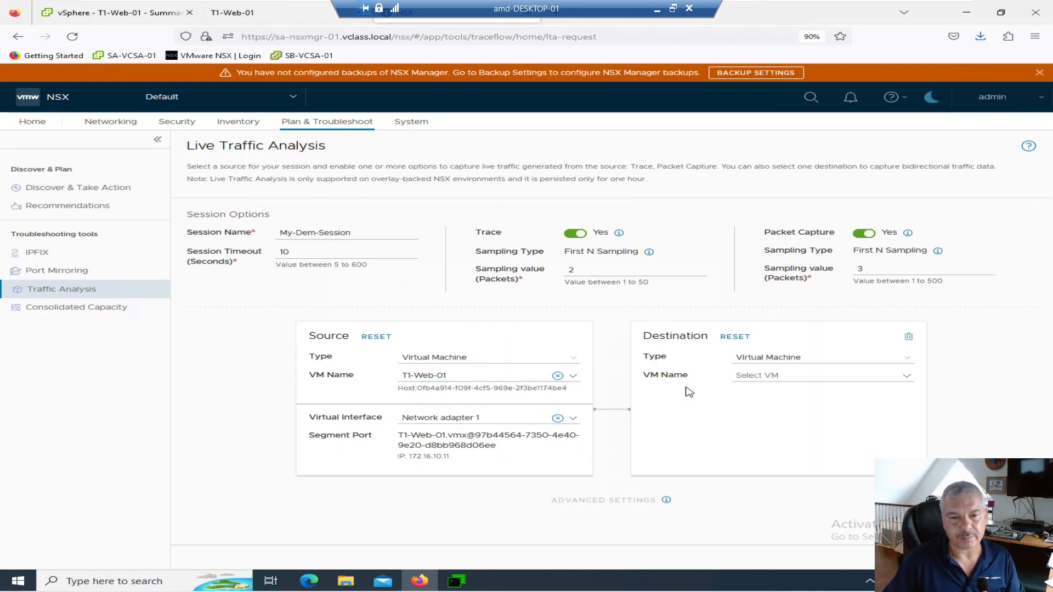
click(801, 361)
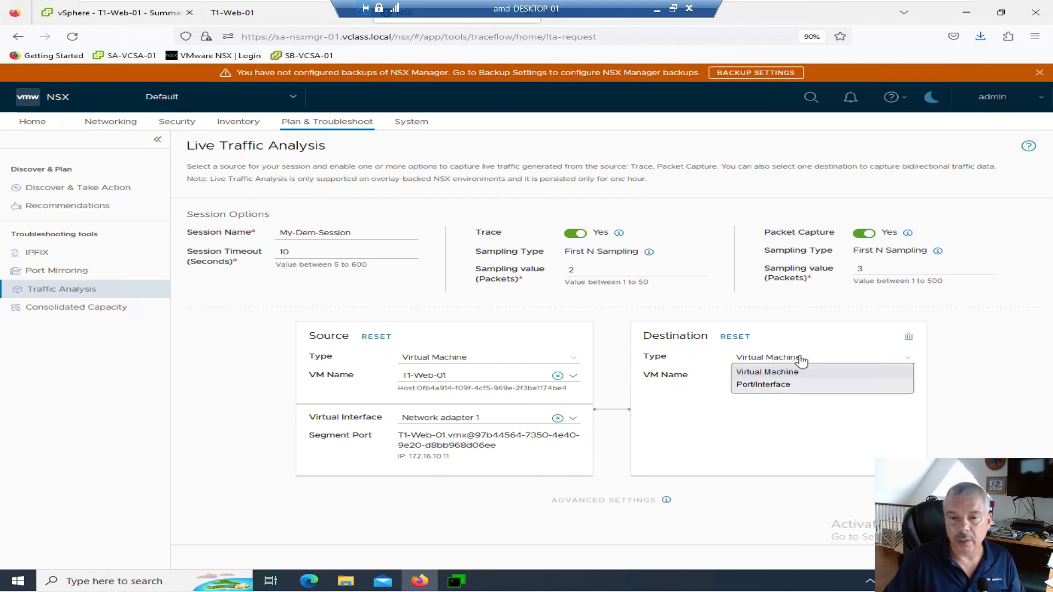
click(784, 386)
click(788, 364)
click(785, 371)
click(782, 381)
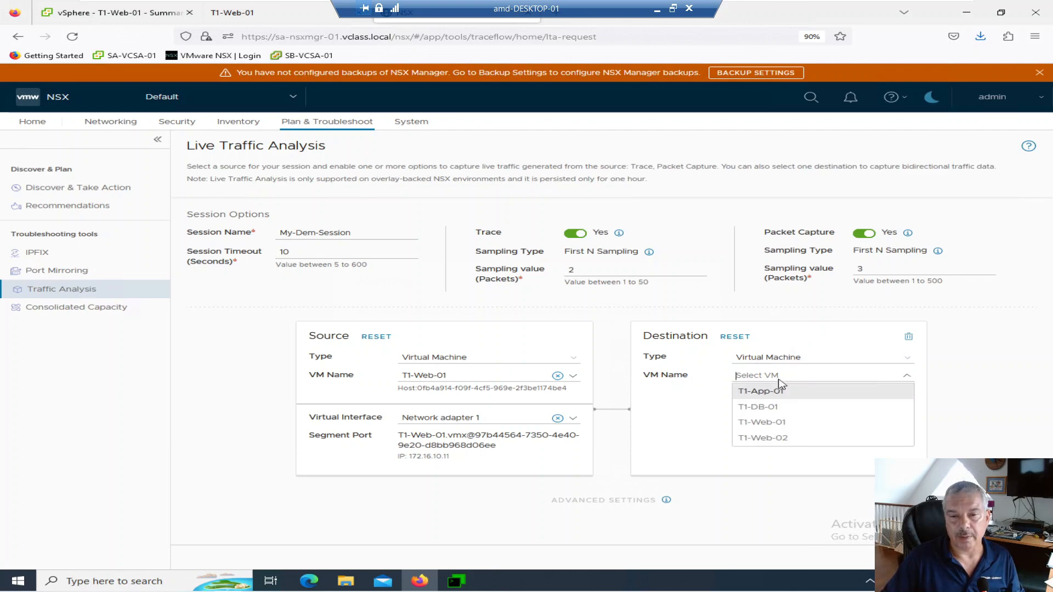
click(772, 408)
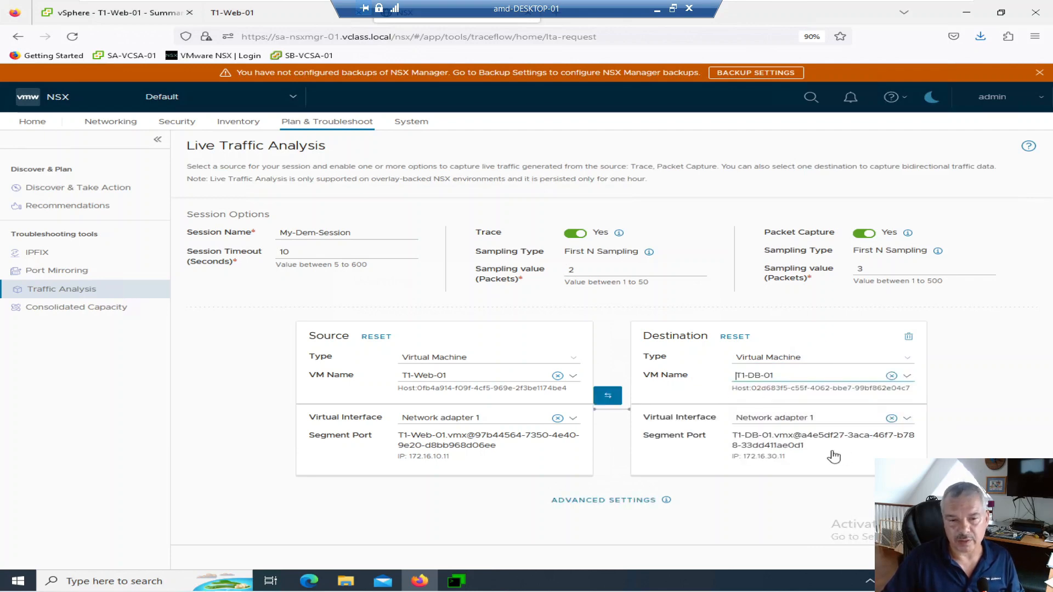
Open the advanced settings and examine the IP type, forward filter and reverse filter fields.
click(615, 500)
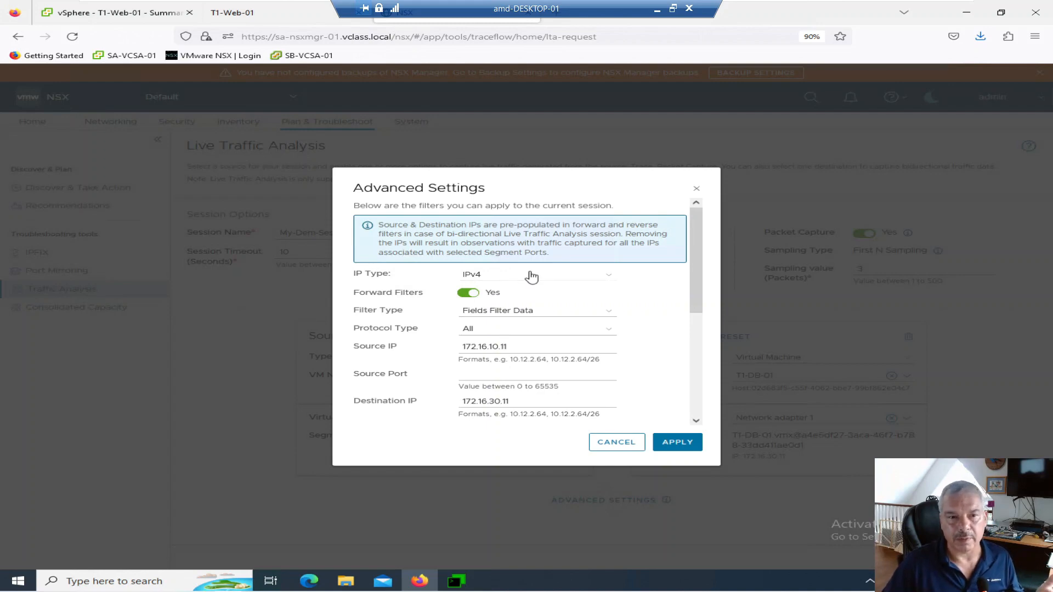
click(530, 275)
click(529, 276)
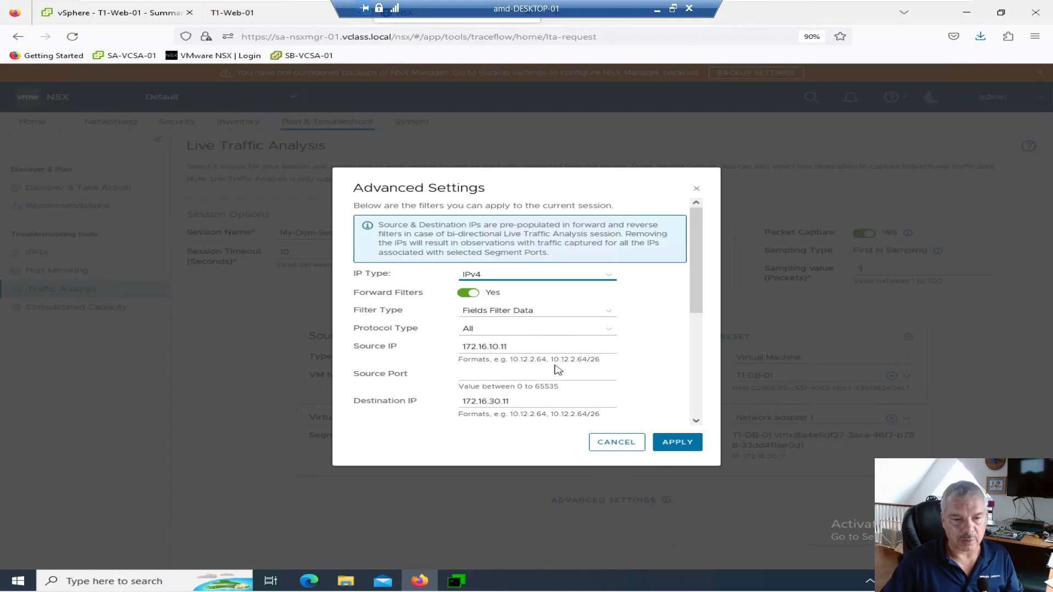
scroll(550, 344, down, 2)
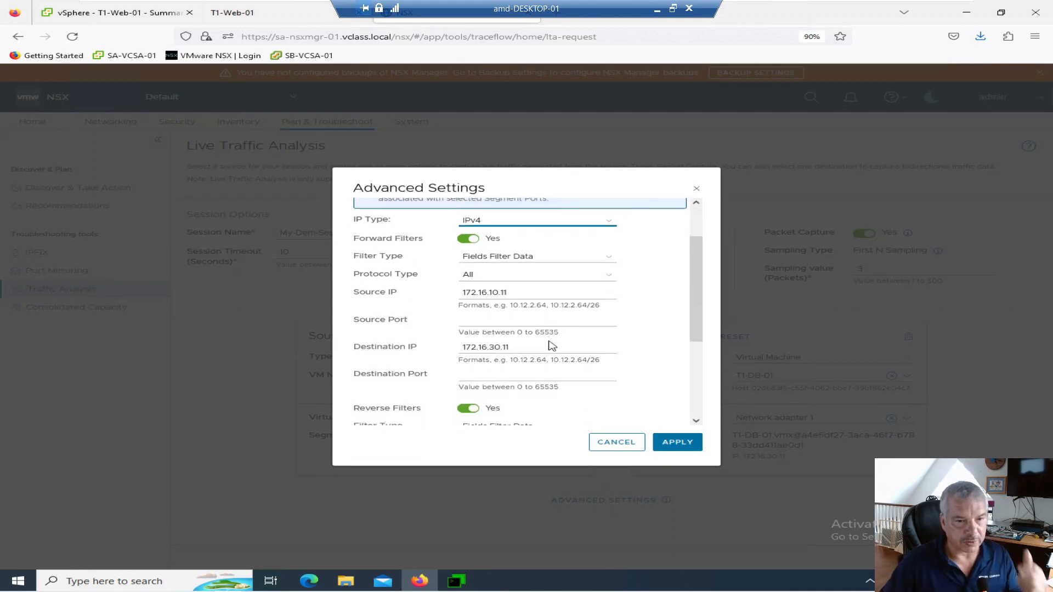
click(518, 257)
click(645, 266)
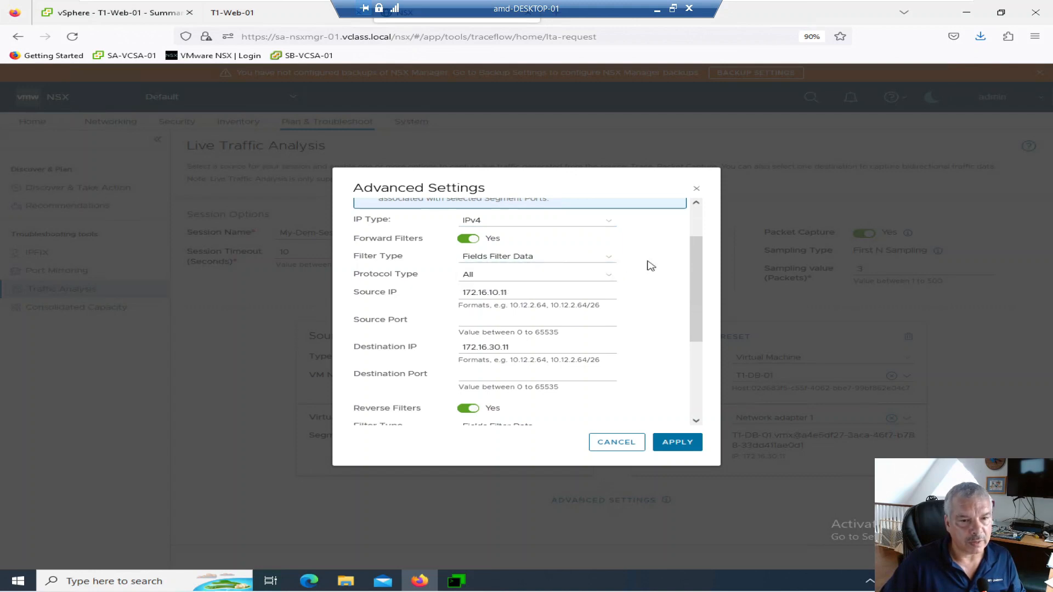
scroll(643, 300, down, 2)
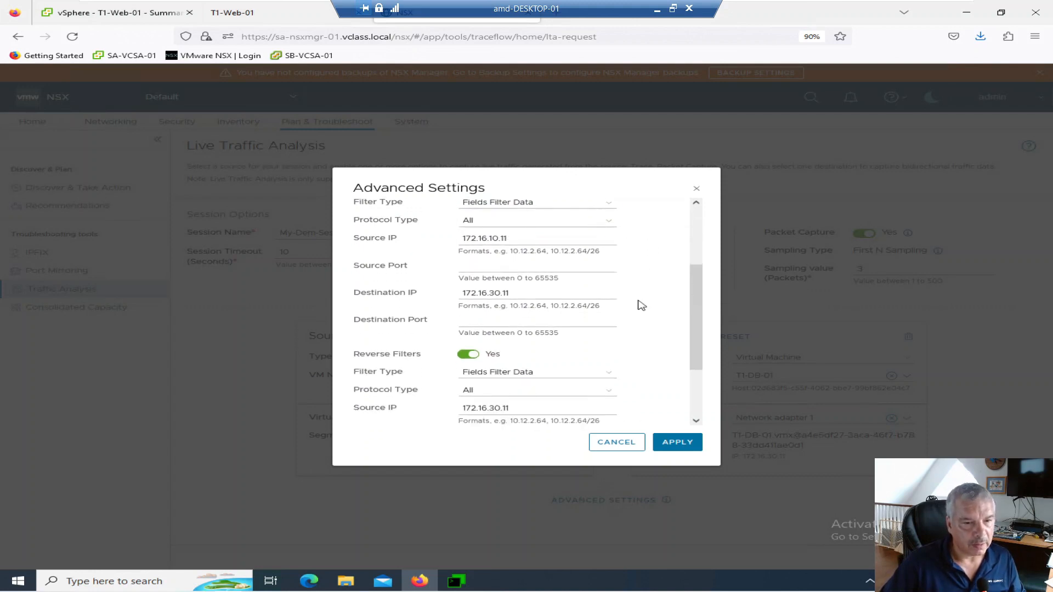
scroll(636, 304, up, 4)
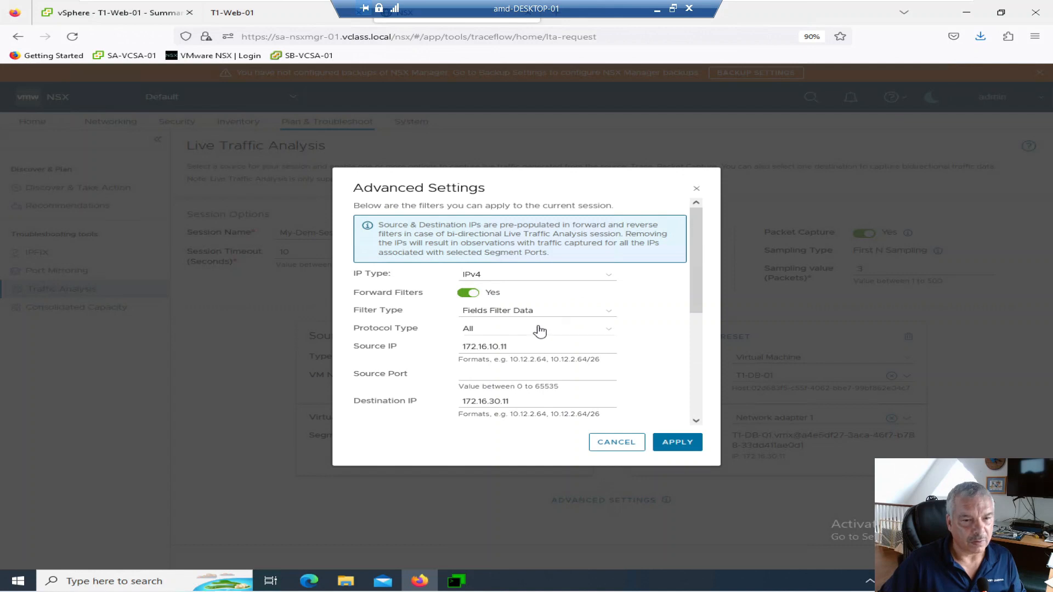
Set the protocol type to ICMP in both the forward and reverse filters, apply them, and start the session.
click(501, 330)
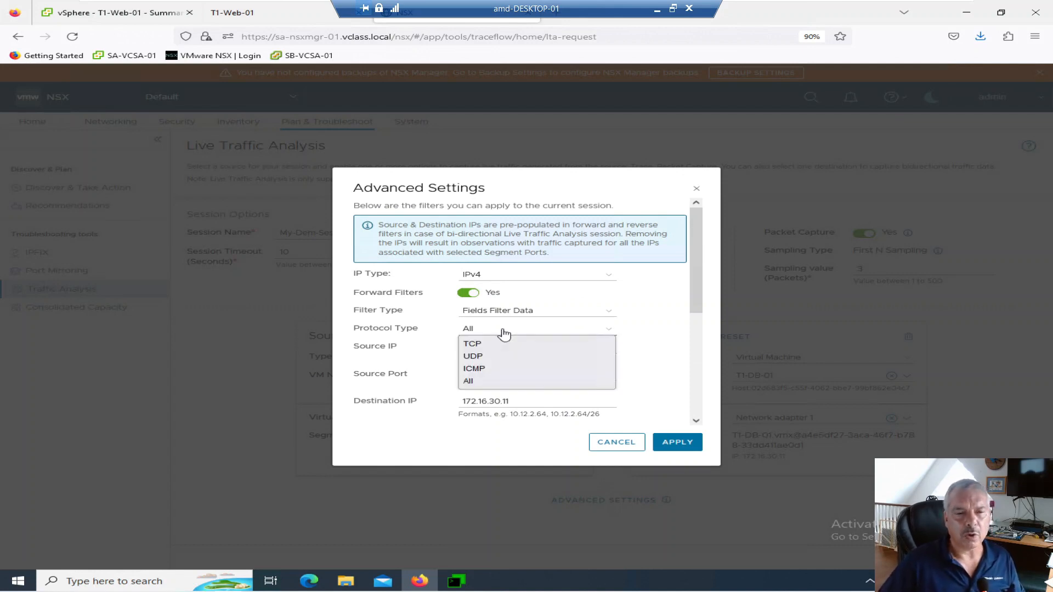
click(499, 371)
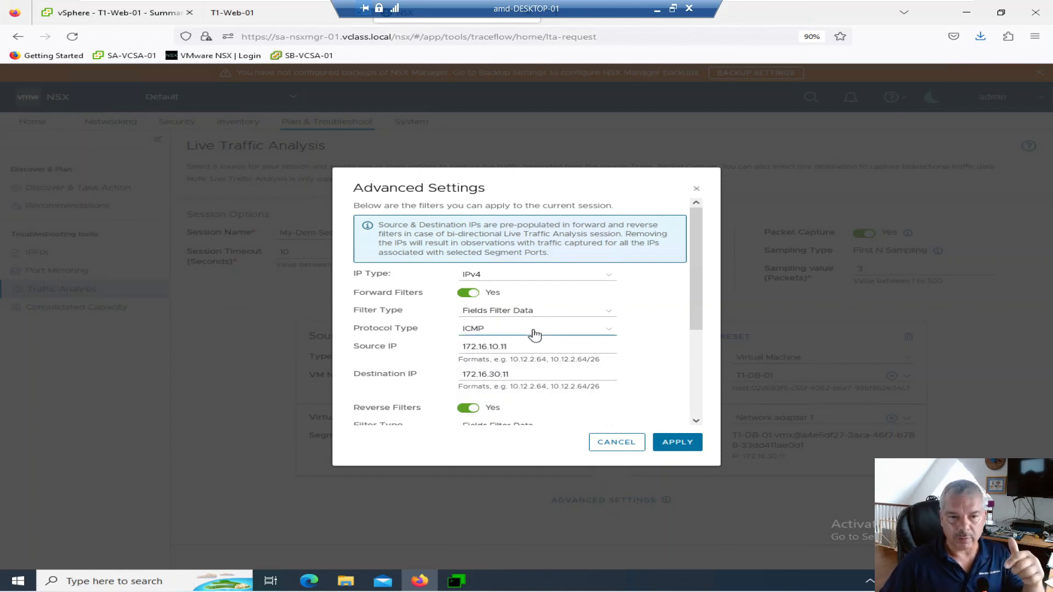
scroll(557, 340, down, 3)
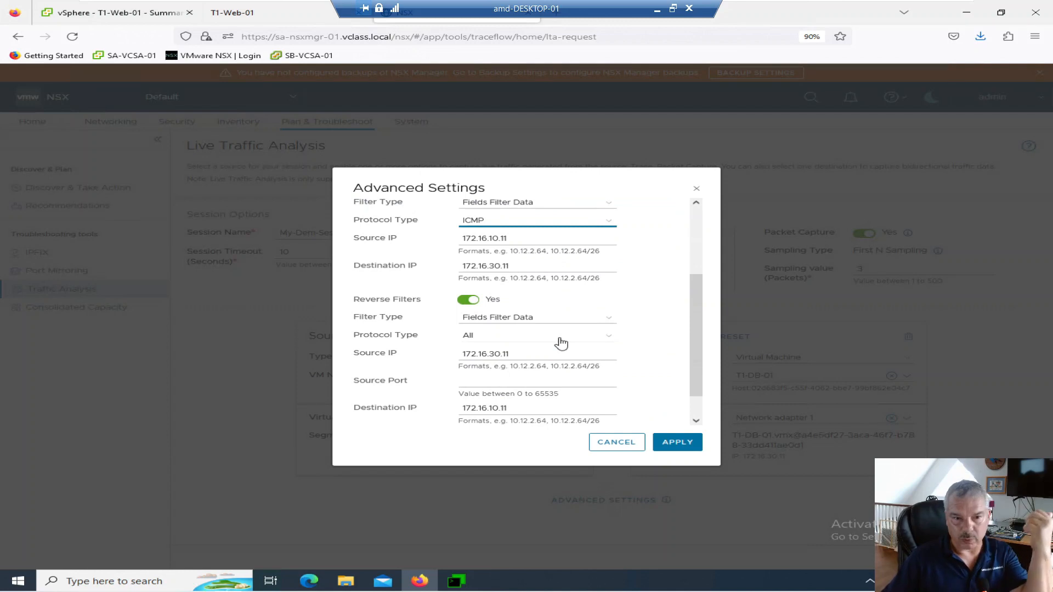
scroll(550, 346, down, 1)
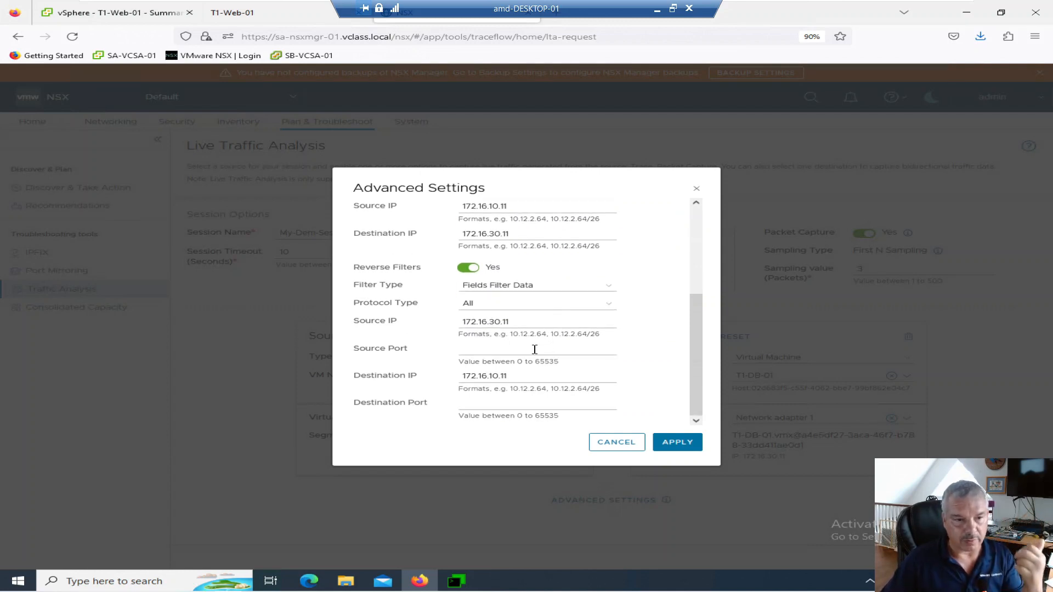
click(487, 303)
click(489, 345)
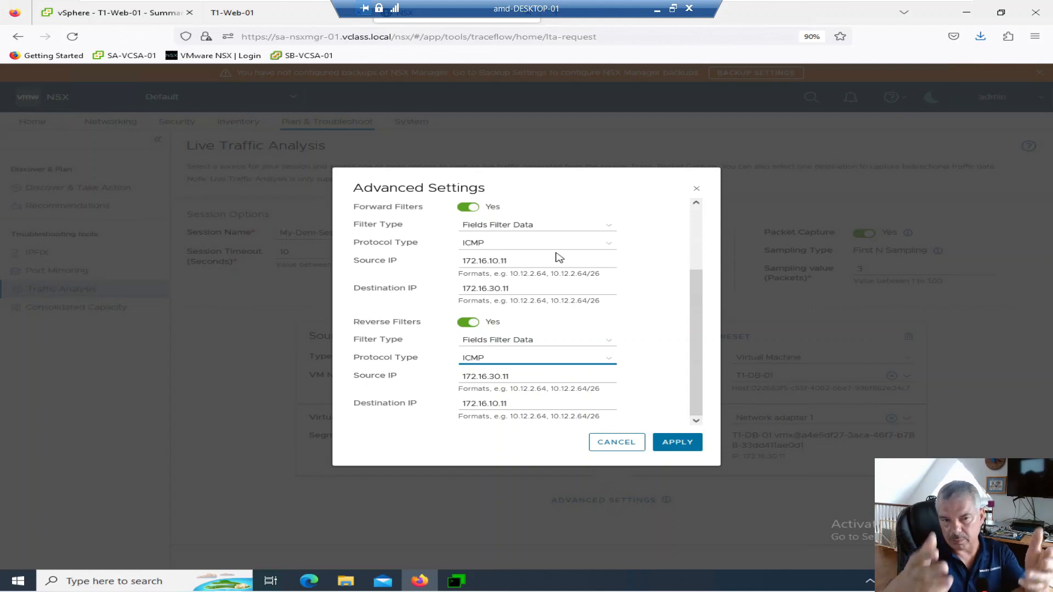
click(685, 443)
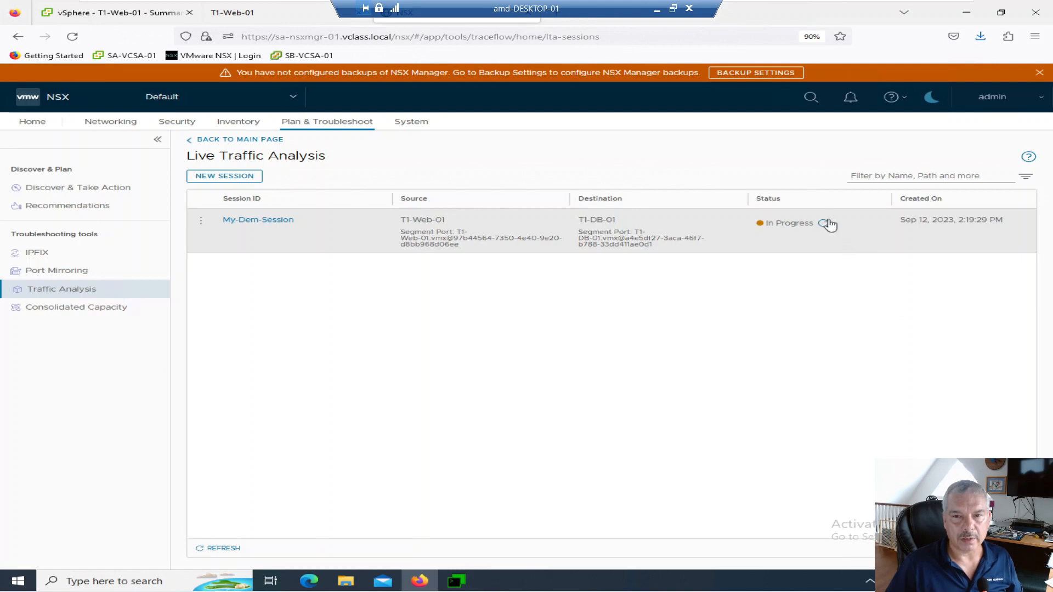
Refresh the status of My-Dem-Session until it finishes, and open its results.
click(824, 224)
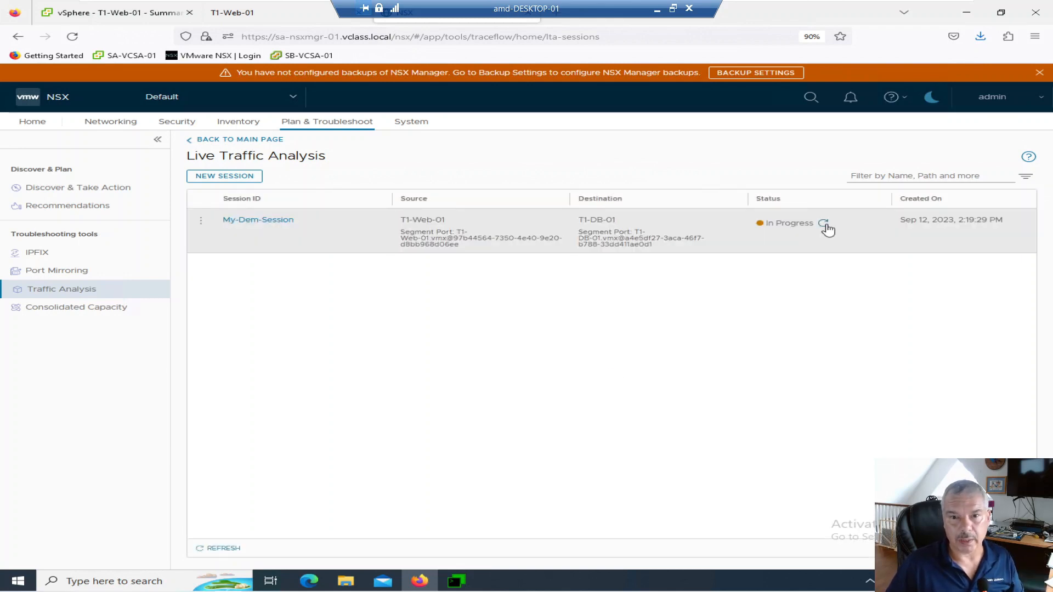
click(825, 224)
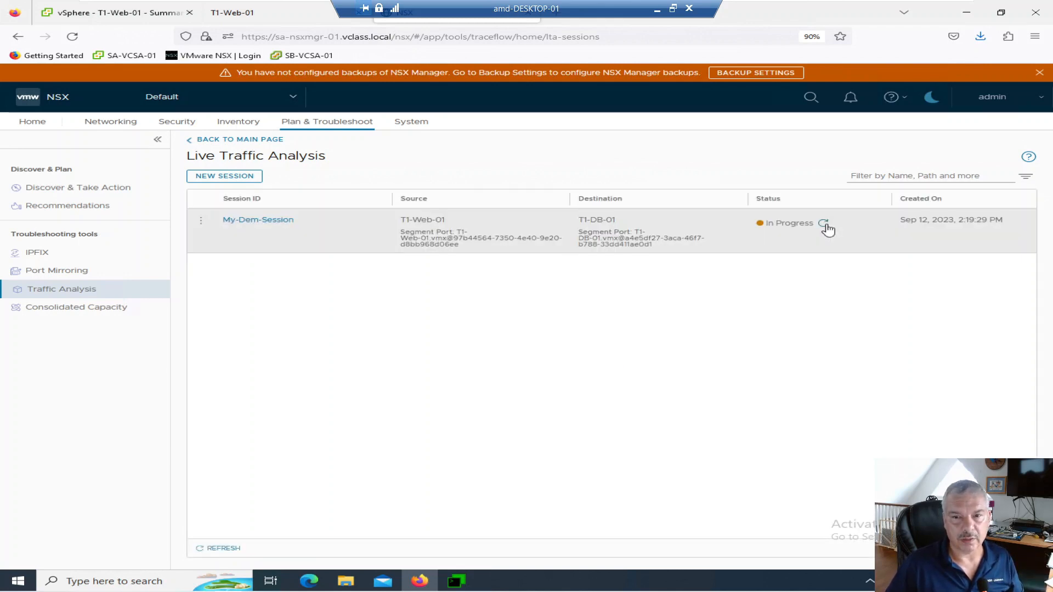
click(214, 550)
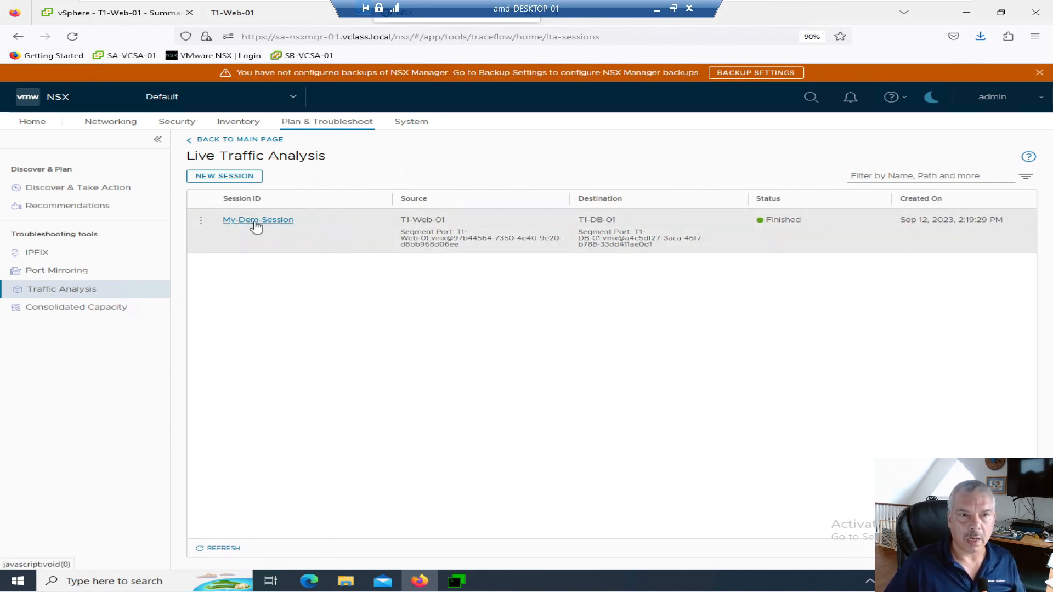
click(244, 176)
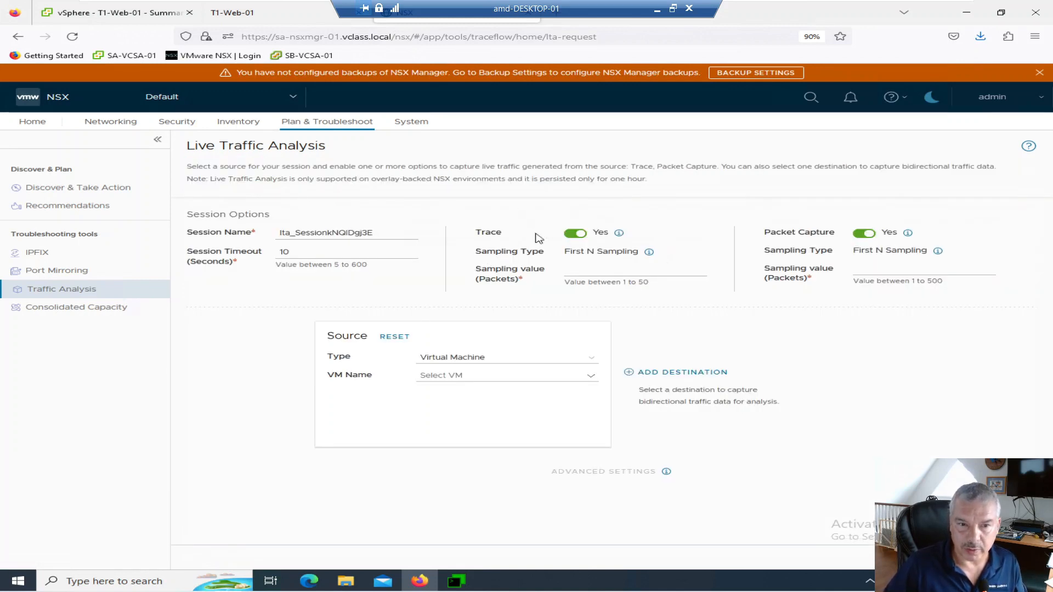
click(932, 557)
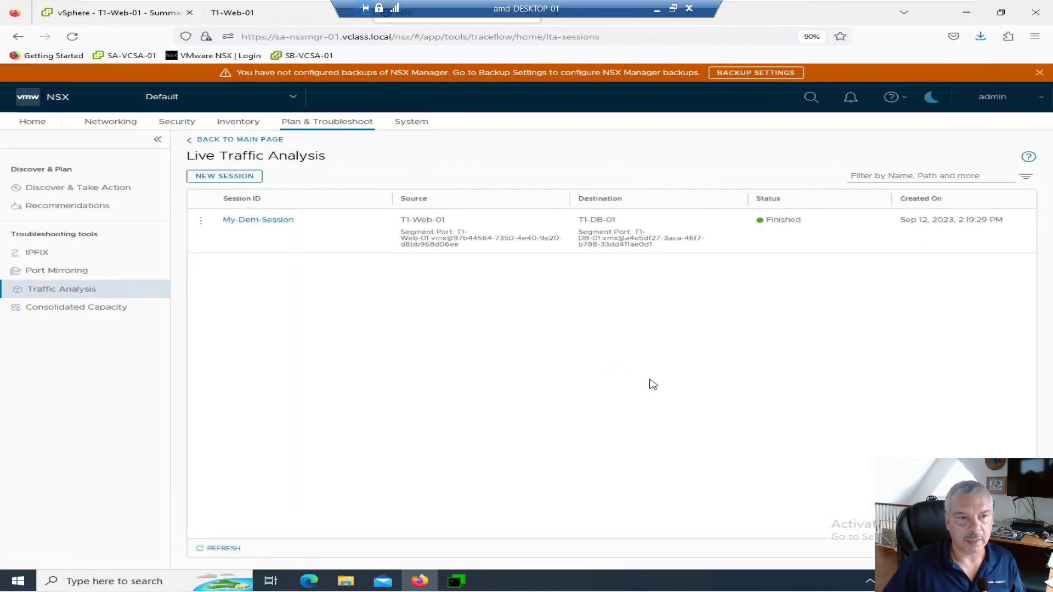
click(246, 221)
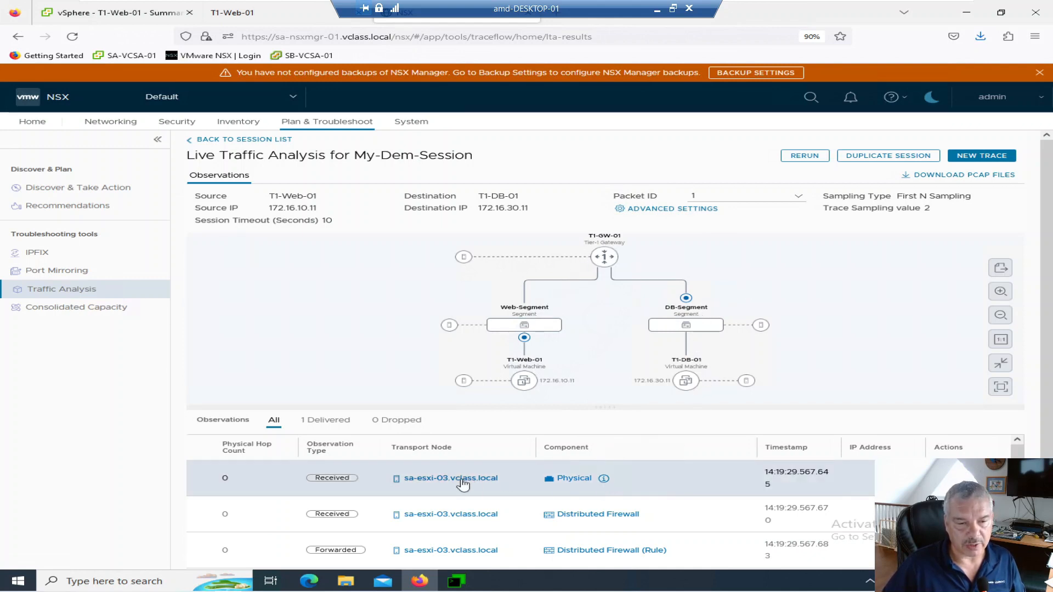
Examine packet 1's observations from the source physical port through the distributed firewall, Web-Segment and T1-GW-01 to DB-Segment.
scroll(483, 496, down, 2)
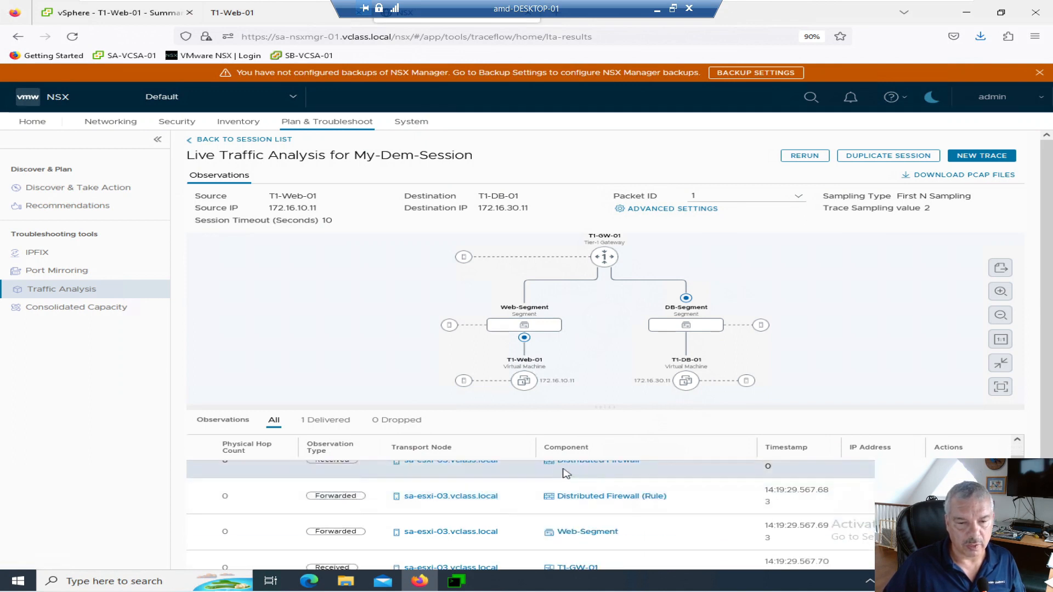
scroll(565, 472, up, 2)
scroll(565, 516, down, 2)
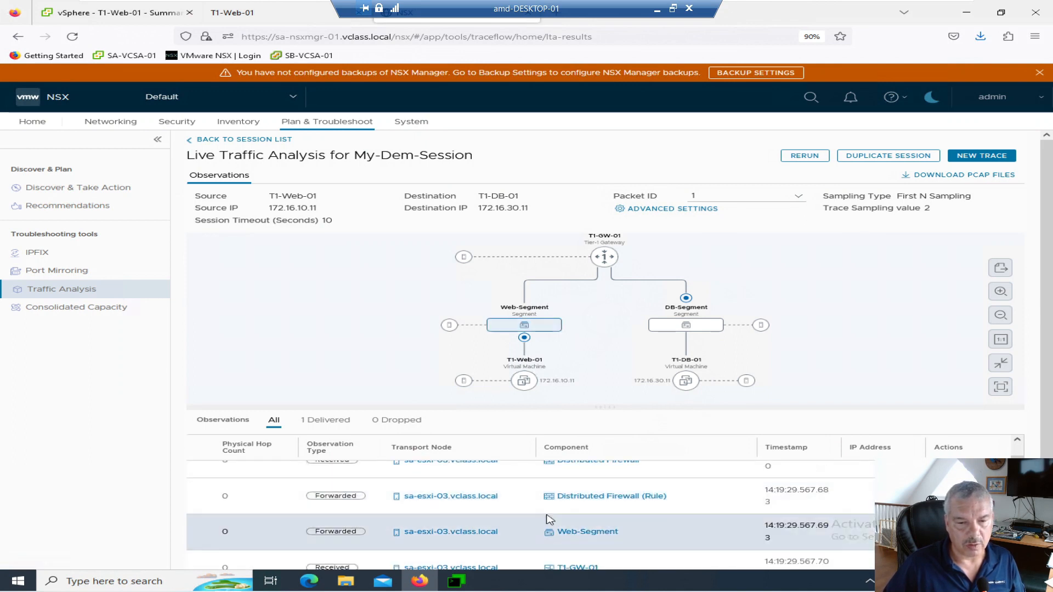
scroll(576, 510, down, 2)
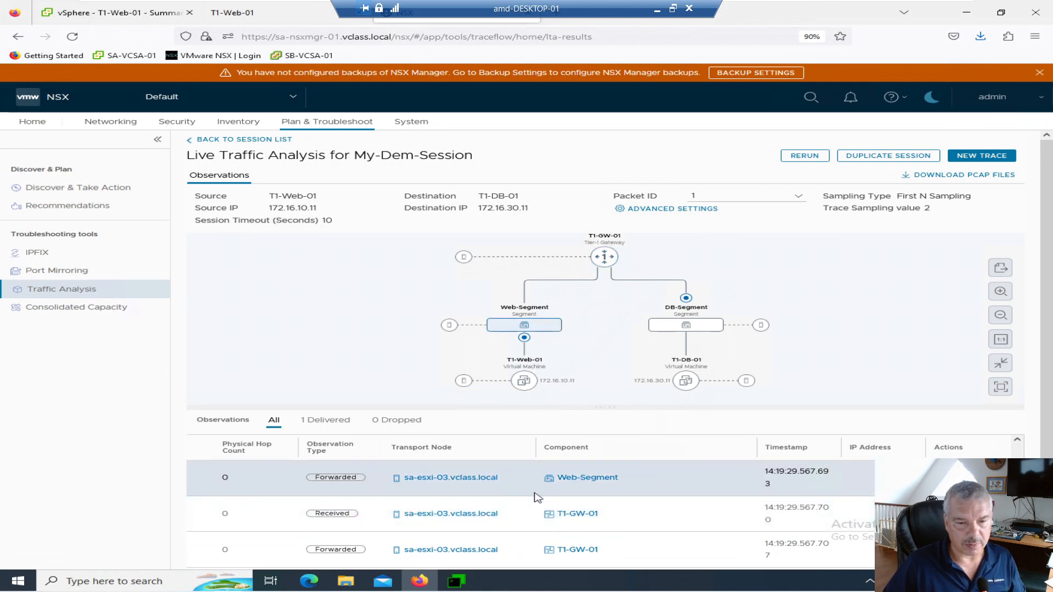
scroll(532, 491, down, 2)
scroll(544, 521, down, 2)
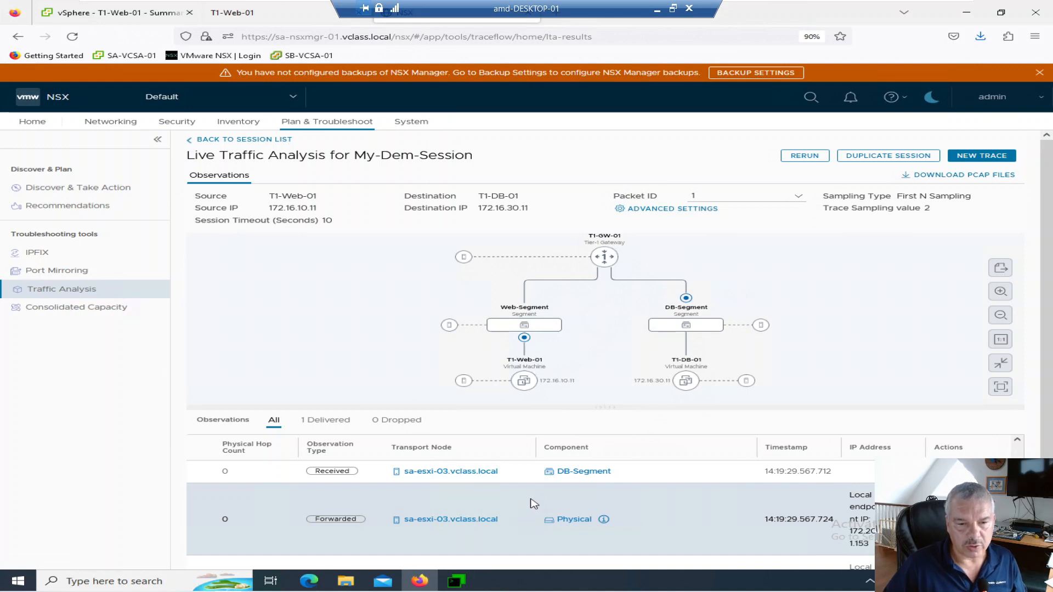
scroll(526, 519, up, 2)
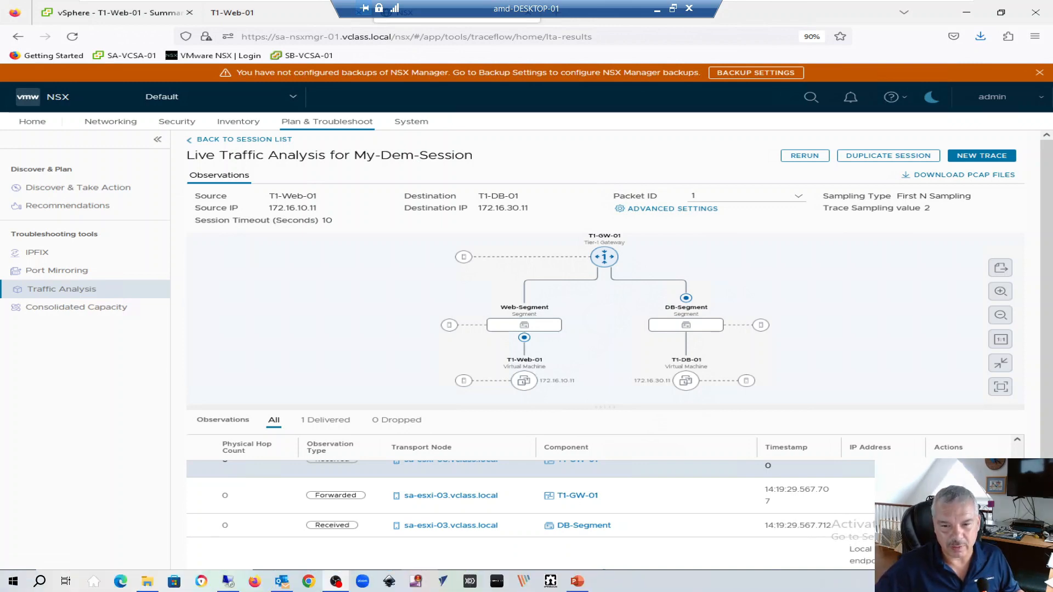
scroll(538, 510, up, 2)
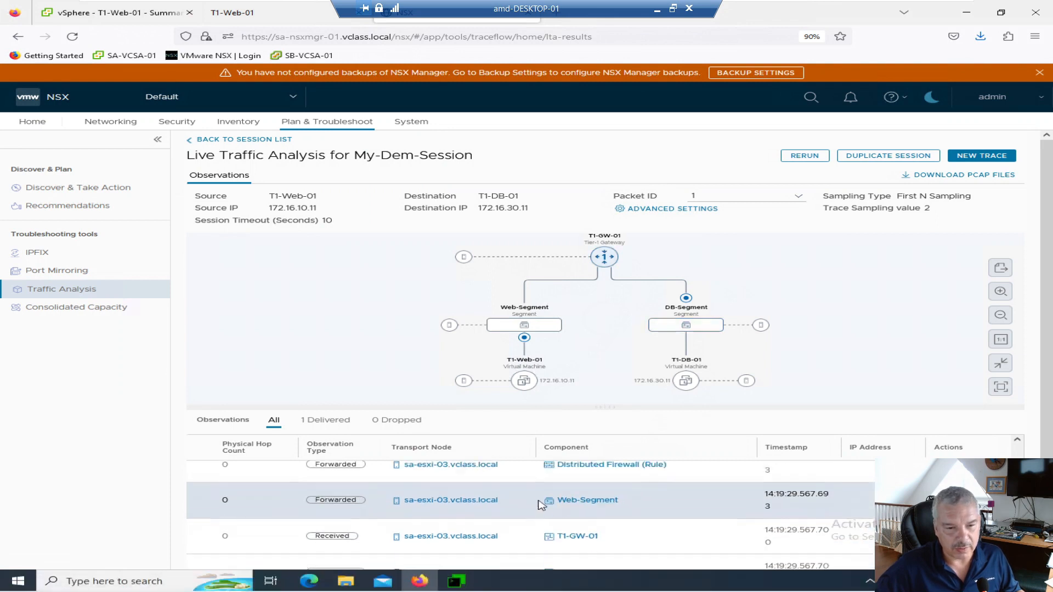
scroll(540, 504, up, 3)
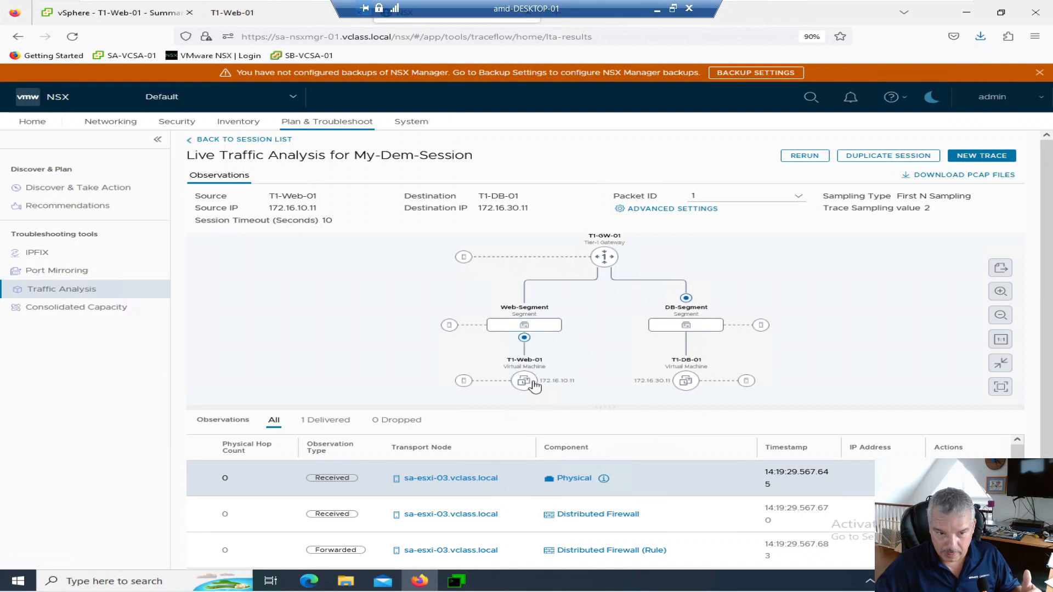
Examine packet 1's observations on sa-esxi-03, from the distributed firewall through Web-Segment, T1-GW-01 and DB-Segment to the outgoing physical port.
scroll(507, 494, down, 2)
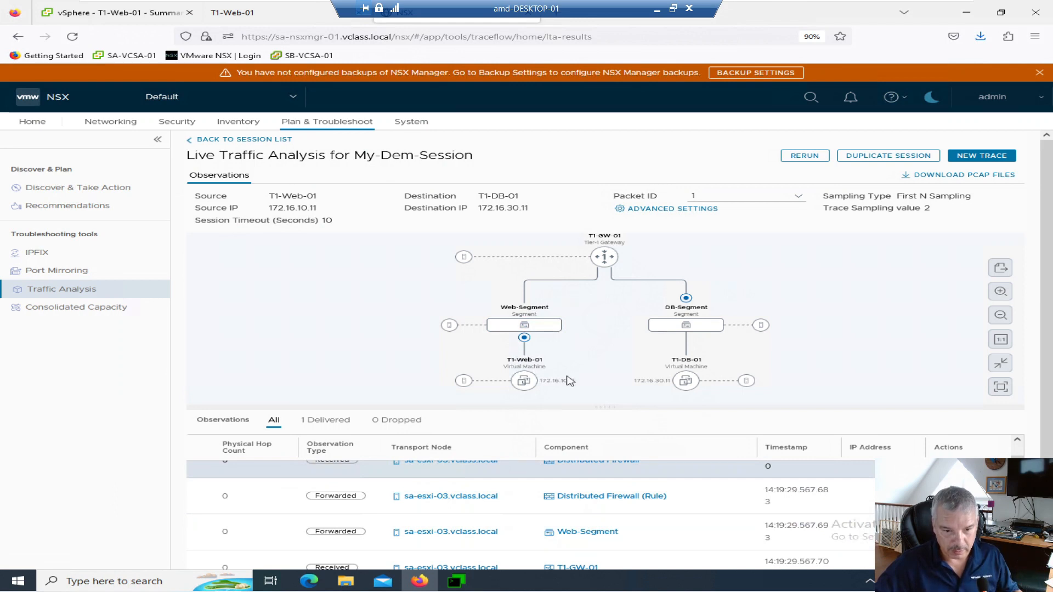
scroll(541, 534, down, 2)
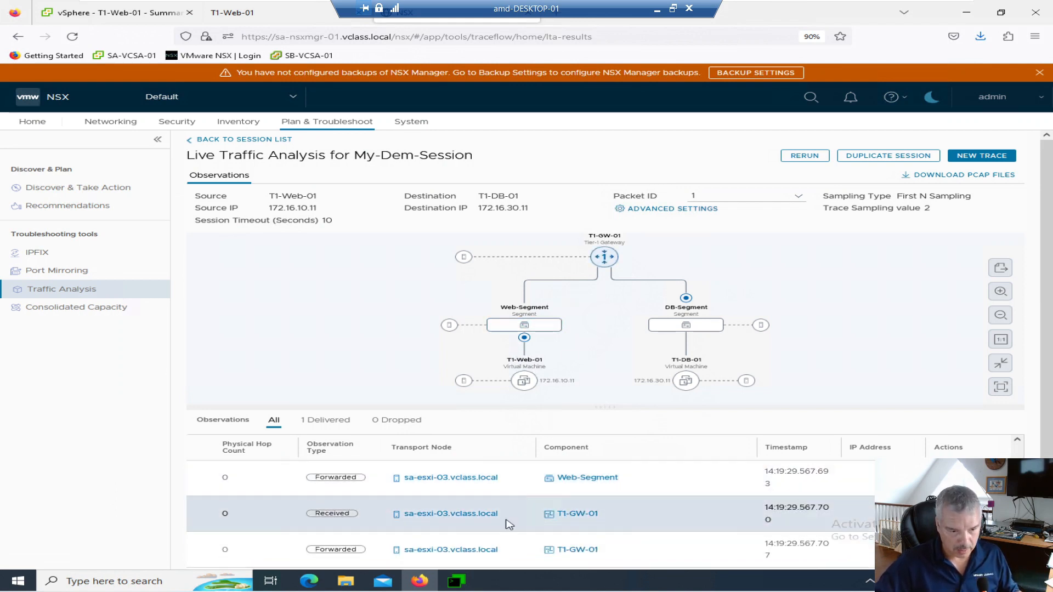
scroll(511, 549, down, 1)
scroll(512, 548, down, 2)
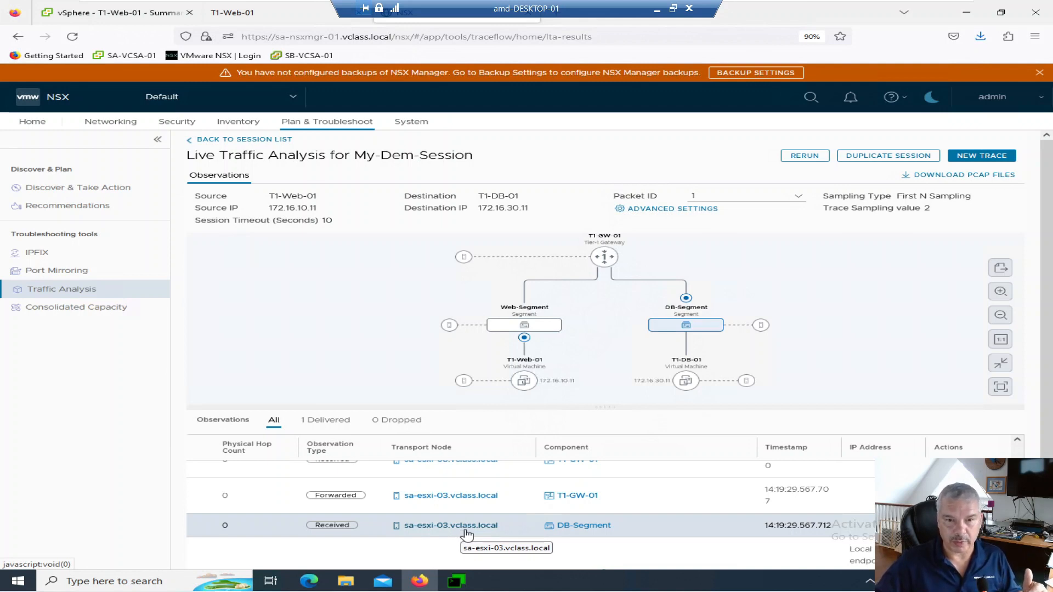
scroll(467, 534, down, 2)
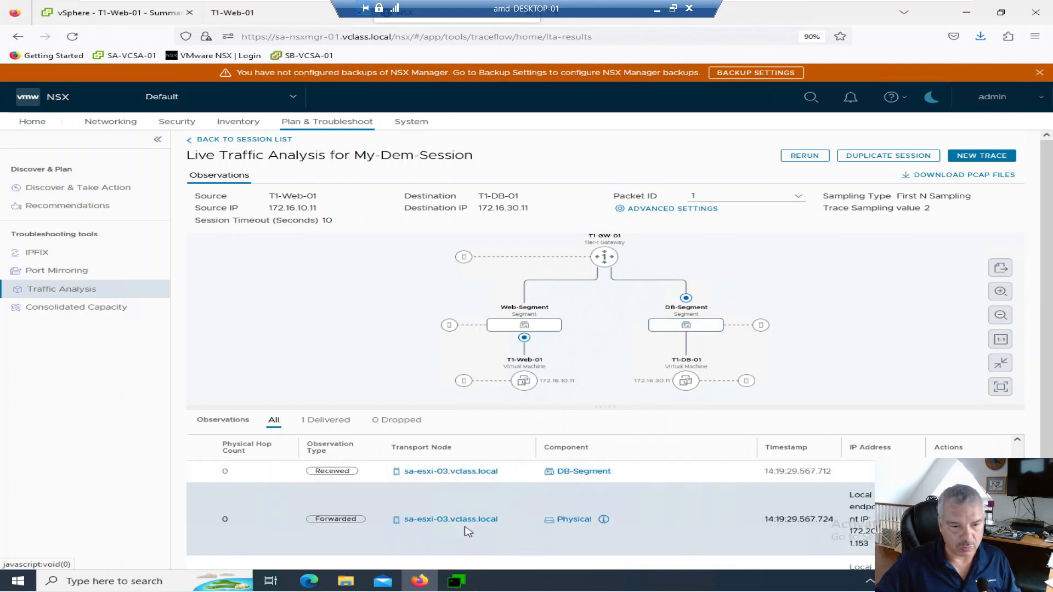
Examine packet 1's hop 1 observations on sa-esxi-01, from physical reception through the distributed firewall to delivery at T1-DB-01.
scroll(478, 527, down, 1)
scroll(479, 526, down, 3)
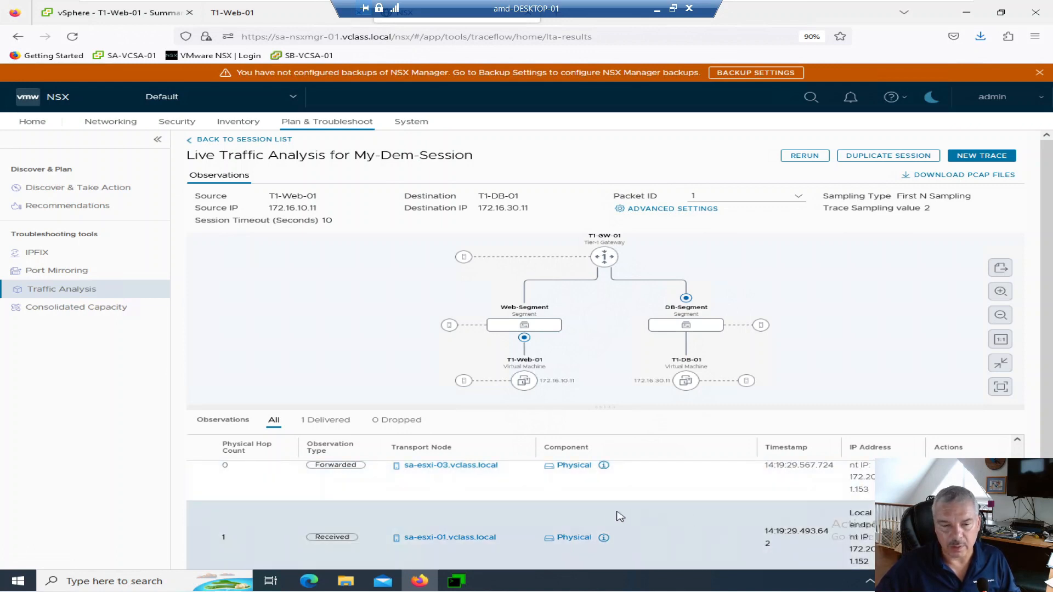
scroll(575, 510, down, 1)
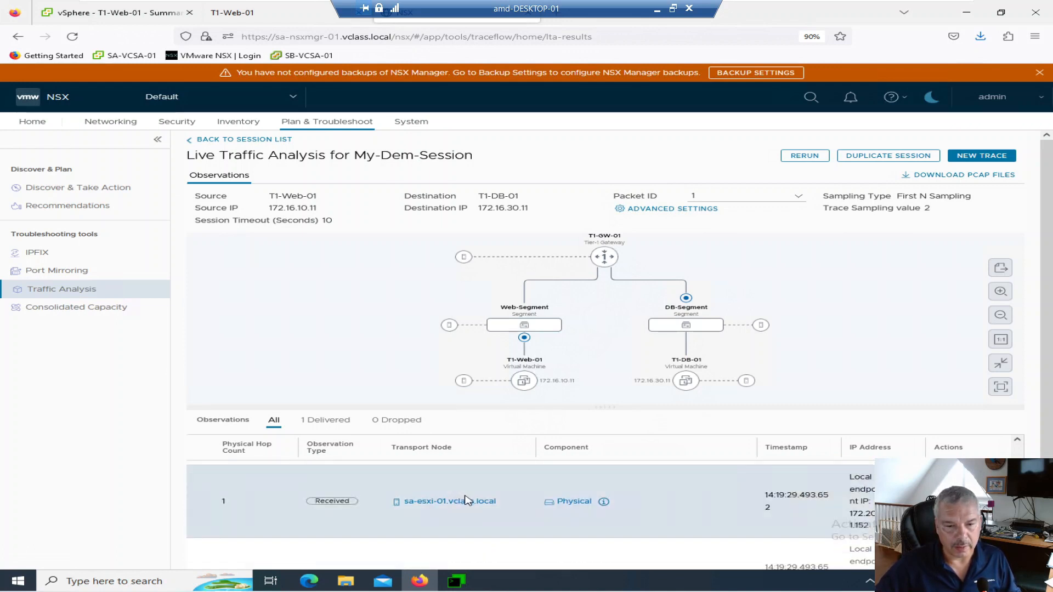
scroll(464, 505, down, 2)
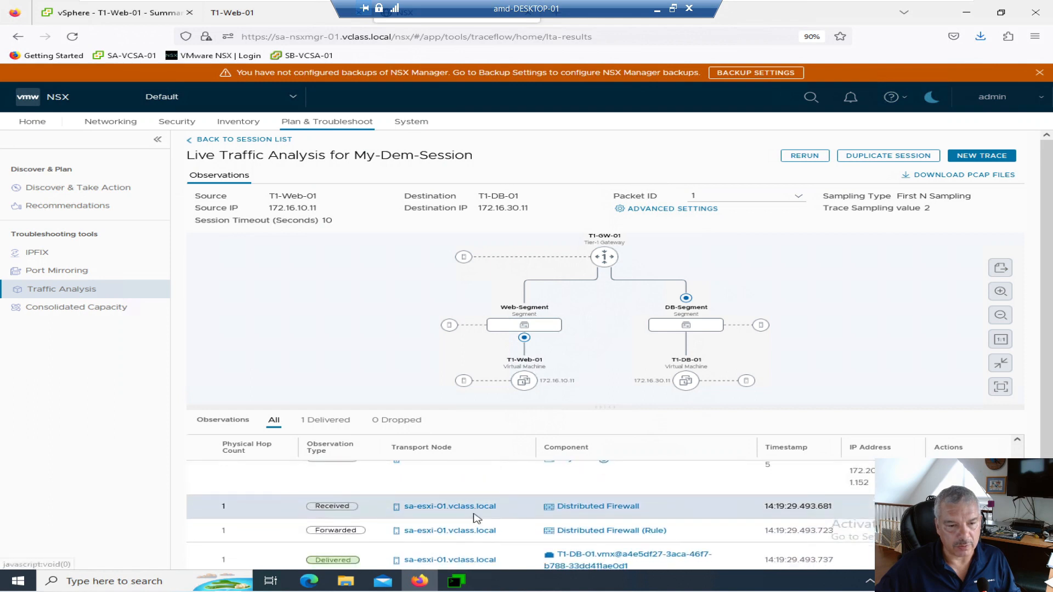
scroll(474, 520, down, 2)
scroll(751, 509, up, 1)
scroll(750, 509, up, 2)
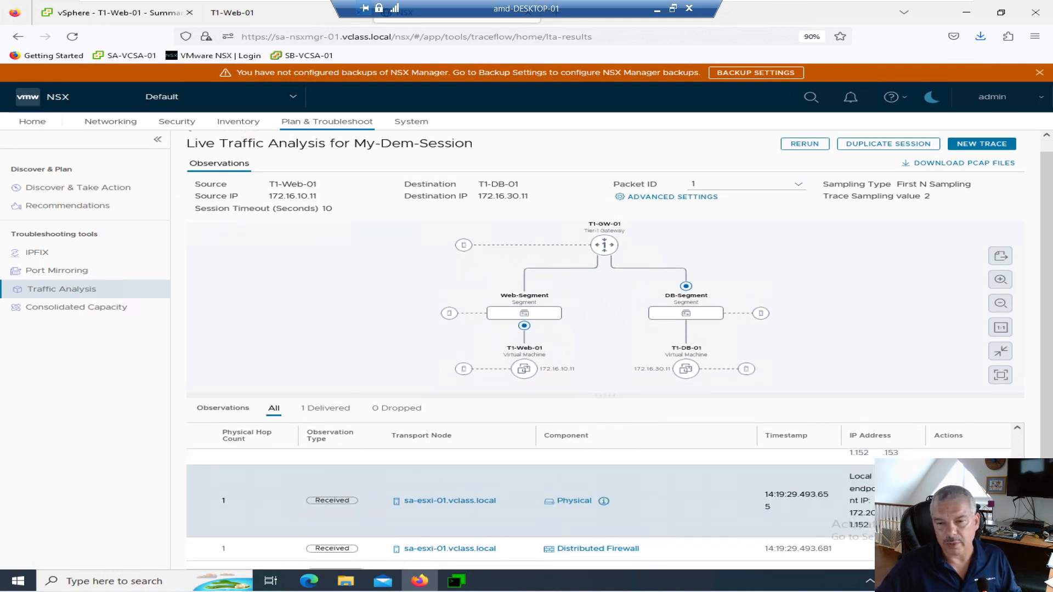
scroll(598, 475, up, 1)
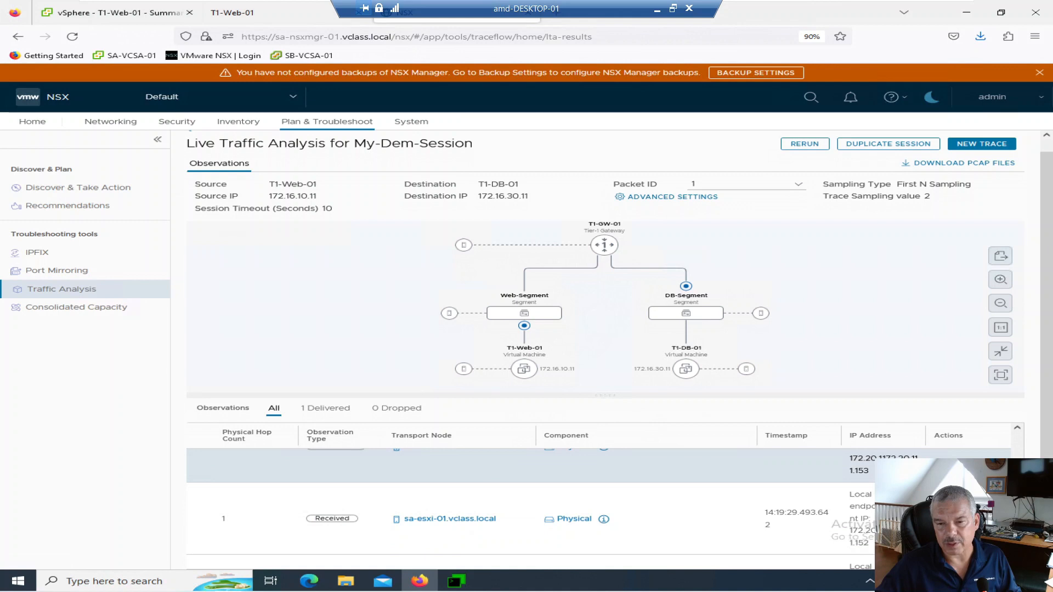
scroll(598, 475, up, 2)
scroll(597, 493, down, 4)
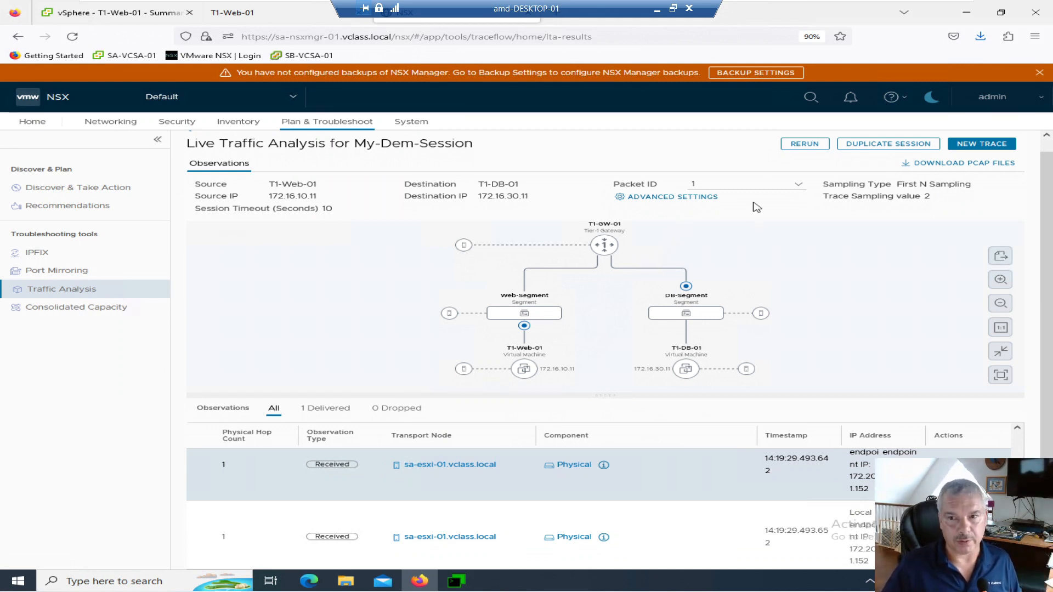
Download the session's source PCAP file for T1-Web-01 to C:\PCAP, deleting the old capture there and reusing its file name.
click(969, 167)
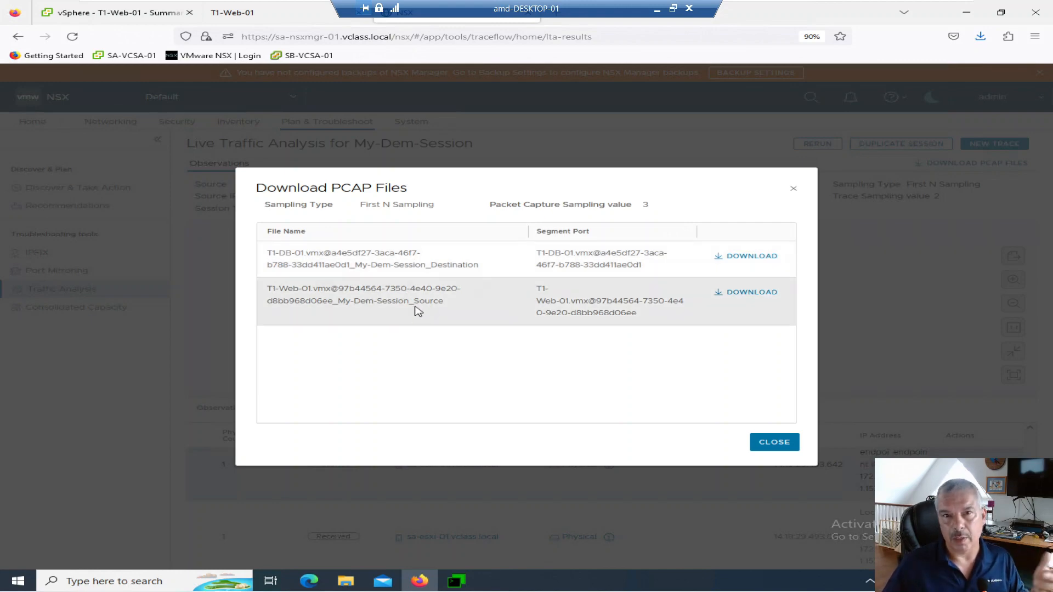
click(750, 302)
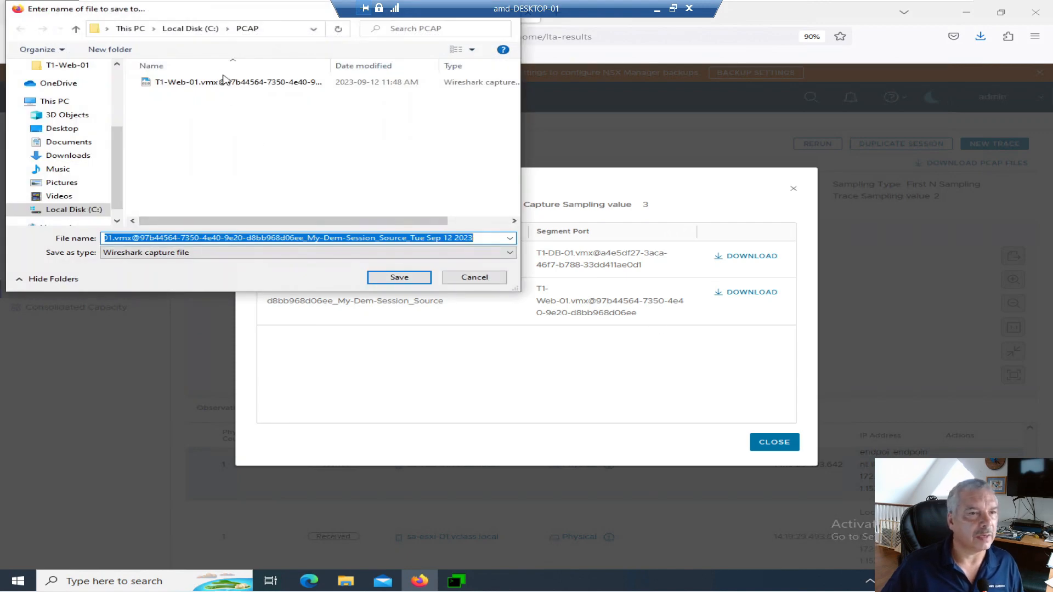
click(228, 82)
key(Delete)
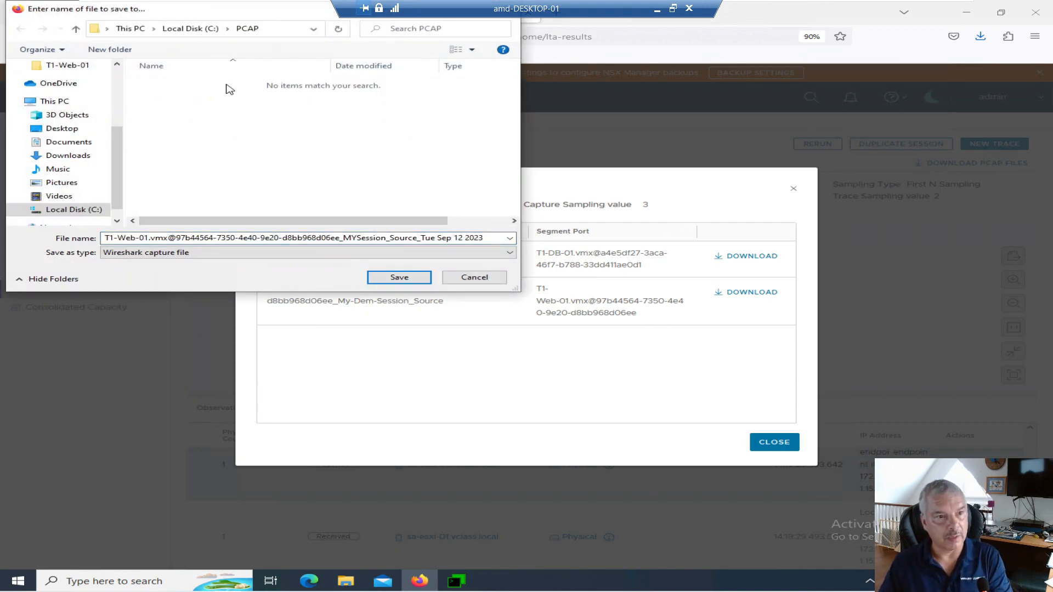
click(411, 277)
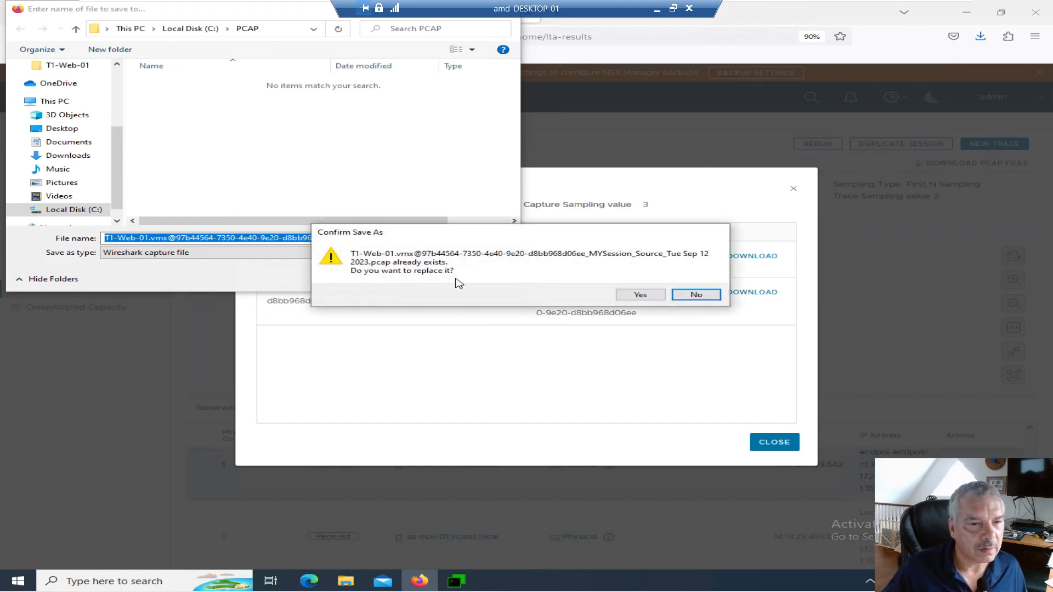
click(650, 296)
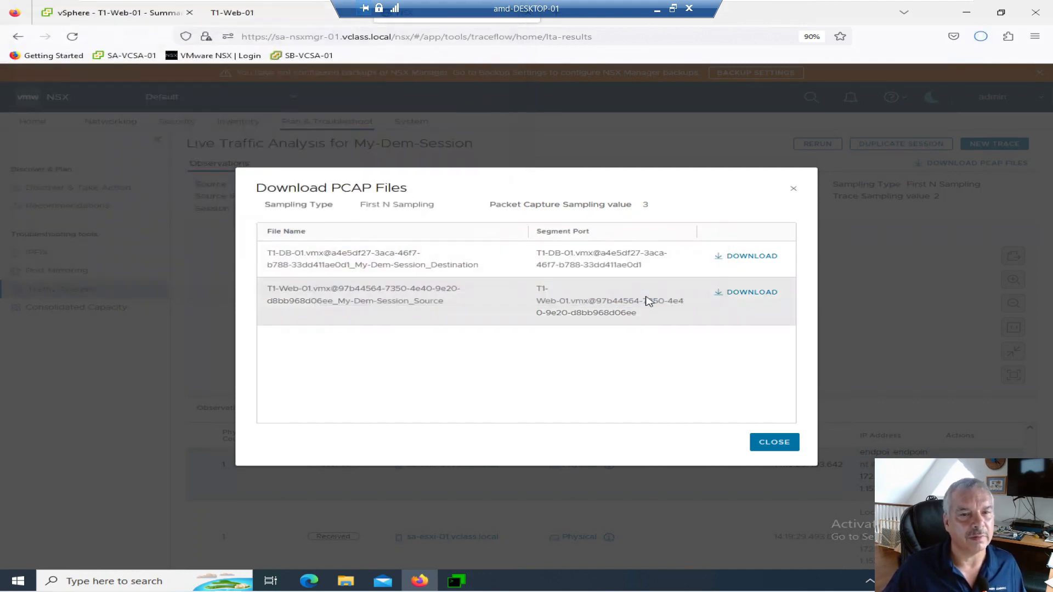
click(759, 442)
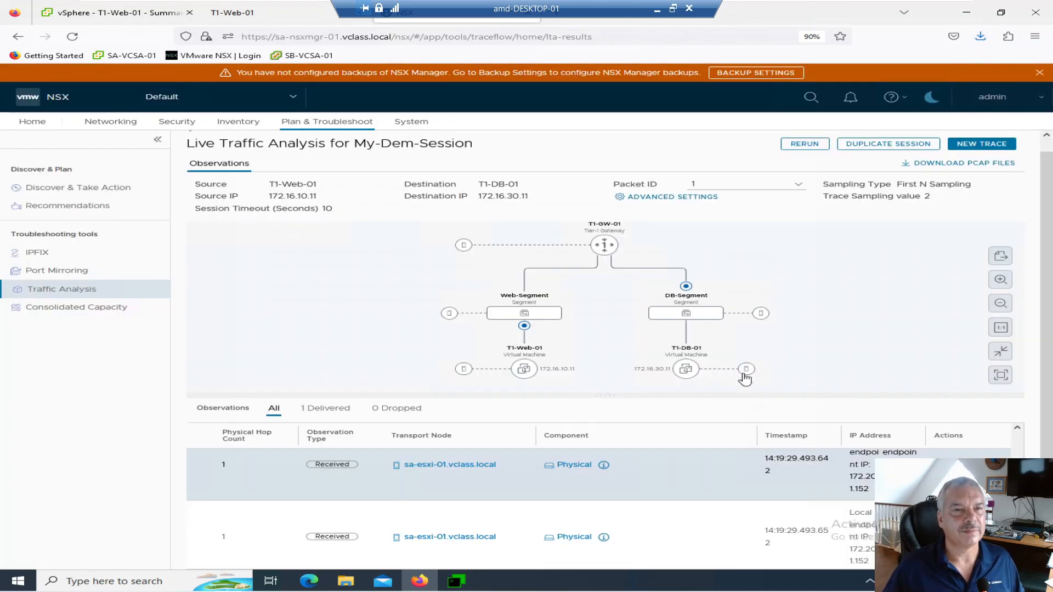
Minimize the windows covering the PCAP folder and open the downloaded T1-Web-01 capture in Wireshark.
click(965, 13)
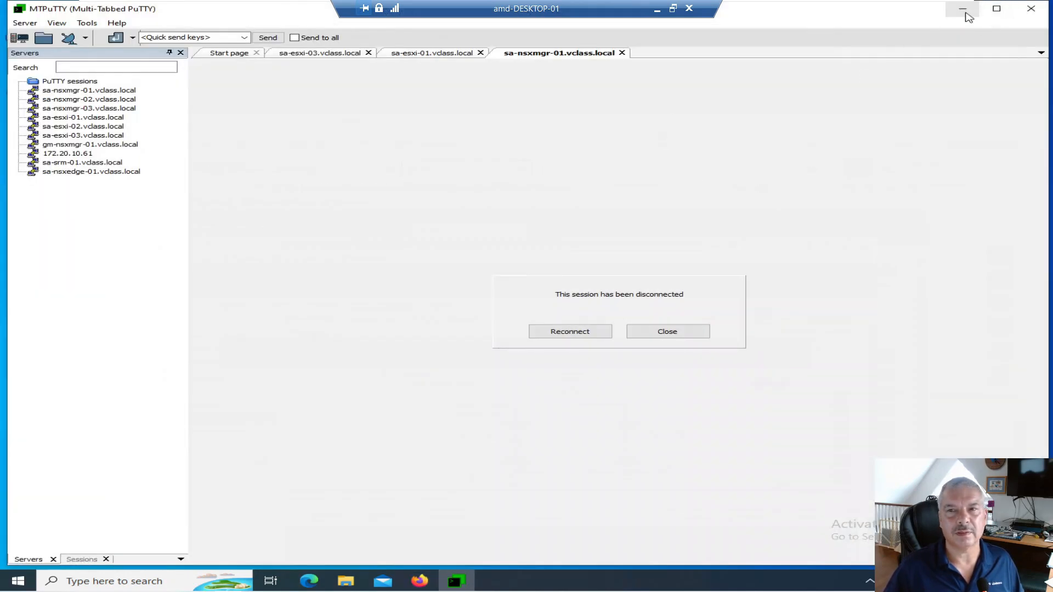
click(963, 11)
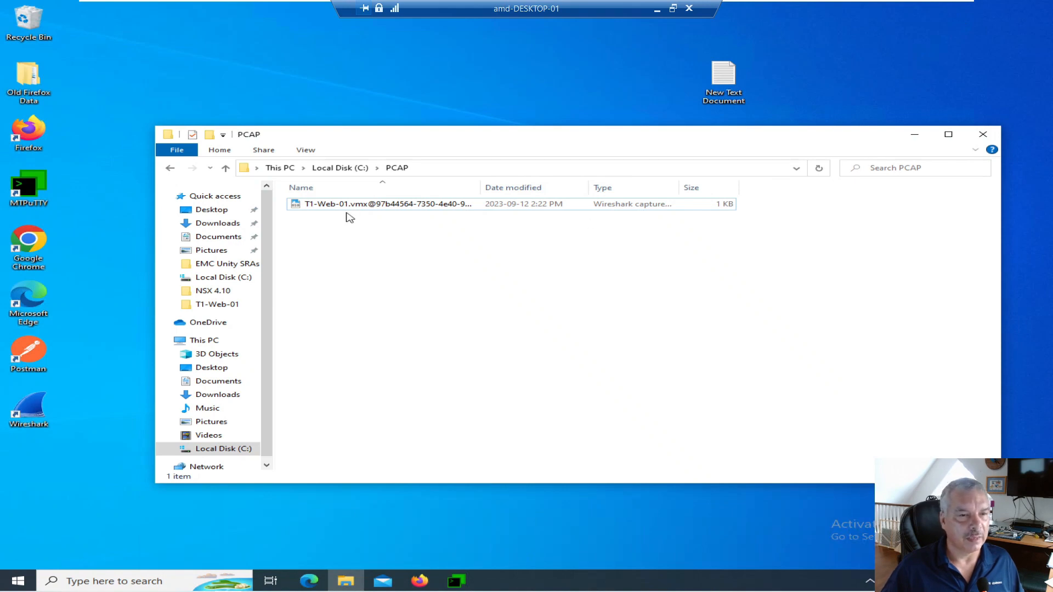
click(373, 210)
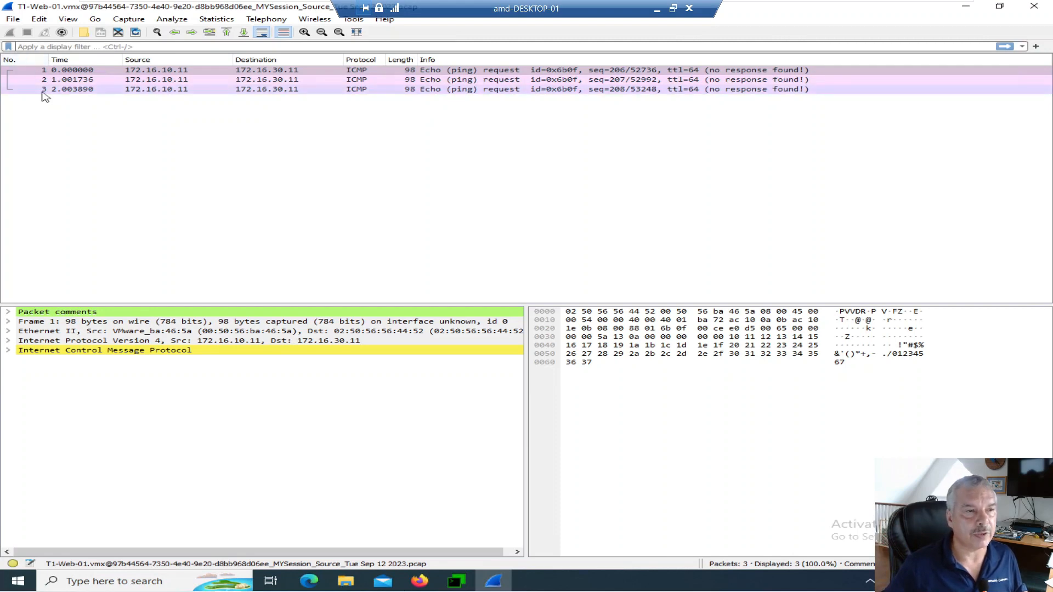
Examine the packet comments of packets 1 and 3 for their packet IDs, and expand packet 3's Ethernet II header.
click(101, 70)
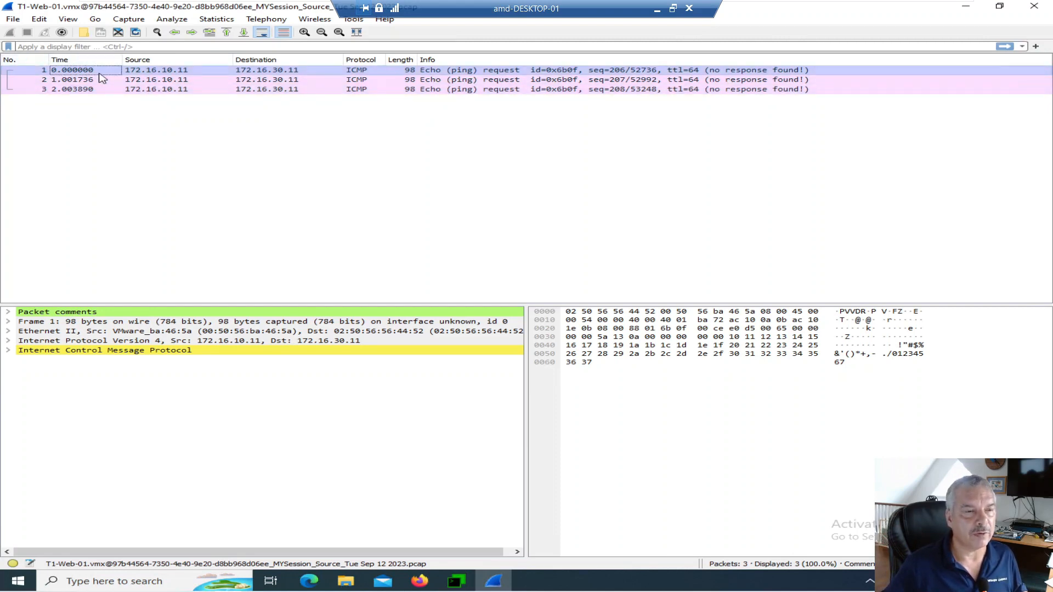
click(7, 312)
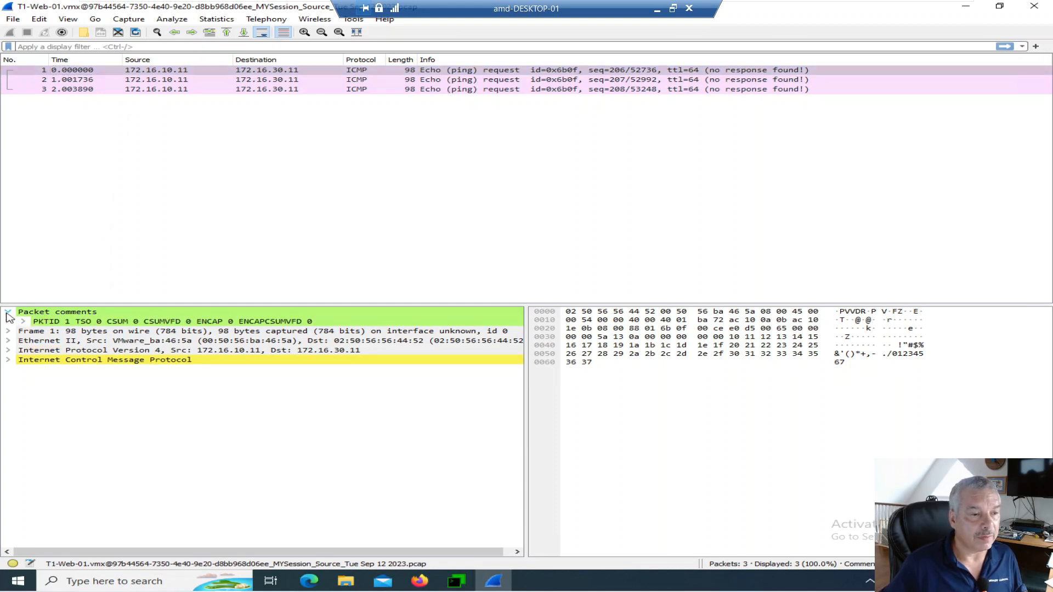
click(44, 322)
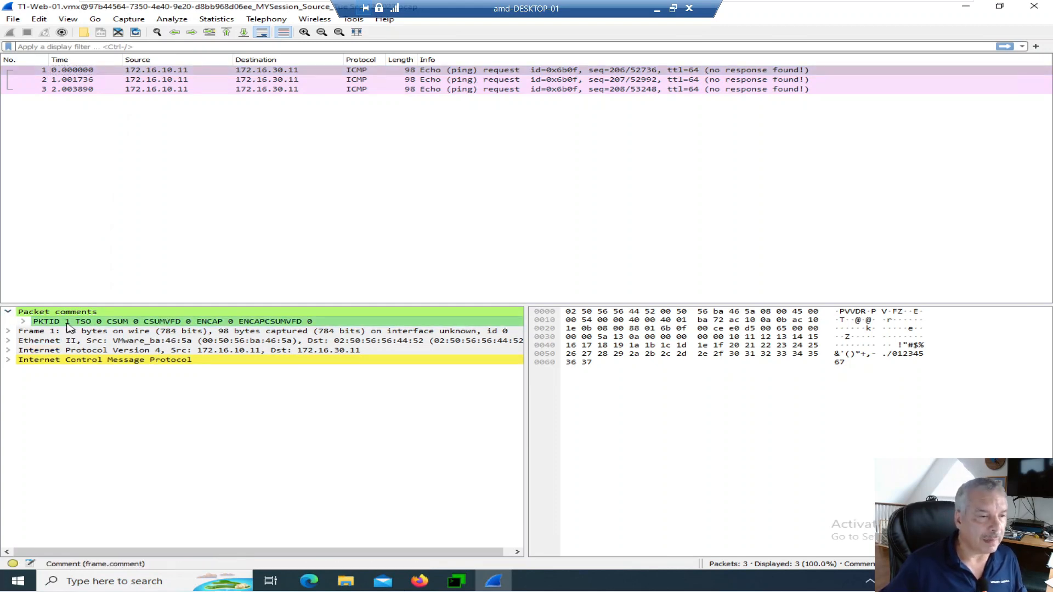
click(63, 89)
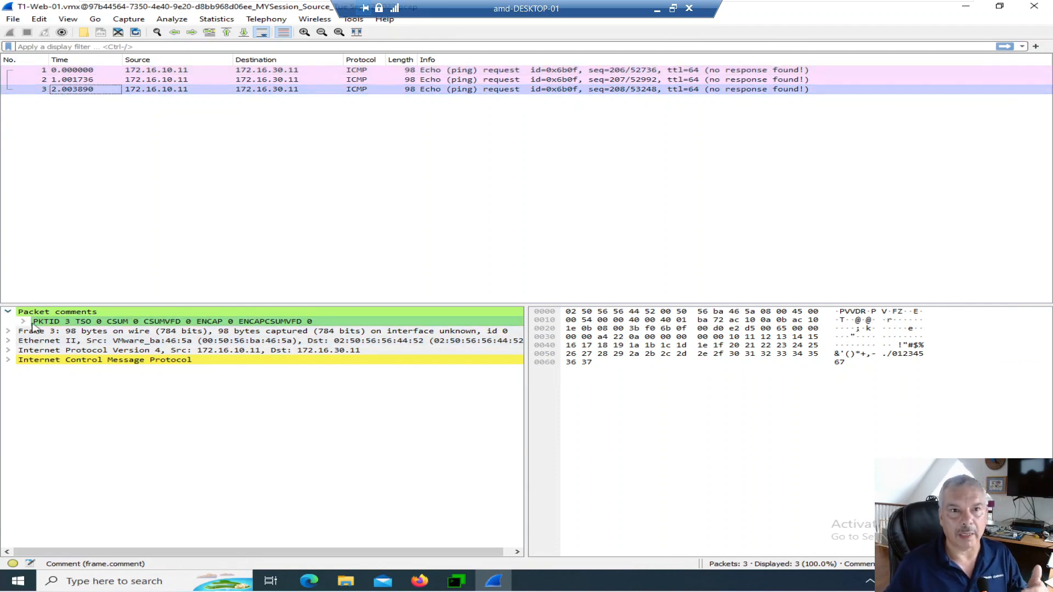
click(9, 341)
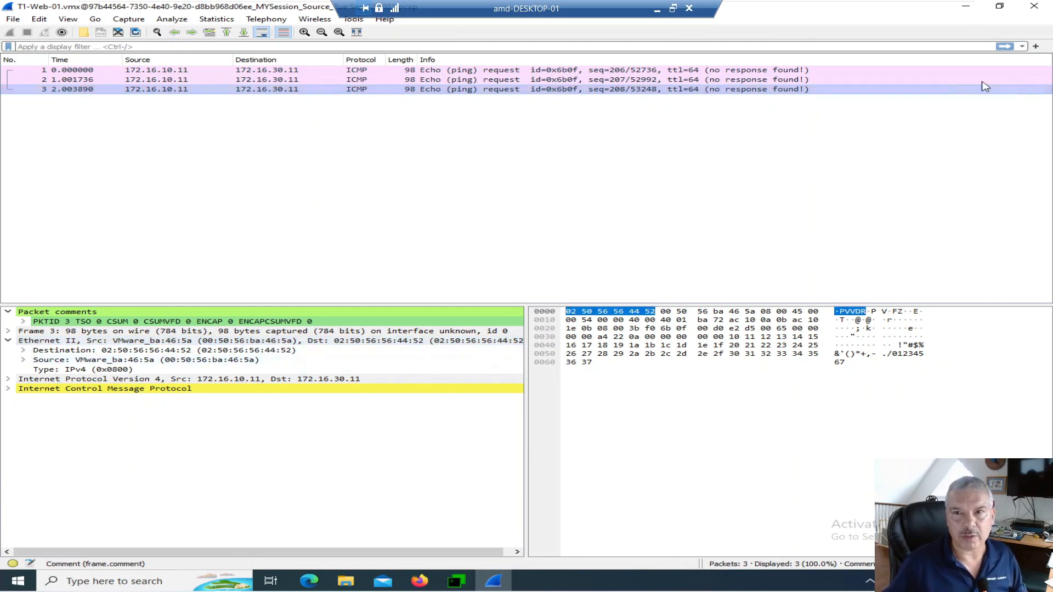
Switch to the vSphere Client, highlight T1-Web-01's network adapter 1 MAC address, and compare it with packet 3's source address in Wireshark.
click(964, 12)
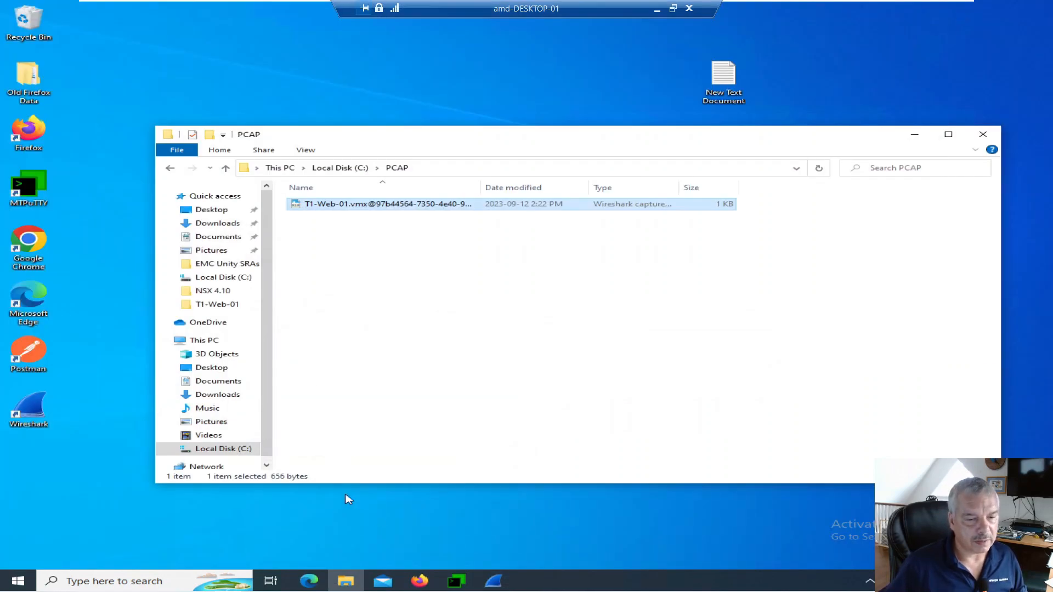
click(421, 580)
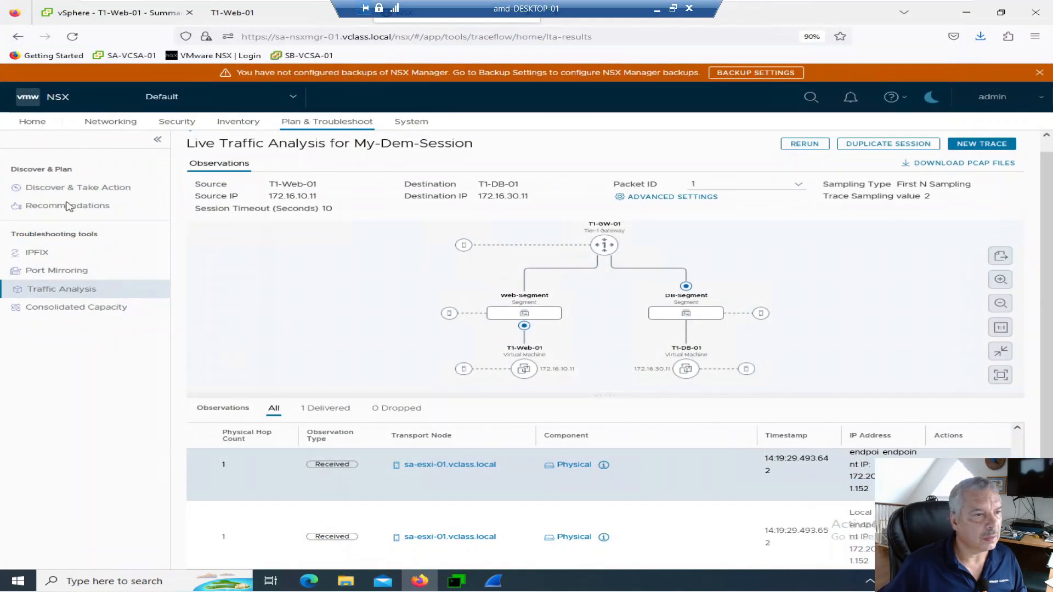
click(96, 12)
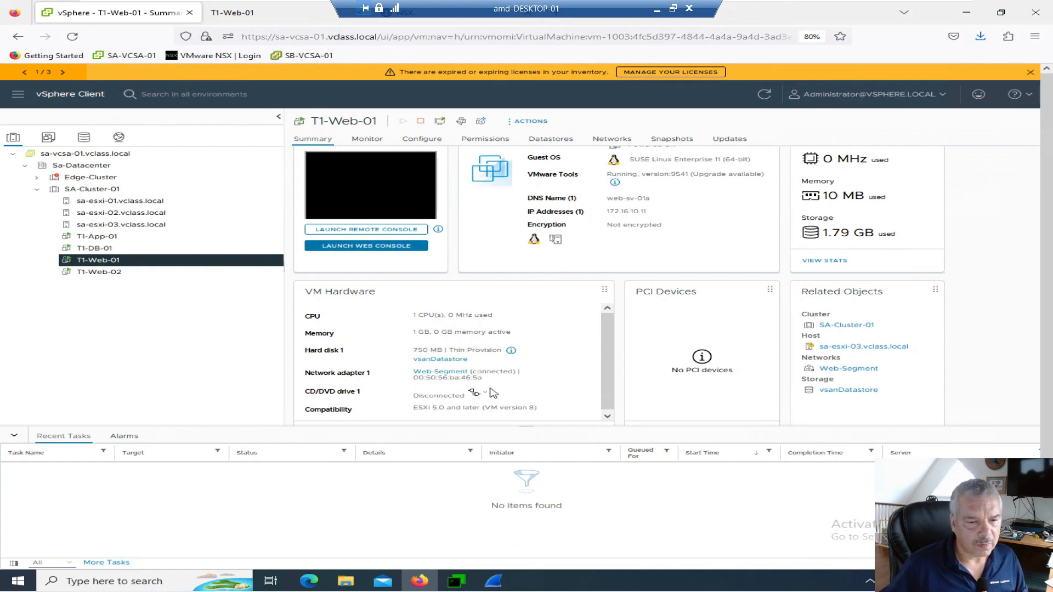
drag(487, 380, 418, 380)
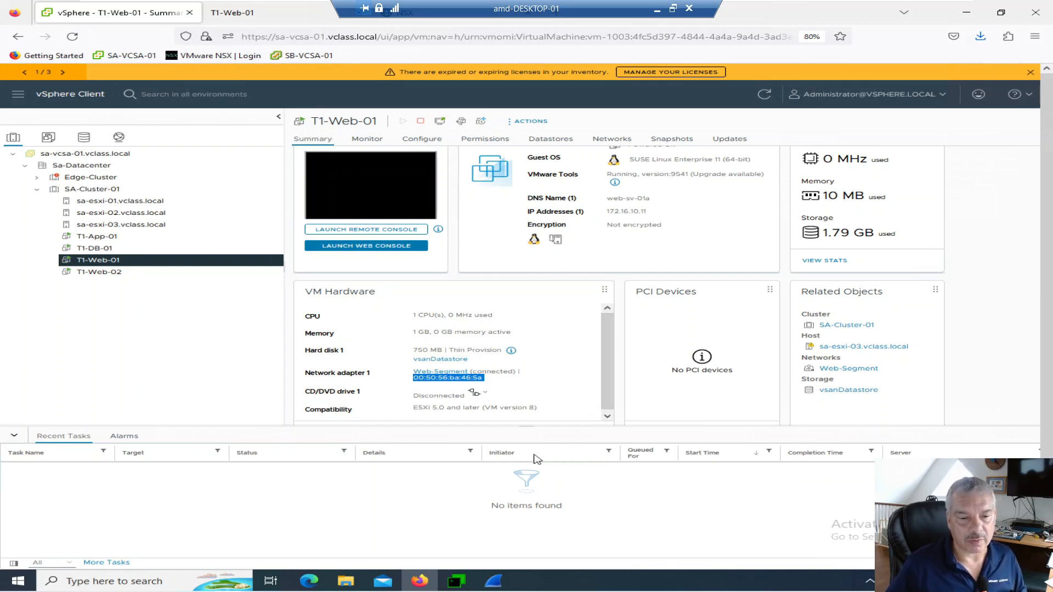
click(493, 581)
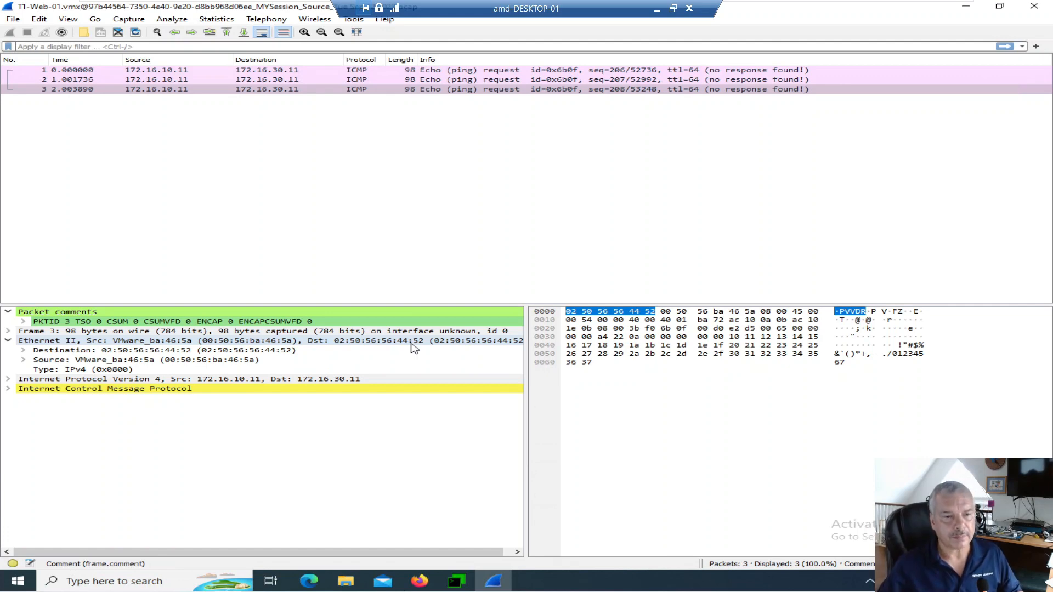
Return to NSX Manager in Firefox and open the Segments list to examine the gateway connected to Web-Segment.
click(420, 580)
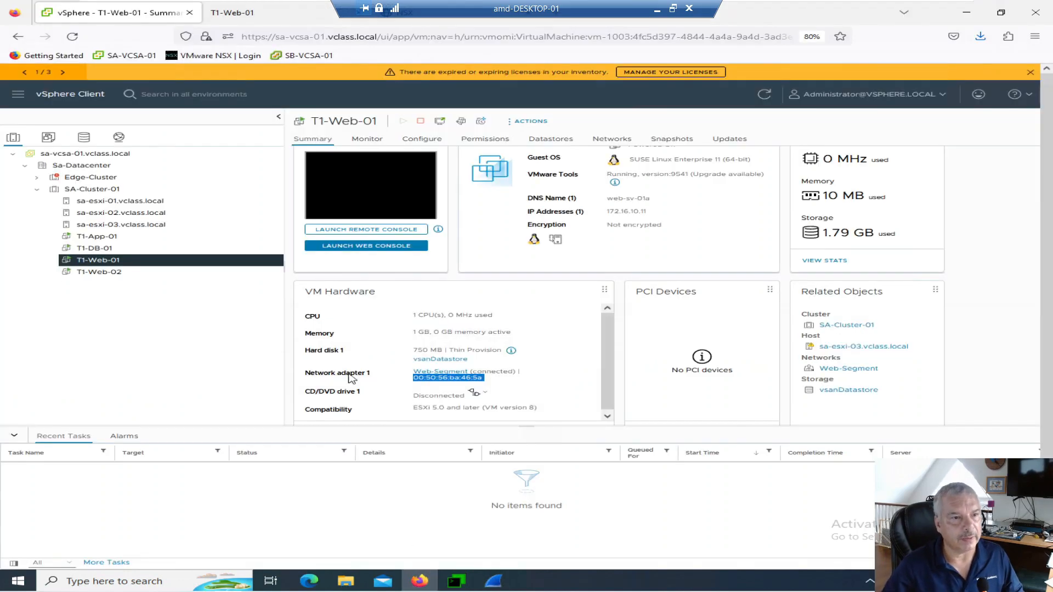
click(222, 17)
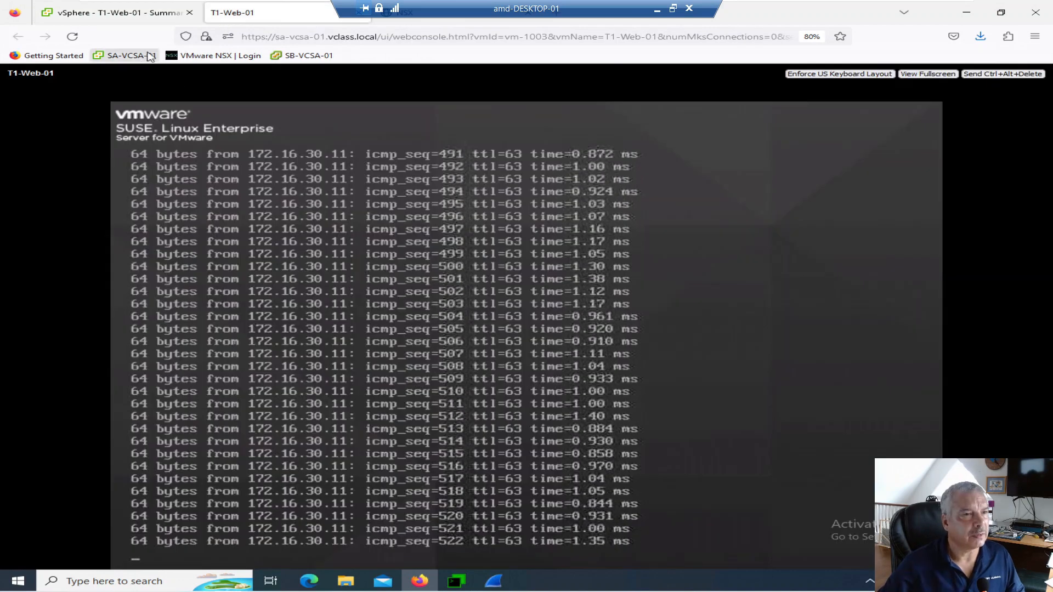
click(431, 20)
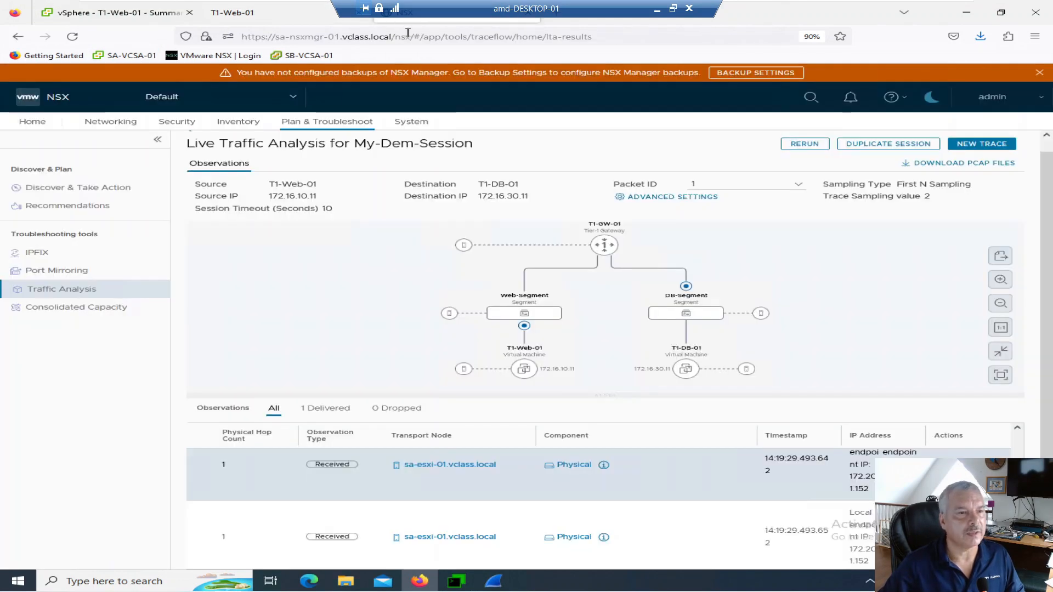
click(107, 122)
click(66, 261)
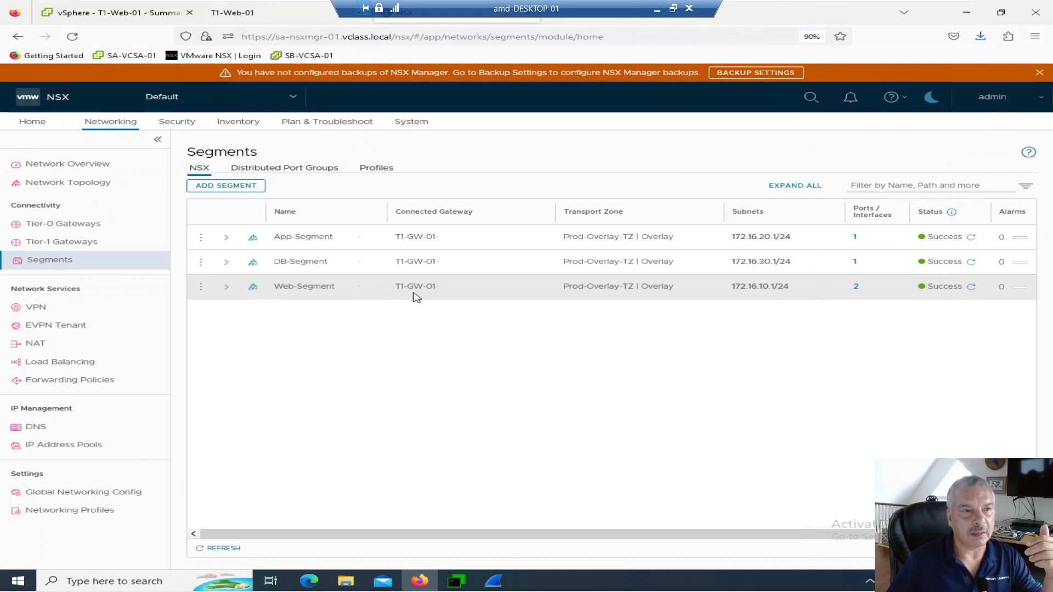
Switch to Wireshark and examine packet 3's Ethernet II source and destination addresses, and expand its Internet Protocol Version 4 header.
click(494, 582)
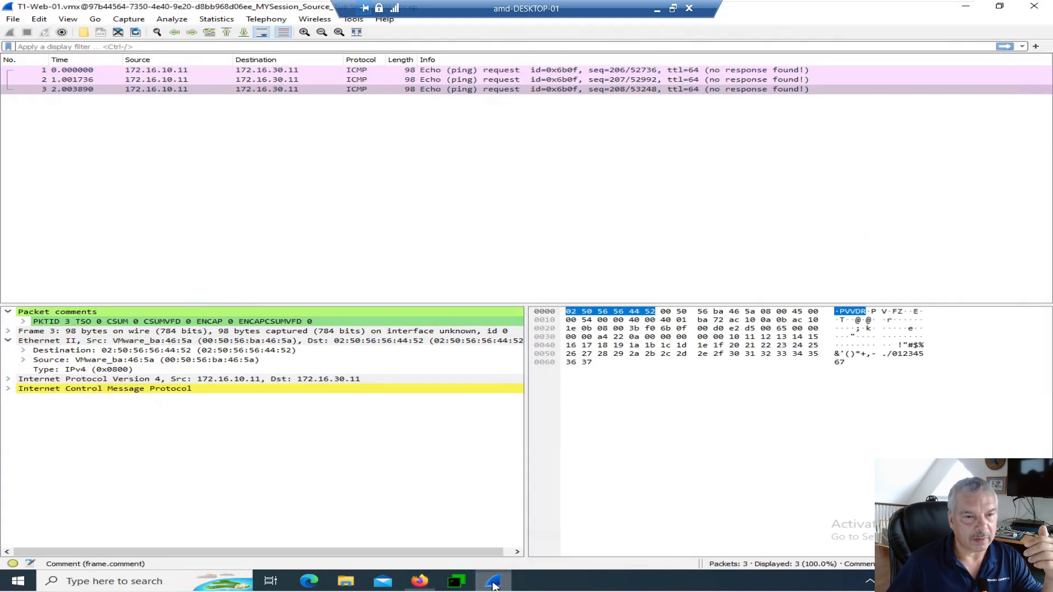
click(332, 361)
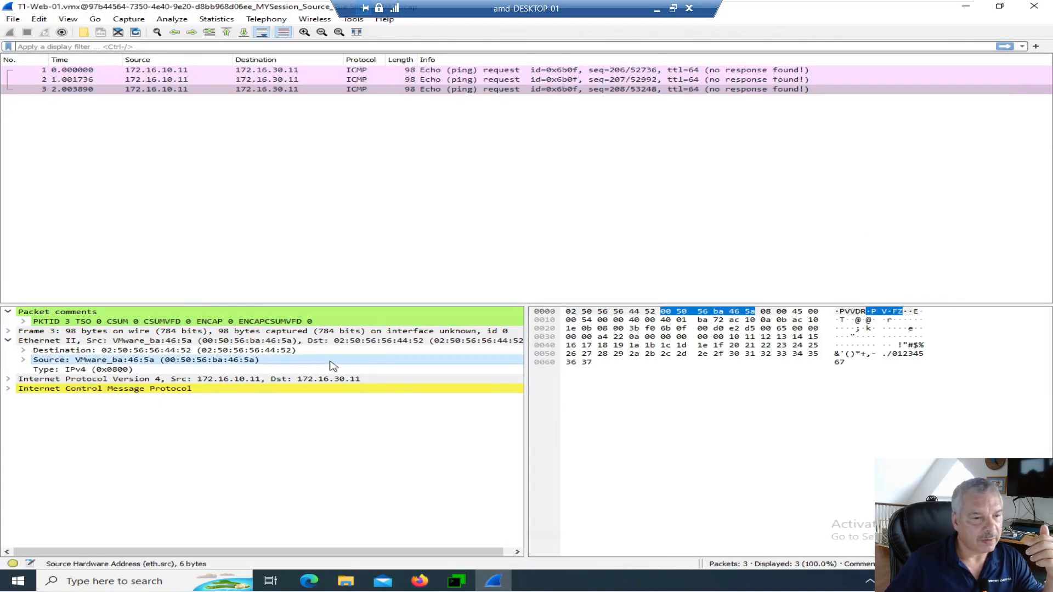
click(237, 343)
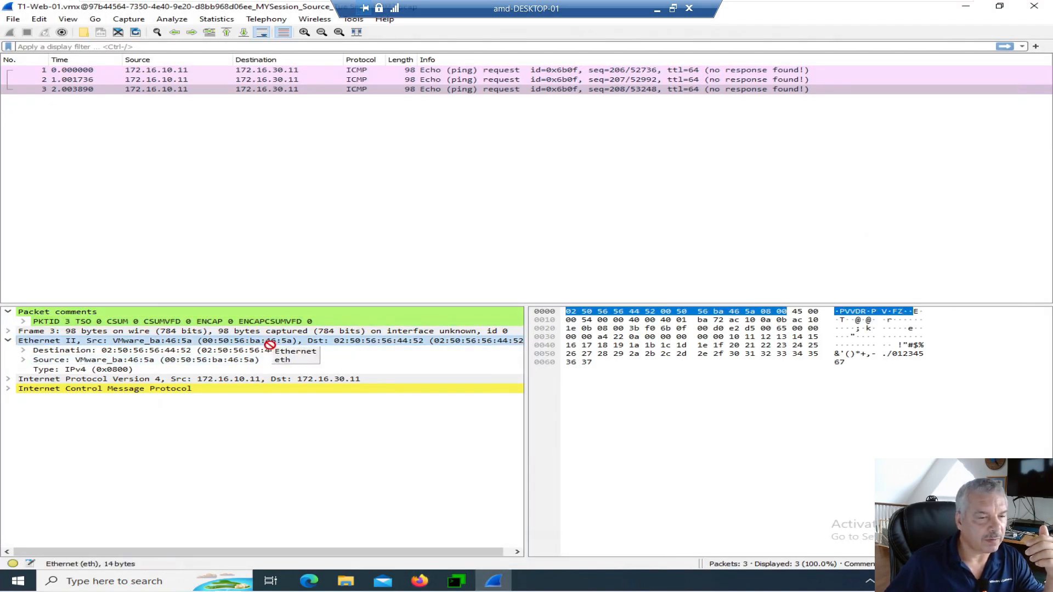
drag(266, 336, 406, 345)
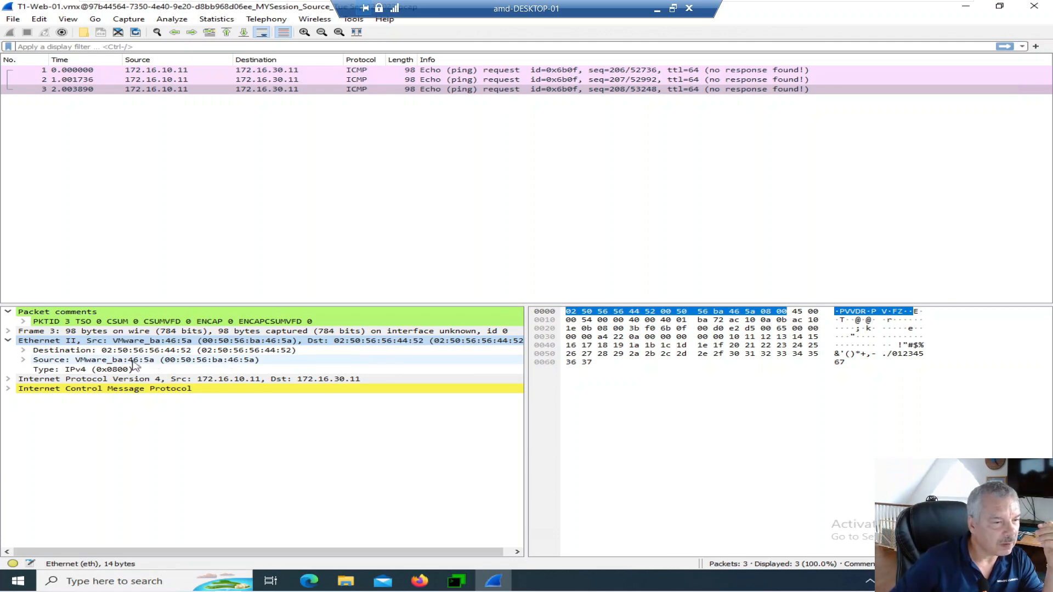
click(8, 379)
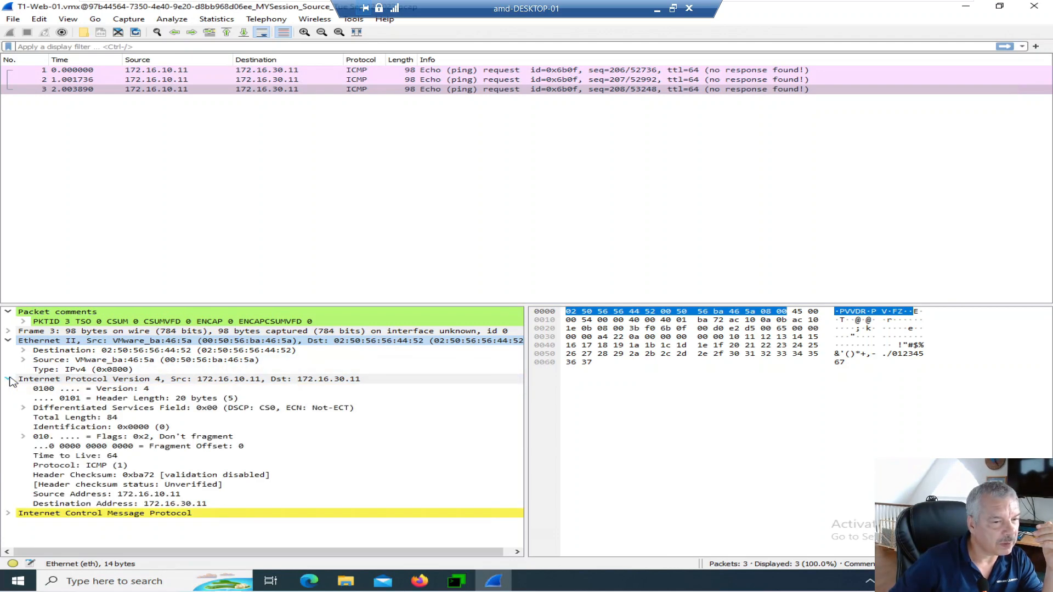
click(203, 380)
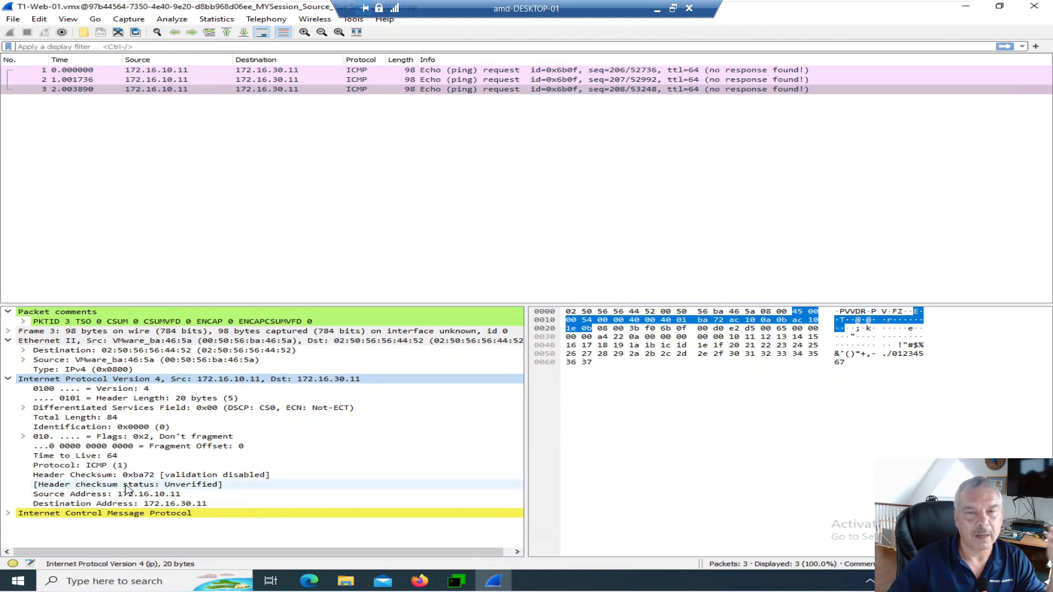
Return to NSX Manager and open the results of My-Dem-Session in Live Traffic Analysis.
click(965, 12)
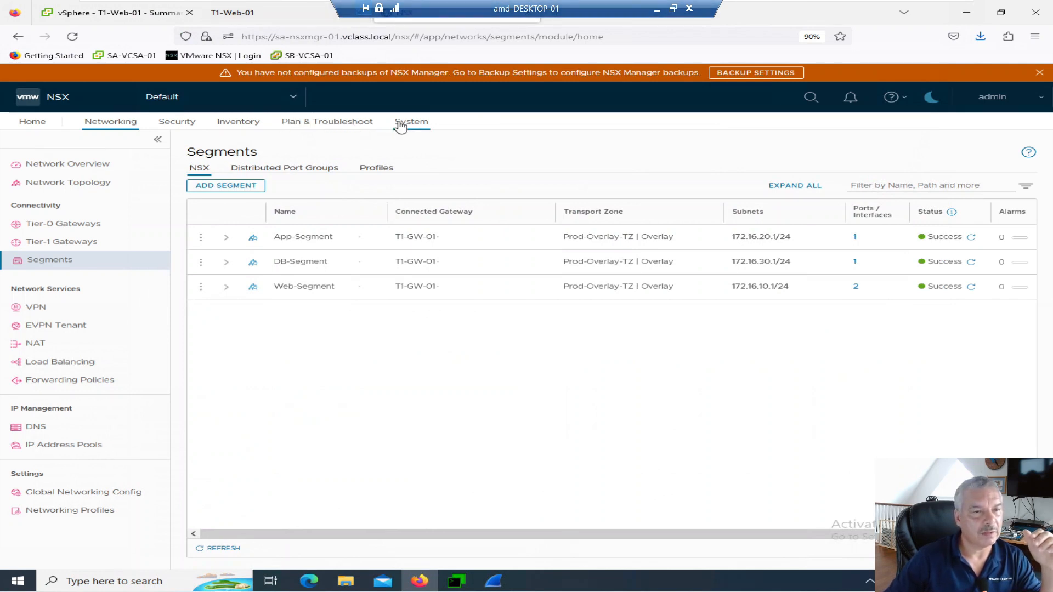
click(352, 124)
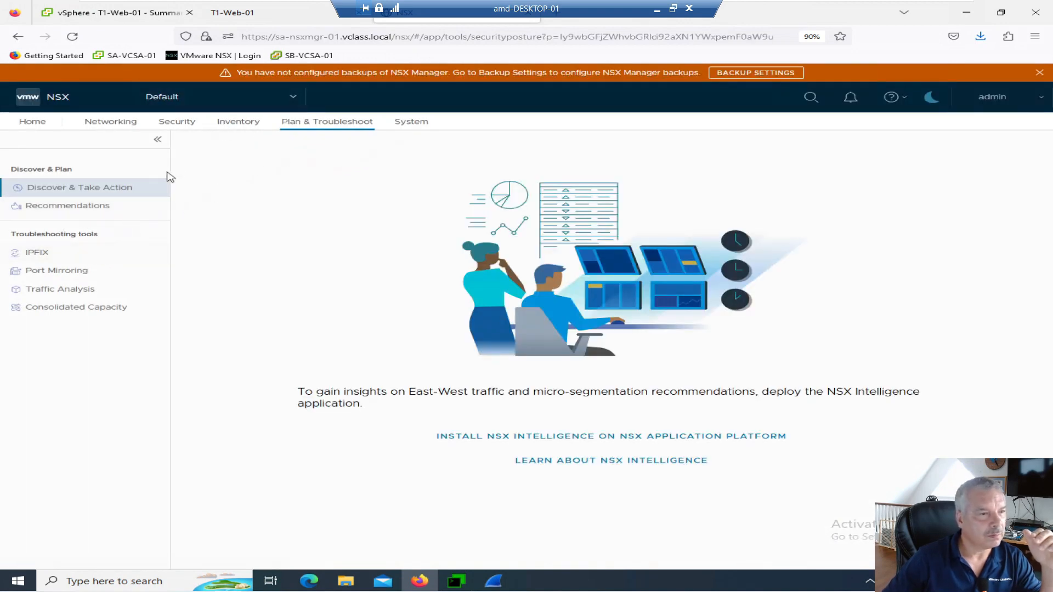
click(84, 290)
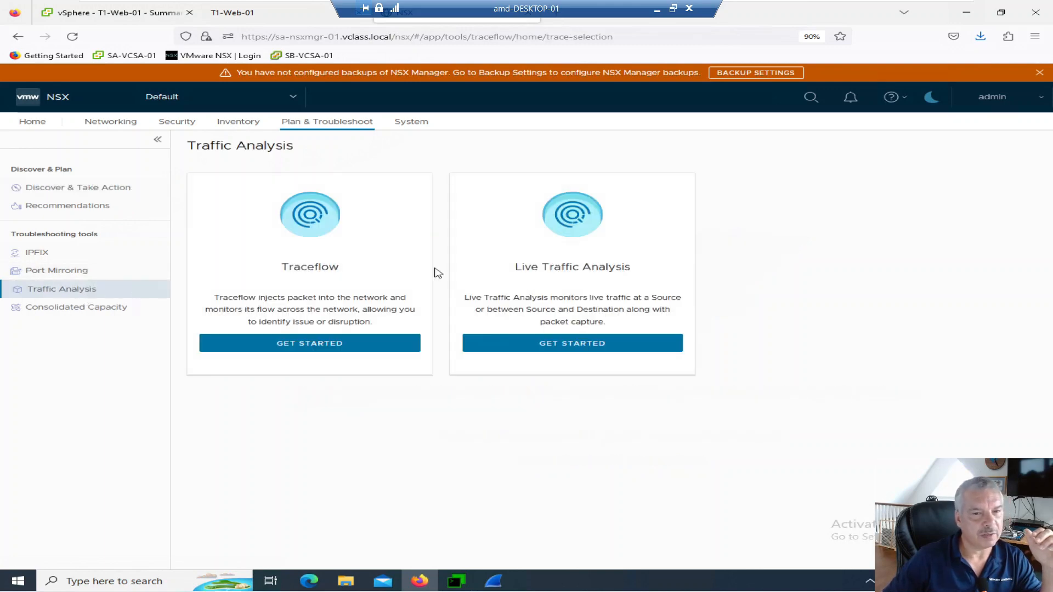
click(581, 354)
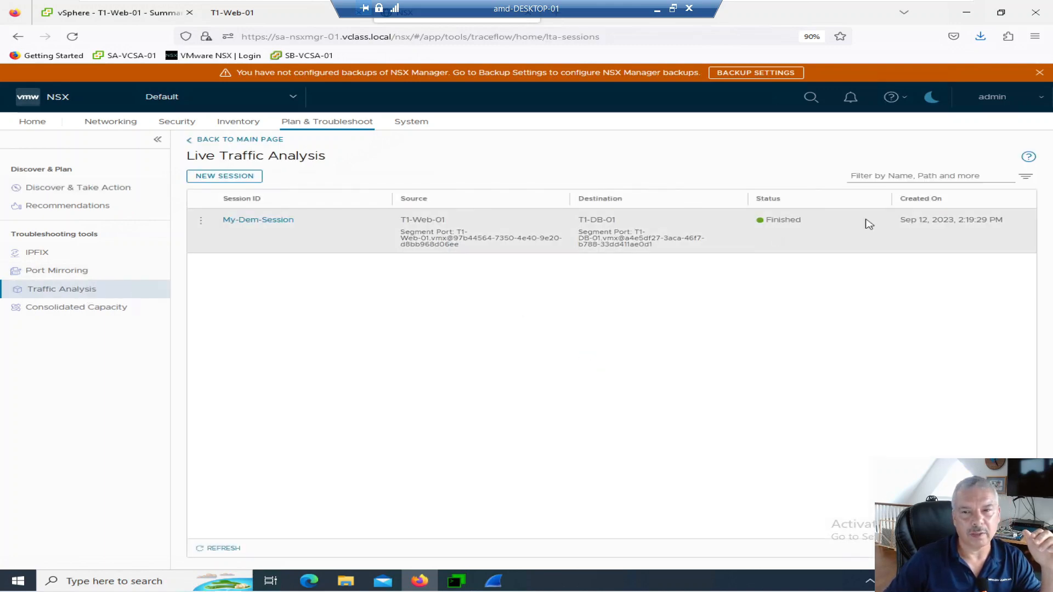
click(239, 219)
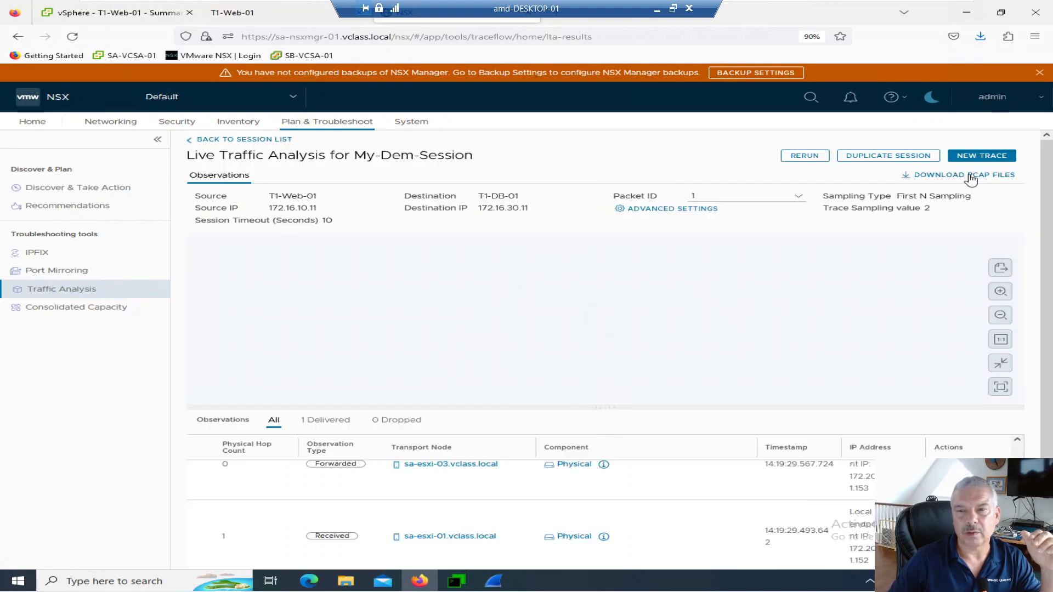
Download the T1-DB-01 destination PCAP file of My-Dem-Session and save it in the C: drive's PCAP folder.
click(971, 176)
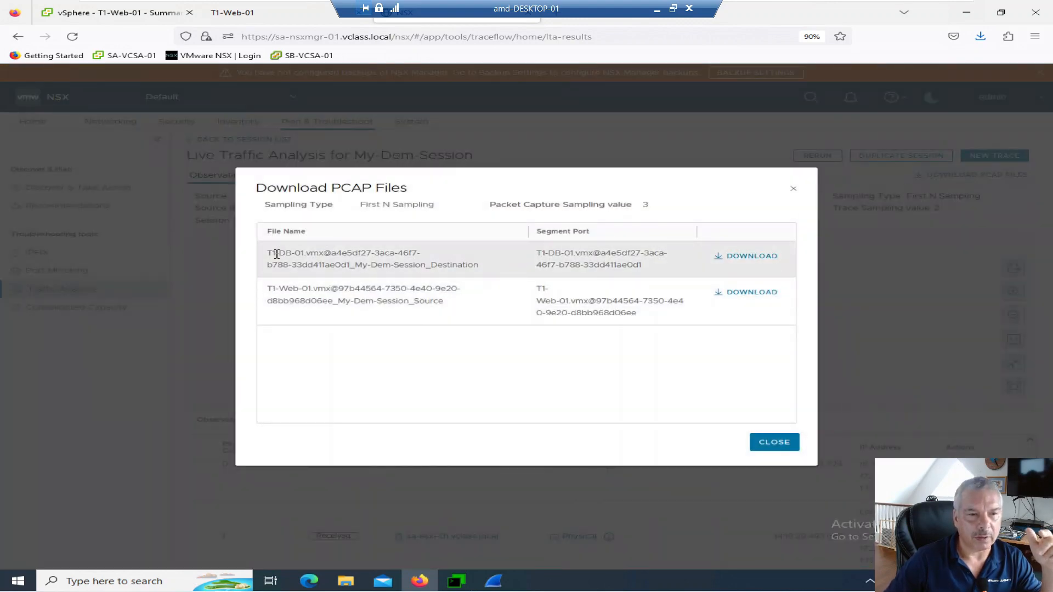
click(737, 255)
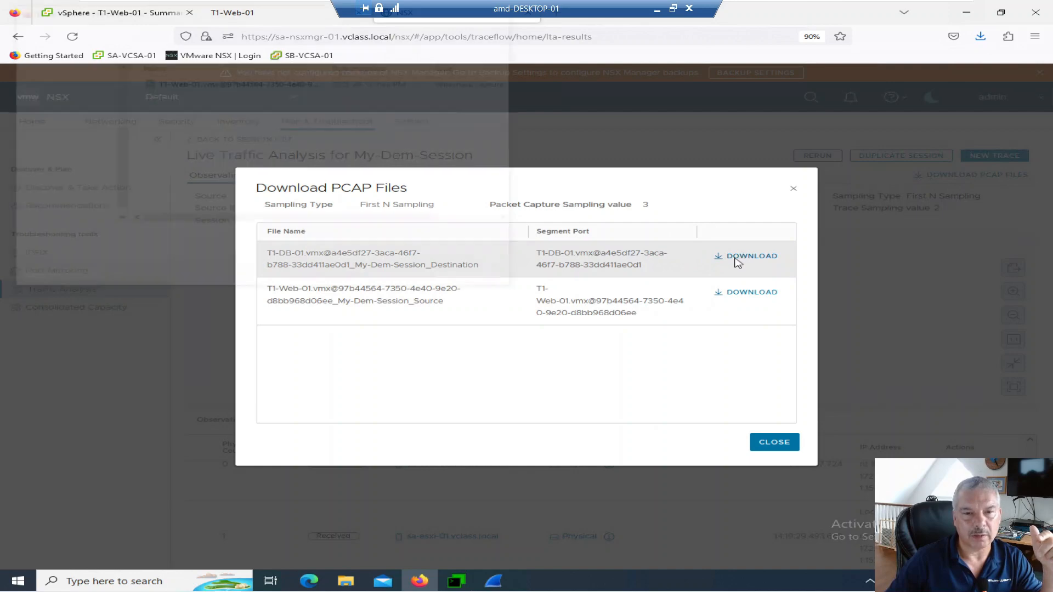
click(394, 280)
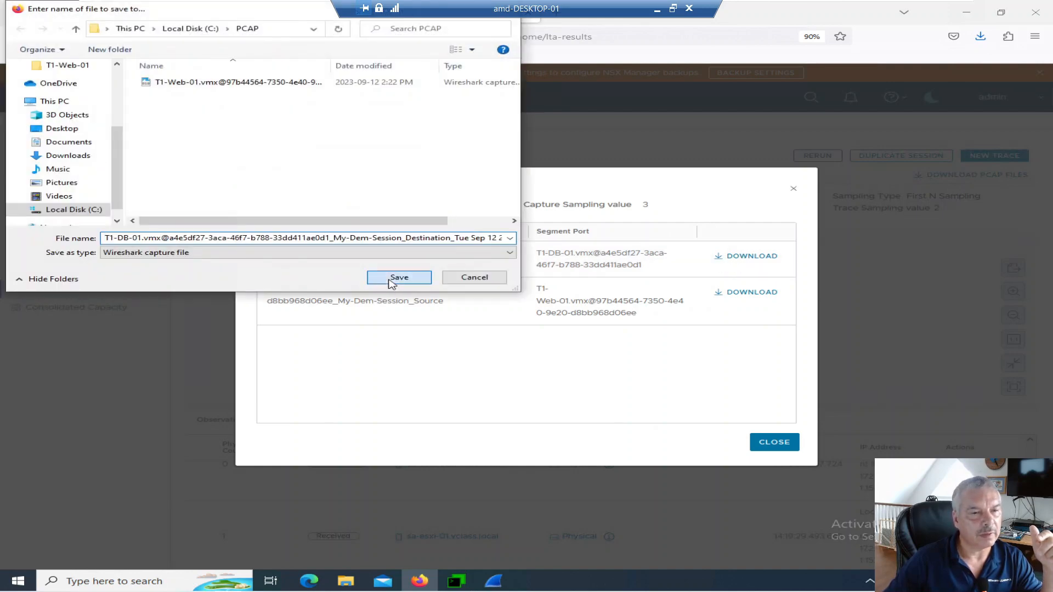
click(781, 447)
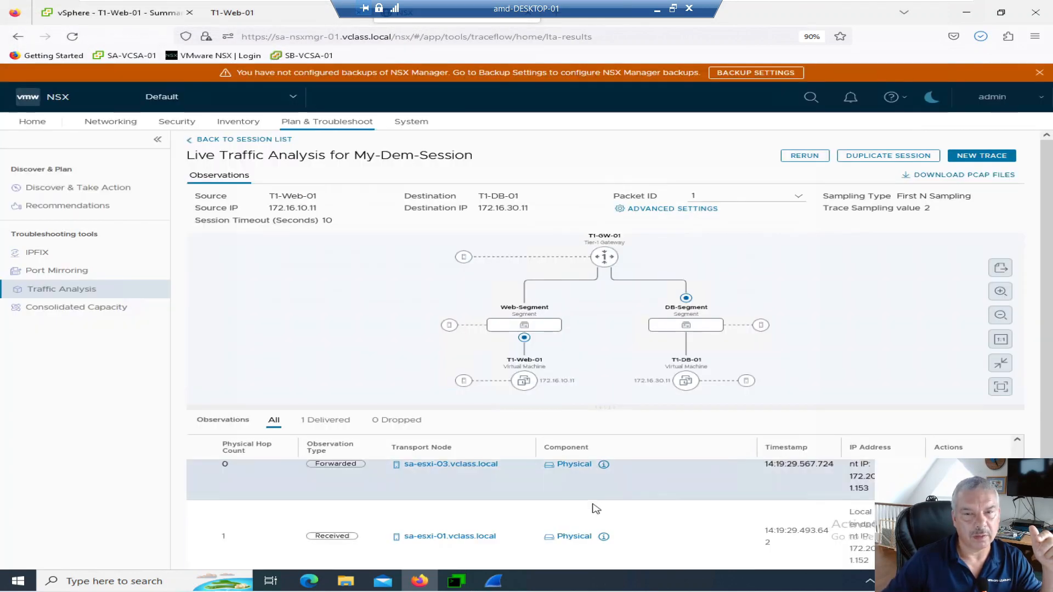
Minimize the browser, close the T1-Web-01 capture, and open the downloaded T1-DB-01 capture in Wireshark.
click(966, 12)
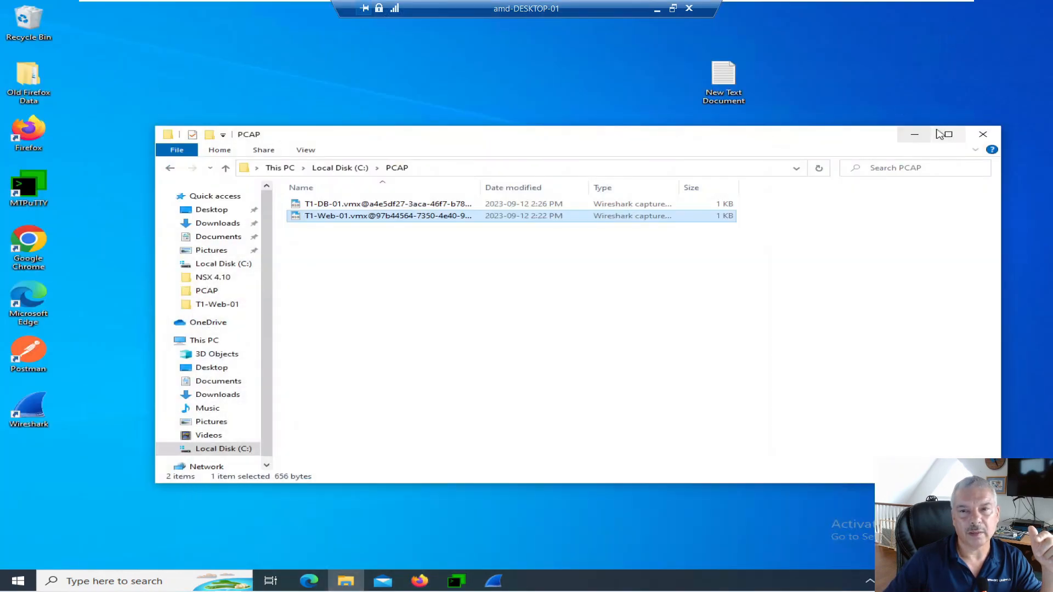
click(494, 581)
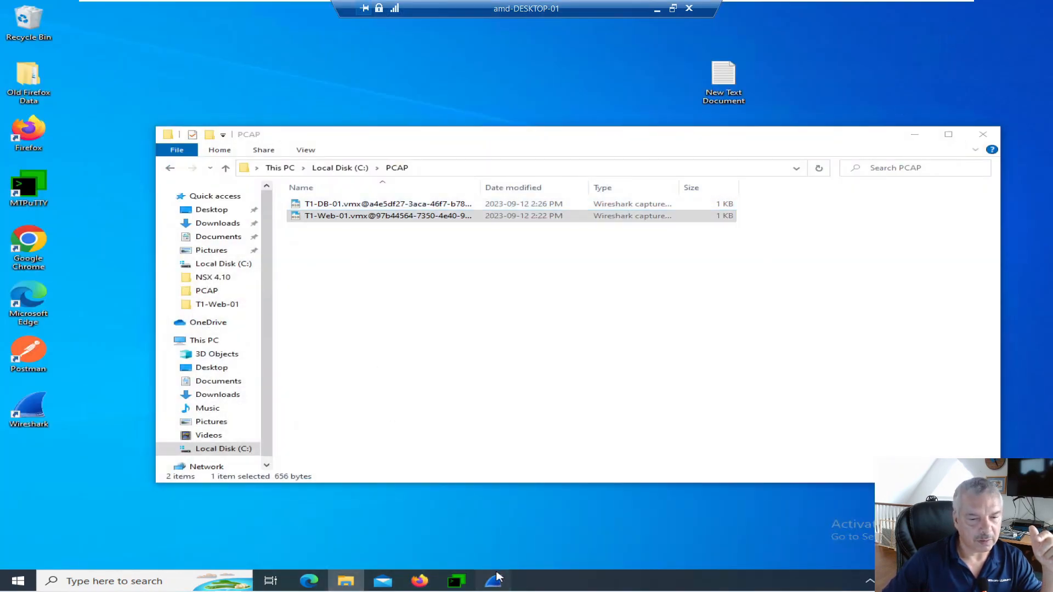
click(1033, 6)
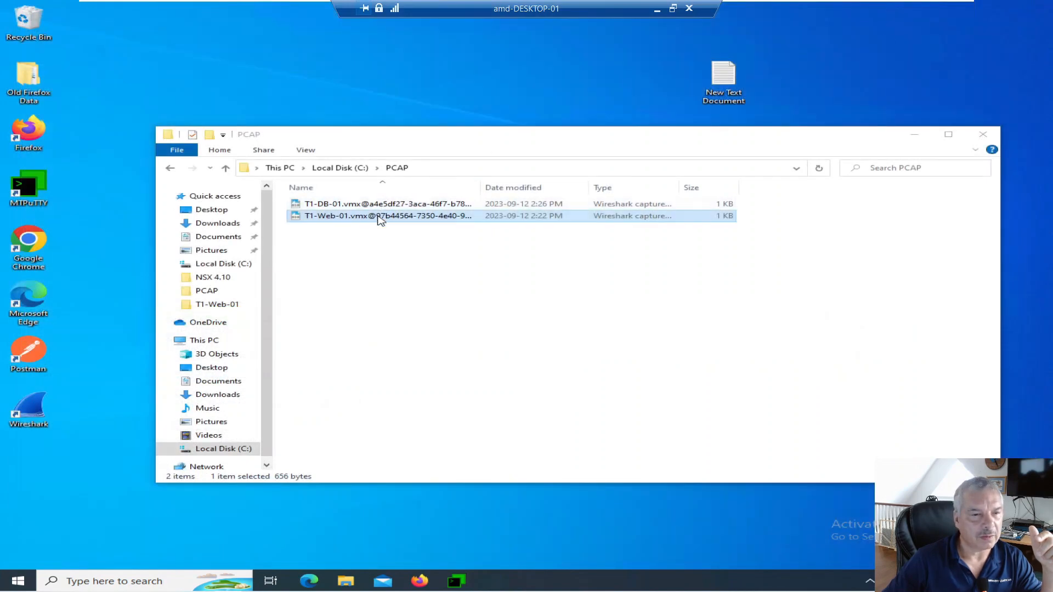
double_click(379, 204)
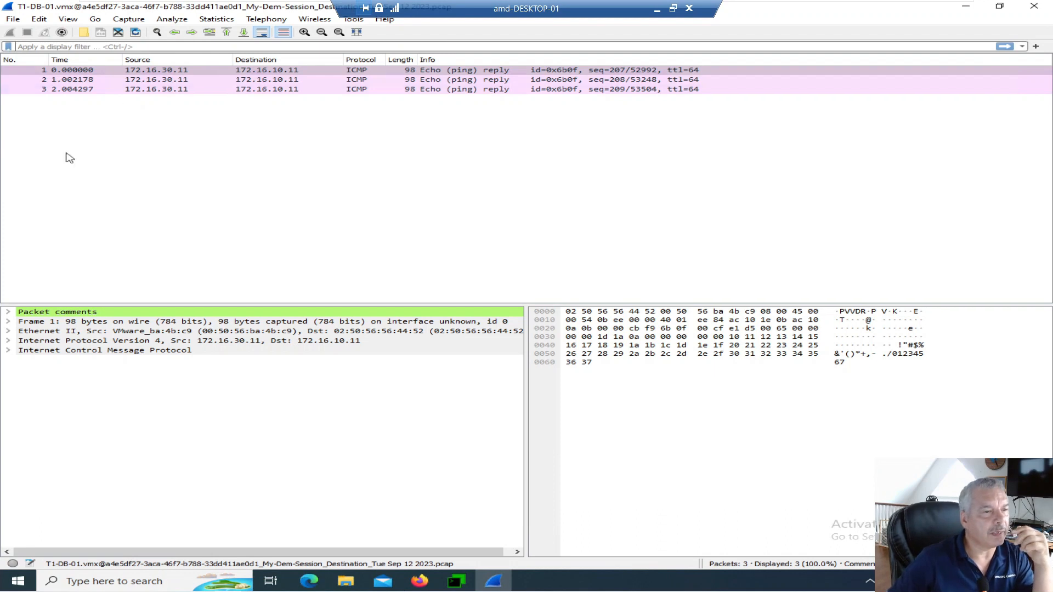
Expand packet 1's comments and Ethernet II header to examine its packet ID and its source and destination MAC addresses.
click(8, 312)
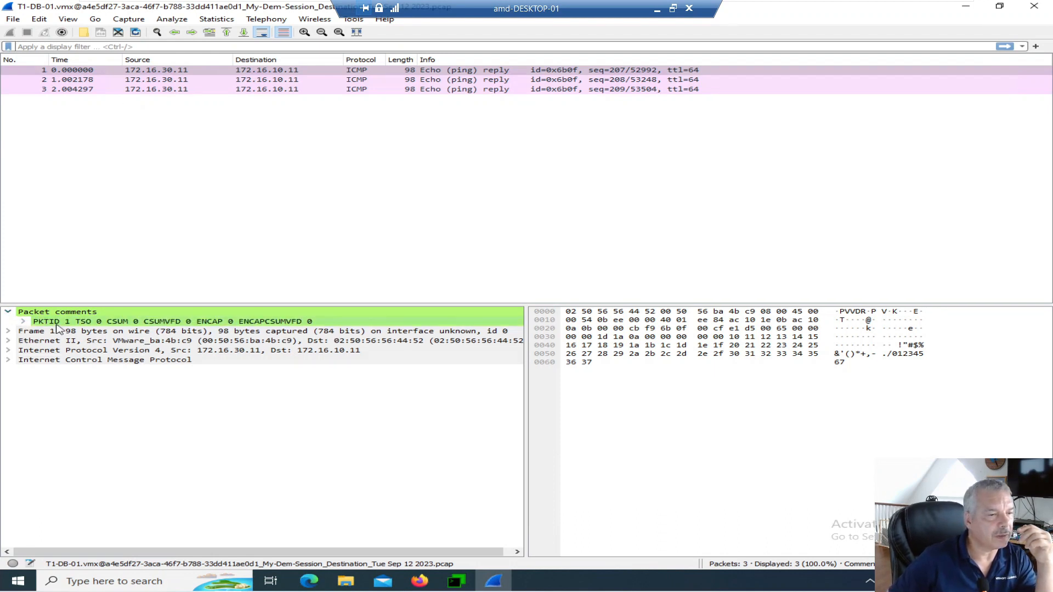
click(169, 71)
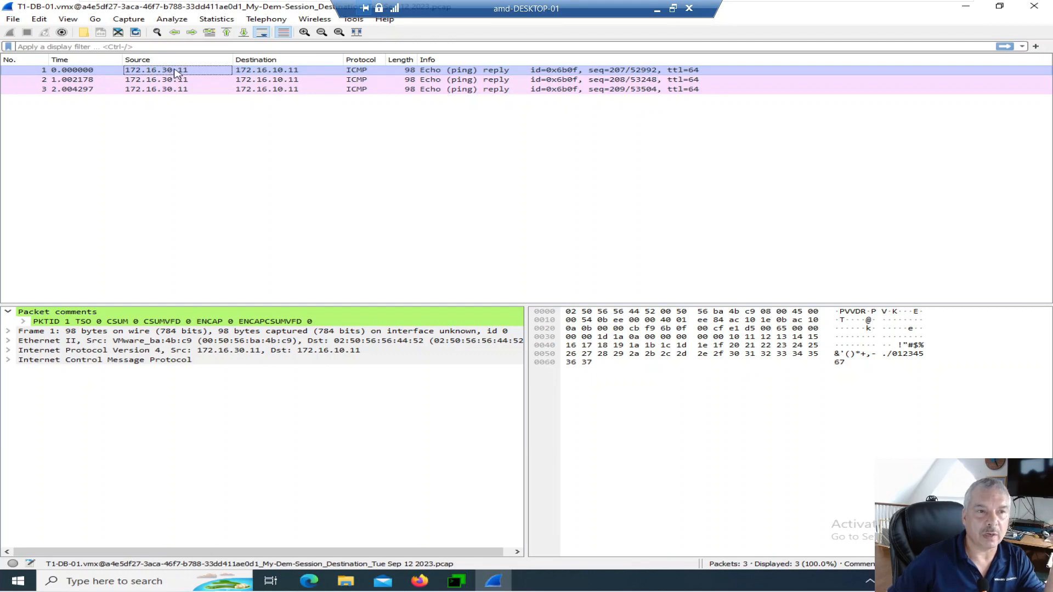
click(8, 340)
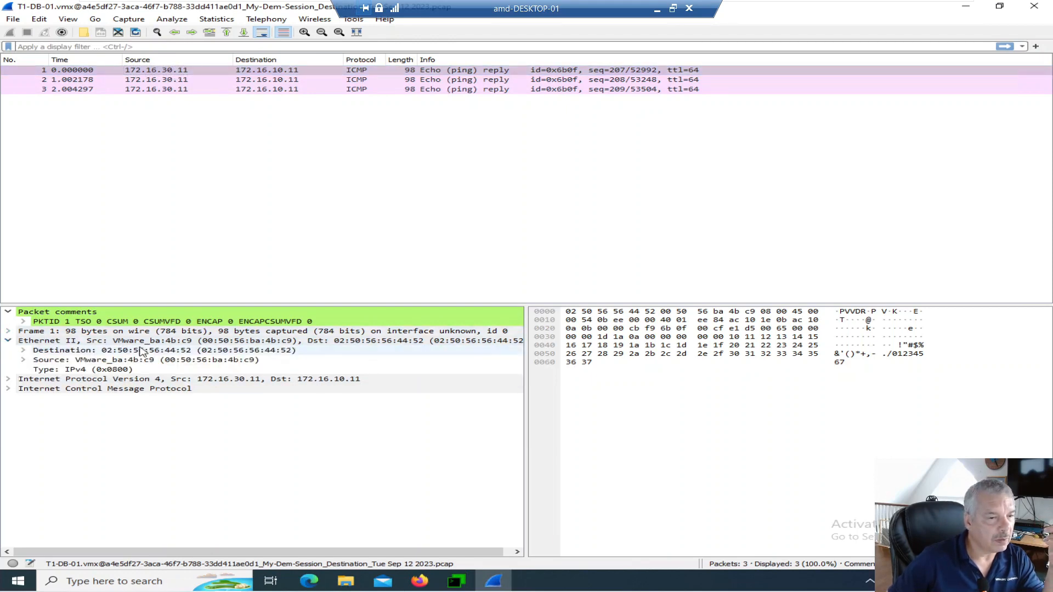
click(170, 352)
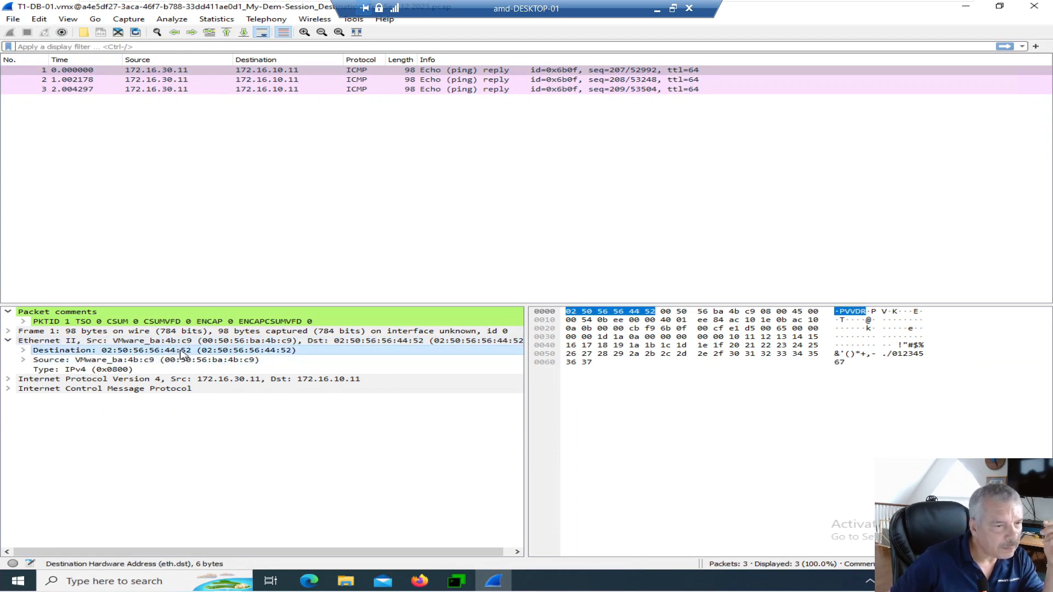
click(232, 343)
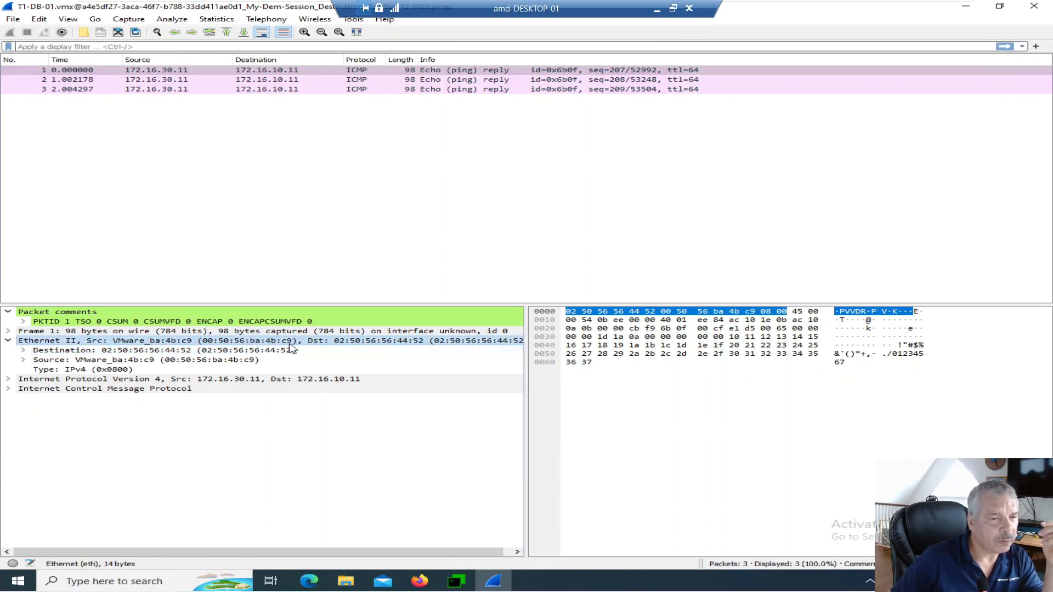
Switch to the vSphere Client, highlight T1-DB-01's network adapter 1 MAC address, and compare it with packet 1's source address in Wireshark.
click(419, 581)
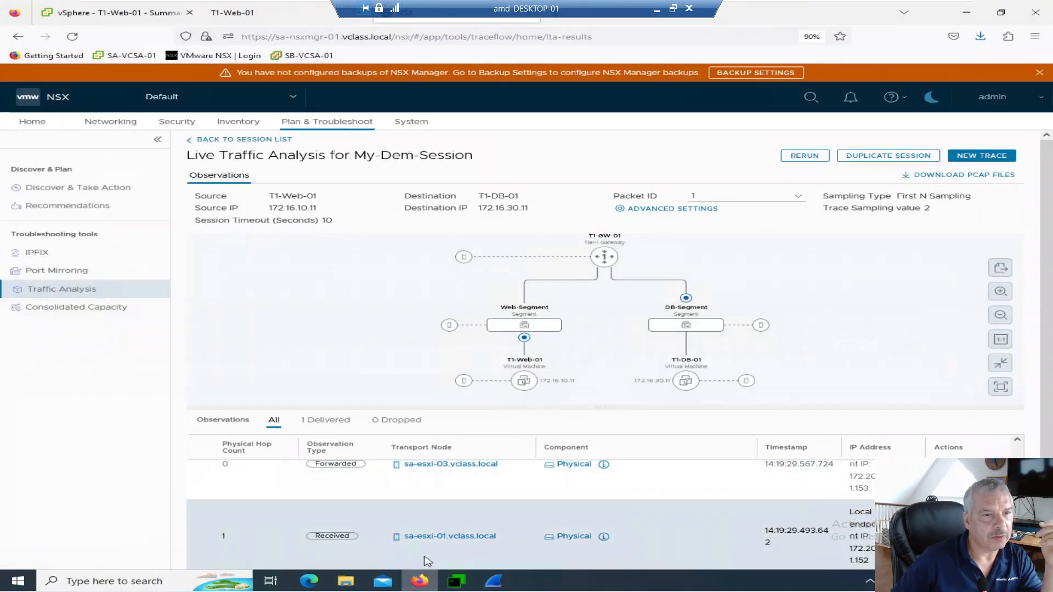
click(117, 16)
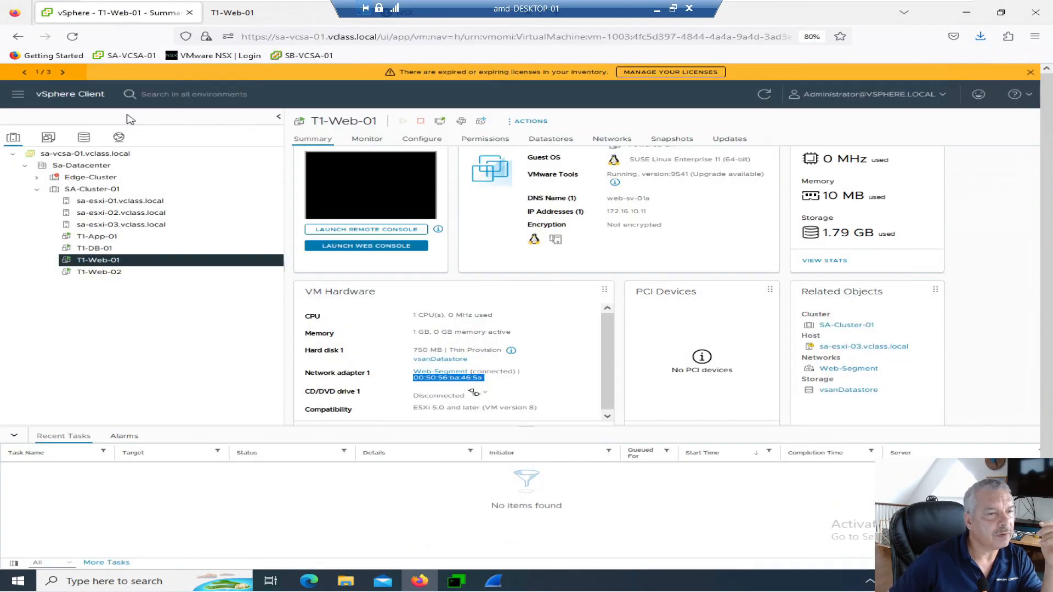
click(120, 248)
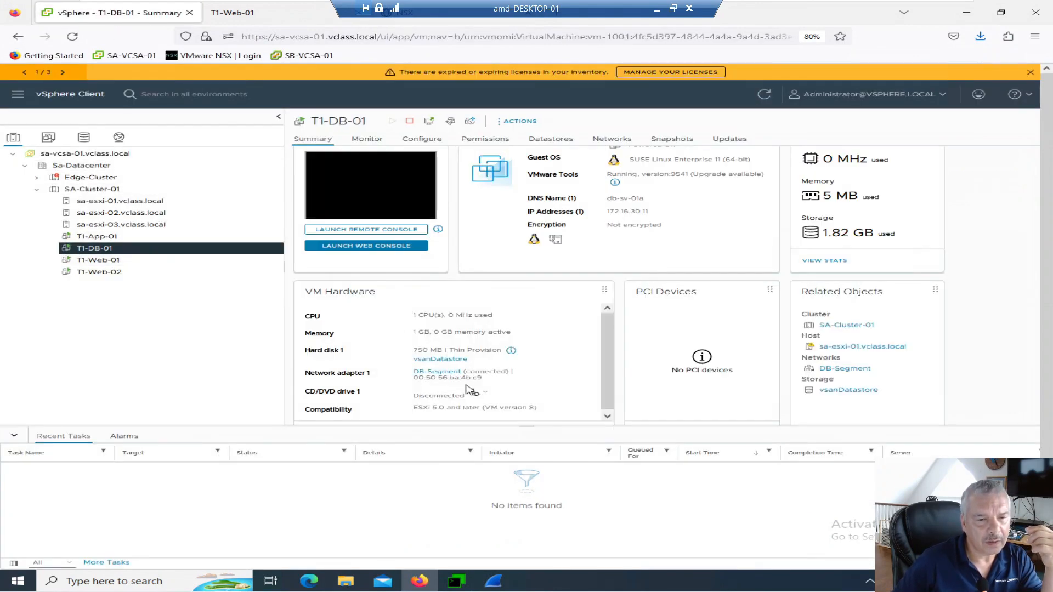
drag(480, 383, 415, 378)
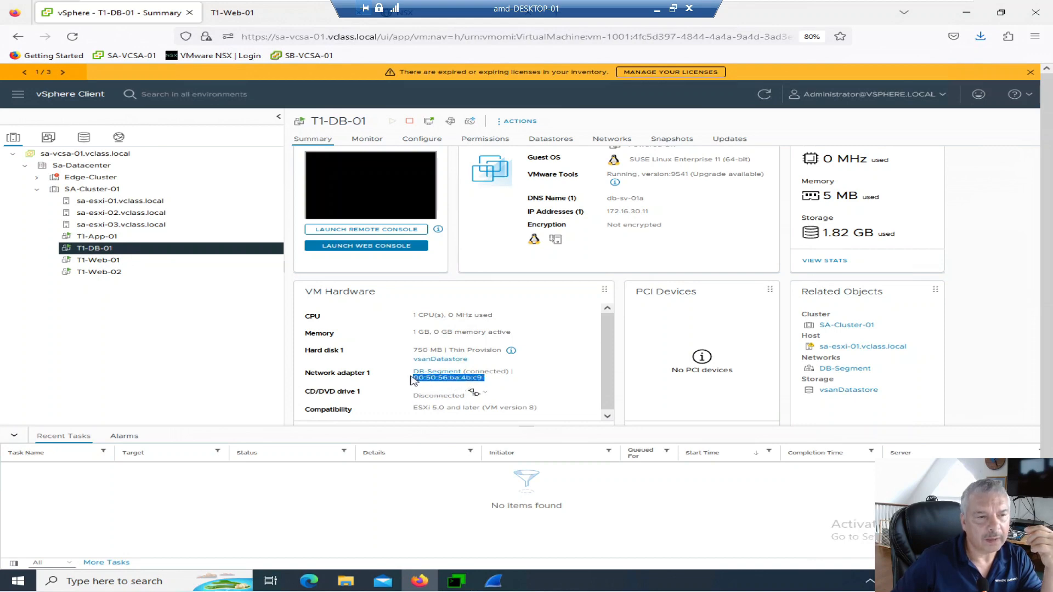
click(488, 577)
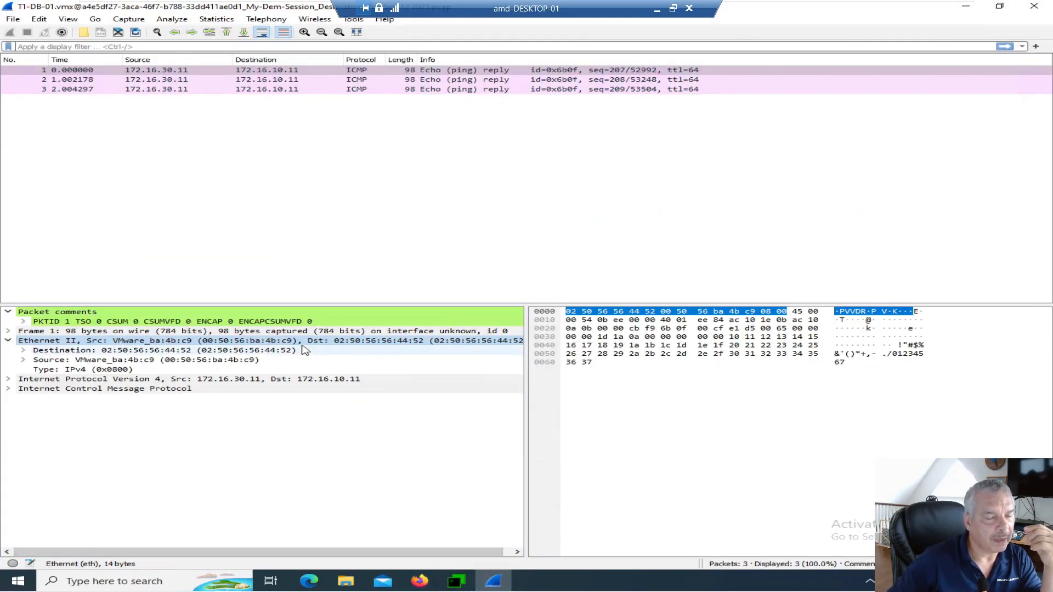
Examine packet 1's destination MAC address and its IPv4 source and destination, and close the T1-DB-01 capture.
click(311, 351)
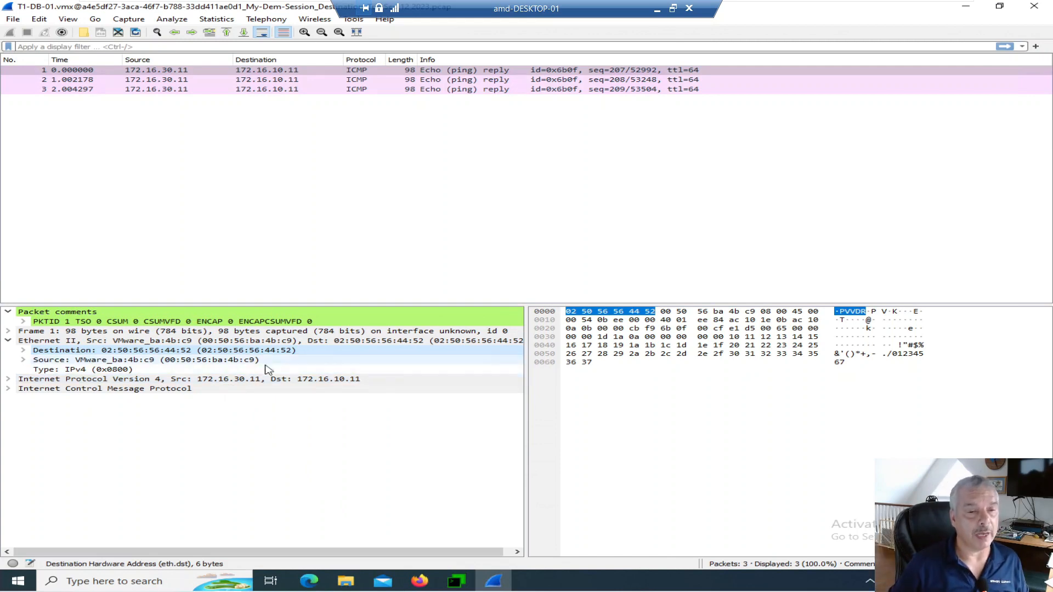
click(312, 382)
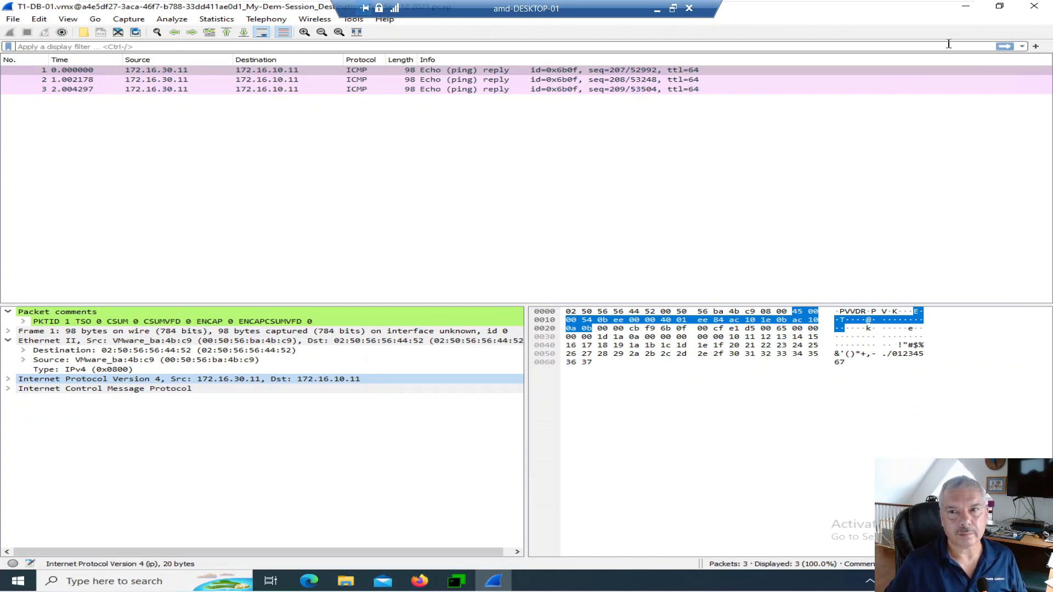
click(1046, 13)
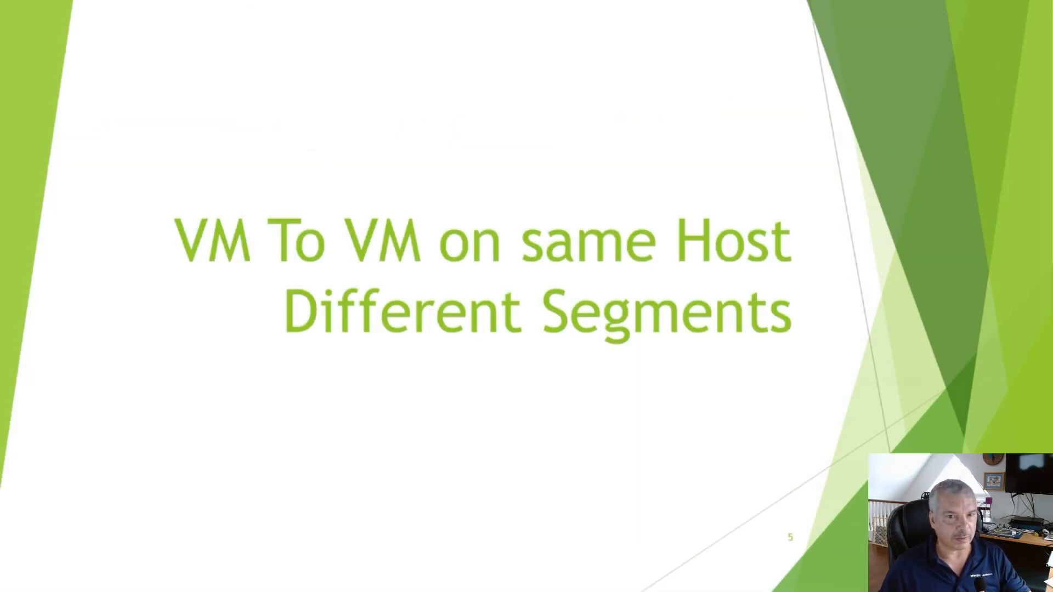
key(Right)
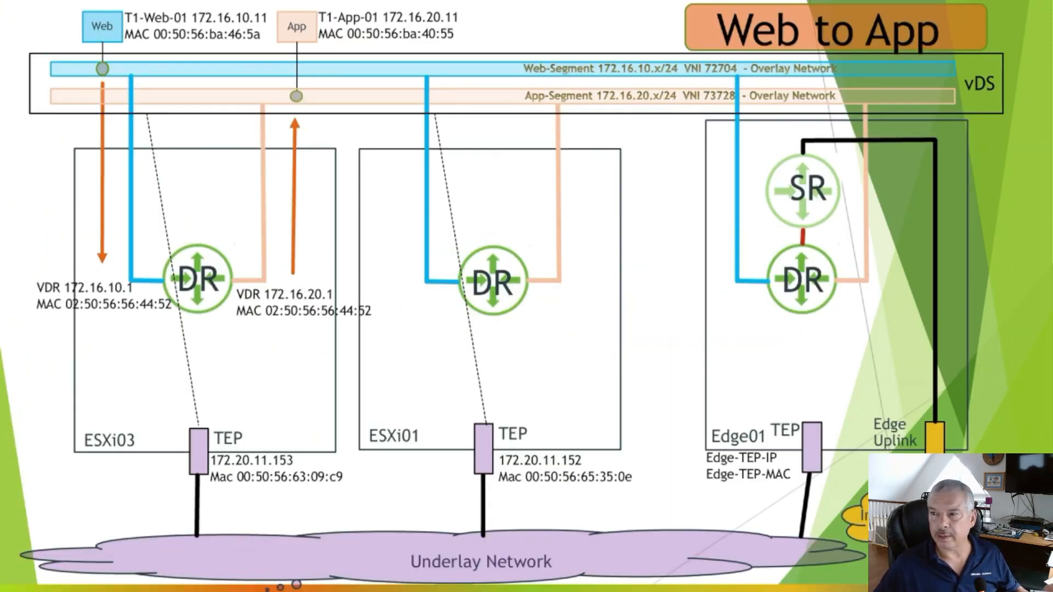
mouse_move(67, 411)
mouse_down()
mouse_move(140, 460)
mouse_move(138, 428)
mouse_up()
mouse_move(1, 11)
mouse_down()
mouse_move(62, 13)
mouse_move(60, 34)
mouse_up()
mouse_move(278, 11)
mouse_down()
mouse_move(225, 55)
mouse_move(110, 14)
mouse_up()
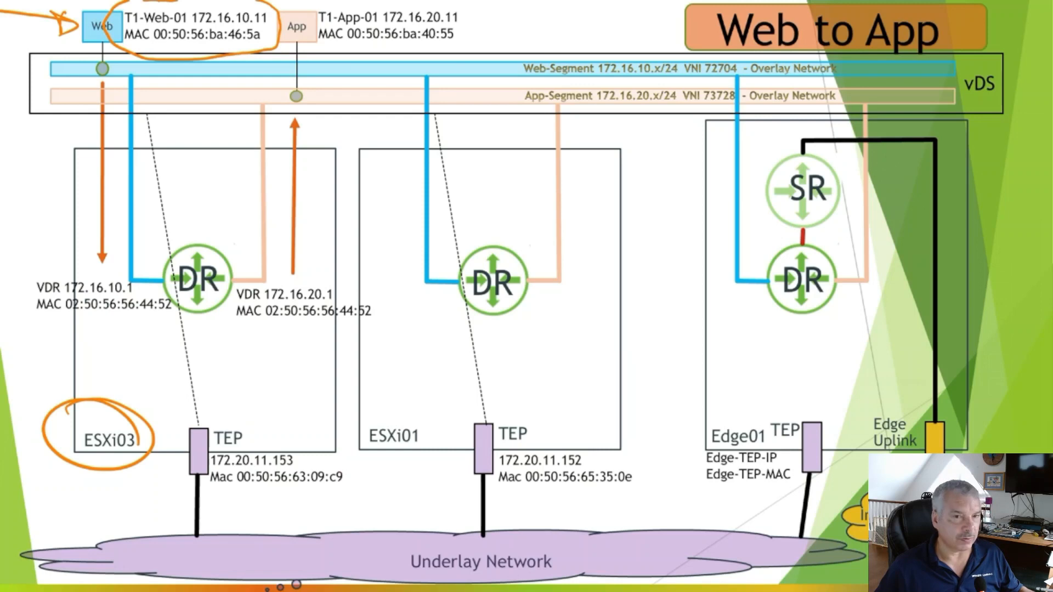
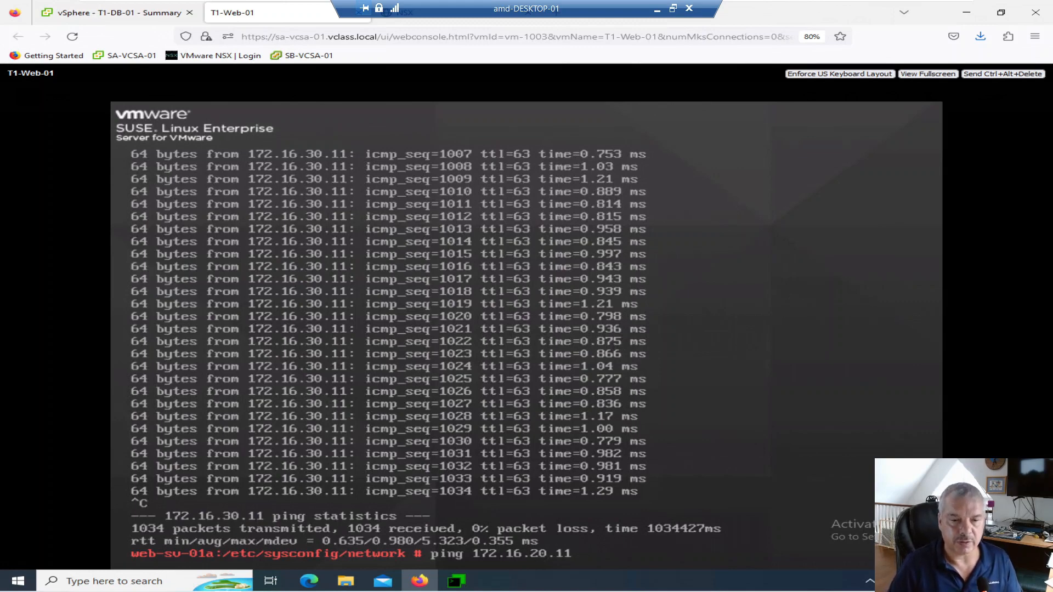
Start a ping from T1-Web-01 to 172.16.20.11, and check T1-Web-01's and T1-App-01's hosts in the vSphere Client.
key(Return)
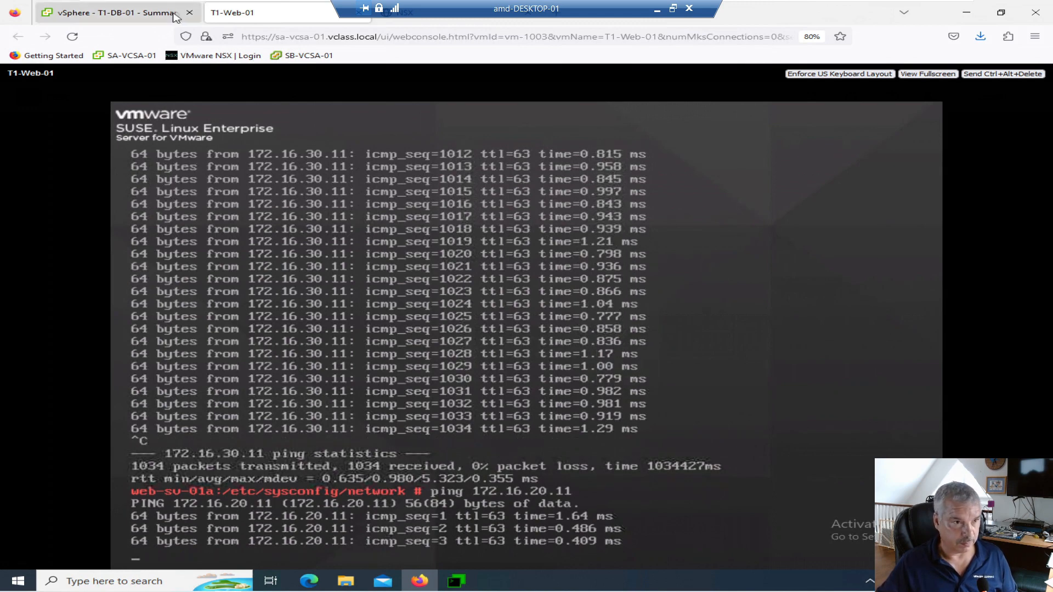
click(115, 12)
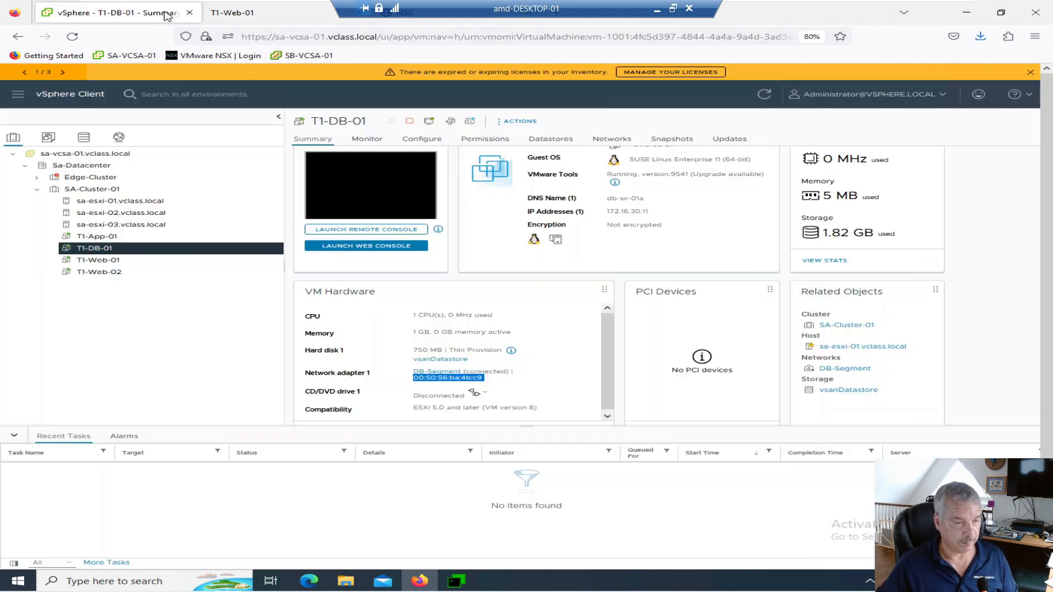
click(111, 262)
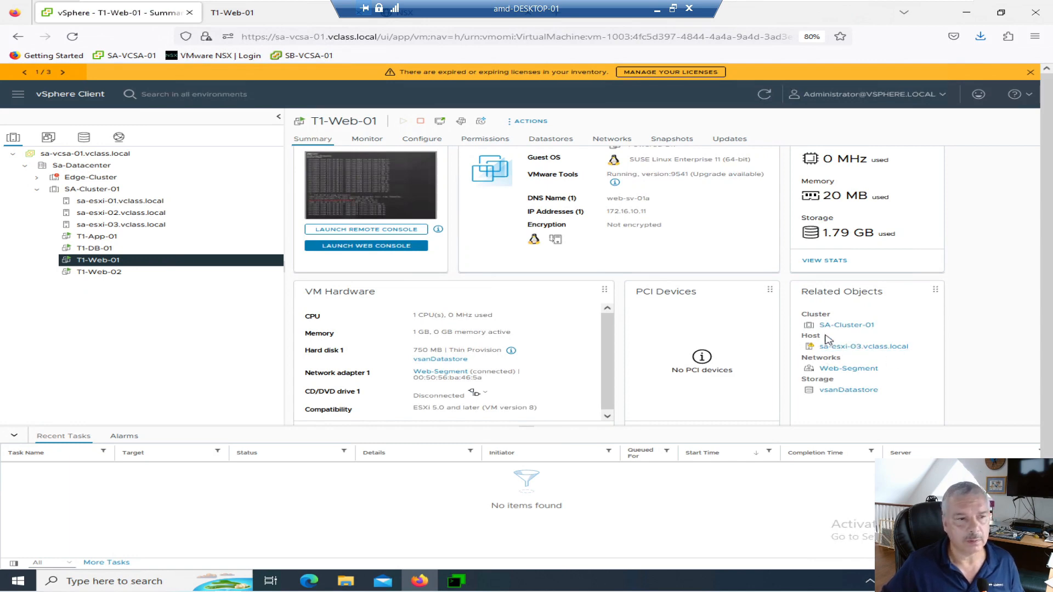
click(85, 241)
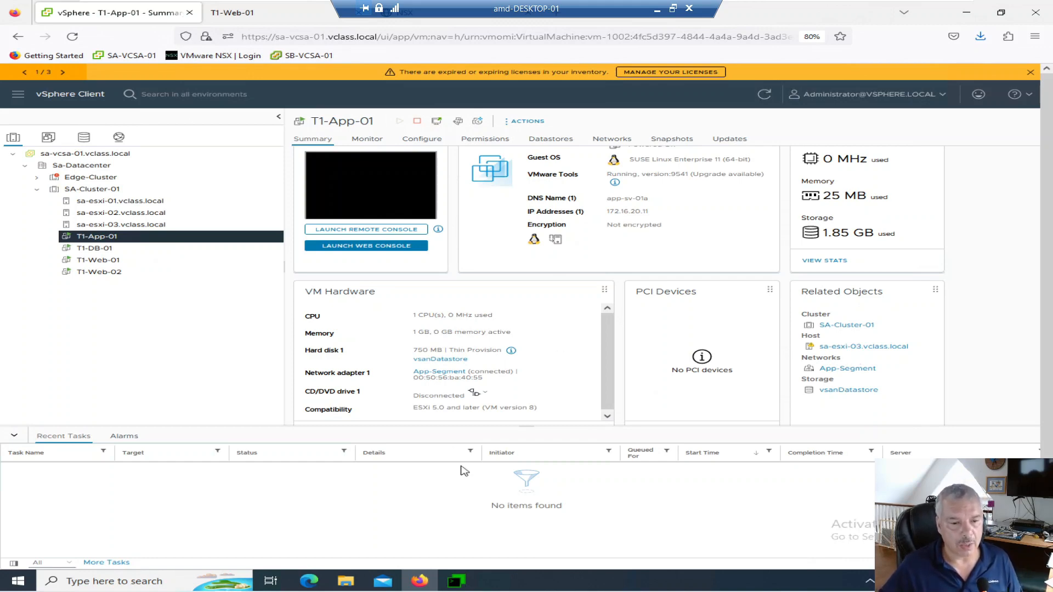
Switch to MTPuTTY, close the existing NSX Manager and ESXi sessions, and open a new session to sa-esxi-03.vclass.local.
click(455, 582)
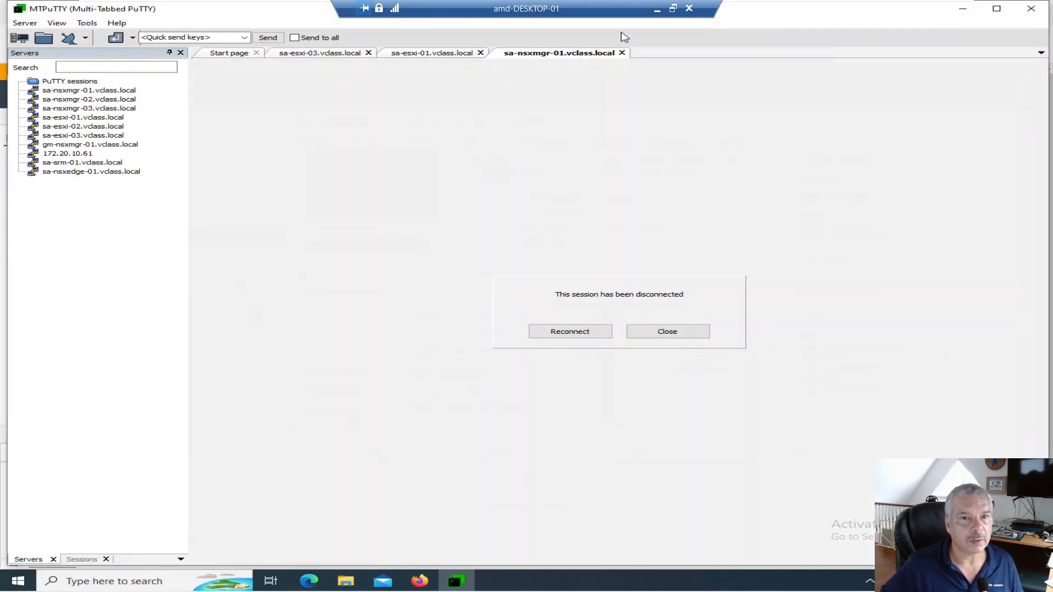
click(621, 52)
click(495, 53)
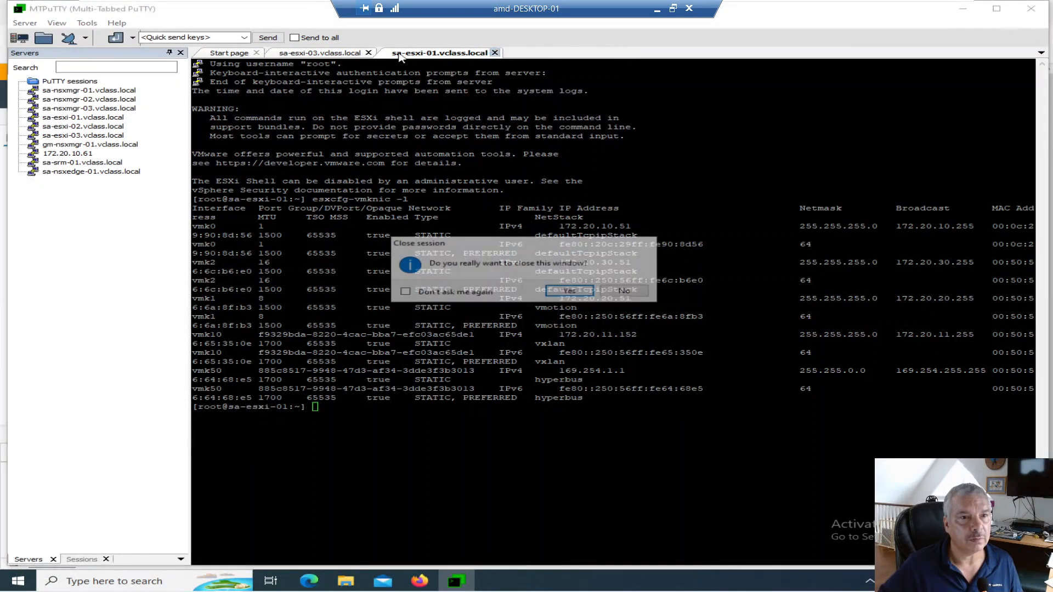
click(565, 291)
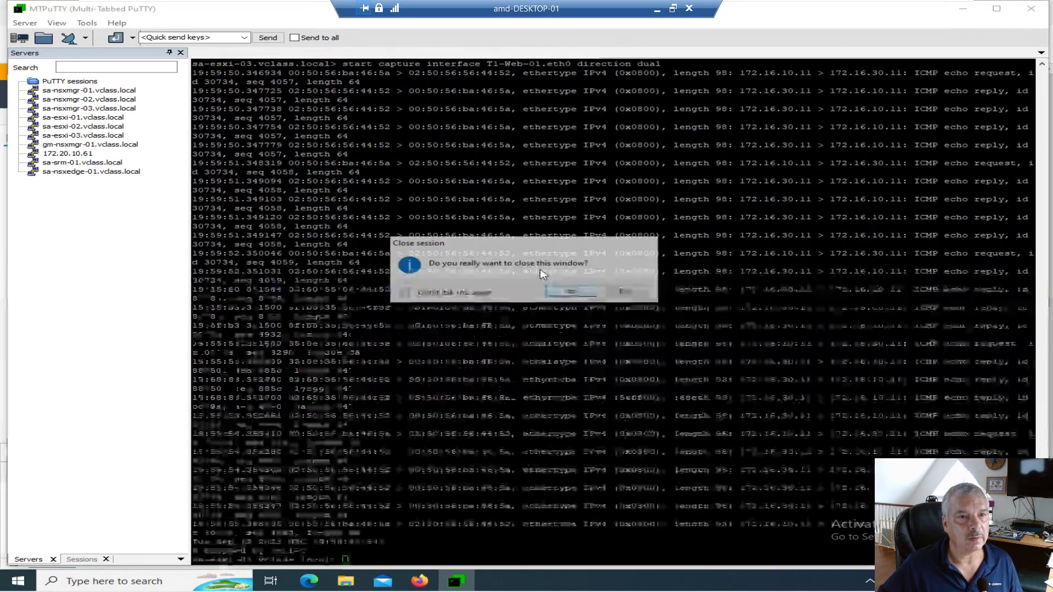
click(383, 52)
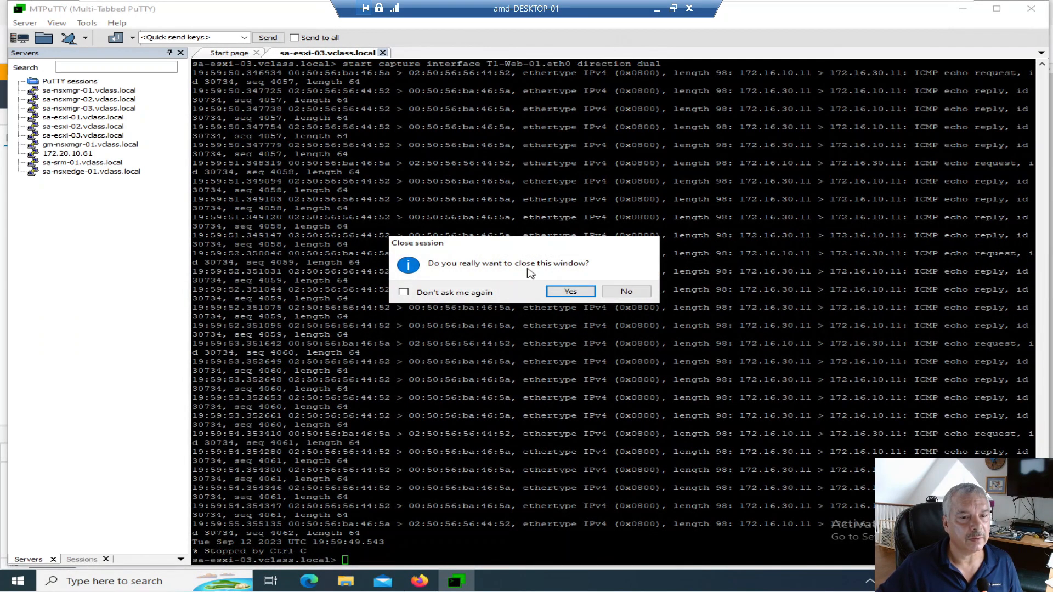
click(571, 292)
double_click(54, 136)
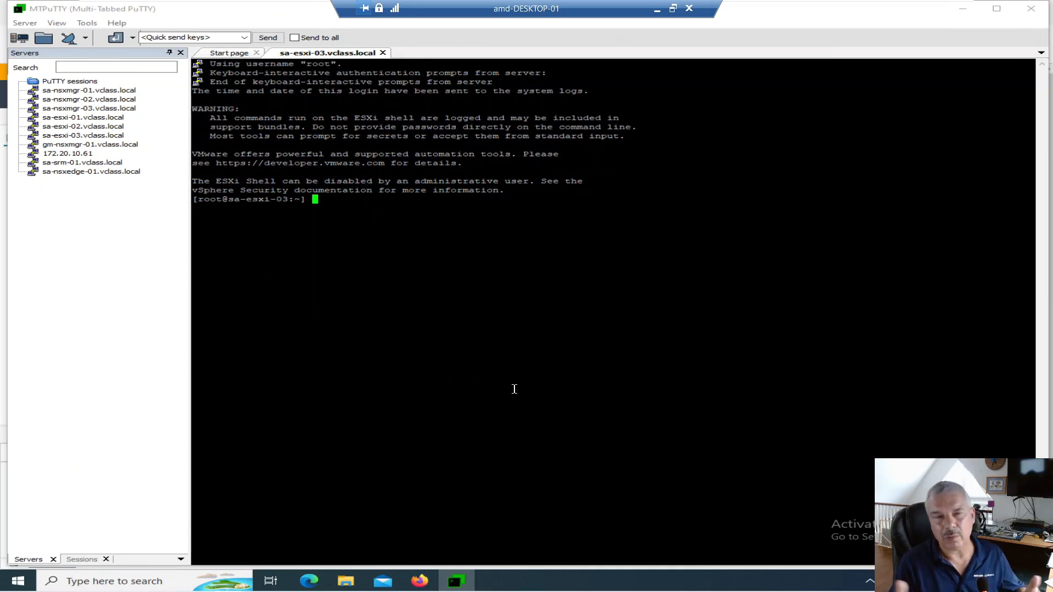
Run esxtop in its network view, examine the vmk, vdrPort, T1-Web-01.eth0 and T1-App-01.eth0 ports with their uplinks, and quit it.
text(esxtop)
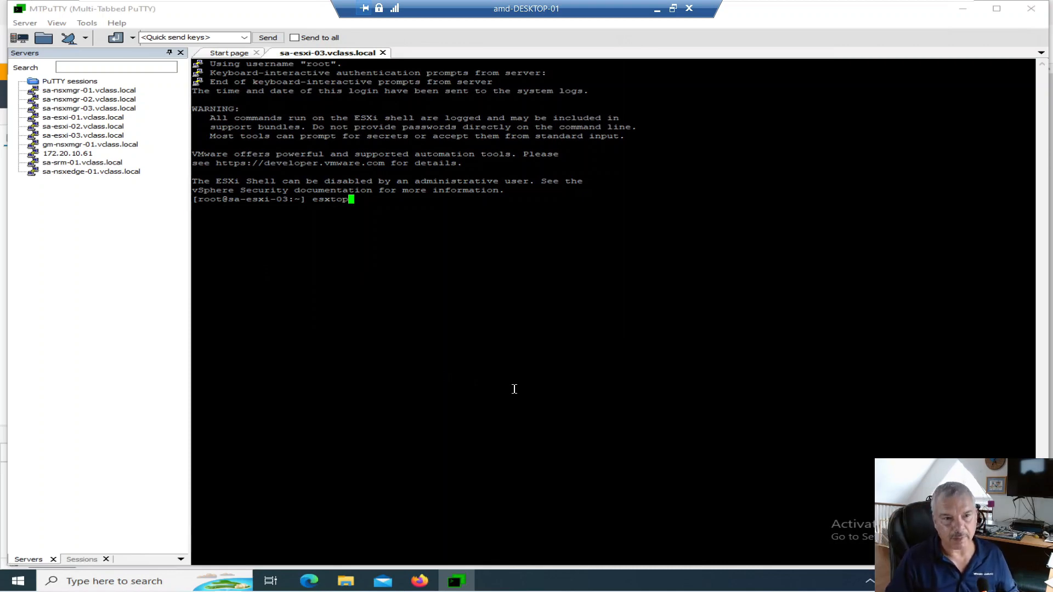
key(Return)
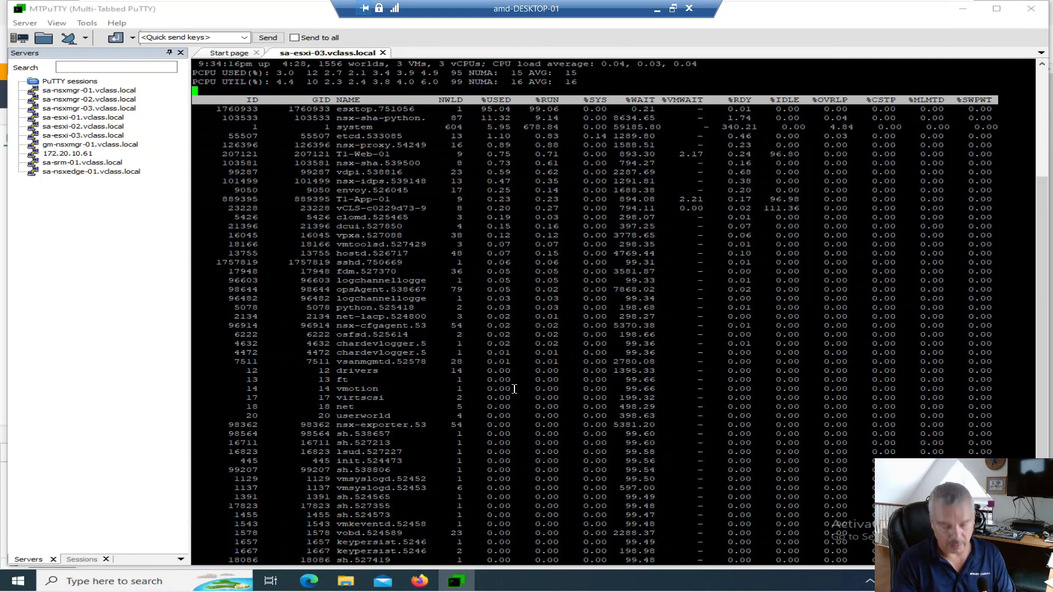
key(n)
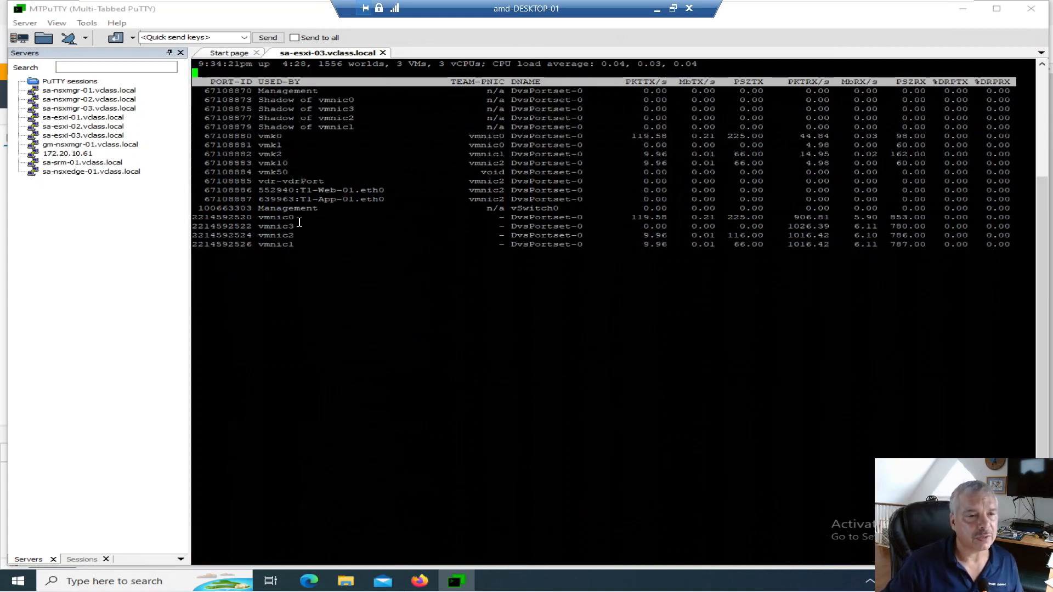
drag(258, 164, 508, 167)
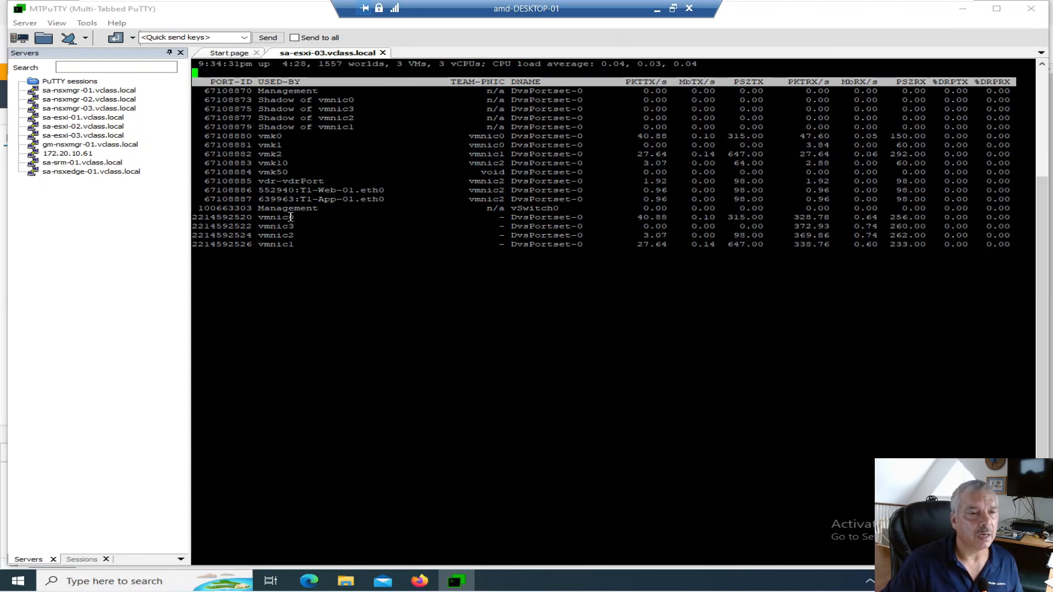
mouse_move(258, 181)
mouse_down()
mouse_move(333, 180)
mouse_move(258, 182)
mouse_up()
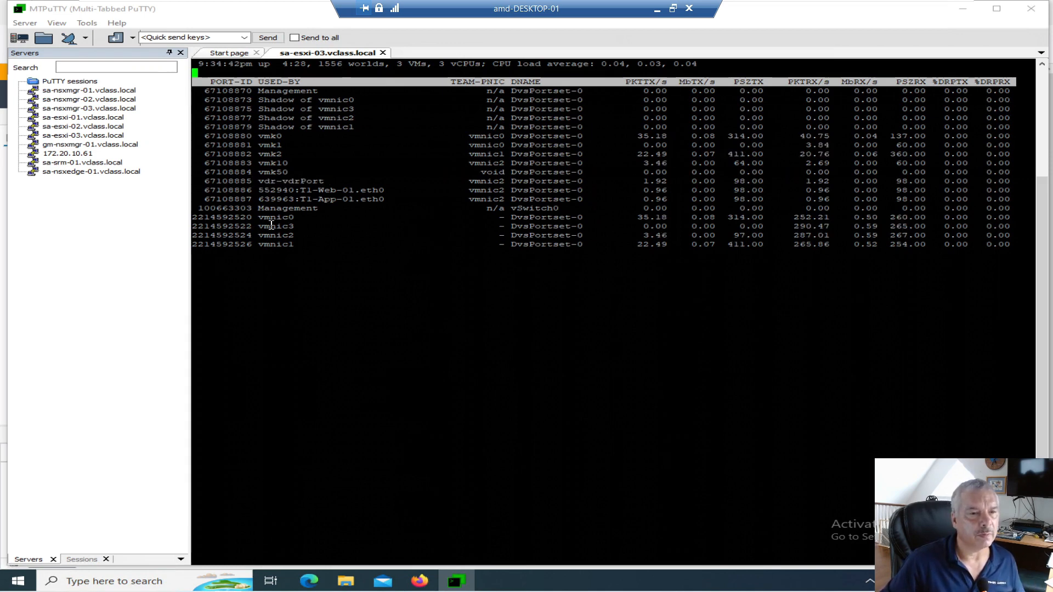
drag(258, 191, 504, 200)
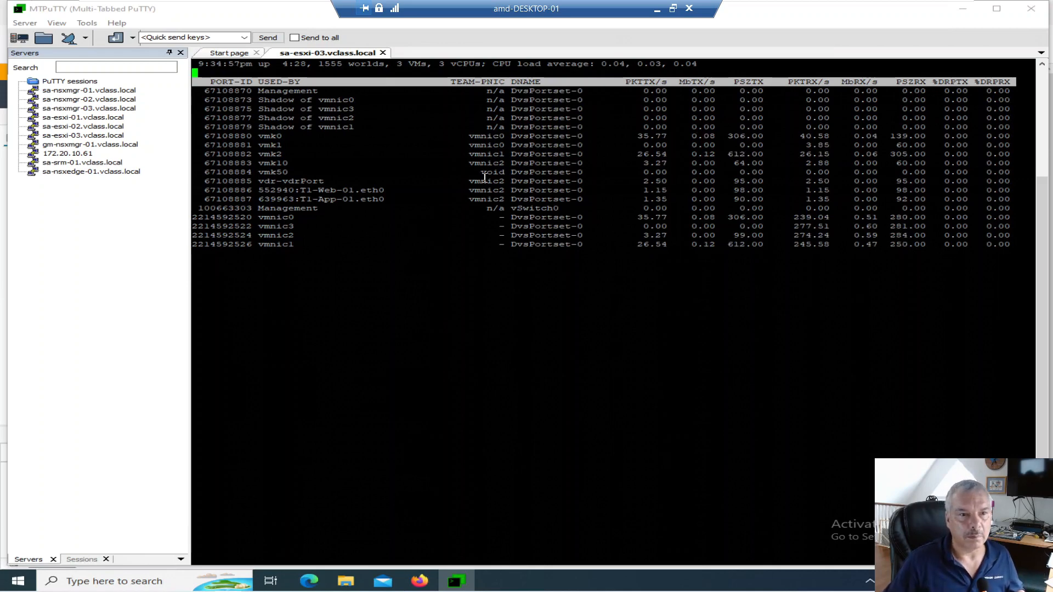
drag(468, 183, 501, 191)
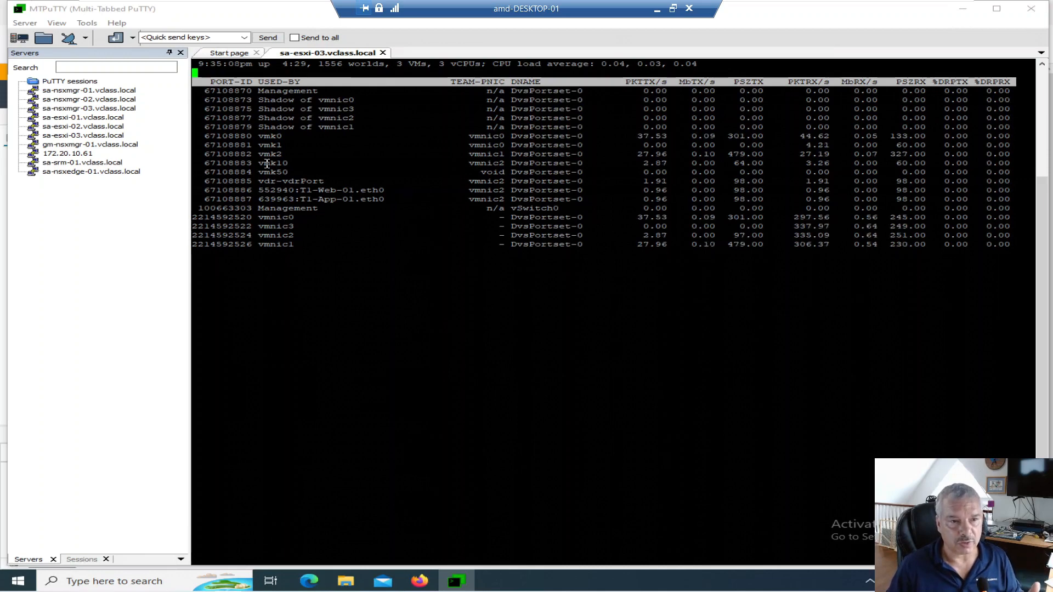
key(q)
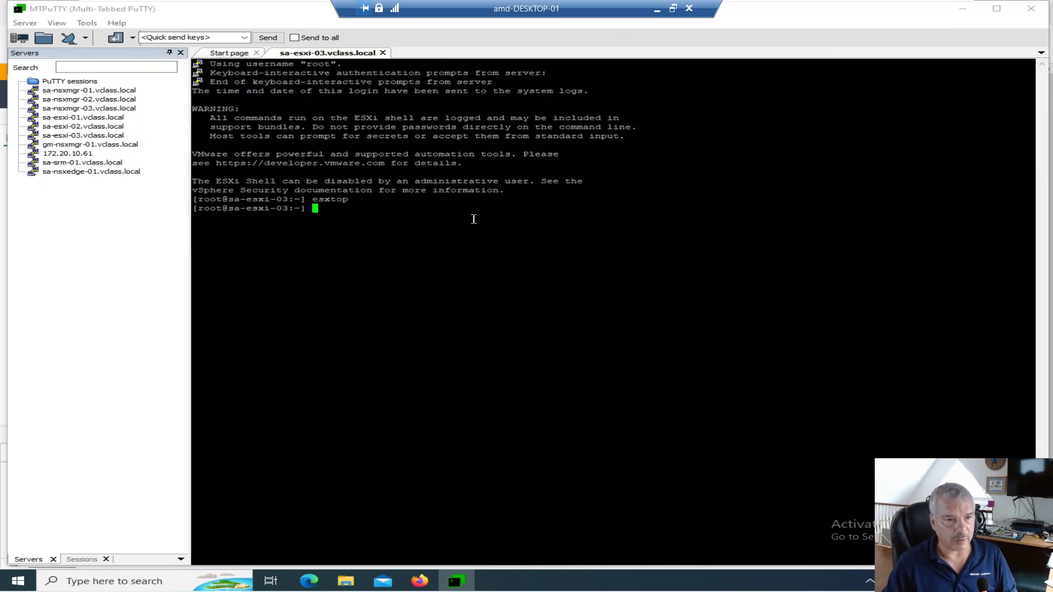
Enter the NSX command line with nsxcli and list the options of the start capture command.
text(nsxcli)
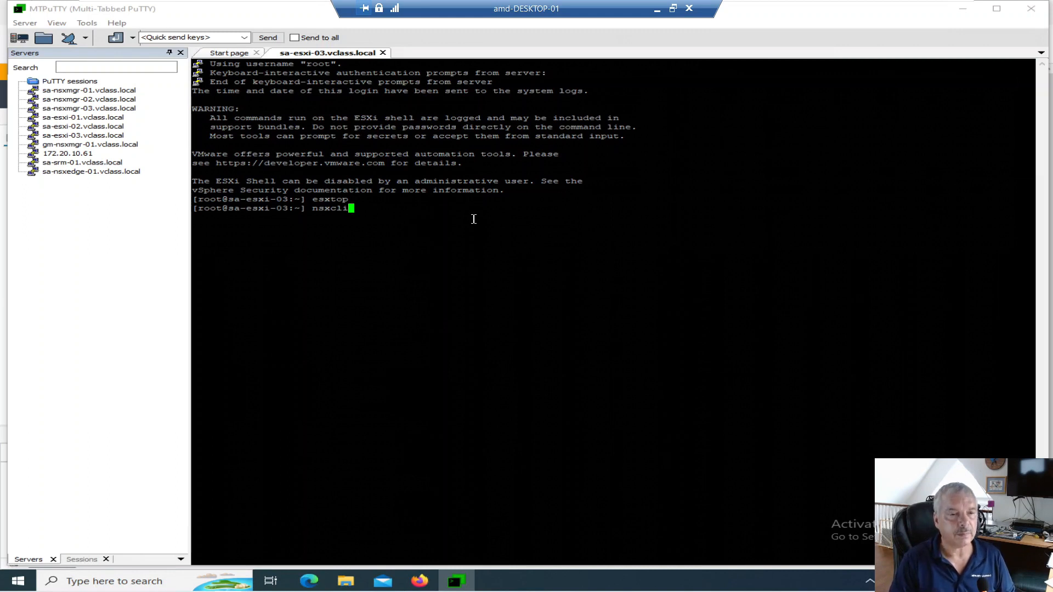
key(Return)
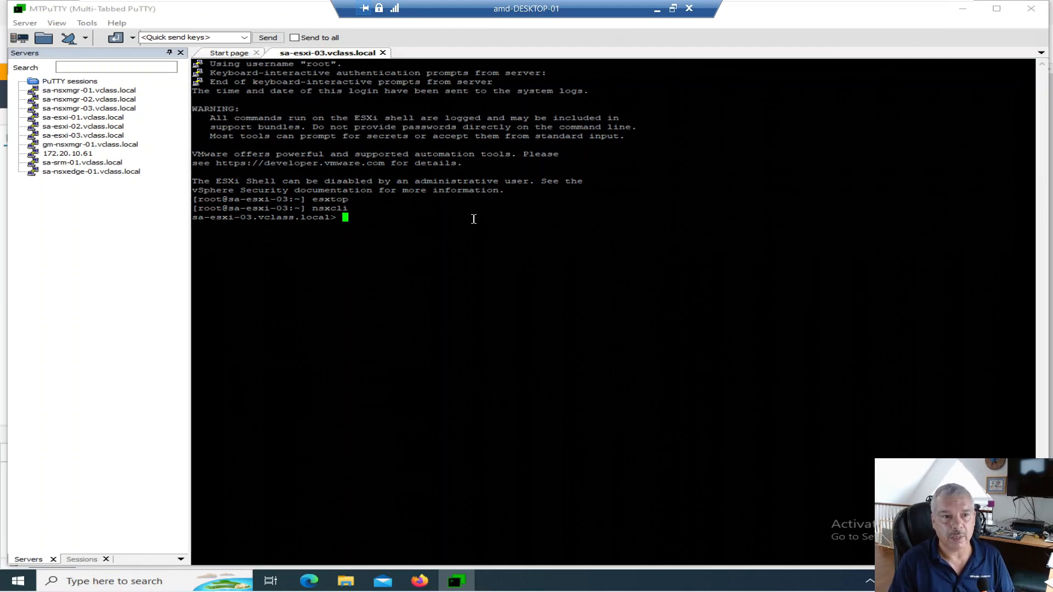
text(start capture)
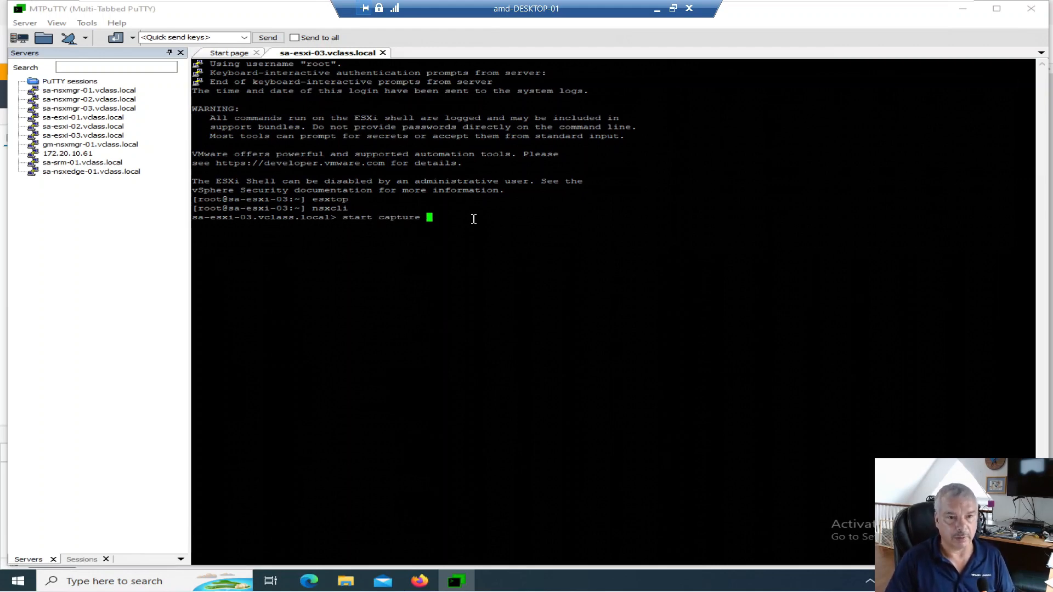
key(question)
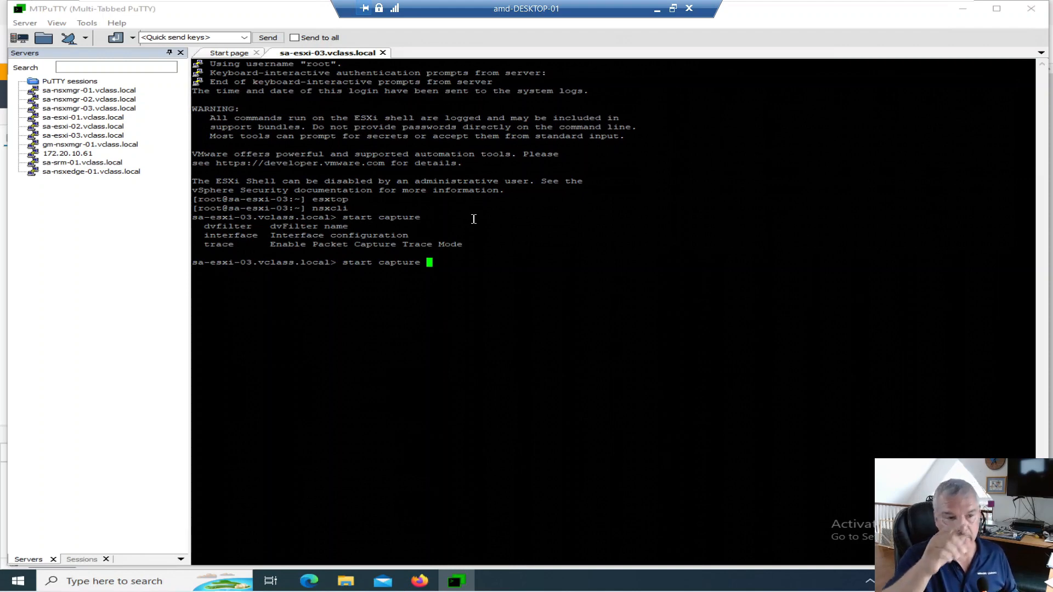
List the interfaces available to start capture interface, and examine the T1-Web-01.eth0, vmk and vdr-vdrPort entries.
text(interface)
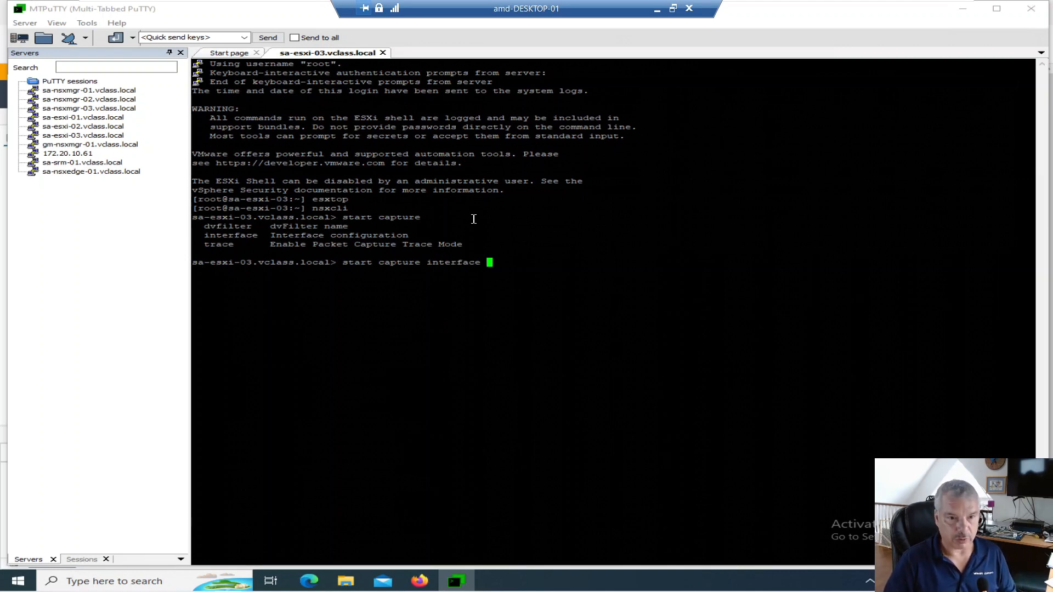
key(Tab)
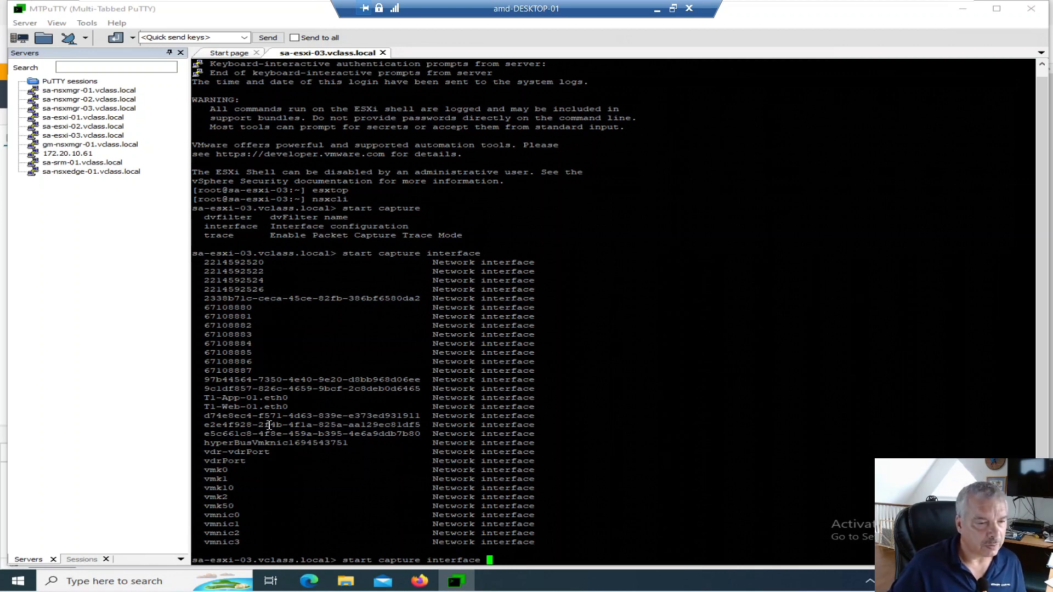
drag(287, 406, 219, 411)
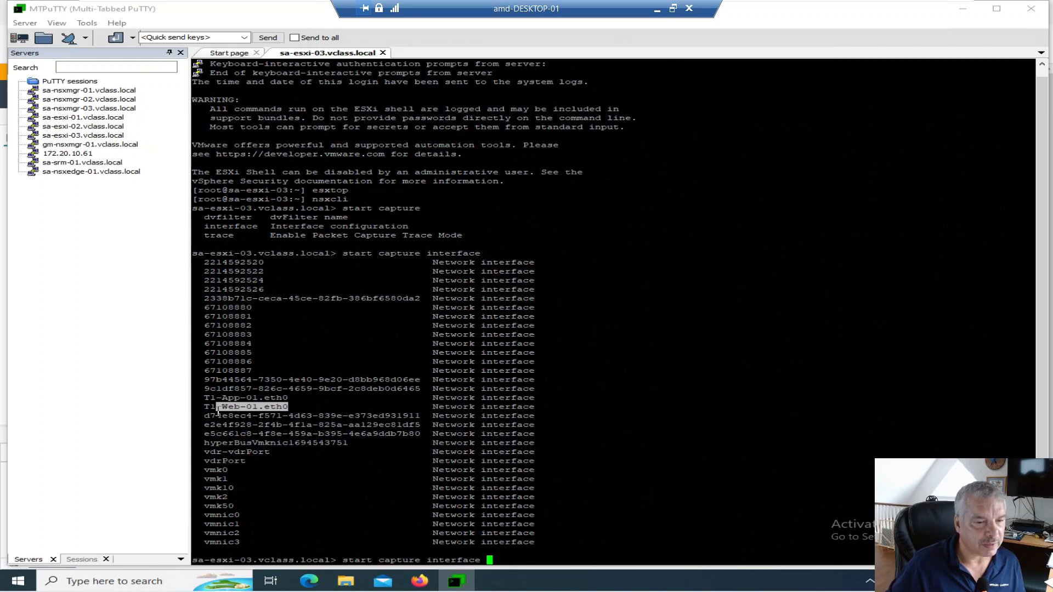
drag(230, 472, 237, 490)
drag(263, 453, 224, 451)
click(249, 406)
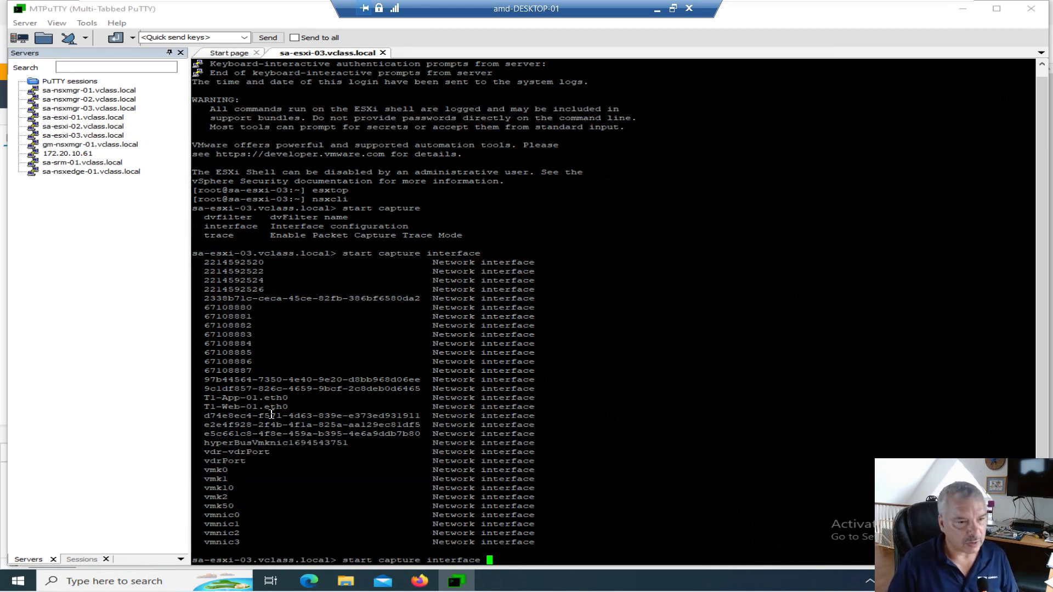
Run start capture interface T1-Web-01.eth0 after listing its options, check the packets' destination IP address, and stop the capture.
text(T1-)
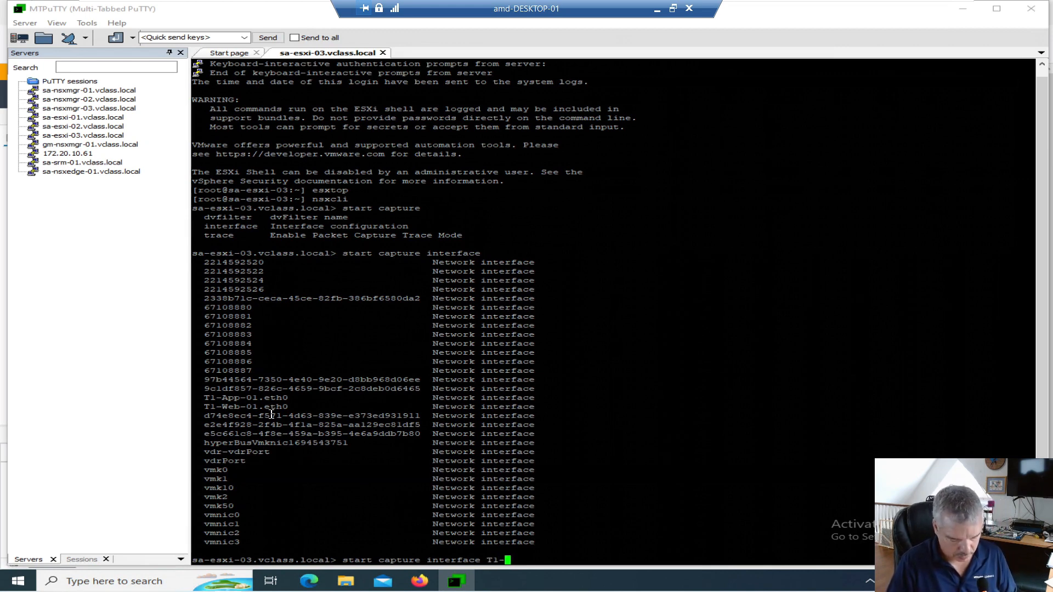
text(we)
key(Tab)
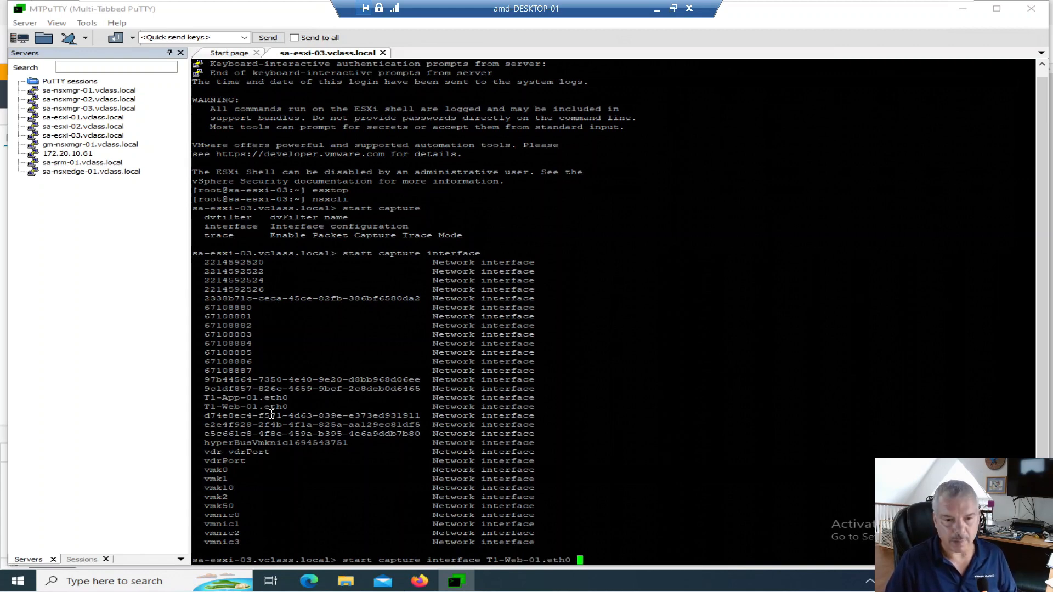
key(Tab)
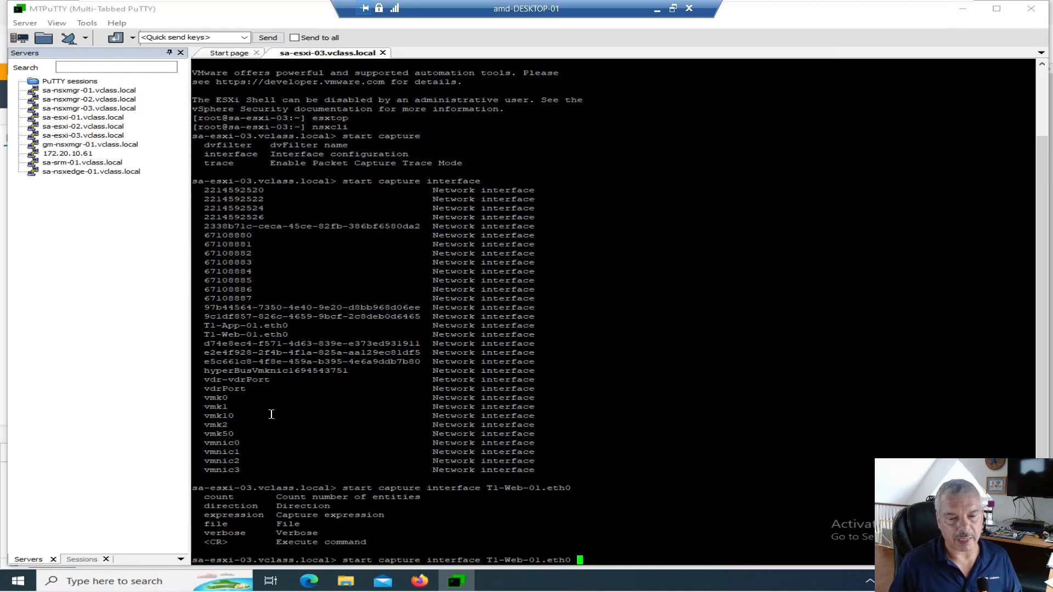
key(Return)
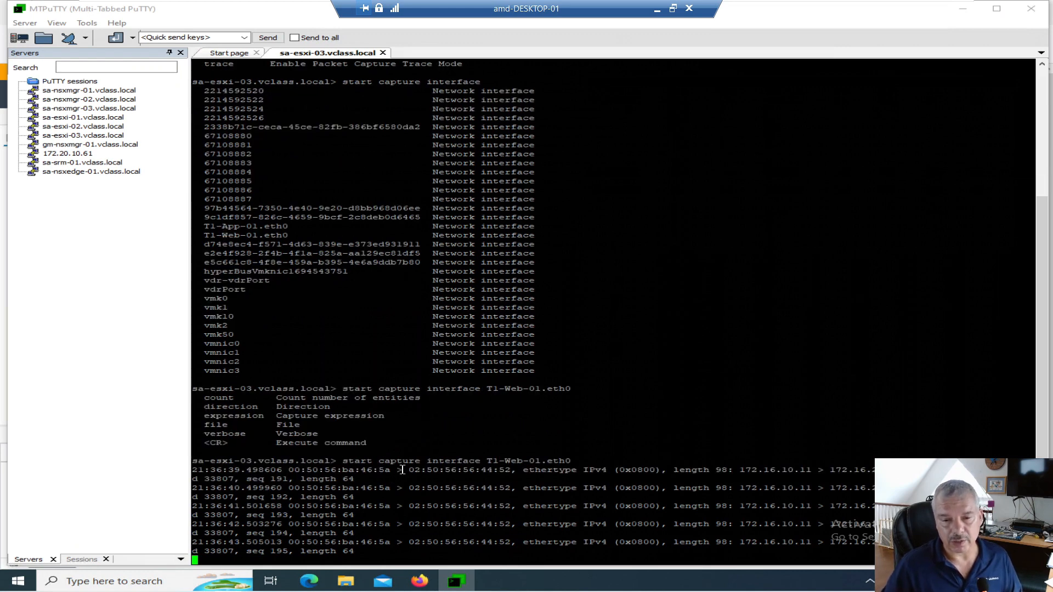
drag(798, 471, 906, 471)
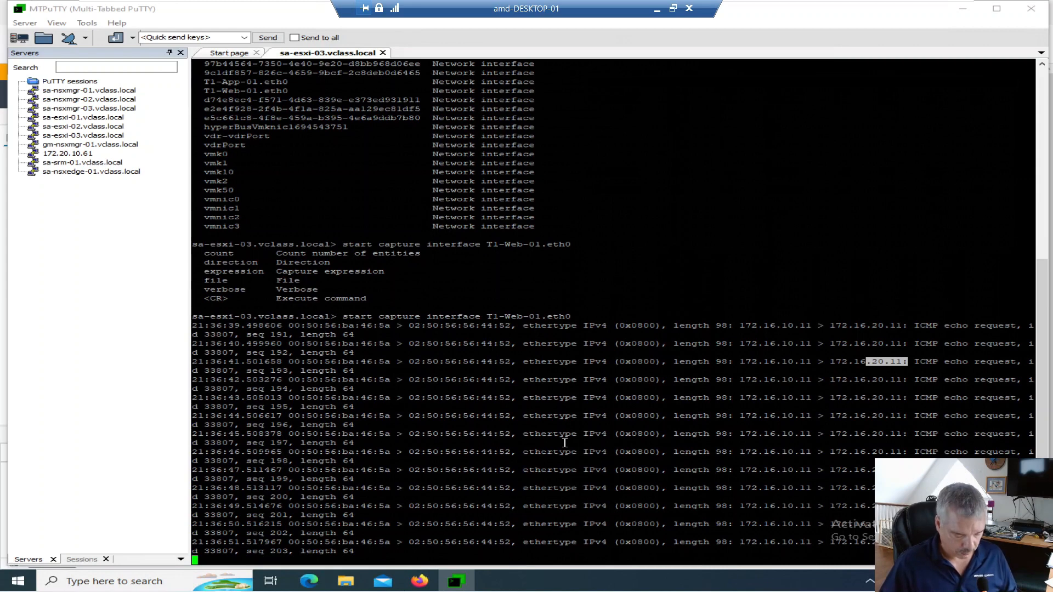
key(ctrl+c)
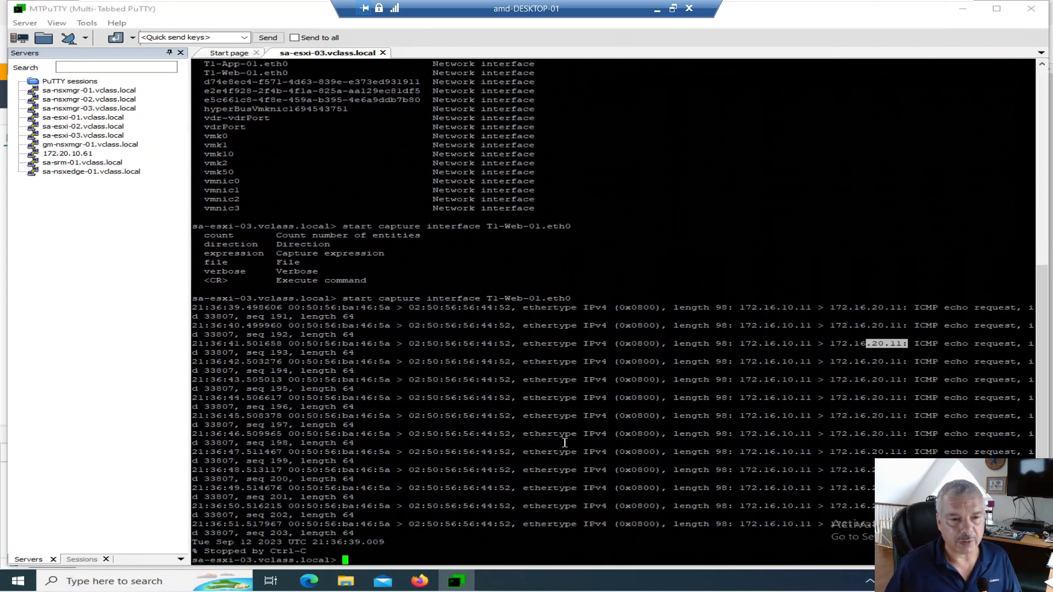
Rerun the capture limited to three packets with start capture interface T1-Web-01.eth0 count 3.
key(Up)
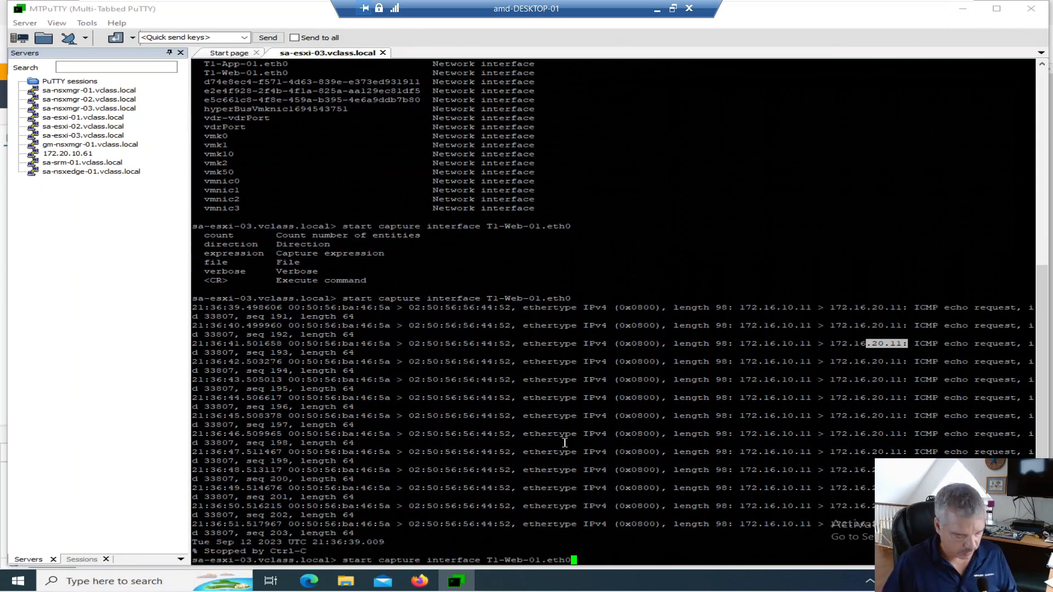
text(?)
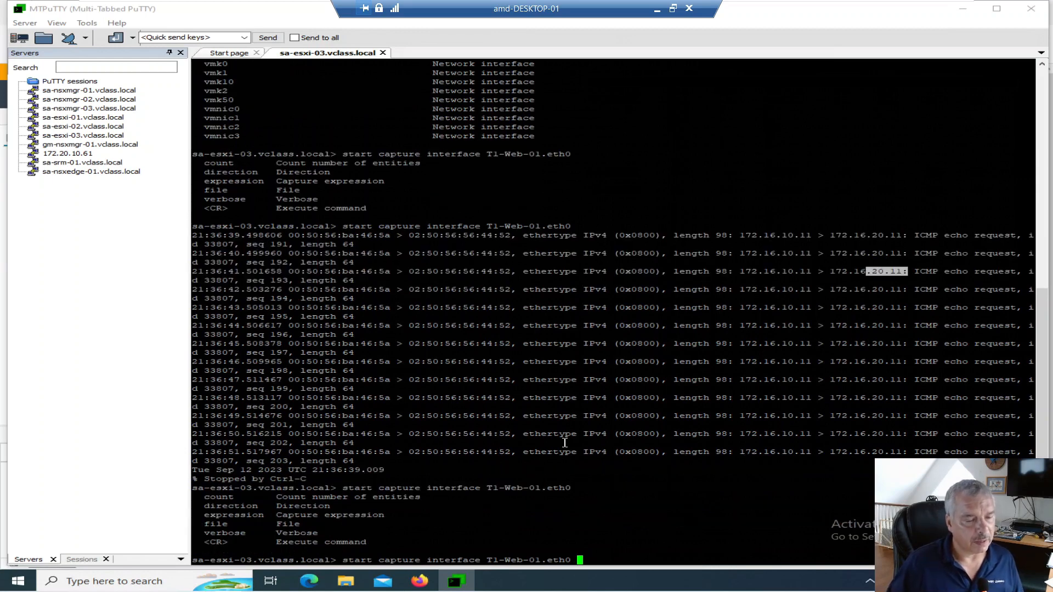
text(count )
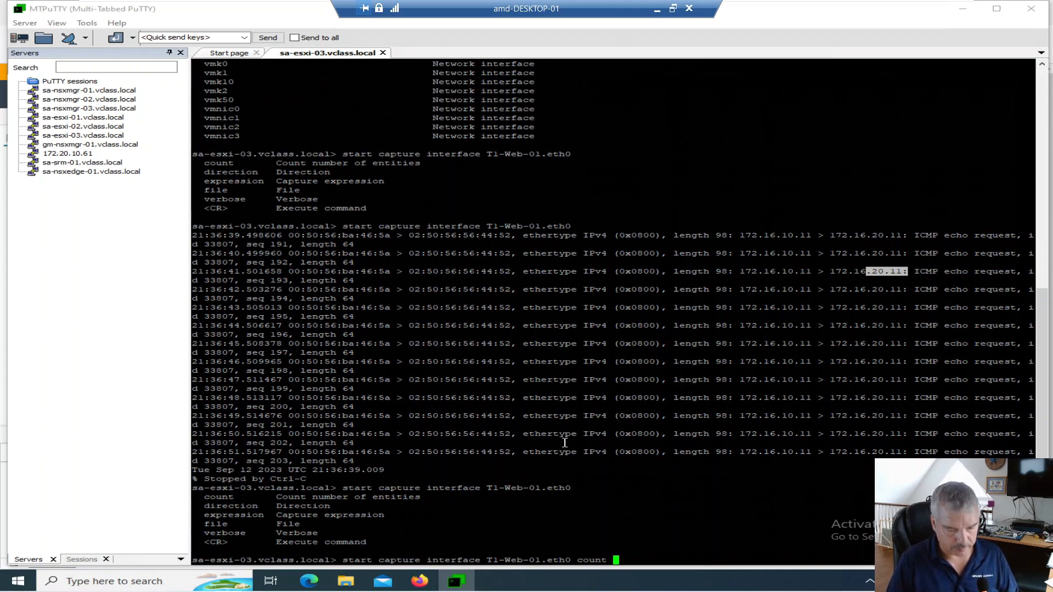
text(3)
key(Return)
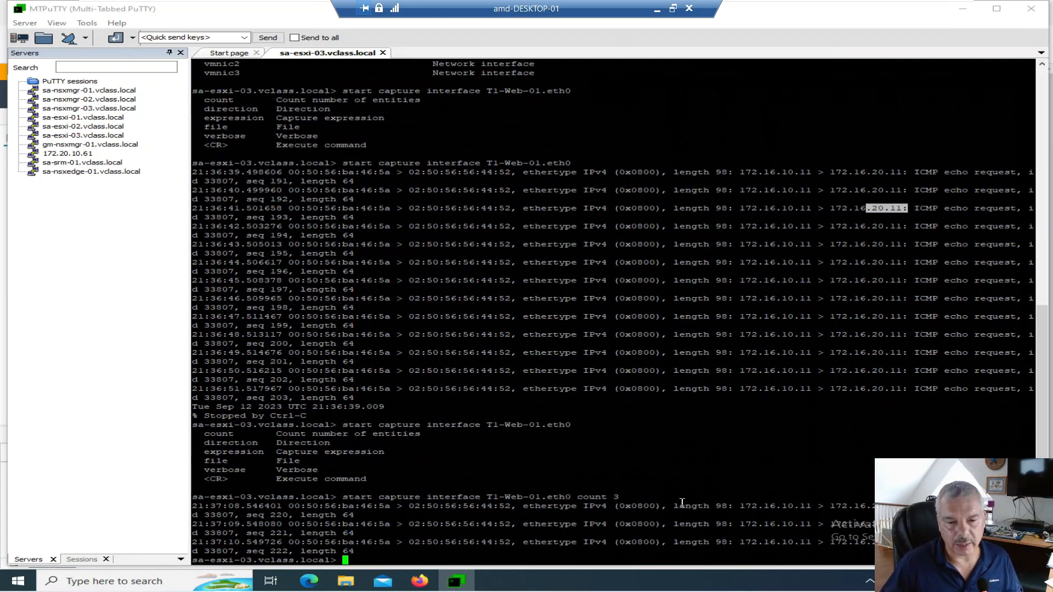
Examine the source and destination MAC and IP addresses in the first packet of the three-packet T1-Web-01.eth0 capture.
drag(349, 506, 391, 507)
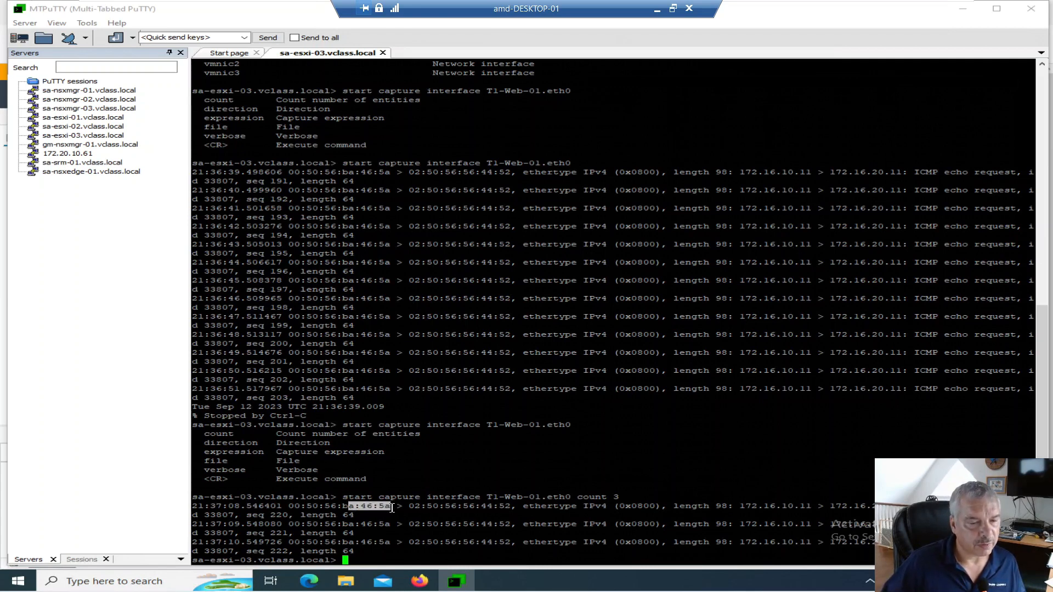
drag(451, 506, 511, 507)
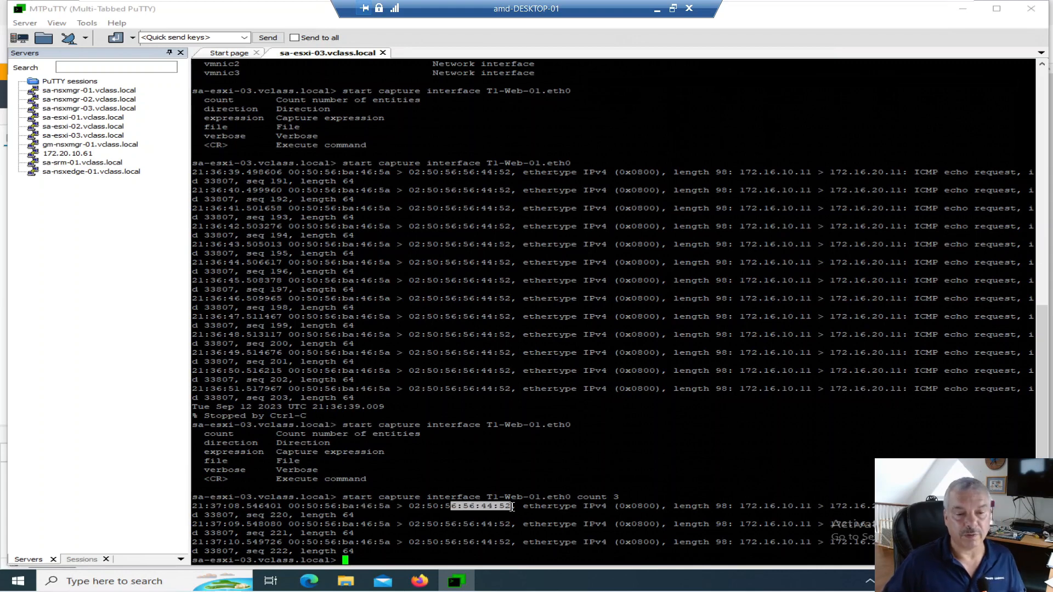
drag(355, 505, 388, 509)
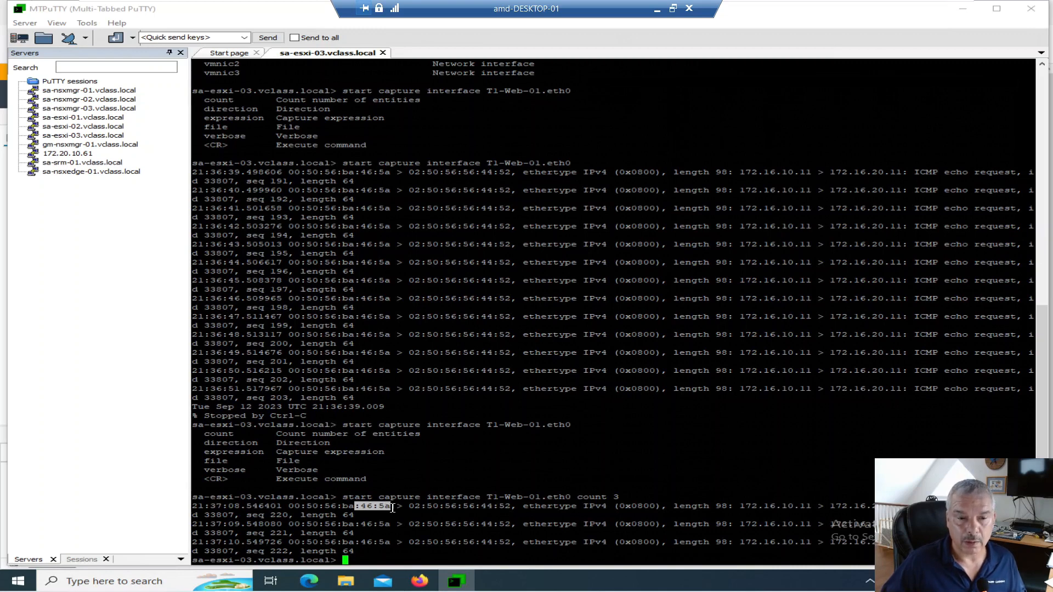
click(464, 509)
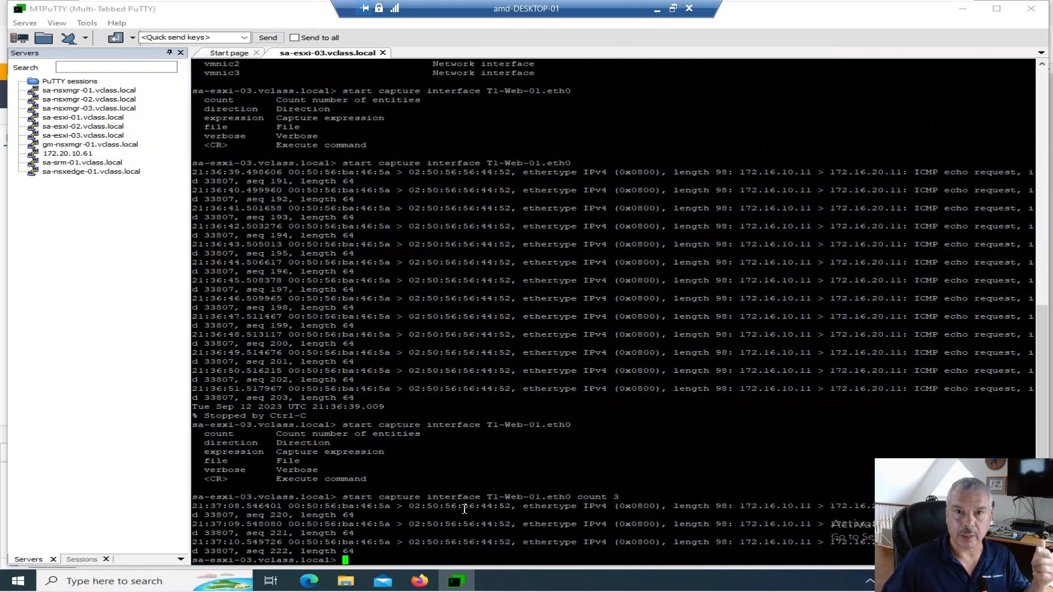
drag(460, 507, 510, 507)
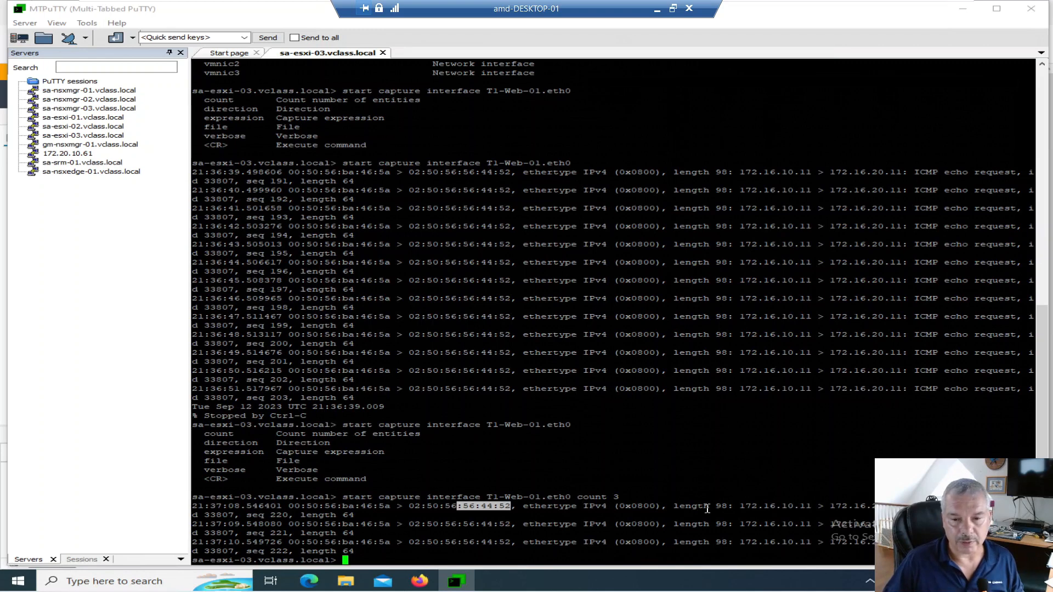
drag(735, 507, 812, 506)
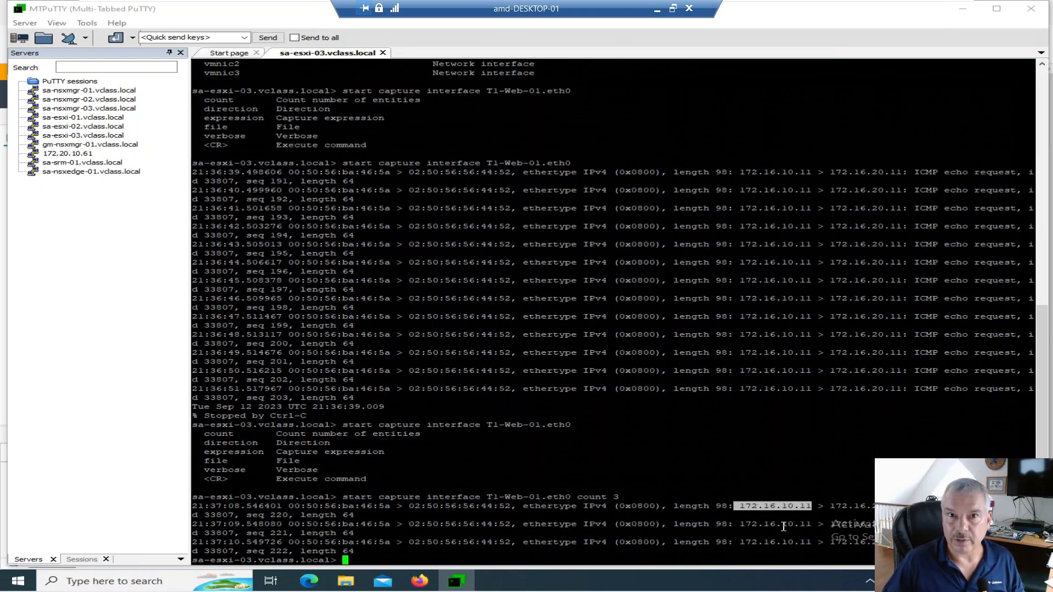
drag(830, 507, 880, 507)
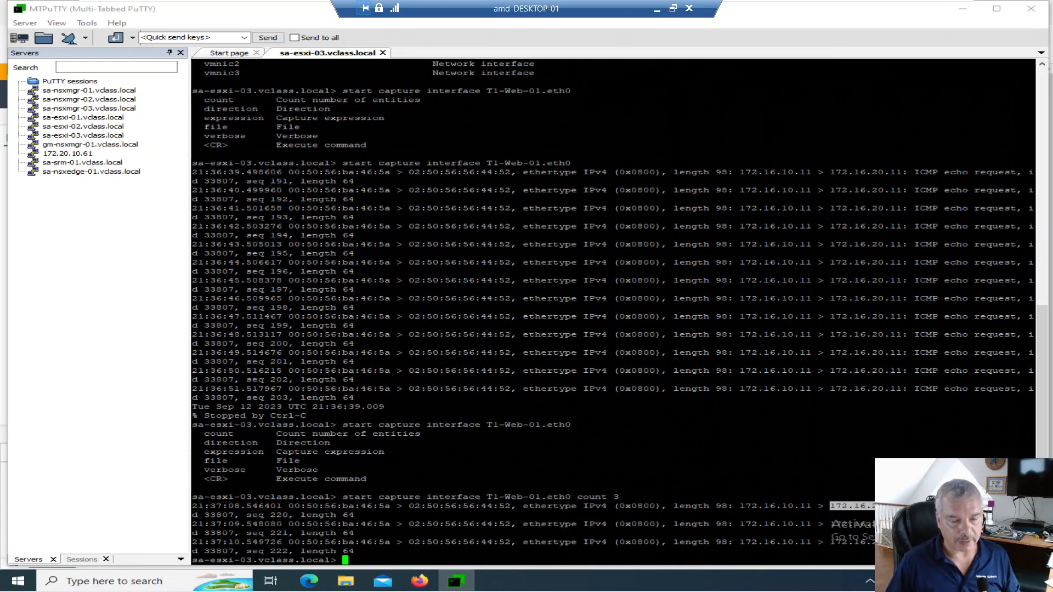
Capture three packets to a file with start capture interface T1-Web-01.eth0 count 3 file myfile.pcap.
key(Up)
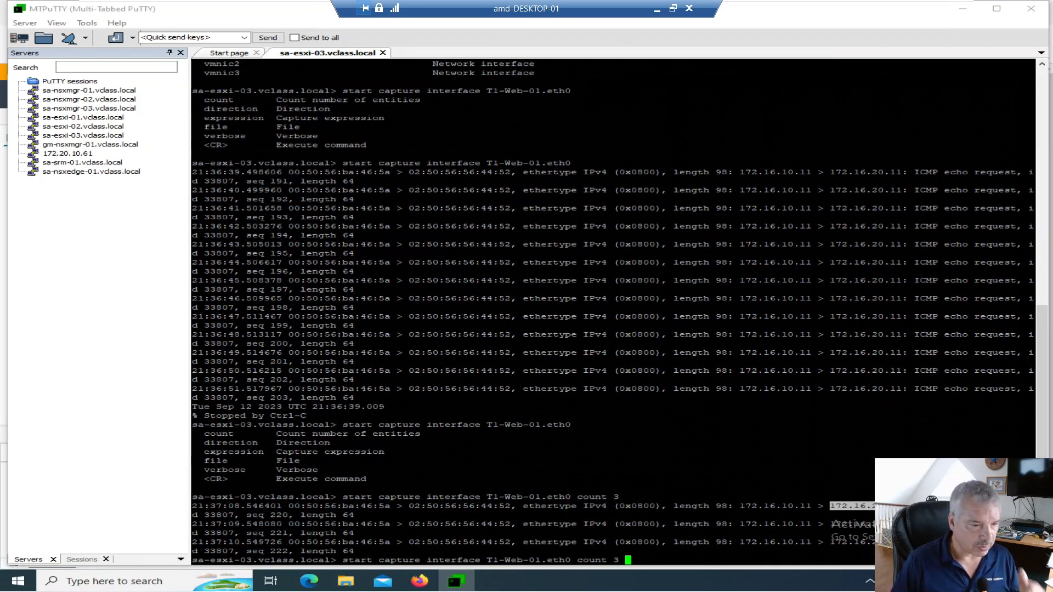
text(file )
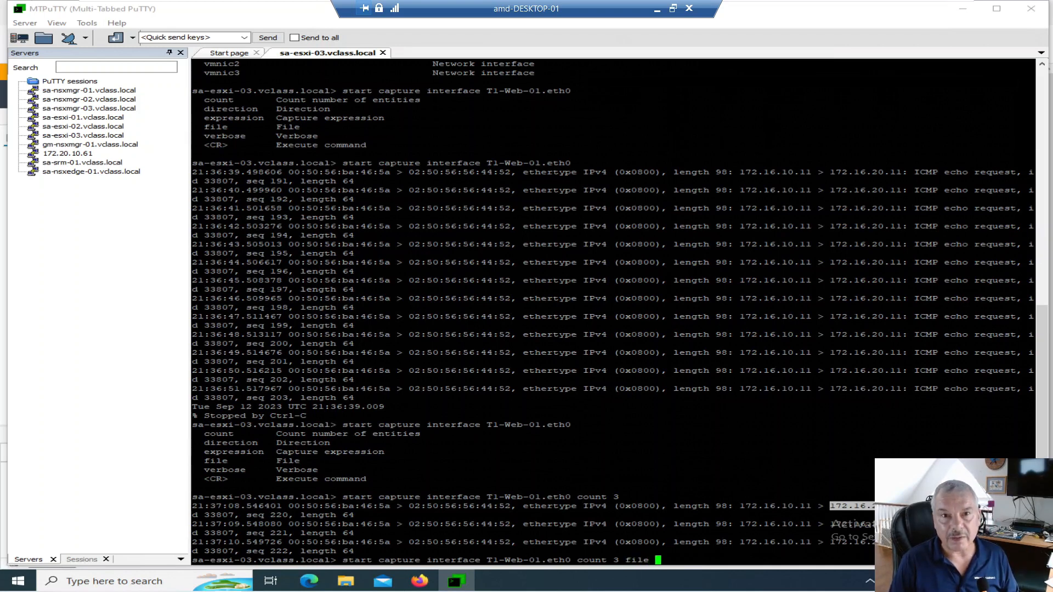
text(pc)
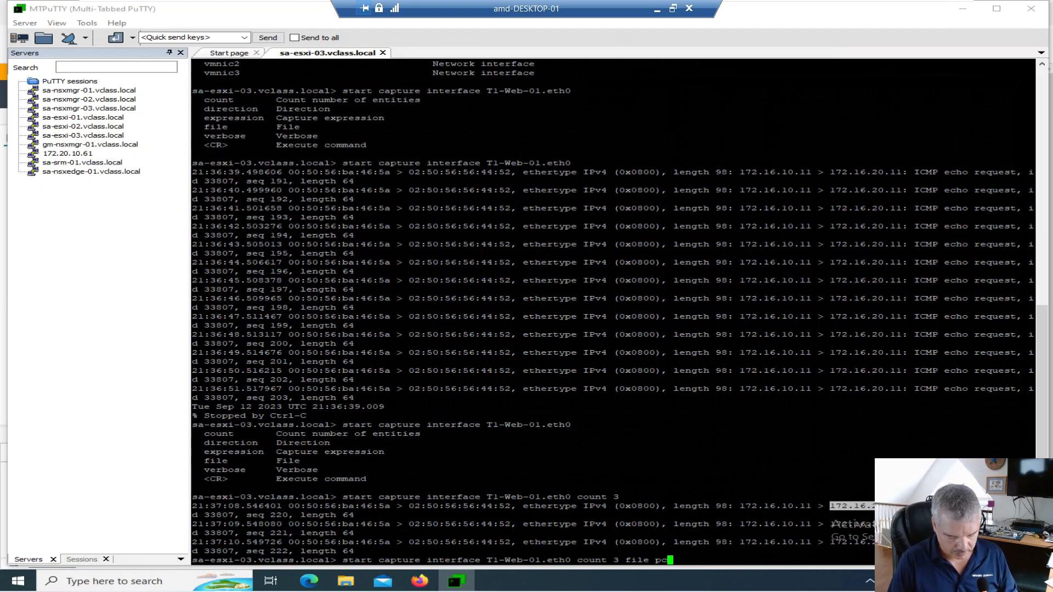
key(BackSpace)
key(BackSpace)
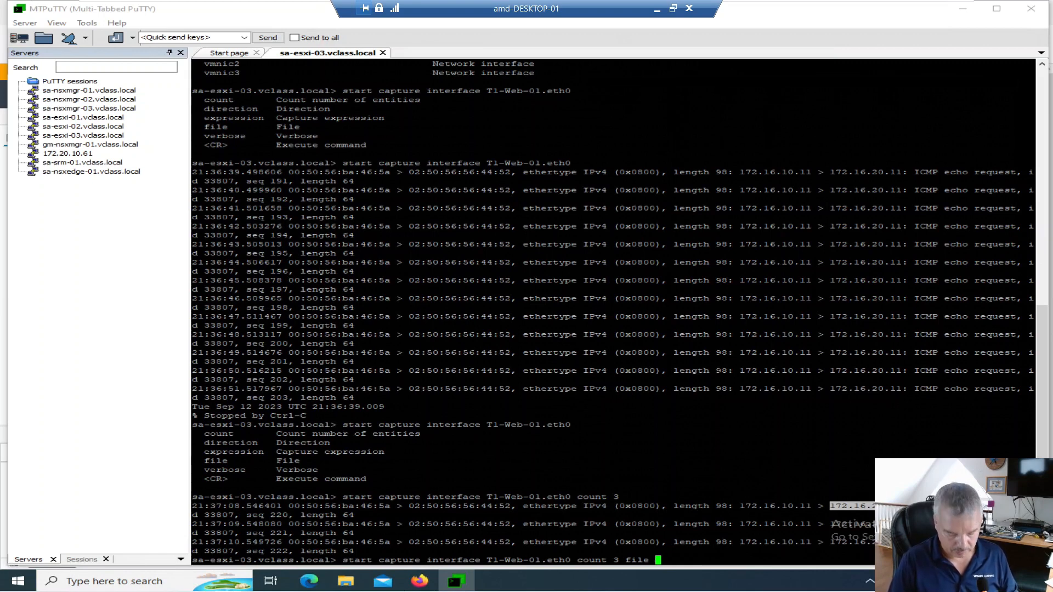
text(myfile.)
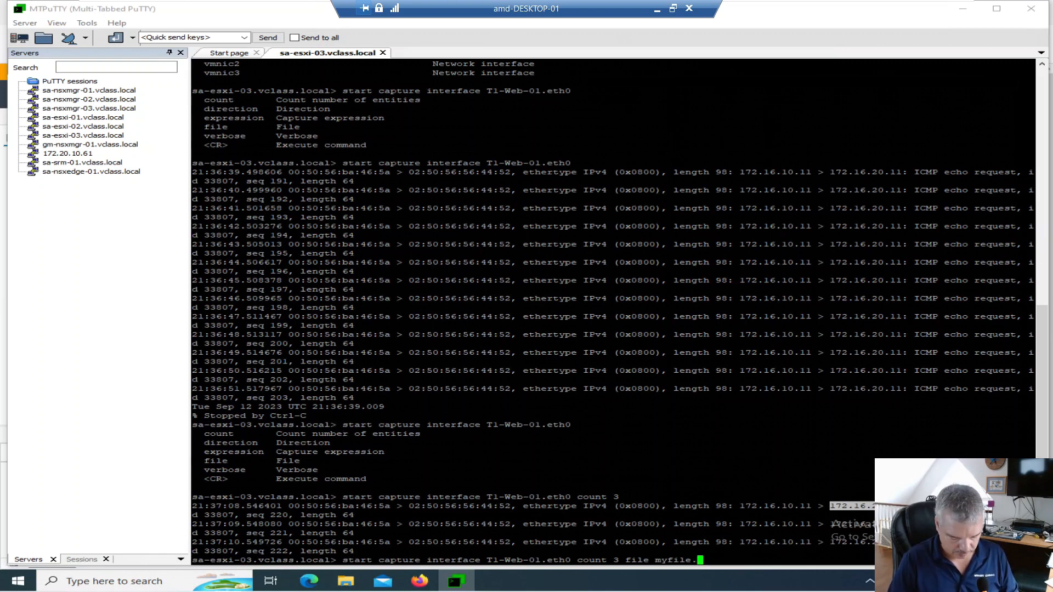
text(pcap)
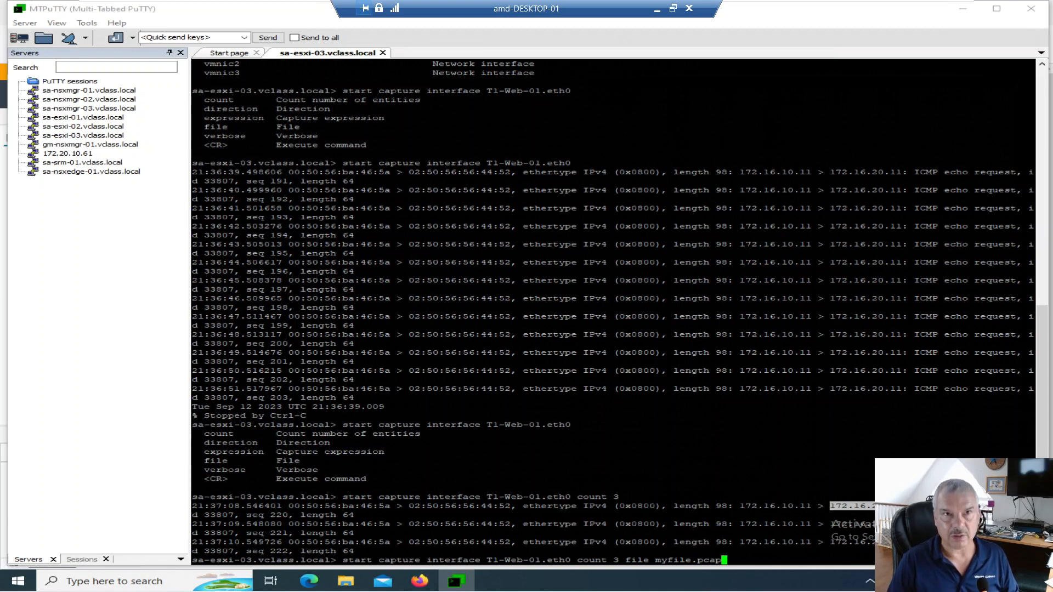
key(Return)
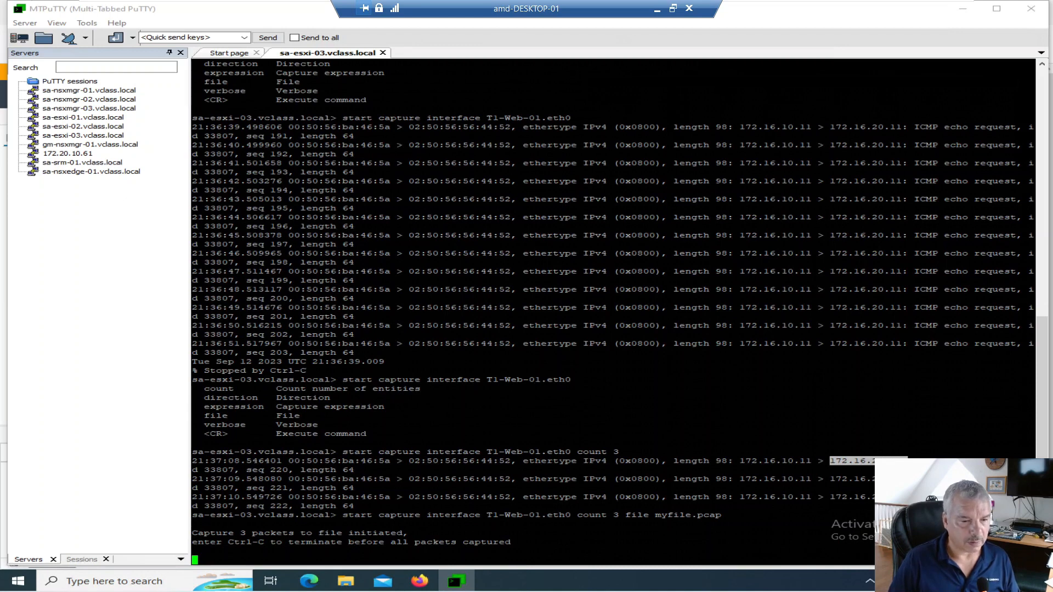
Try to change to the /tmp directory and the root directory from within the NSX command line.
text(cd /tmp)
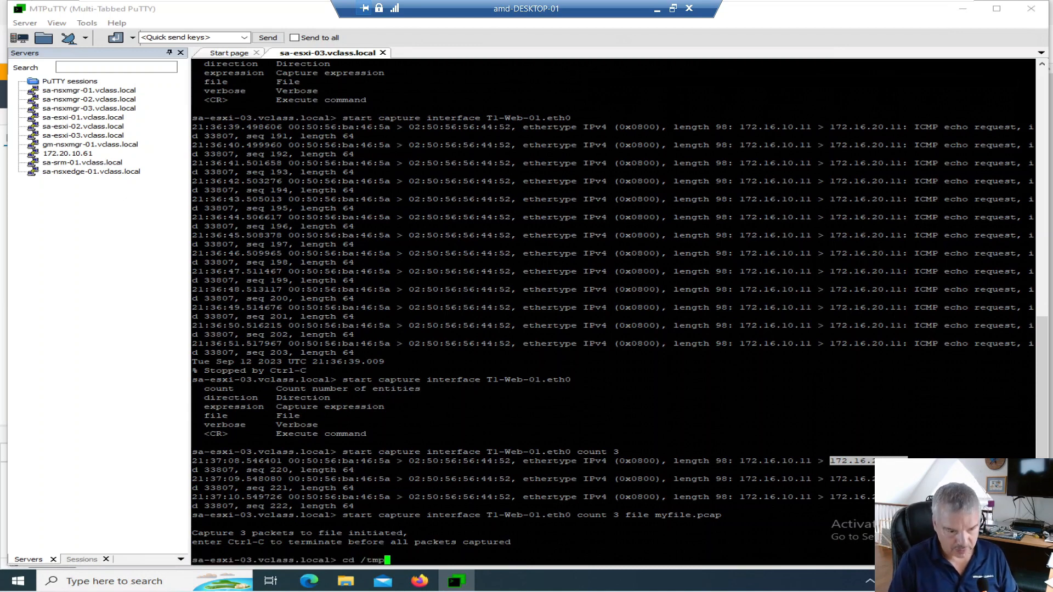
key(Return)
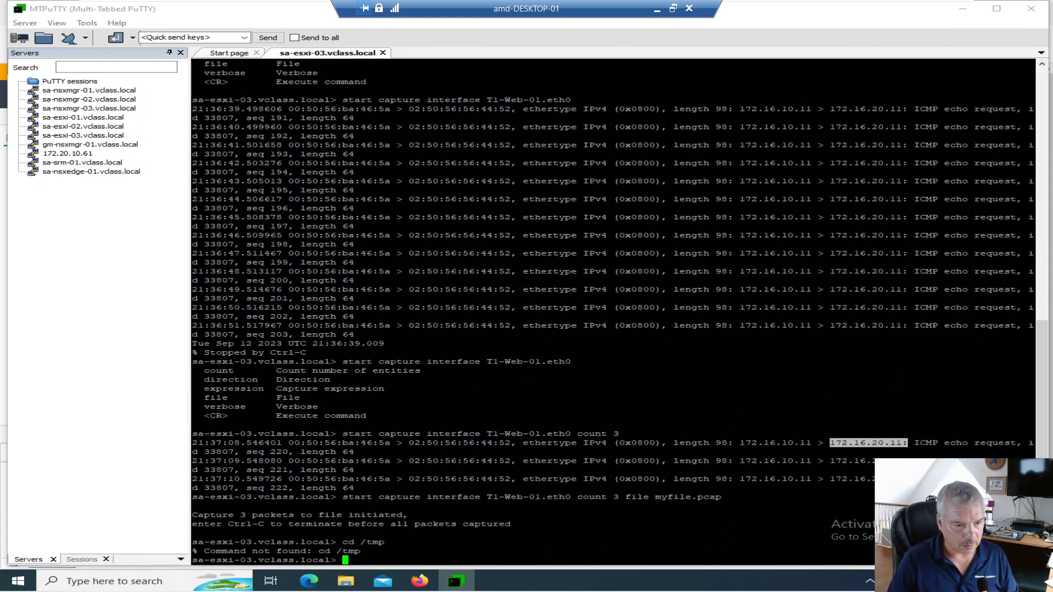
text(cd /)
key(Return)
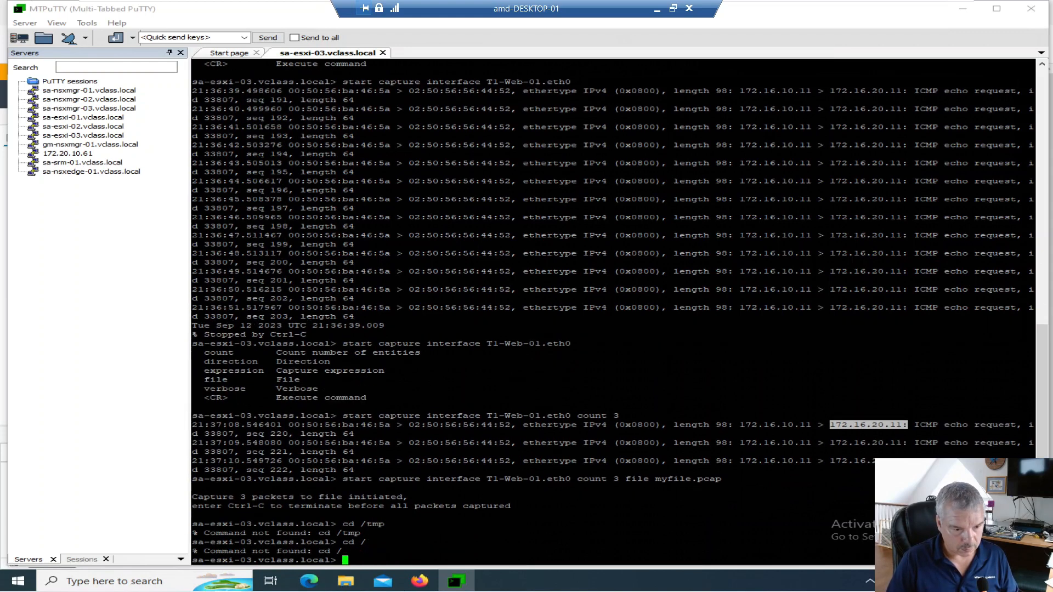
Exit to the ESXi root shell and list the /tmp directory to check for myfile.pcap.
text(exit)
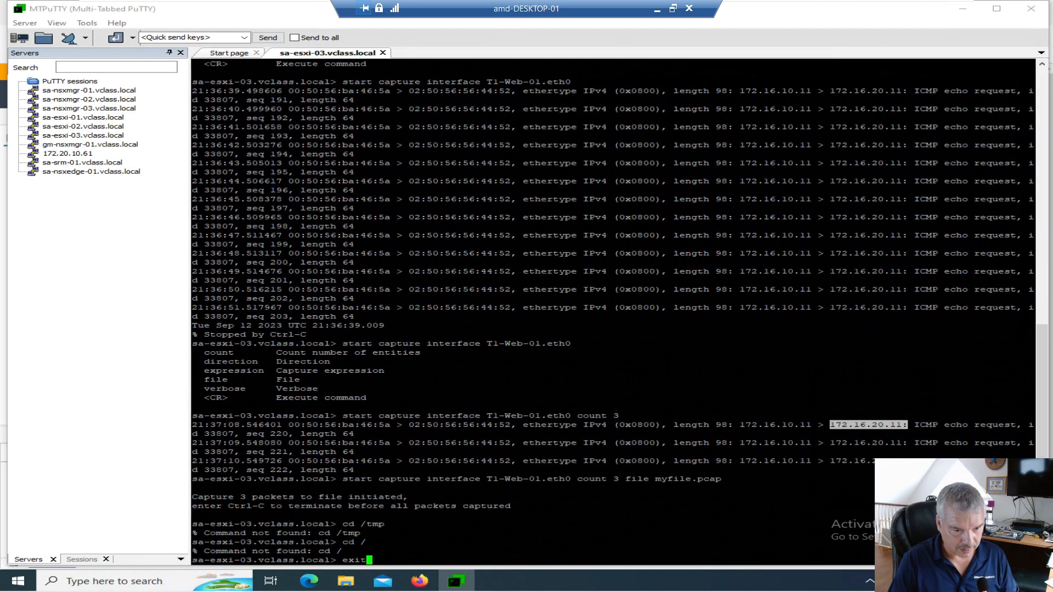
key(Return)
text(cd /tmp)
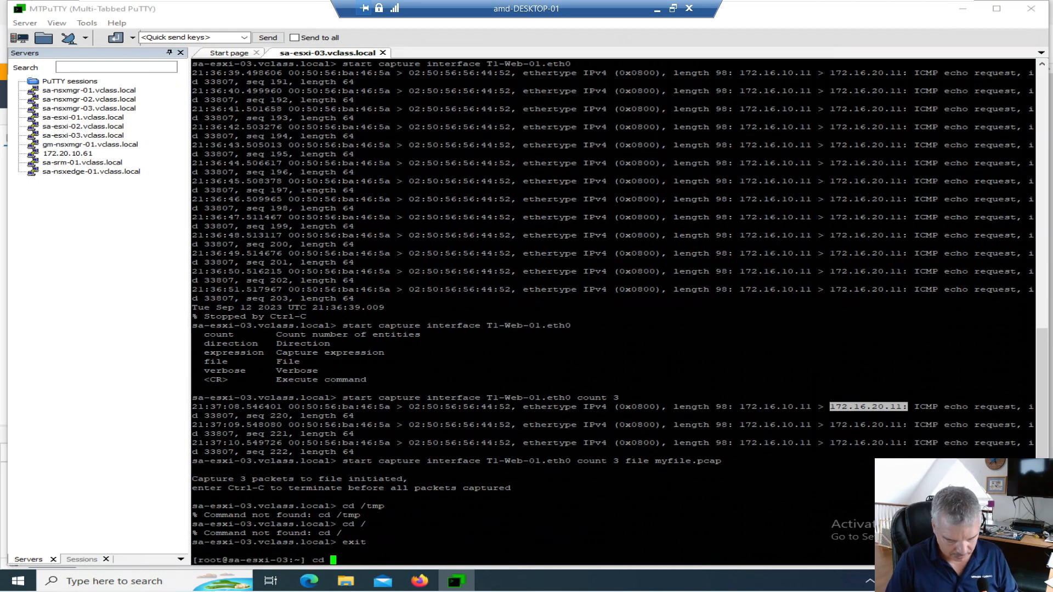
key(Return)
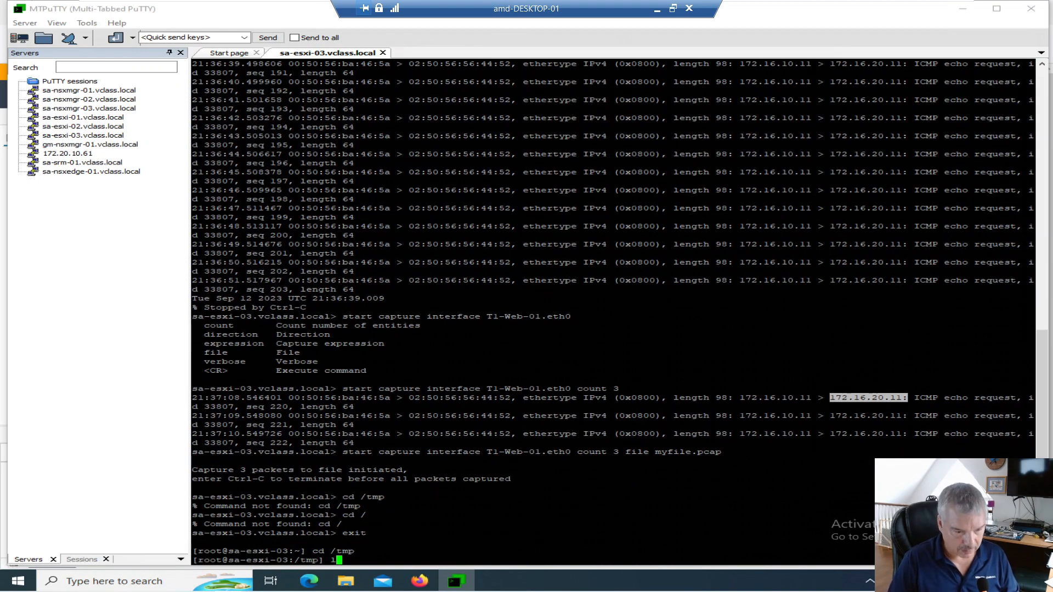
text(ls)
key(Return)
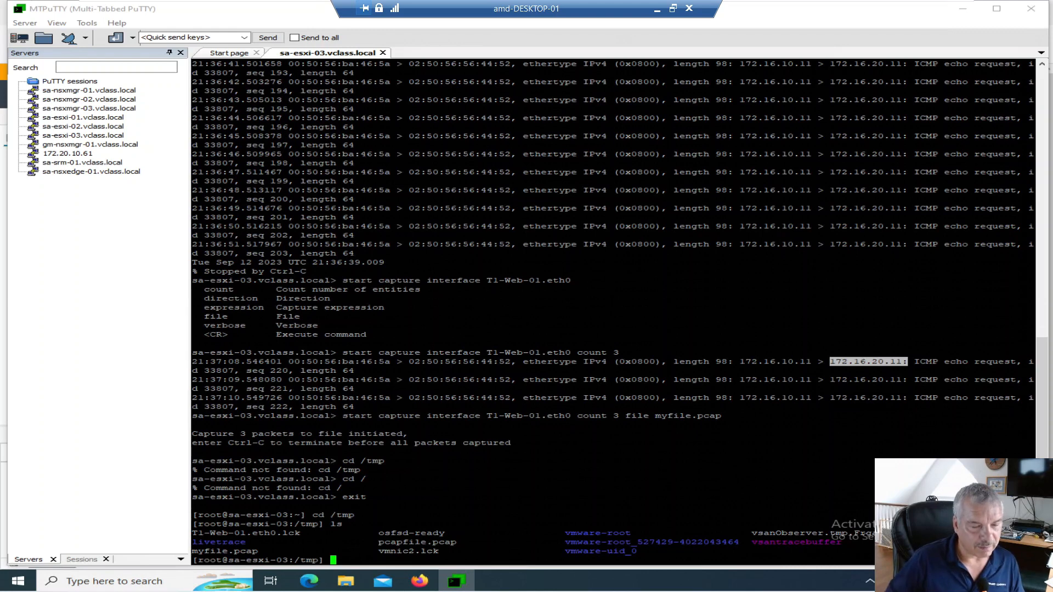
drag(265, 552, 201, 554)
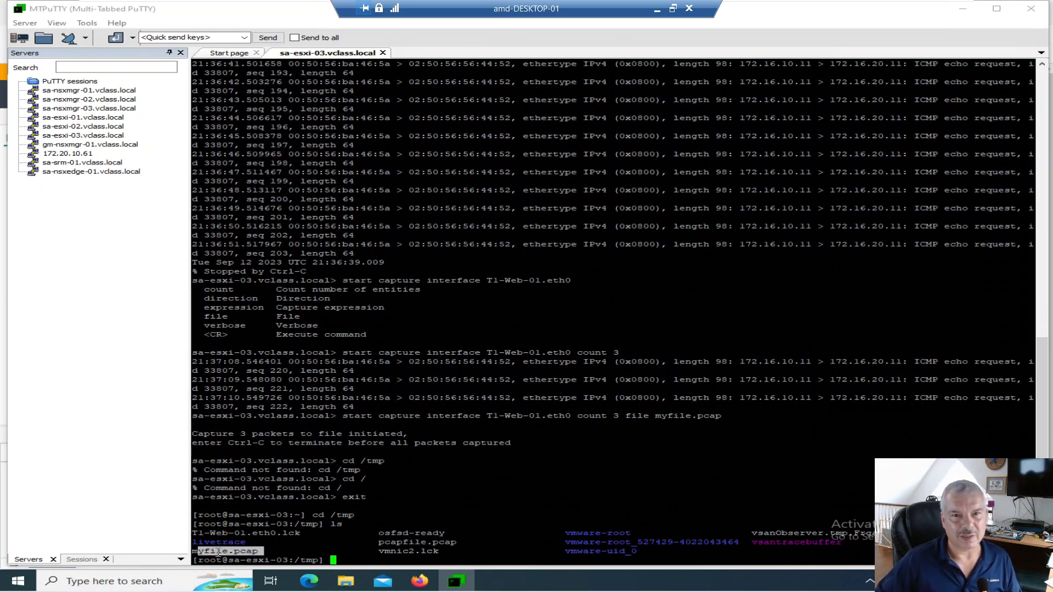
click(301, 511)
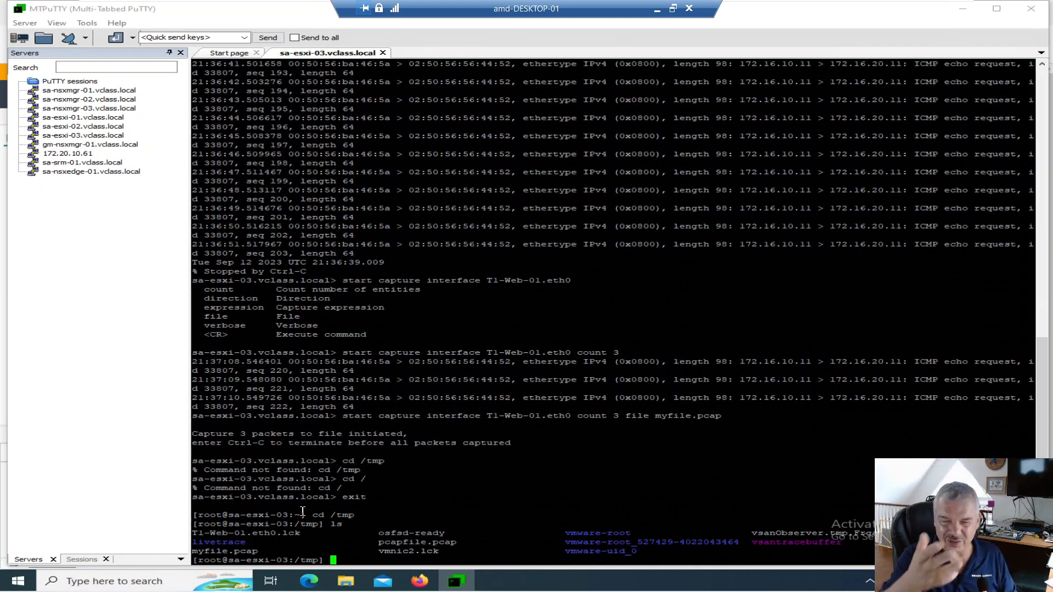
Re-enter the NSX command line with nsxcli and list the interfaces available to start capture interface.
text(nsxcli)
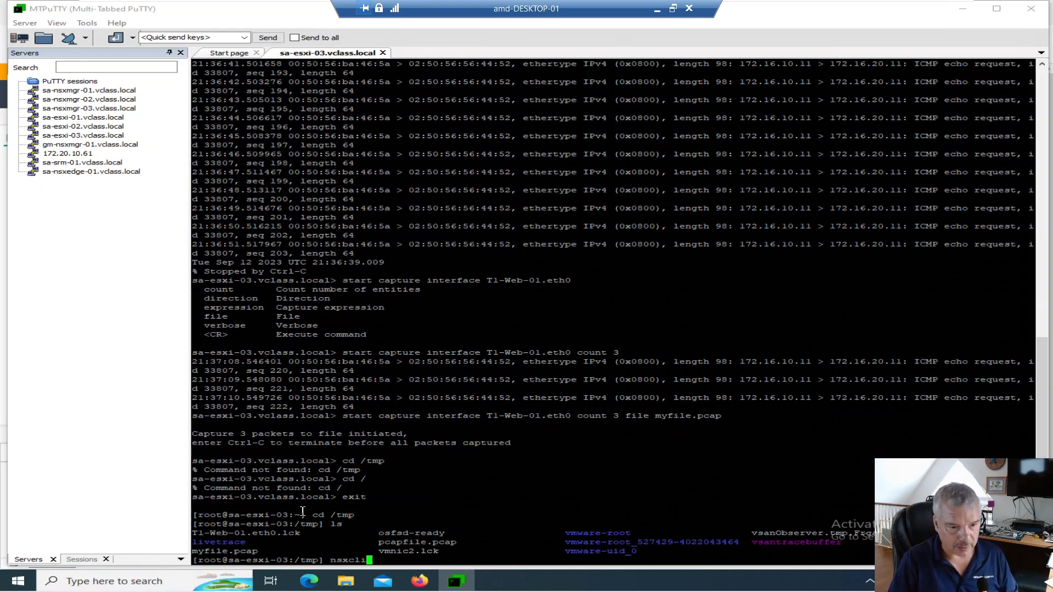
key(Return)
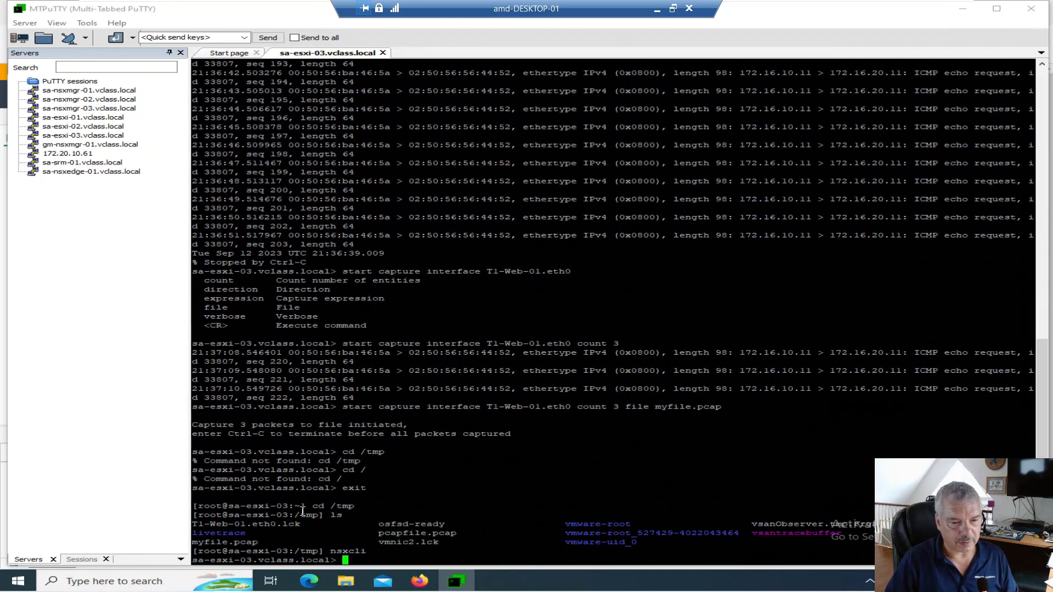
text(starft capture in)
key(Tab)
key(BackSpace)
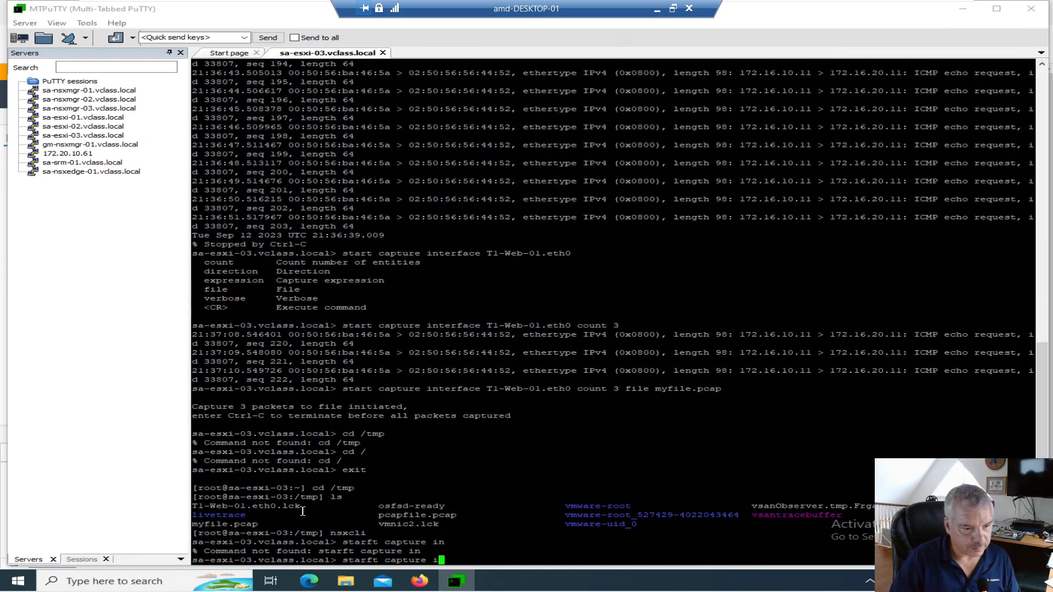
key(BackSpace)
key(BackSpace)
key(BackSpace)
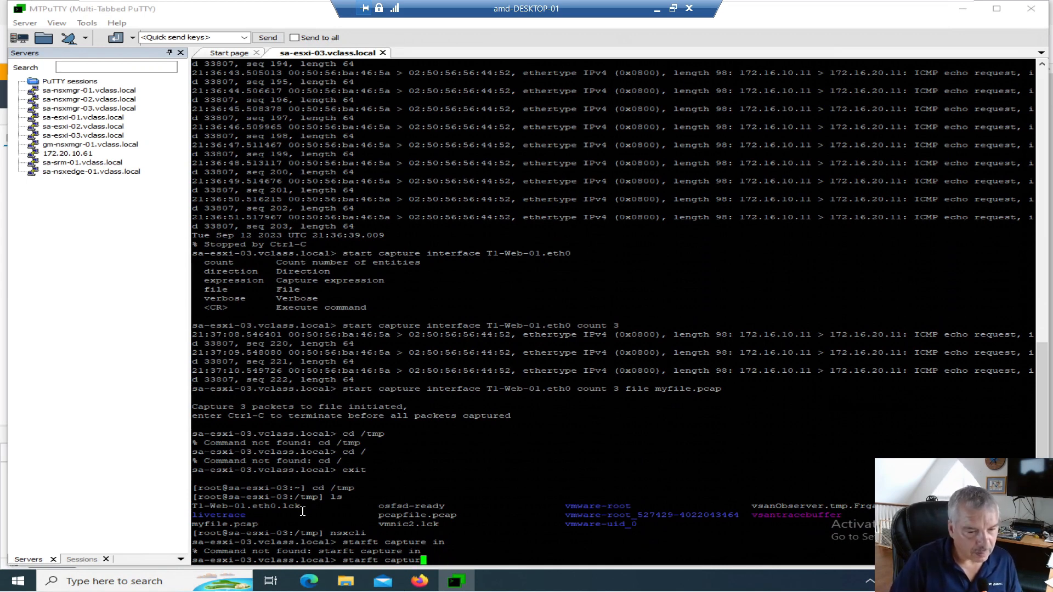
key(BackSpace)
key(BackSpace)
key(BackSpace)
key(BackSpace)
key(BackSpace)
key(BackSpace)
key(BackSpace)
key(BackSpace)
key(BackSpace)
key(BackSpace)
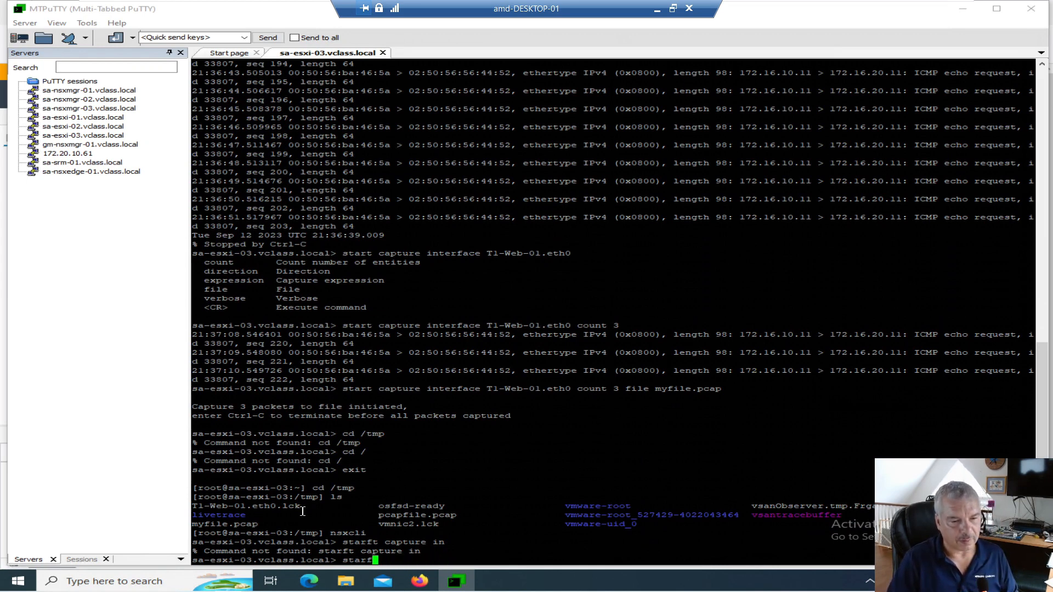
text(rt ca)
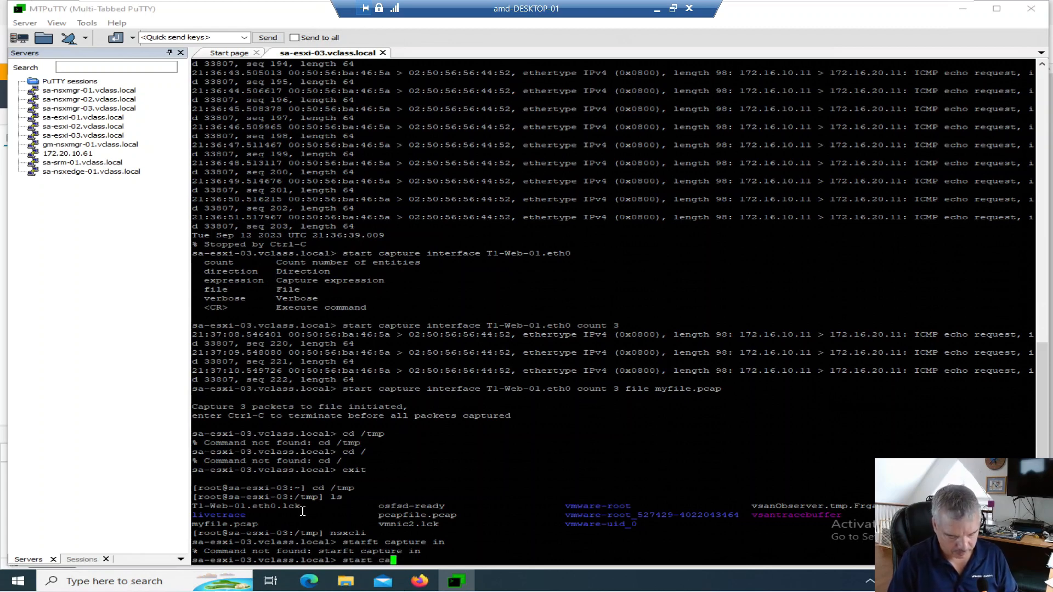
text(pture interface)
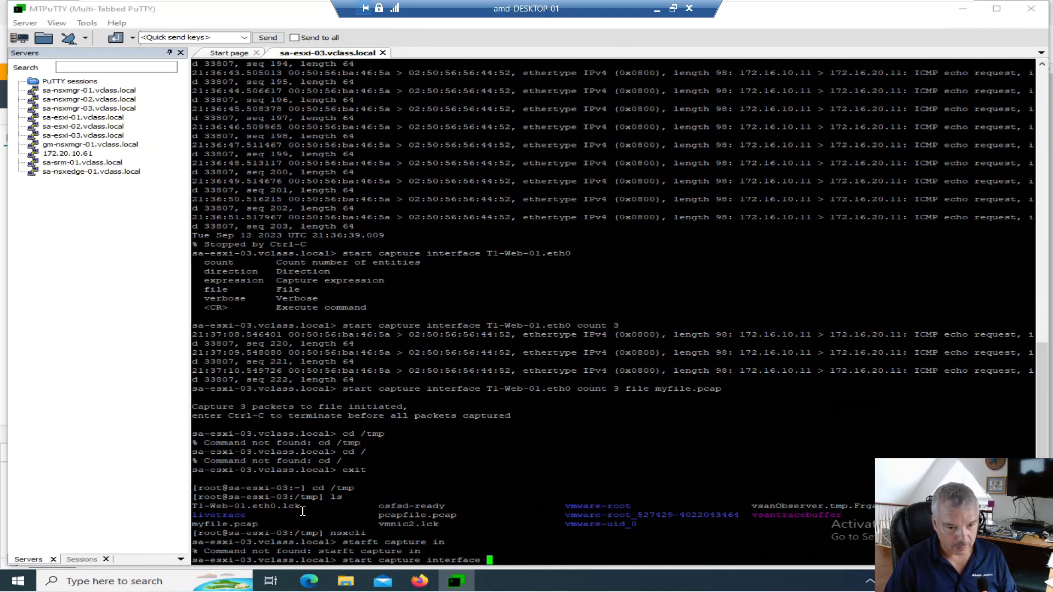
key(question)
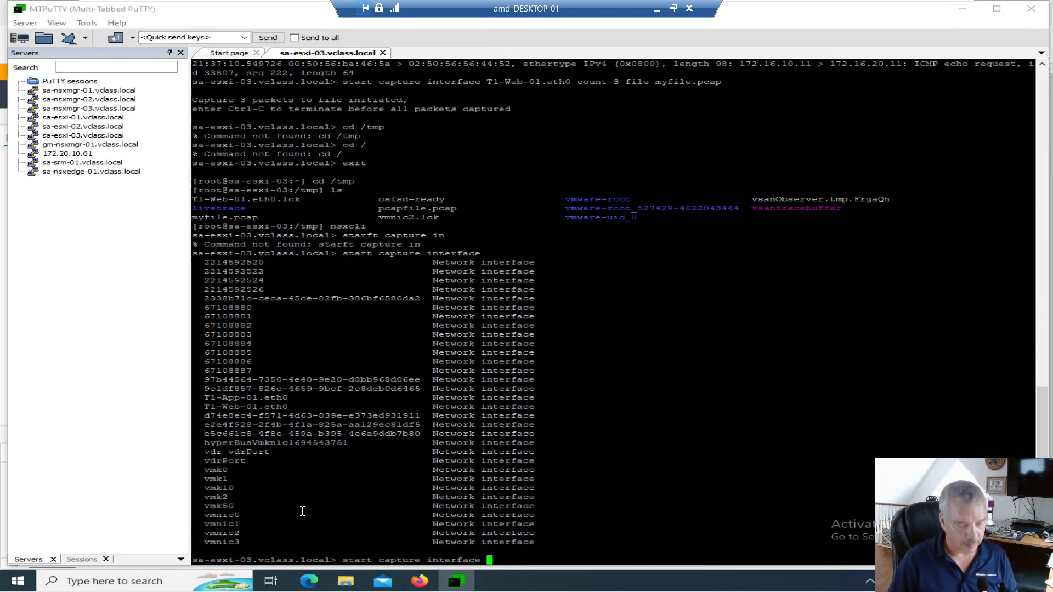
Capture three packets on the app server's interface with start capture interface T1-App-01.eth0 count 3.
text(T1-)
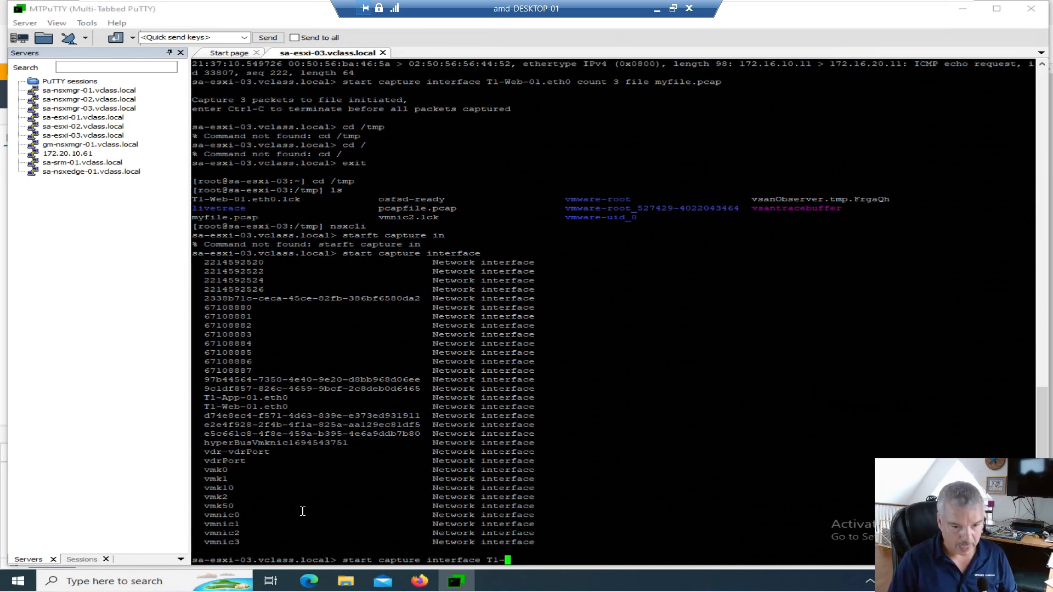
text(App-01.eth0 count 3)
key(Return)
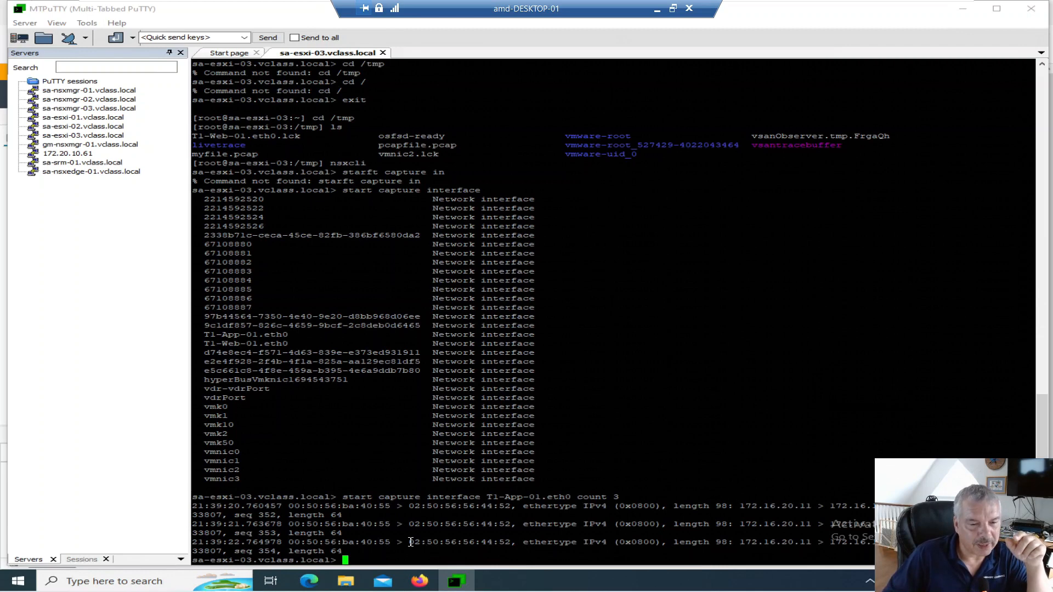
Recall the T1-App-01.eth0 capture command without its packet count and list the options available after the interface name.
key(Up)
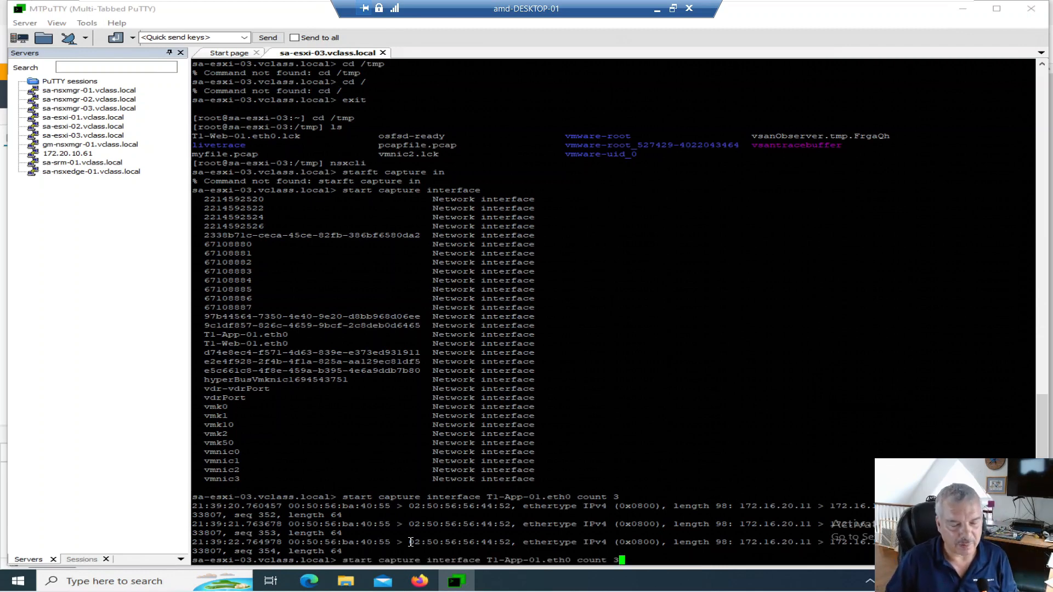
key(BackSpace)
key(BackSpace)
key(BackSpace)
key(BackSpace)
key(BackSpace)
key(BackSpace)
key(BackSpace)
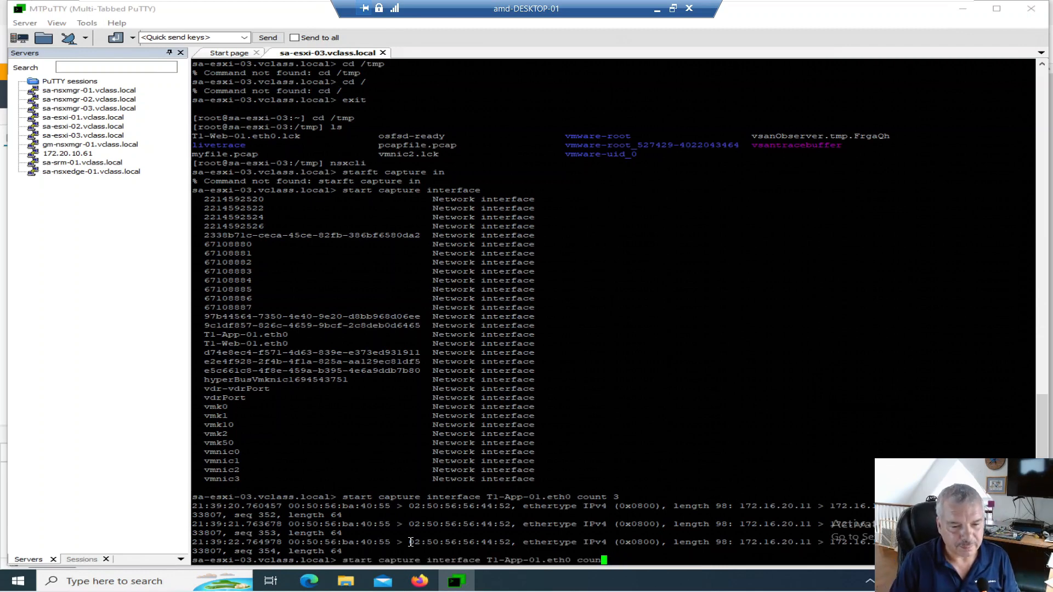
key(question)
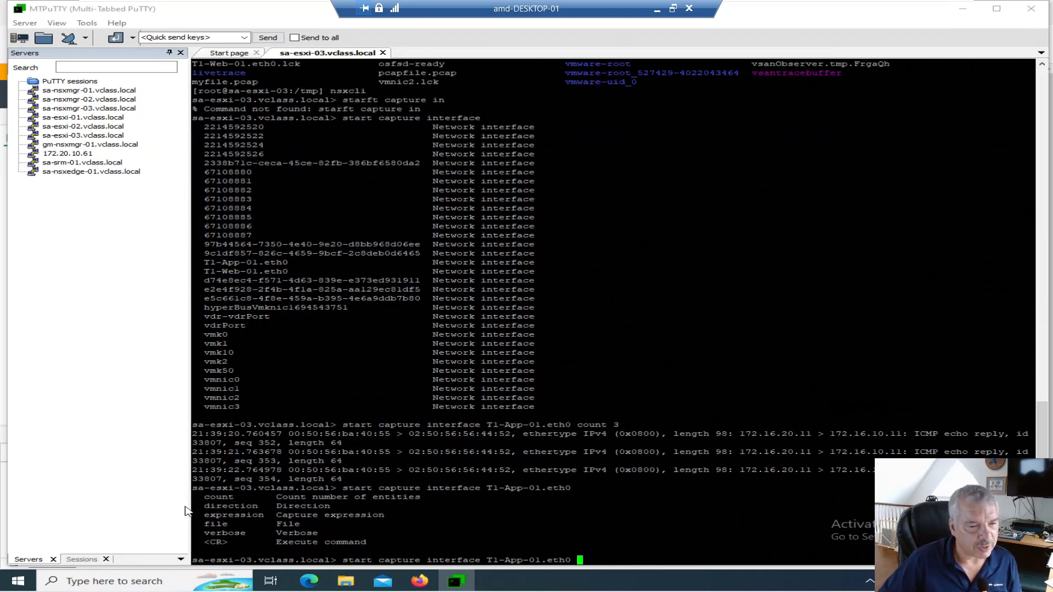
Add the direction option, list its values, and capture ten packets both ways with direction dual count 10.
text(dire)
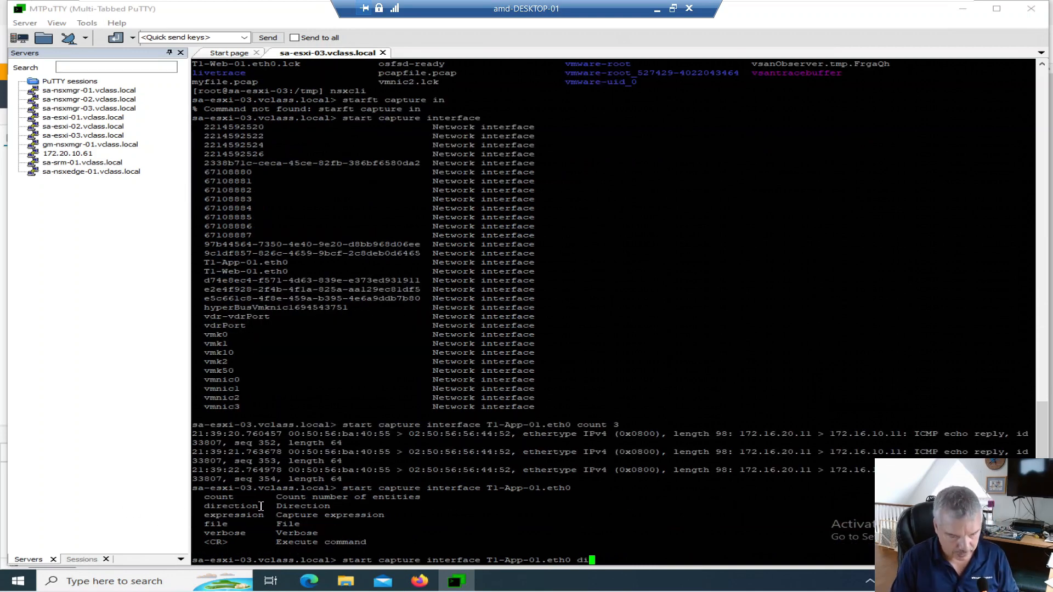
key(Tab)
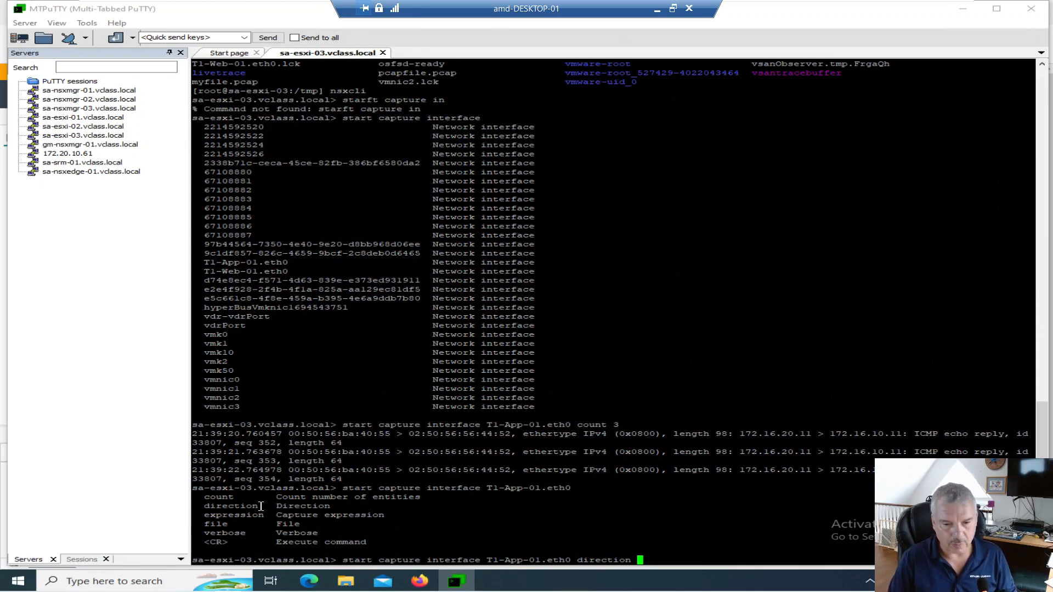
key(Tab)
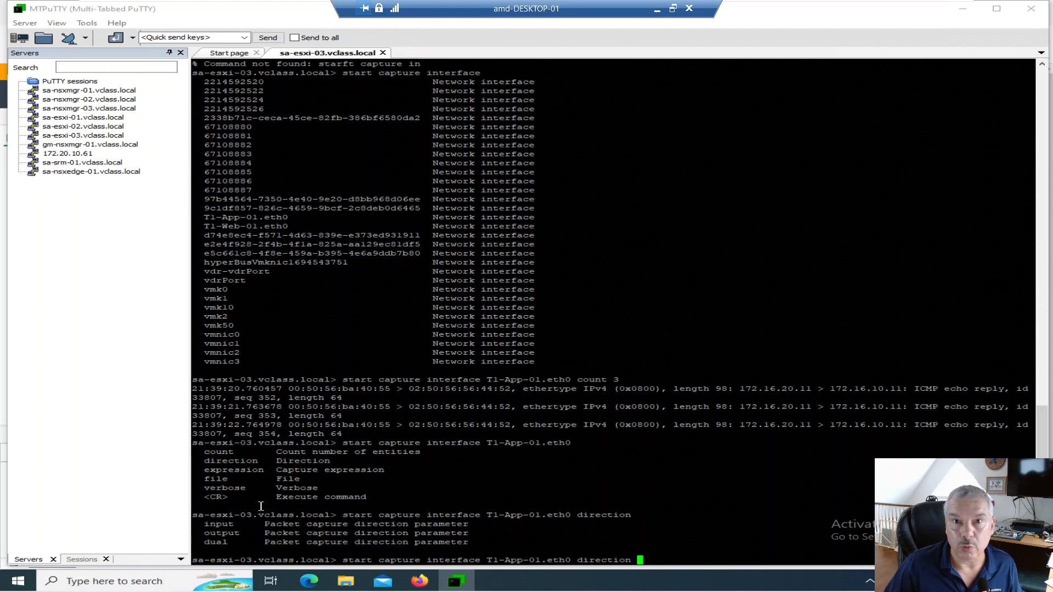
text(dual count 10)
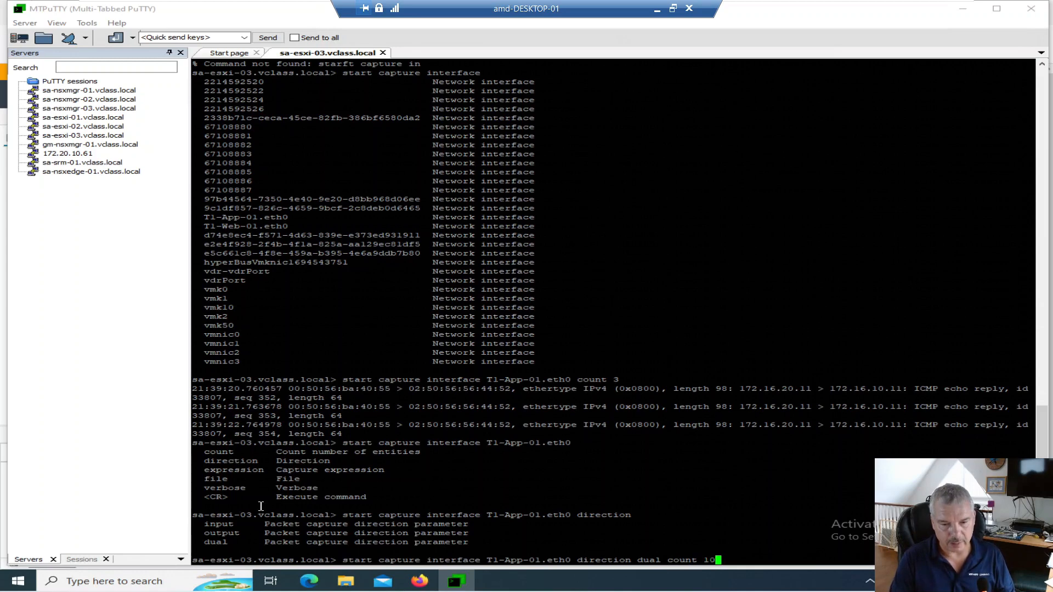
key(BackSpace)
key(BackSpace)
text(10)
key(Return)
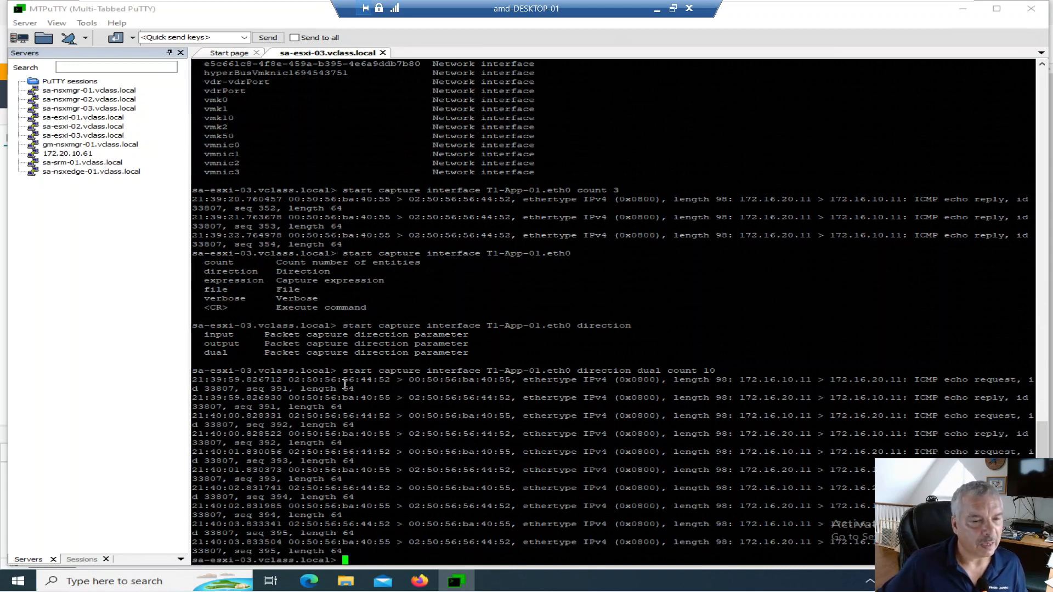
Examine the source and destination MAC and IP addresses of the first echo request and reply in the dual capture.
drag(330, 380, 387, 379)
drag(463, 380, 509, 382)
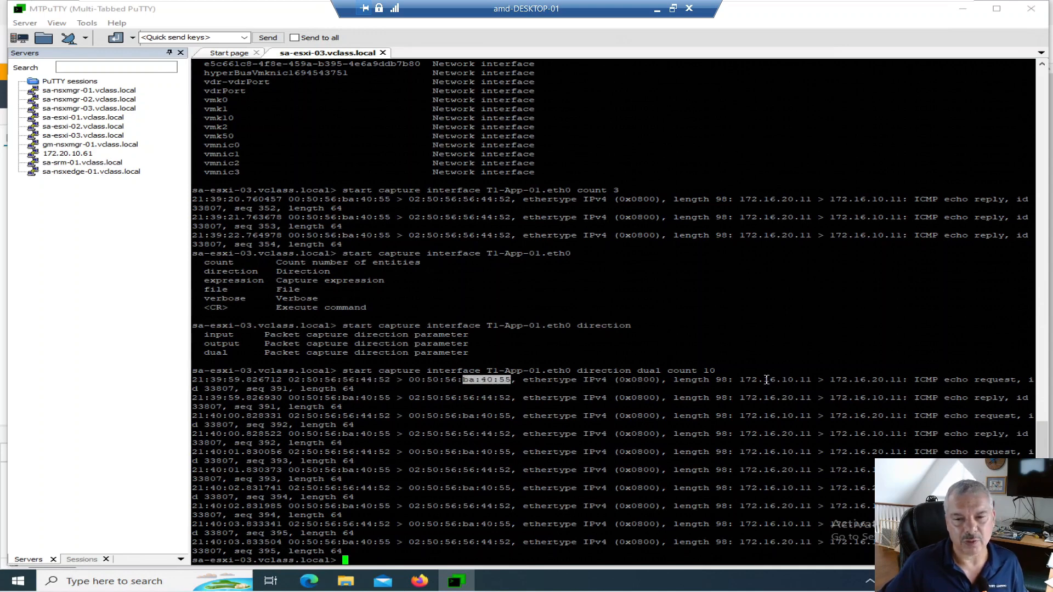
drag(764, 379, 796, 379)
drag(867, 379, 906, 381)
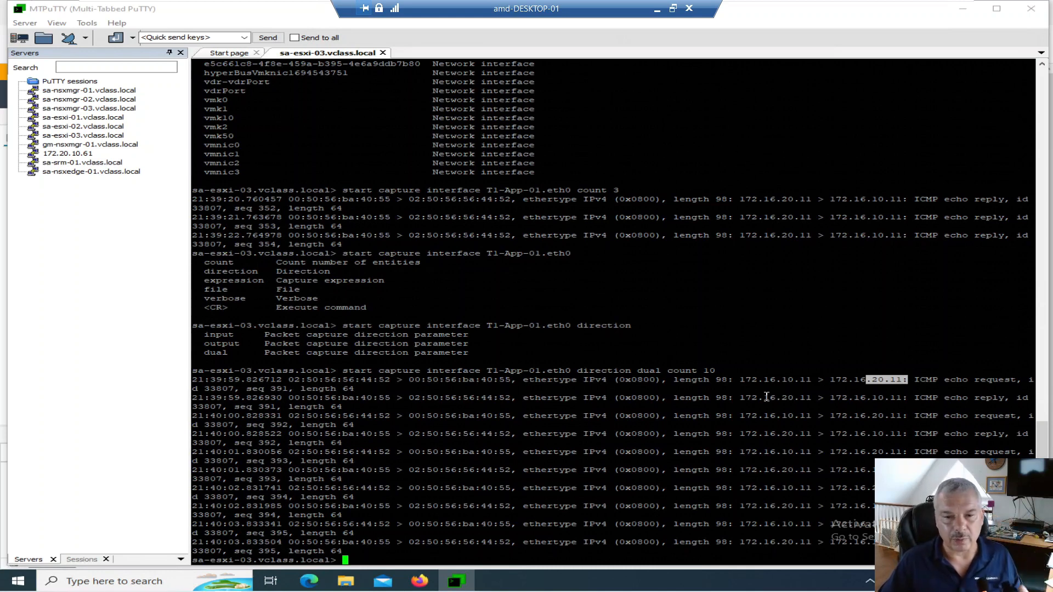
drag(350, 399, 389, 402)
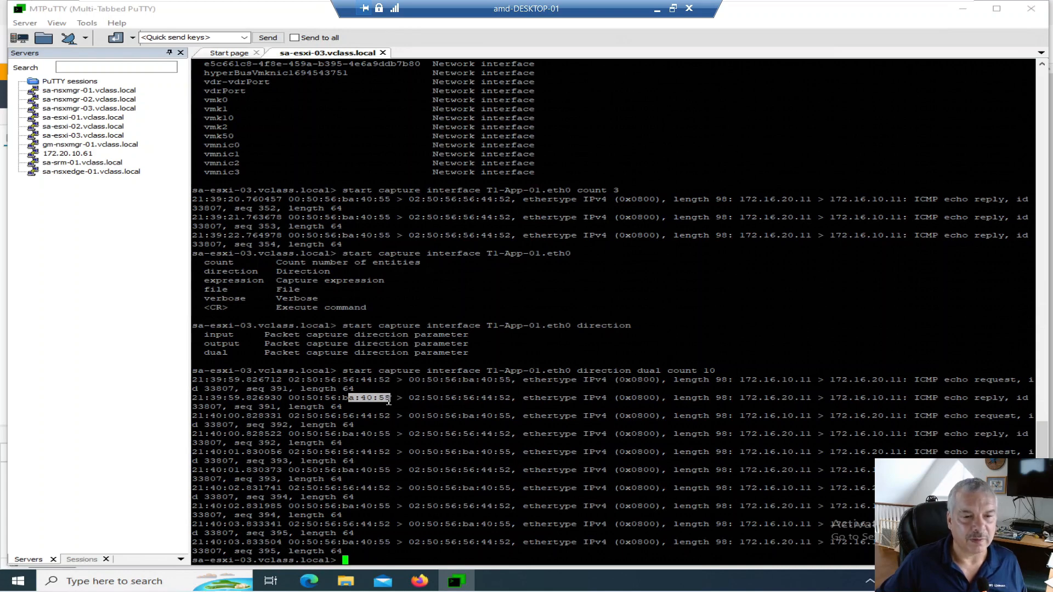
drag(457, 400, 511, 401)
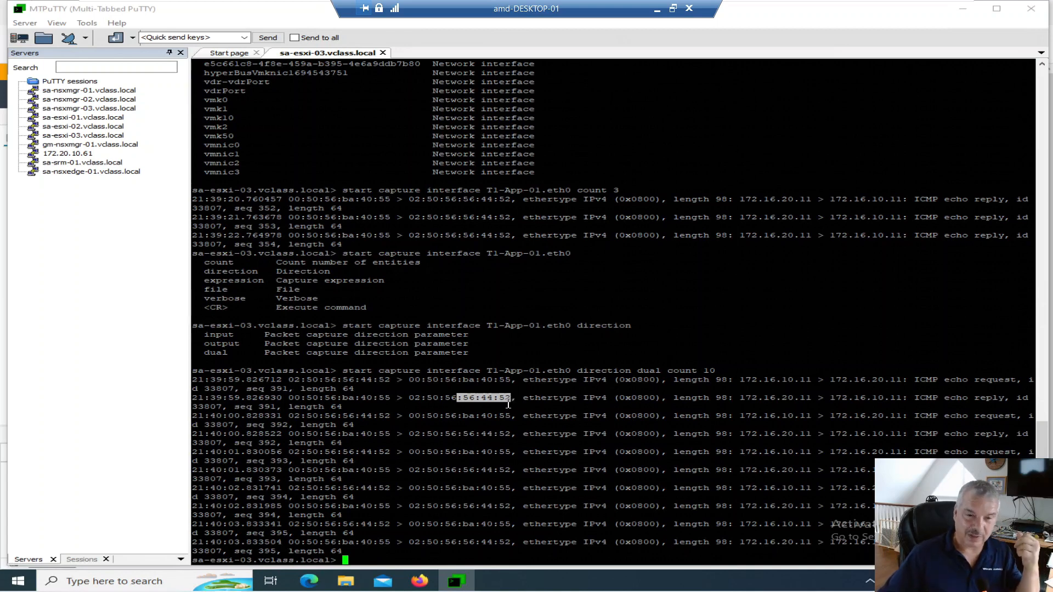
drag(752, 400, 884, 404)
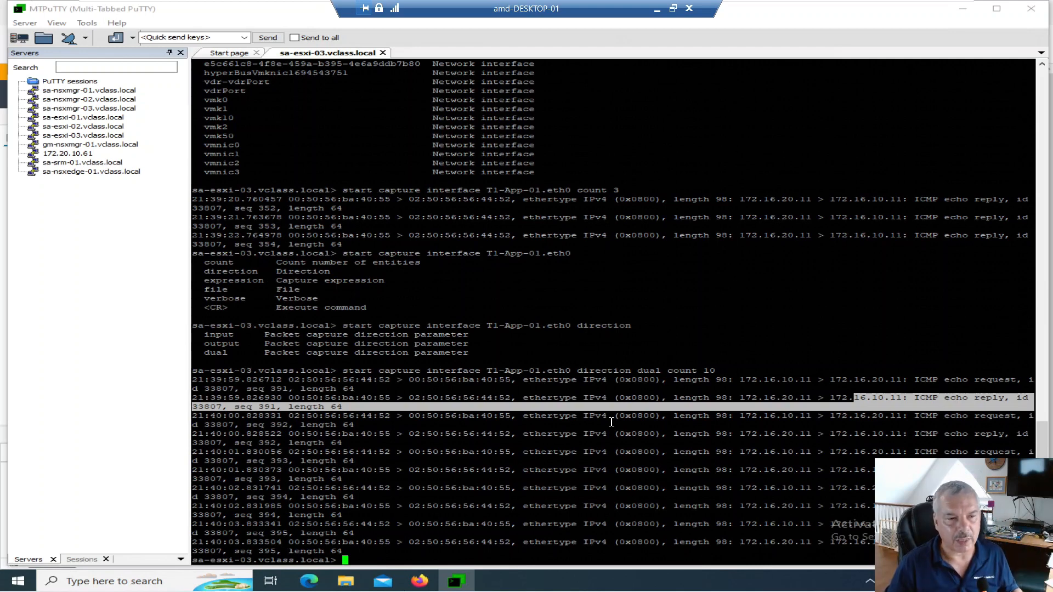
Recall the direction dual count 10 capture command, list its remaining options, add expression and show the help for its parameter.
key(Up)
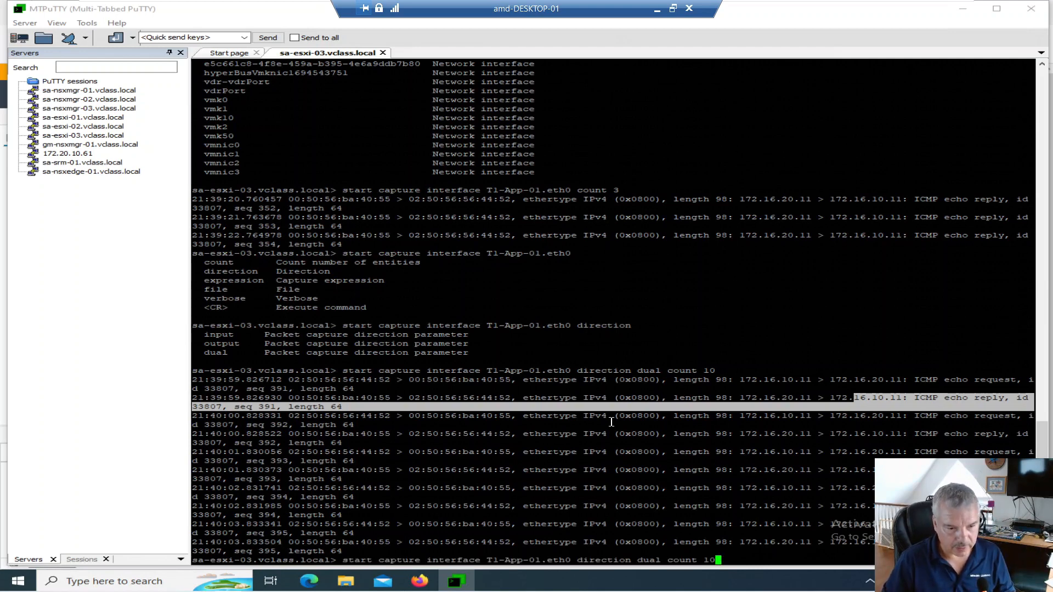
key(BackSpace)
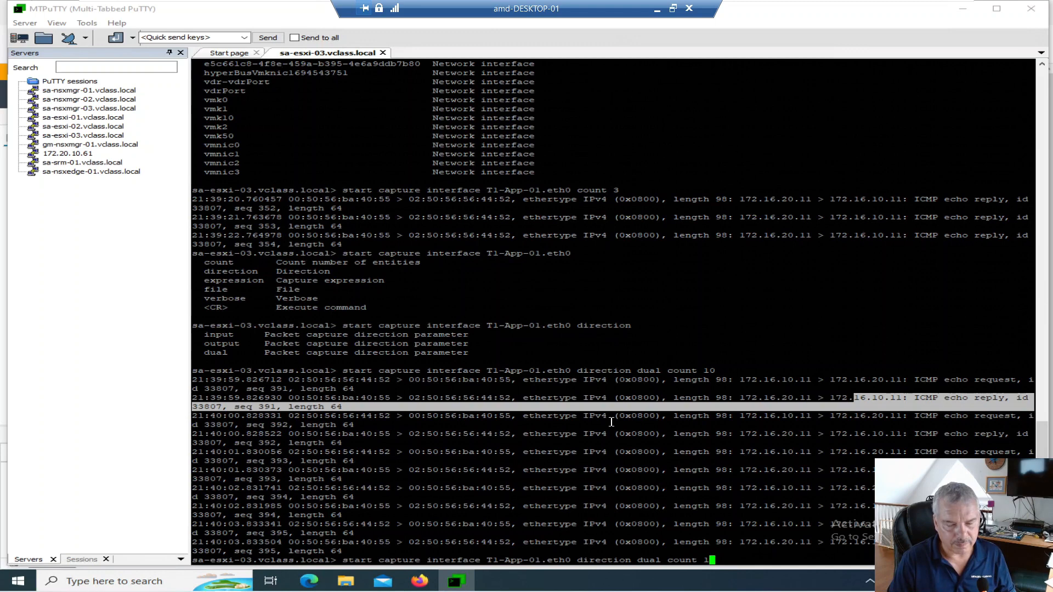
text(0)
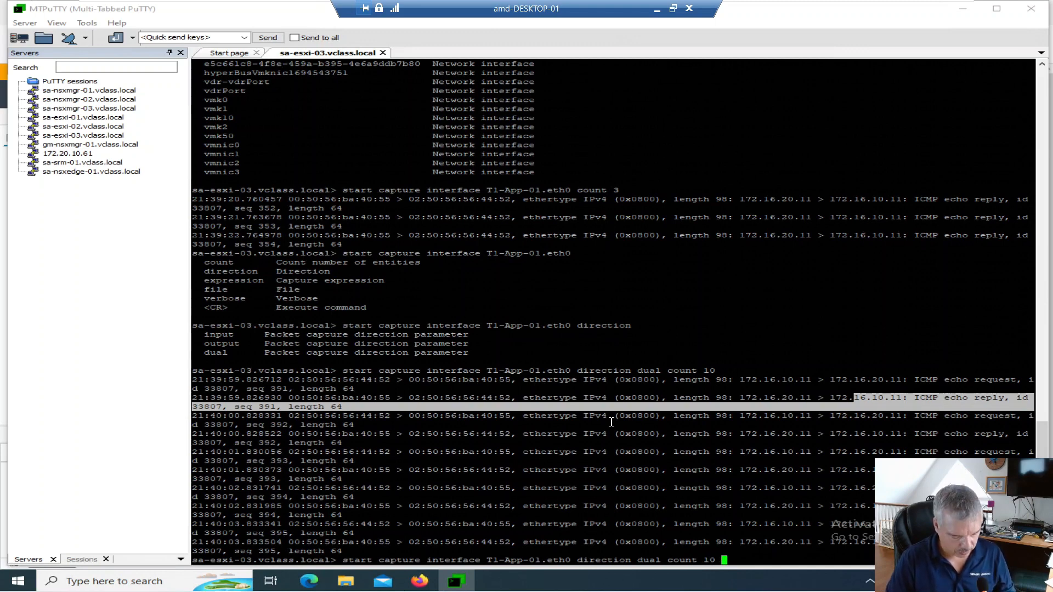
key(question)
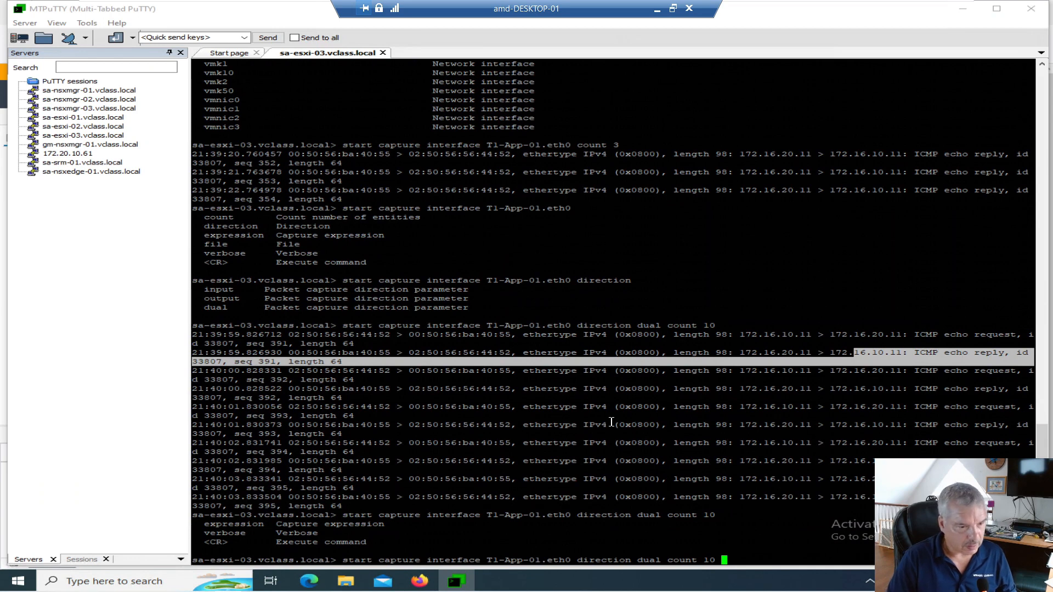
text(expression)
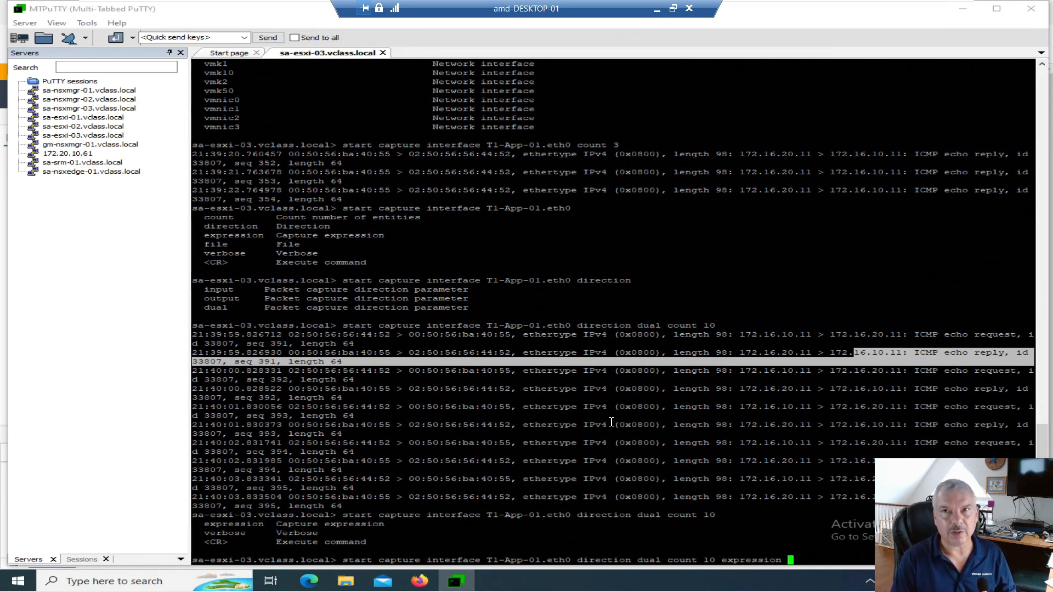
key(question)
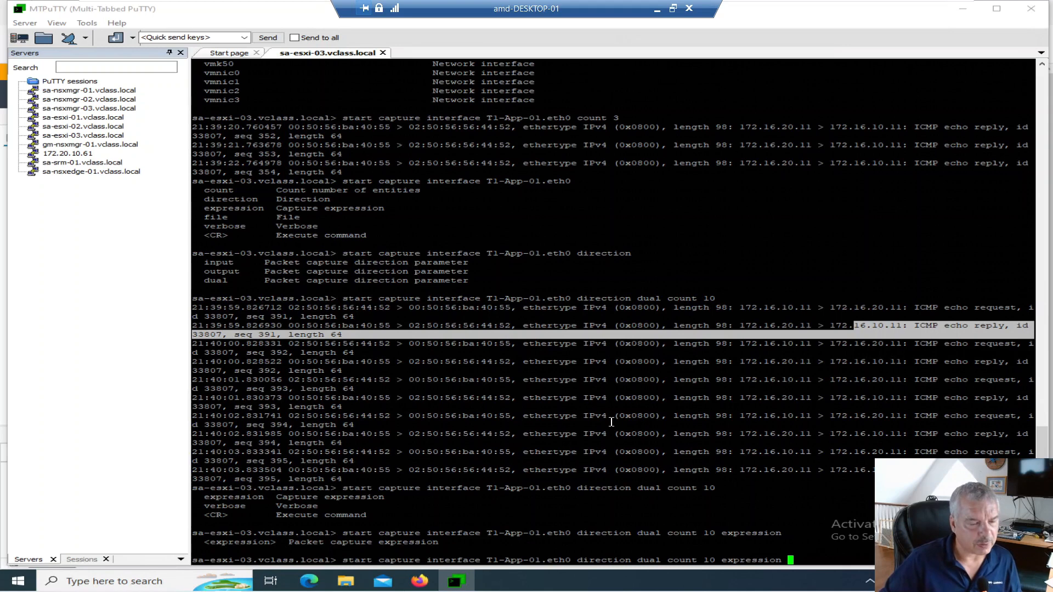
key(question)
key(question)
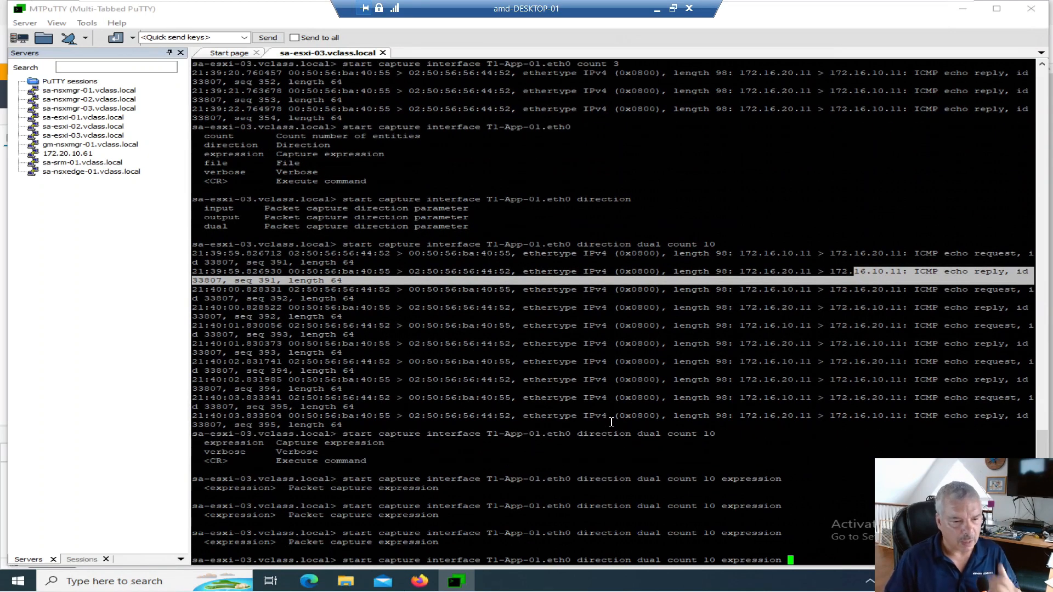
Complete the capture command with the filter ip 172.16.10.11 and run it.
text(ip 172.16.10.1)
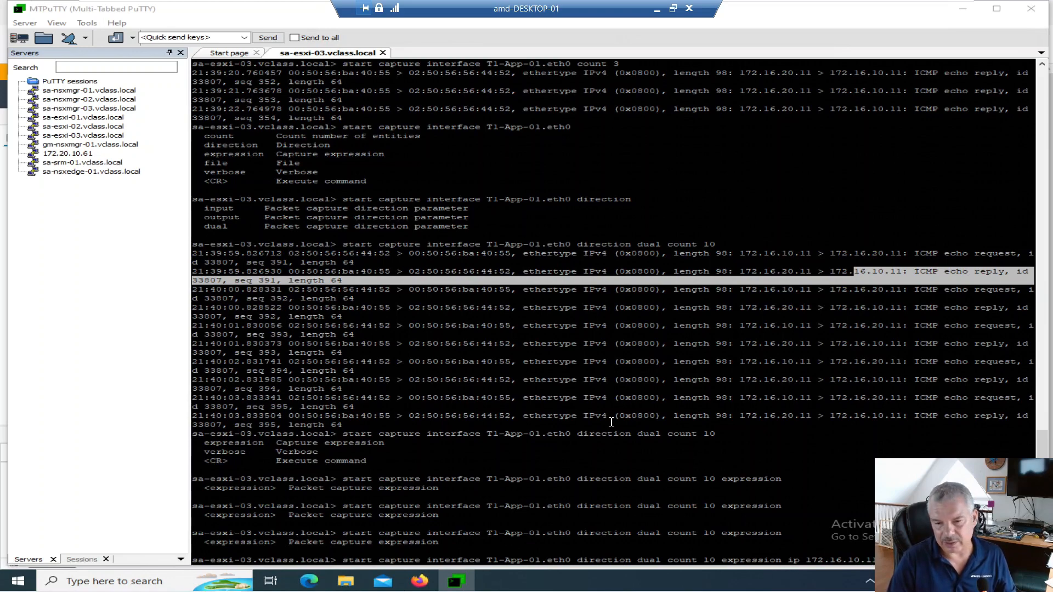
key(Return)
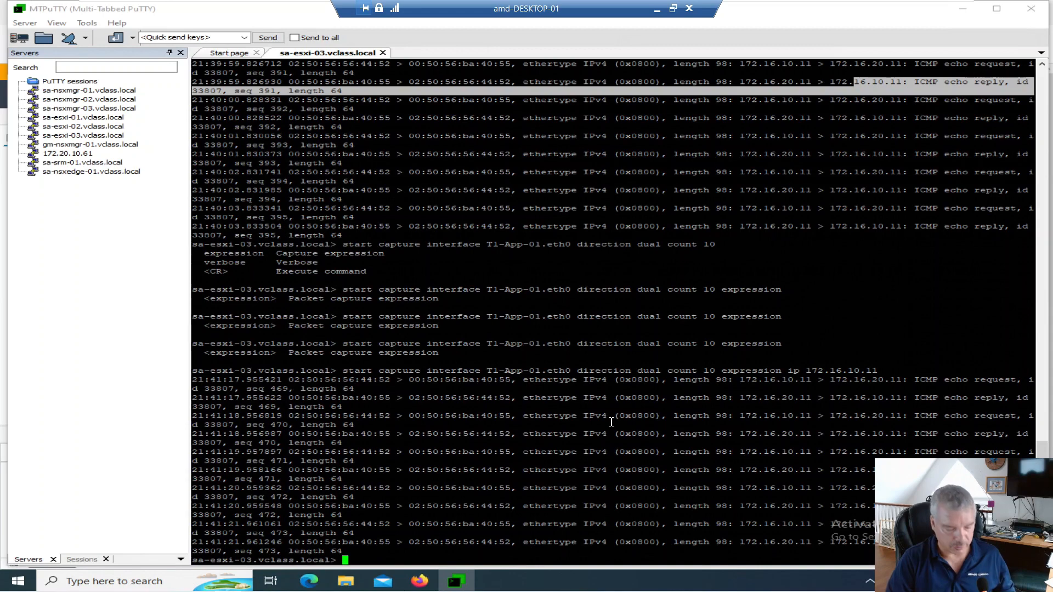
text(g)
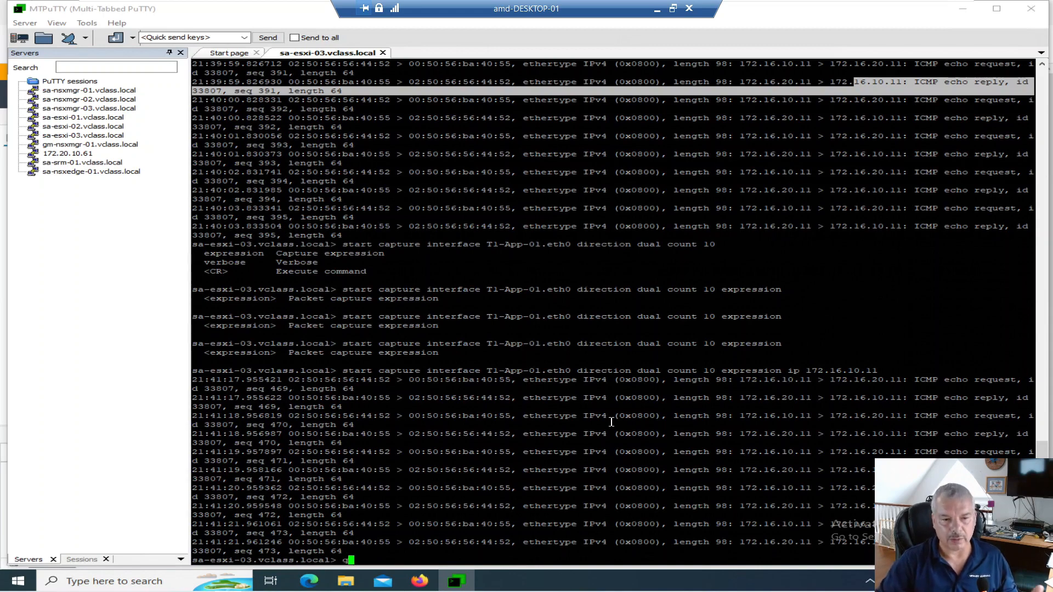
key(Return)
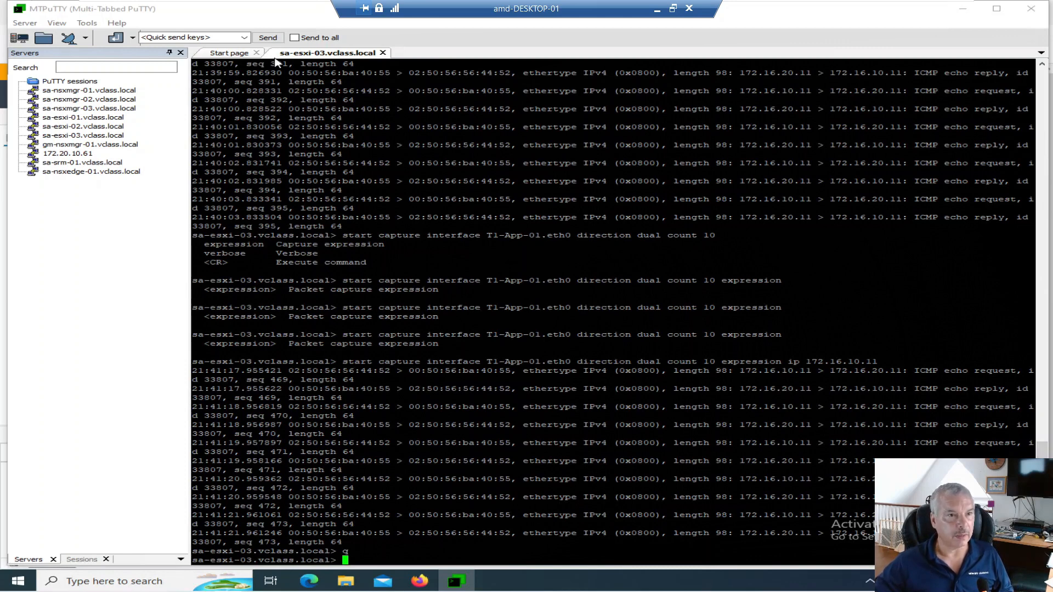
Switch to the T1-Web-01 web console in Firefox and stop the running ping to 172.16.20.11.
click(420, 580)
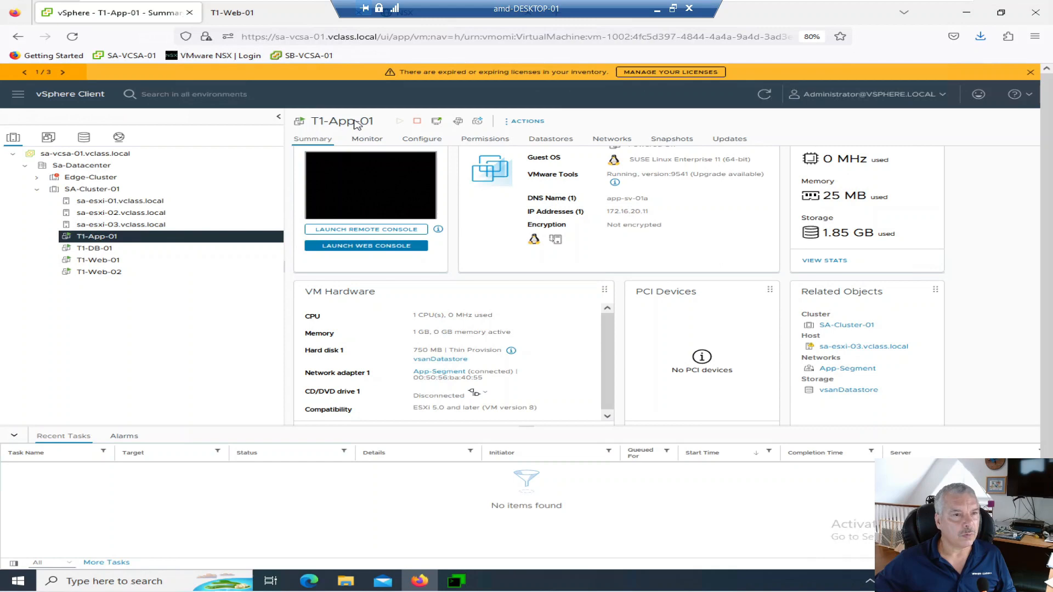
click(271, 18)
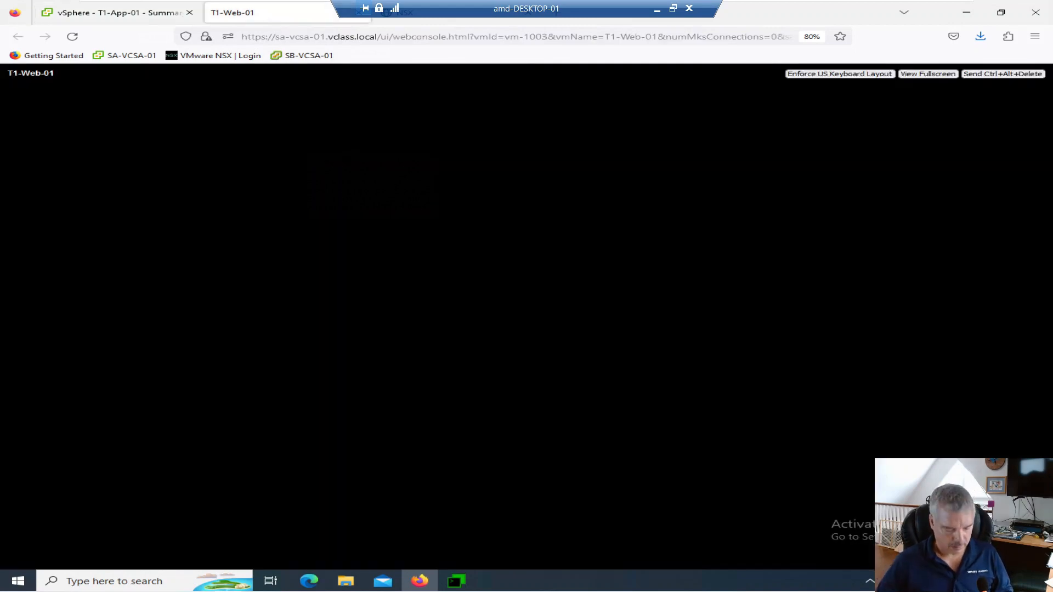
key(Return)
key(ctrl+c)
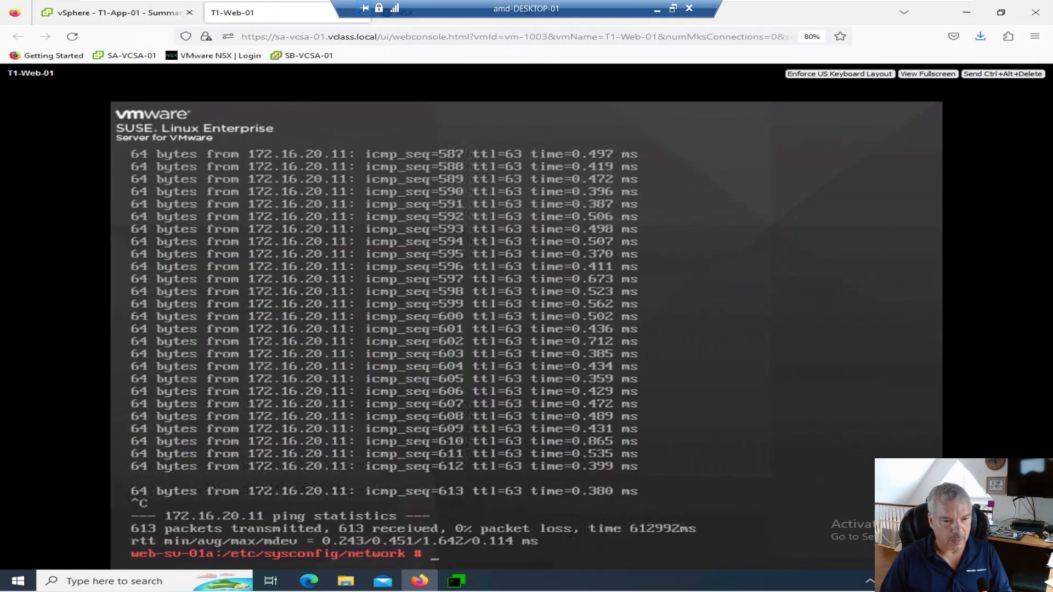
Start a ping from T1-Web-01 to the database server at 172.16.30.11.
key(Up)
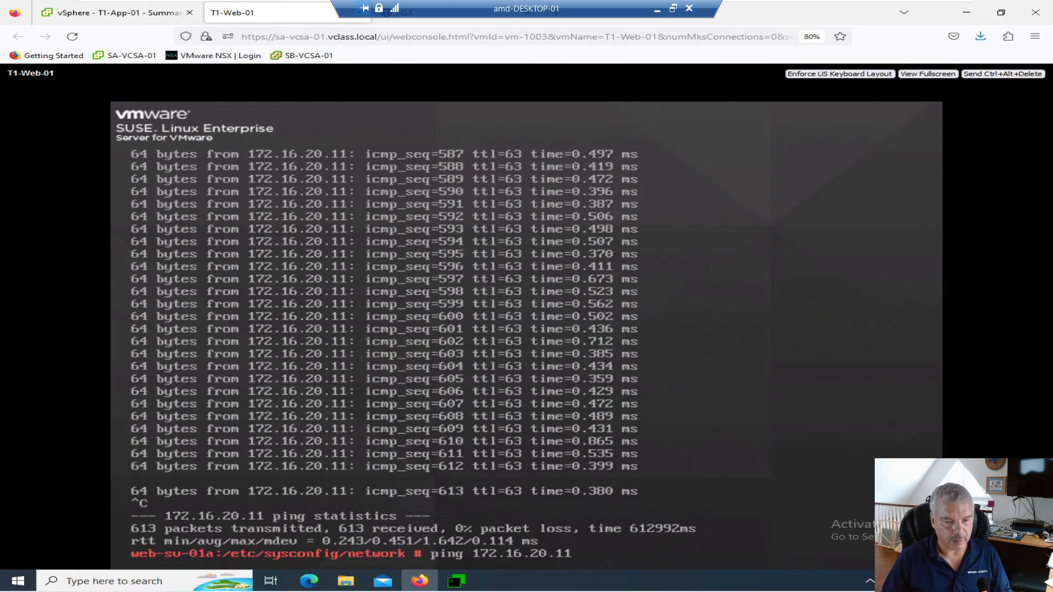
key(Left)
key(Left)
key(Left)
key(Left)
key(BackSpace)
text(3)
key(Return)
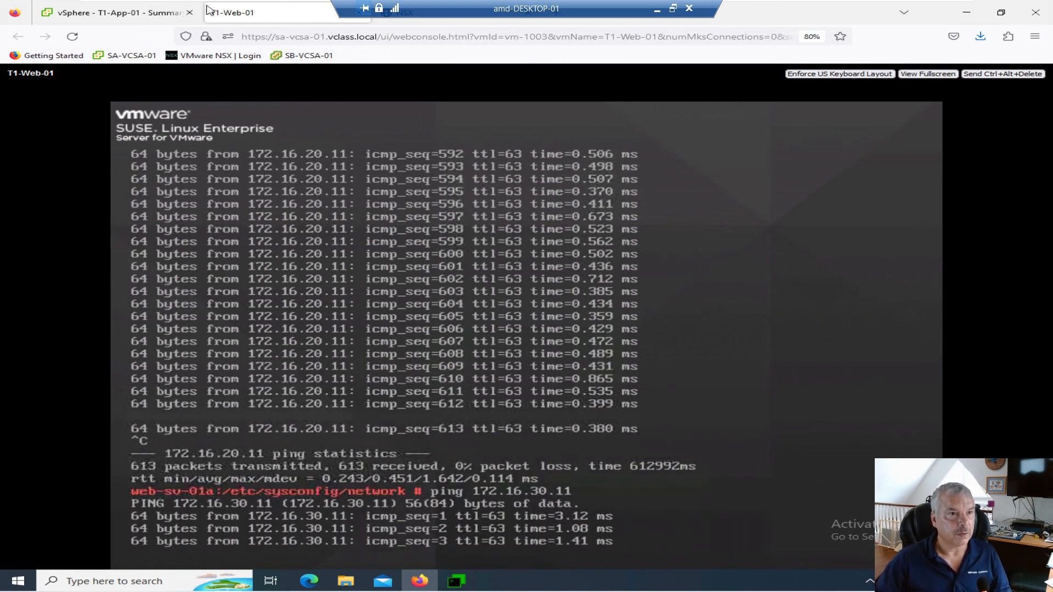
Check the vSphere summaries of T1-DB-01 and T1-Web-01 for the ESXi host each one runs on.
click(155, 11)
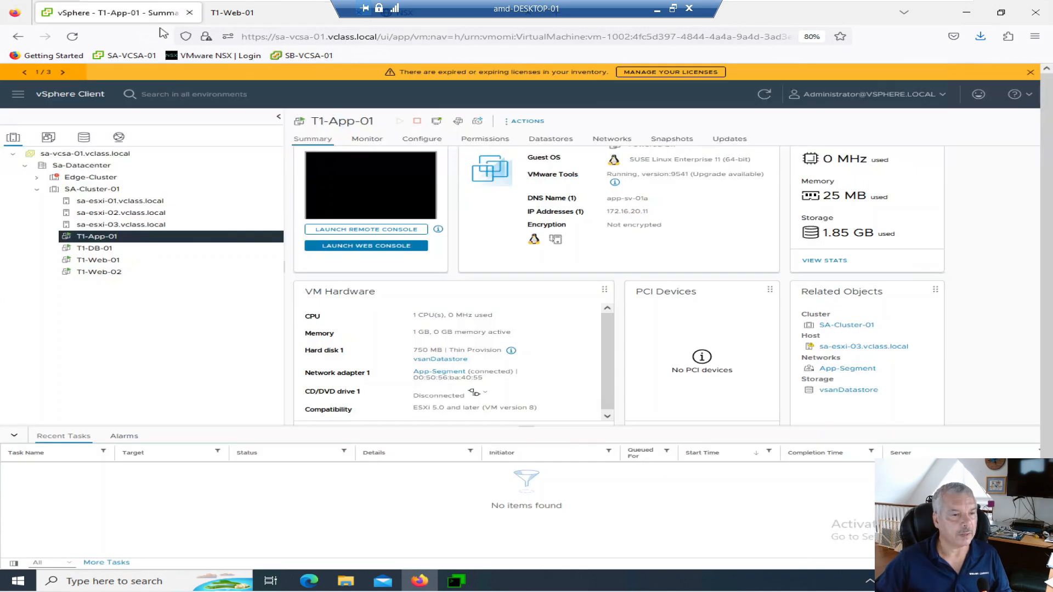
click(171, 251)
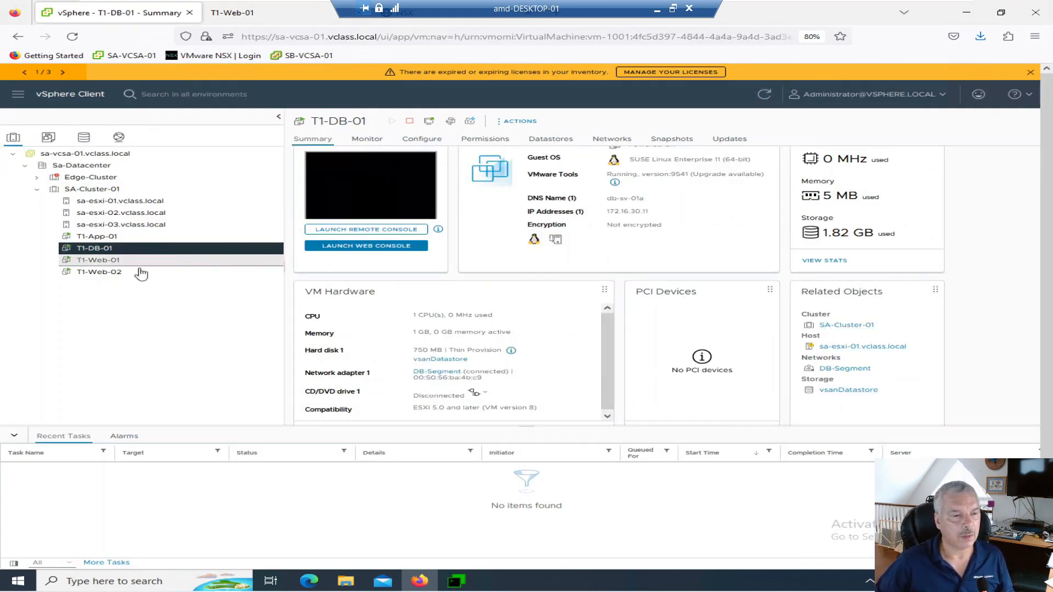
click(120, 263)
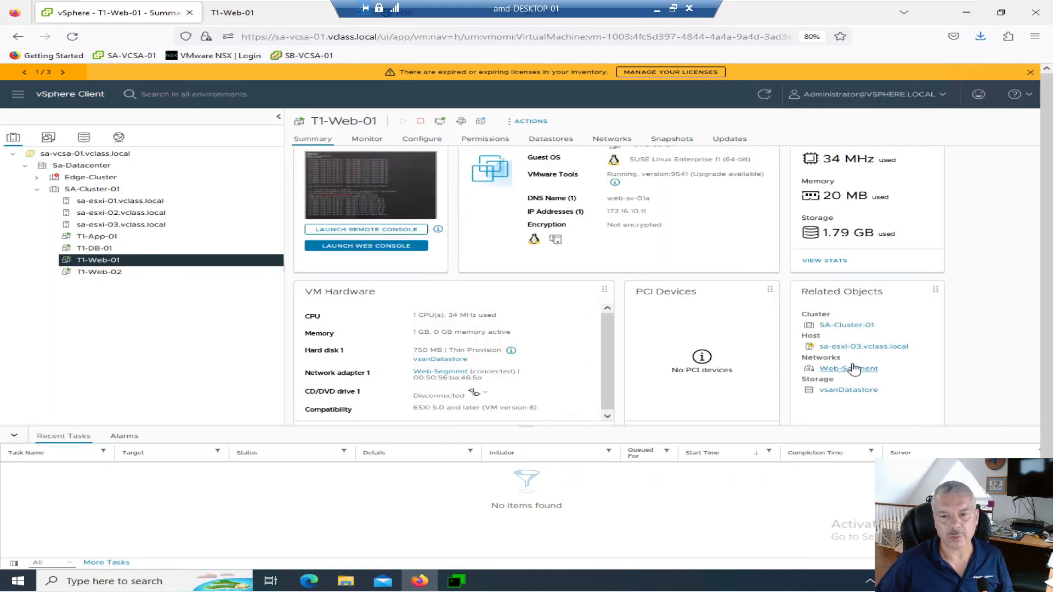
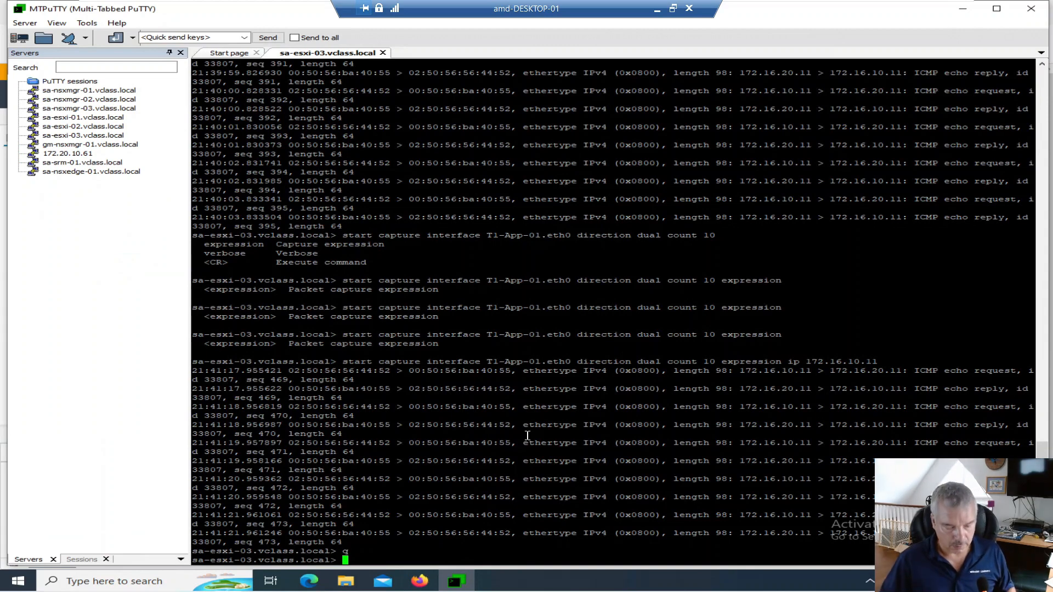
In the MTPuTTY session on sa-esxi-03, list the options available for the start capture command.
text(start capture)
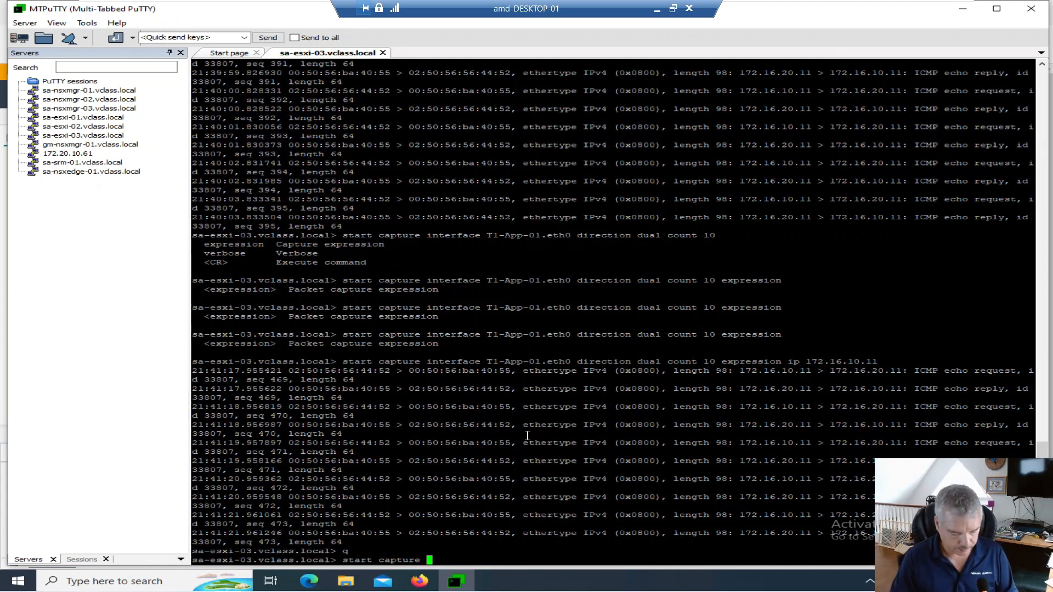
key(question)
key(question)
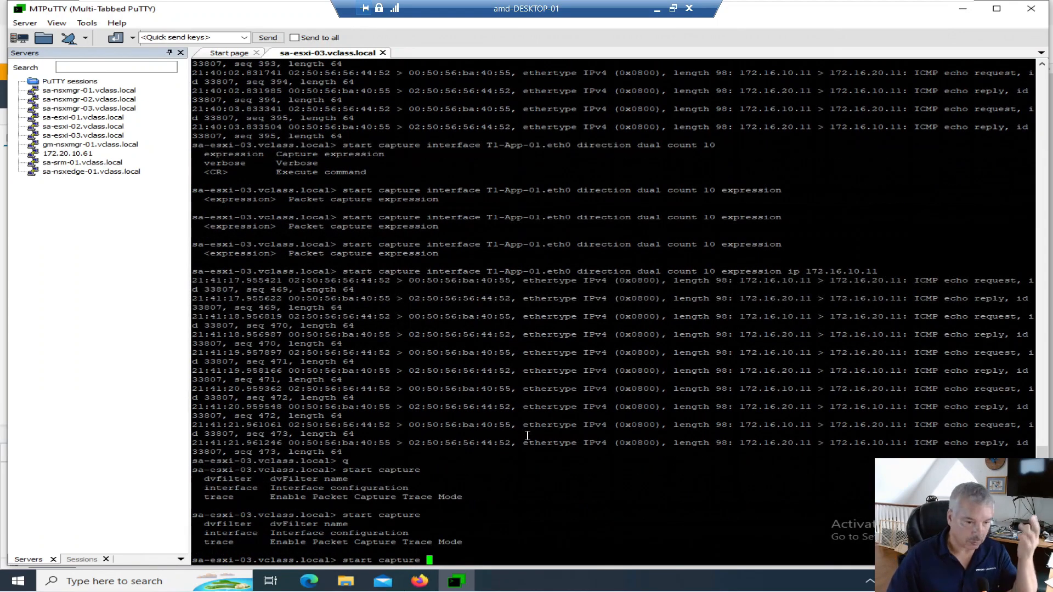
Capture two packets on the interface T1-Web-01.eth0.
text(interface)
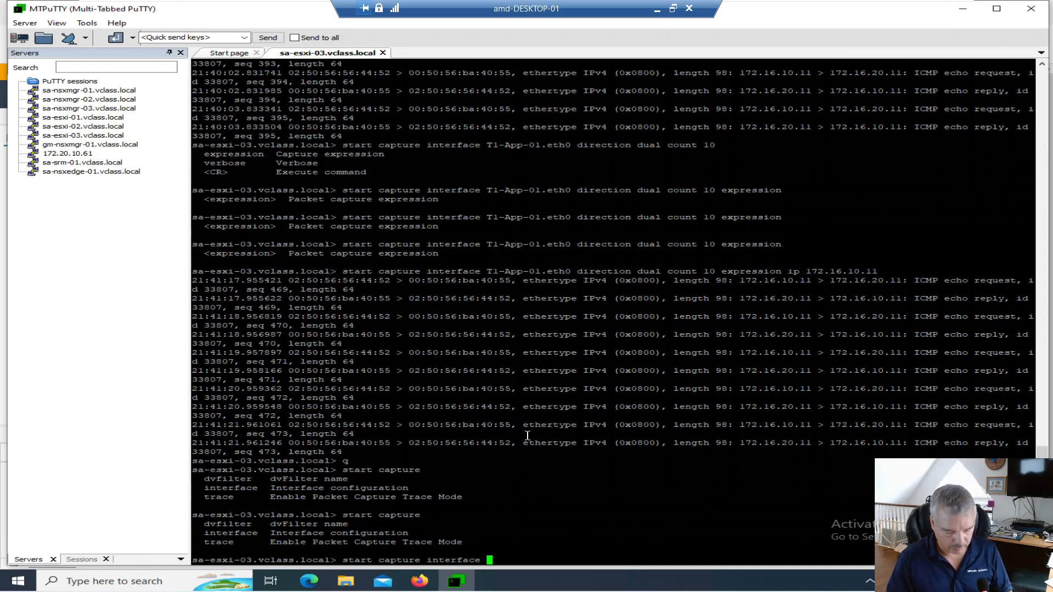
text(T1-Web-01.eth0 )
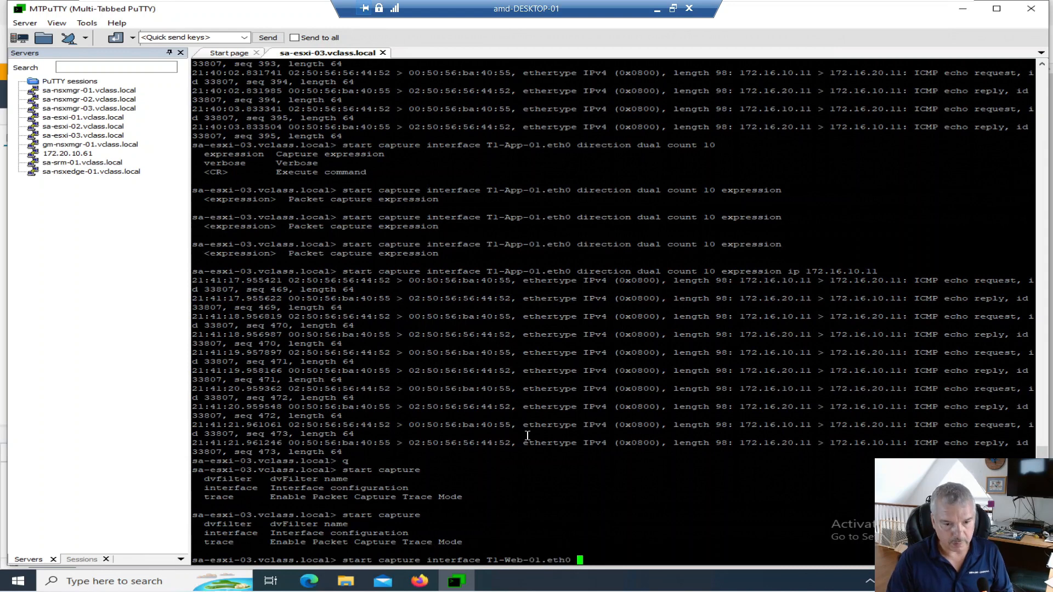
text(count 2)
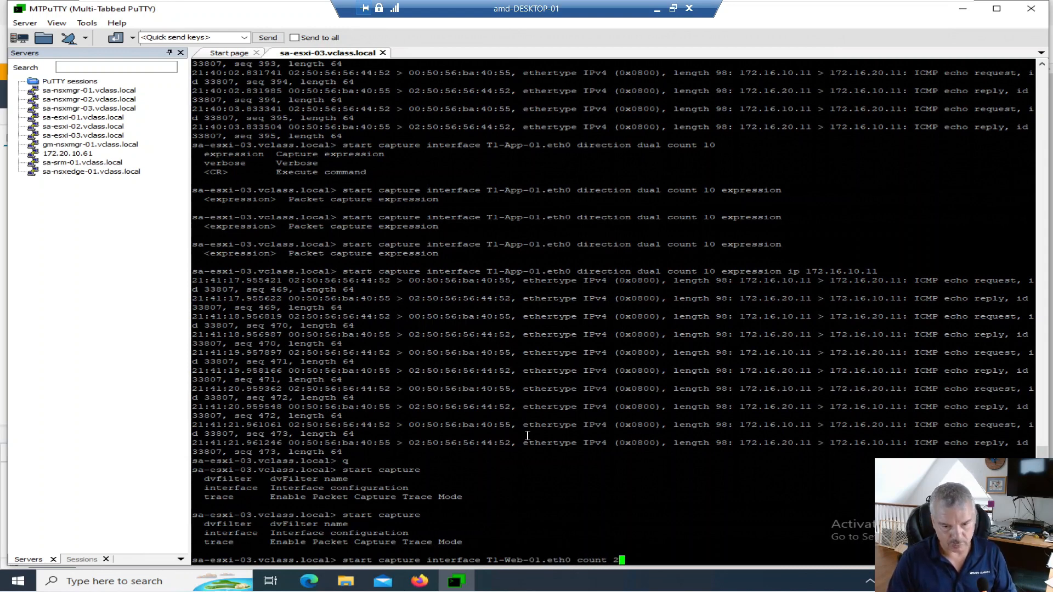
key(Return)
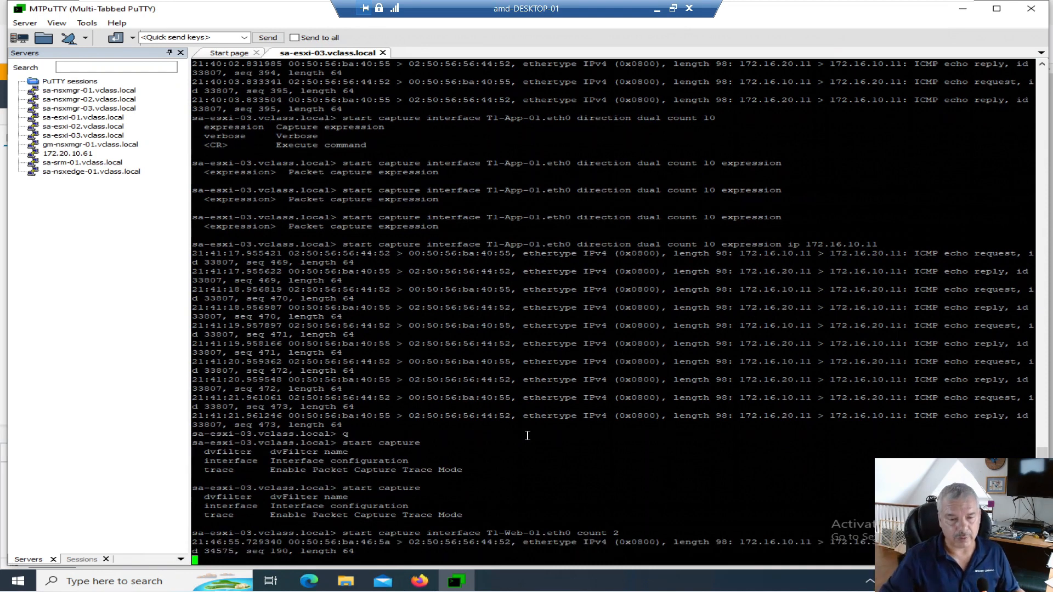
Examine the destination MAC address and the source and destination IP addresses in the captured T1-Web-01 packets.
drag(380, 526, 331, 527)
drag(475, 526, 524, 528)
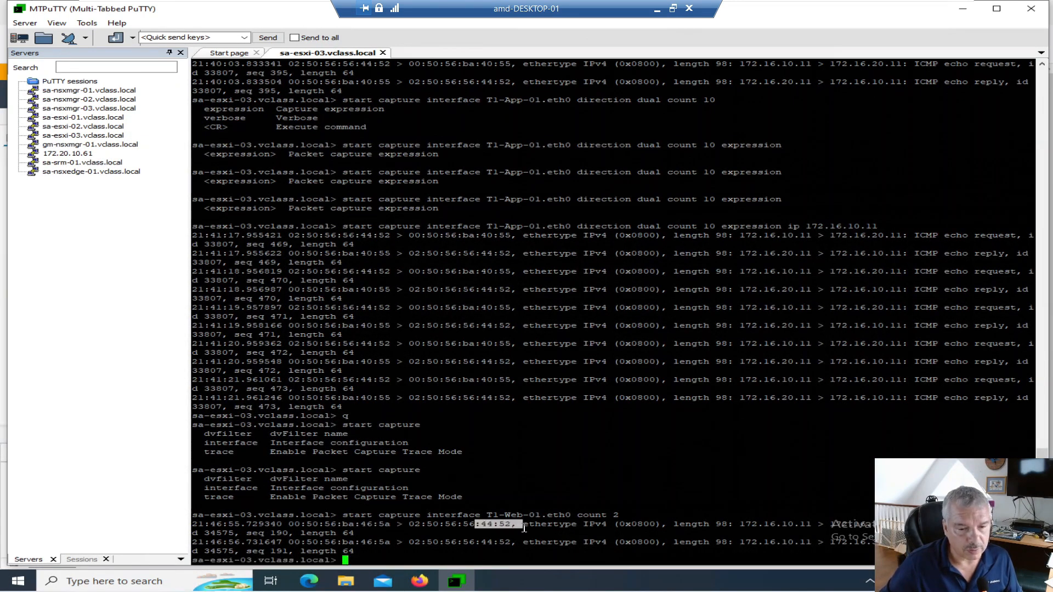
drag(739, 527, 812, 528)
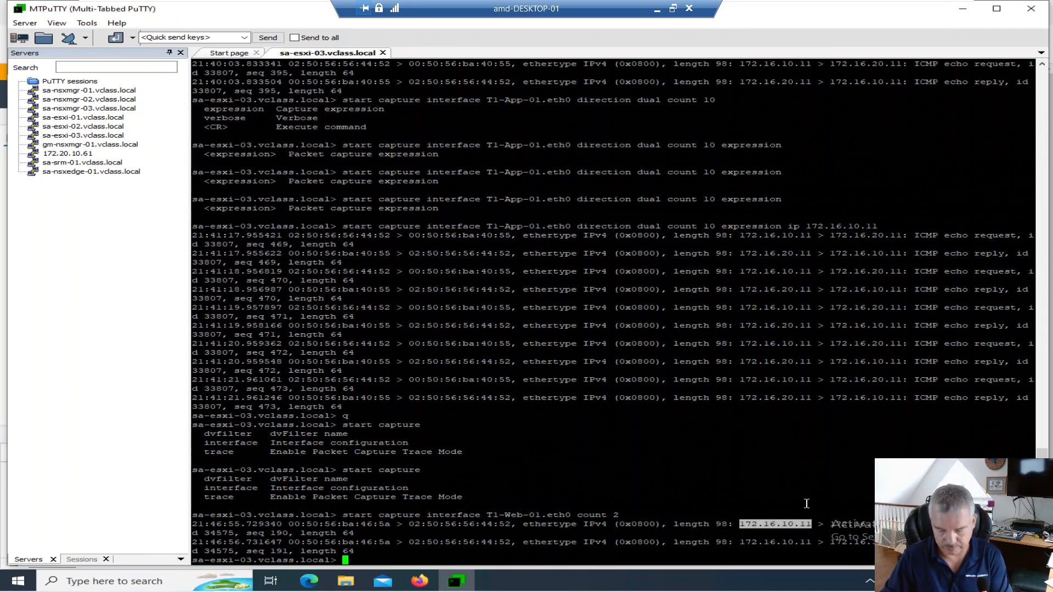
key(Return)
key(Return)
key(Return)
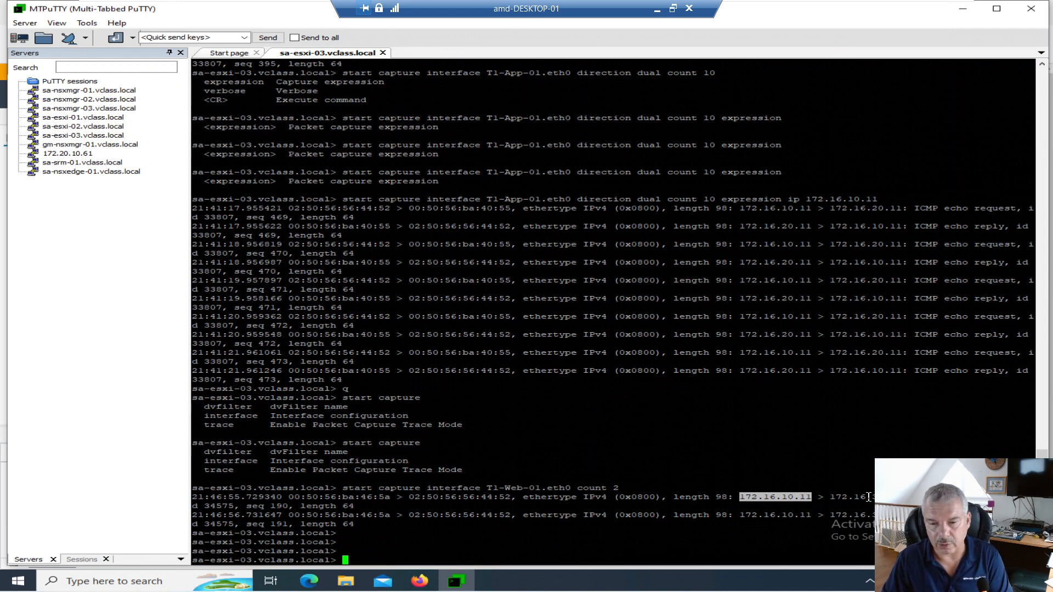
drag(866, 497, 874, 496)
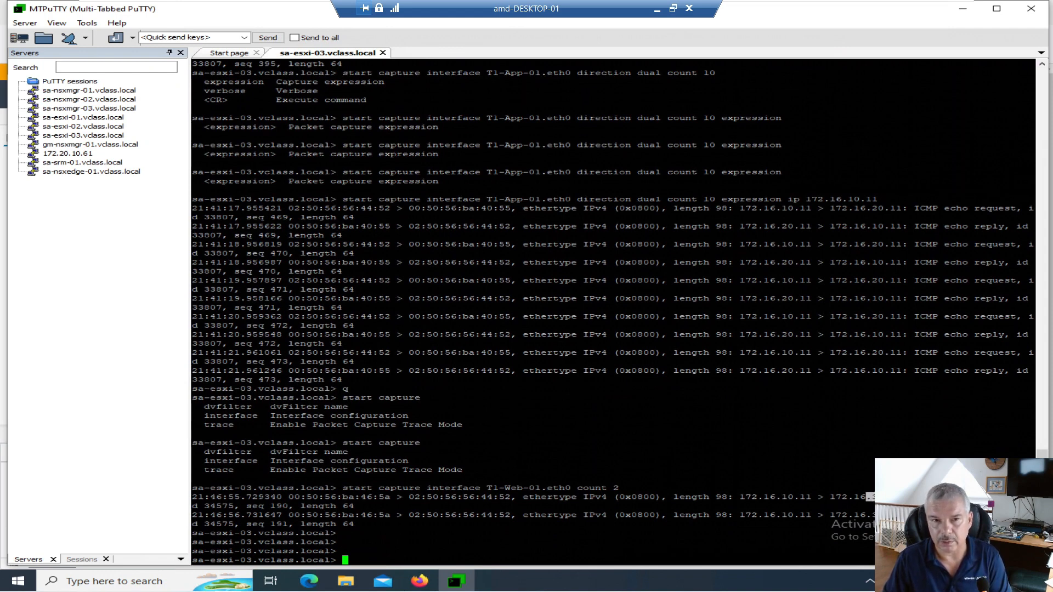
click(698, 420)
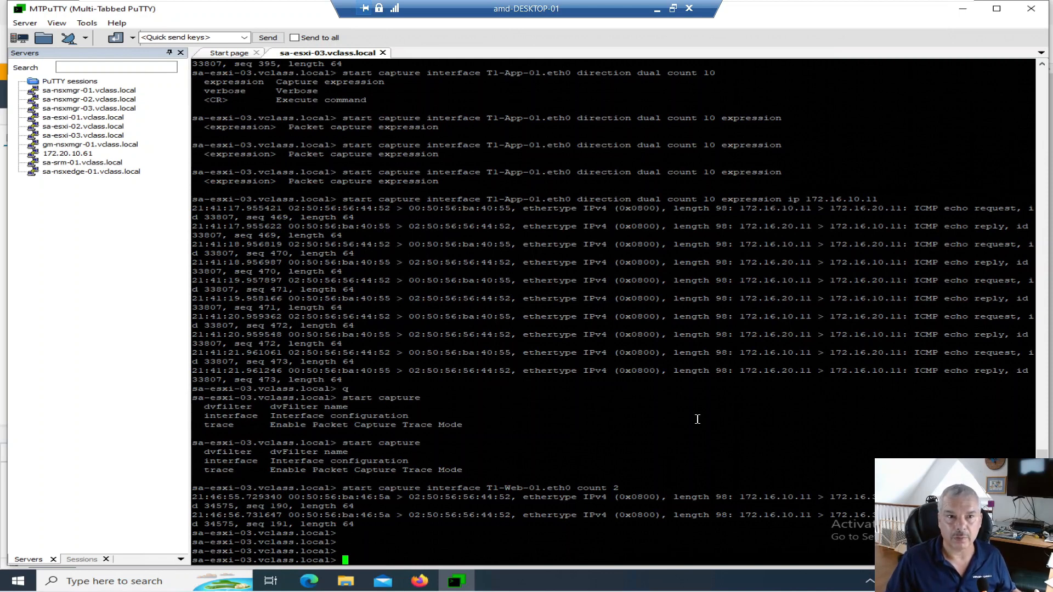
Cut the recalled T1-Web-01 capture command back to start capture interface and list the host's available interfaces.
key(Up)
key(BackSpace)
key(BackSpace)
key(BackSpace)
key(BackSpace)
key(BackSpace)
key(BackSpace)
key(BackSpace)
key(BackSpace)
key(BackSpace)
key(BackSpace)
key(BackSpace)
key(BackSpace)
key(BackSpace)
key(BackSpace)
key(BackSpace)
key(BackSpace)
key(BackSpace)
key(BackSpace)
key(BackSpace)
key(BackSpace)
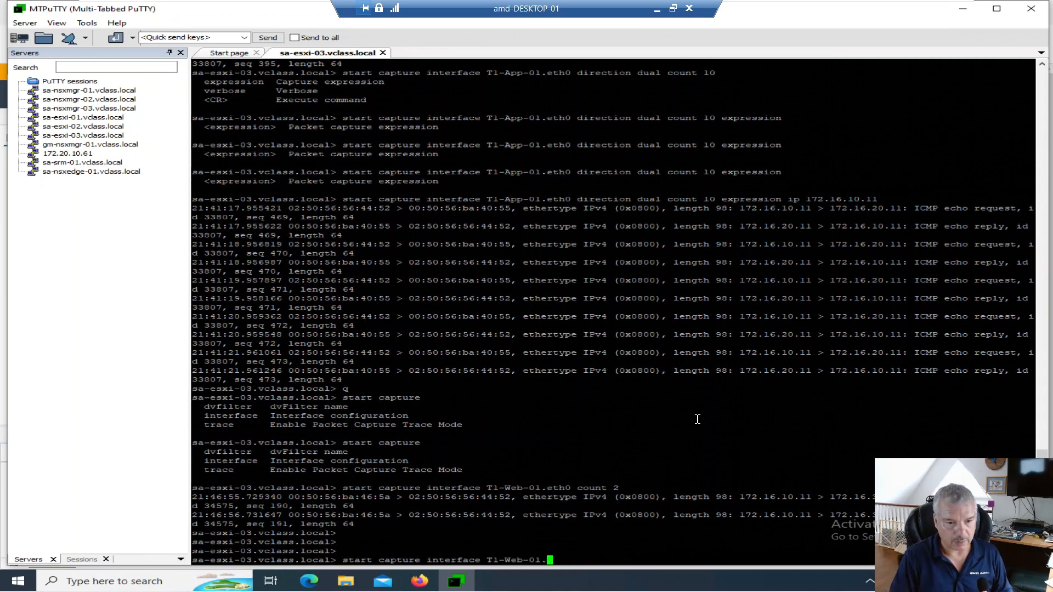
text(e)
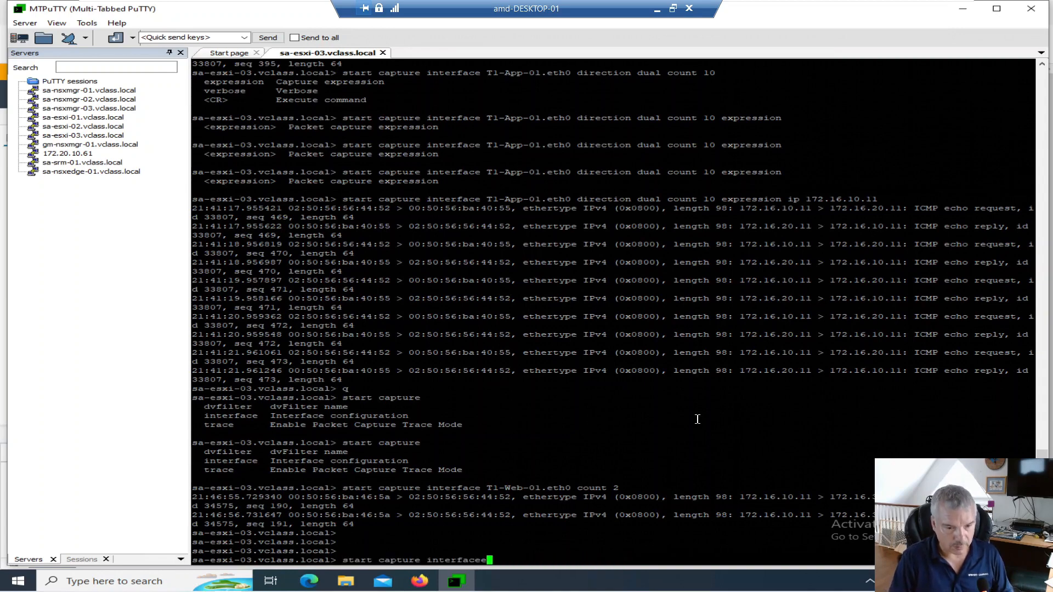
key(Tab)
key(Tab)
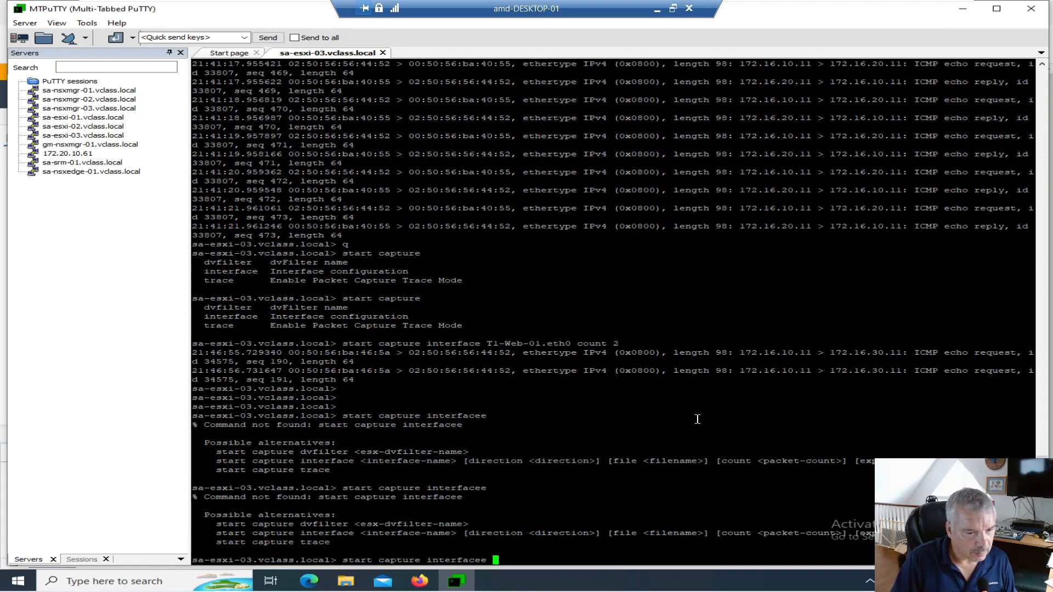
key(BackSpace)
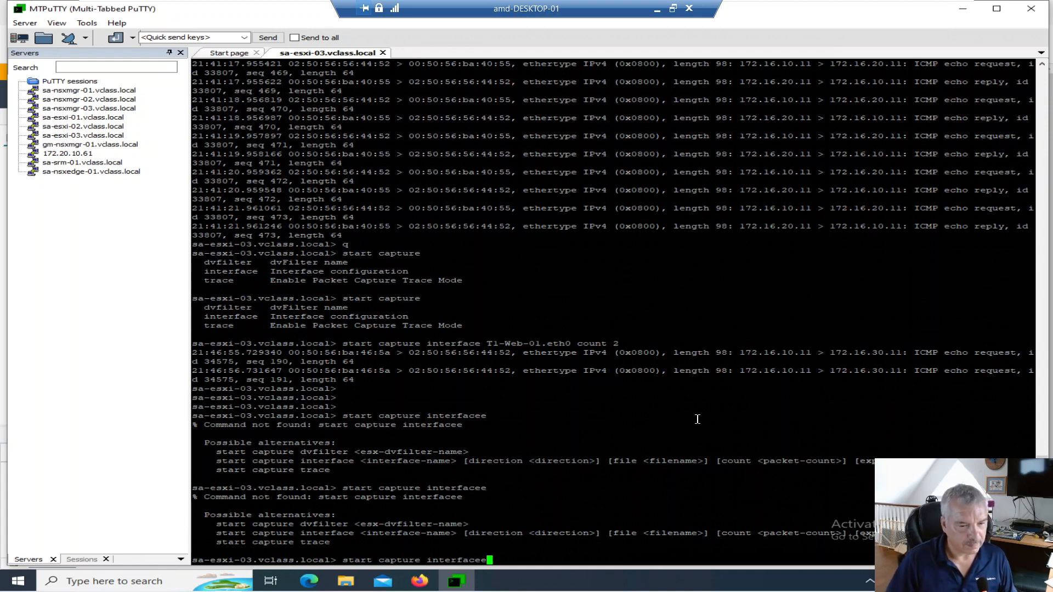
key(Return)
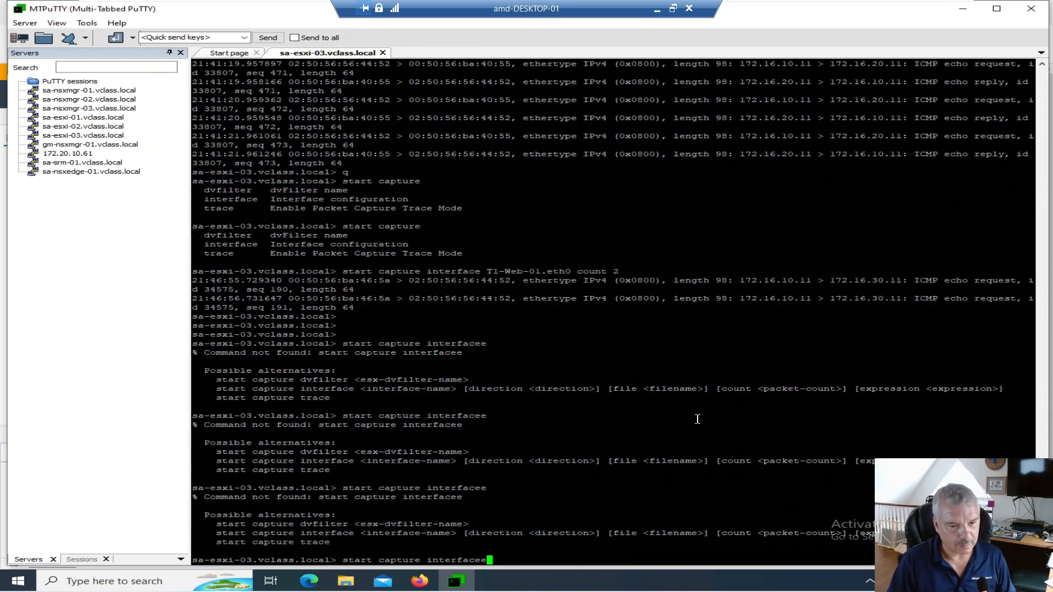
key(Return)
key(Return)
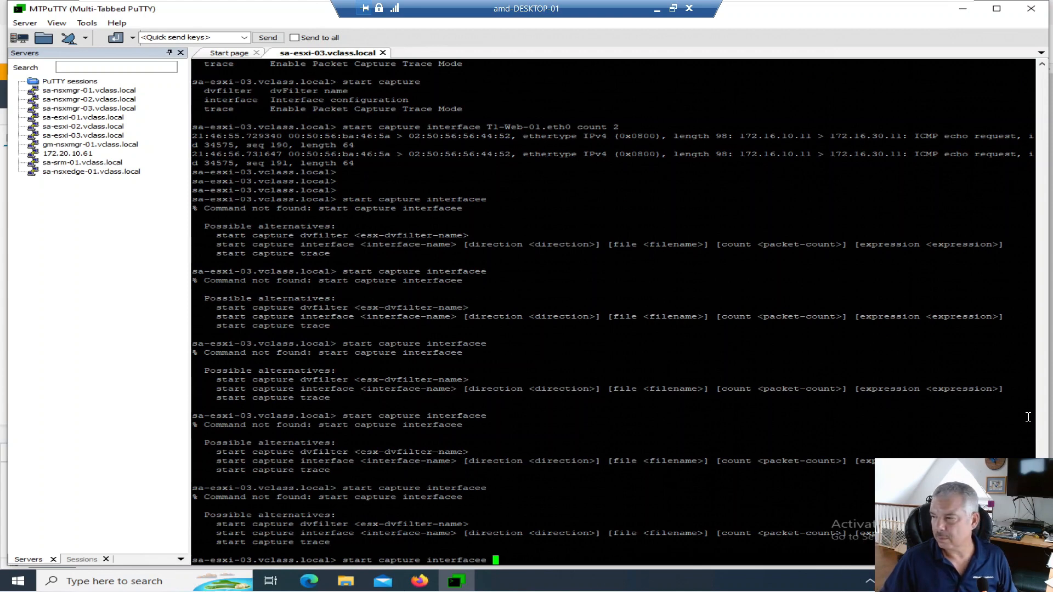
key(BackSpace)
key(BackSpace)
key(Return)
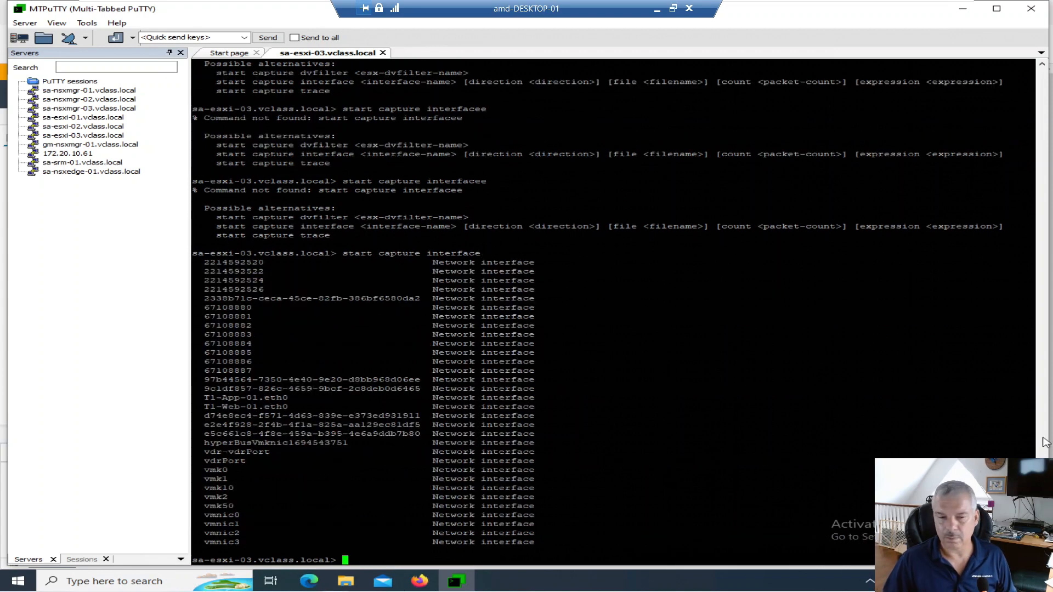
Strip the recalled T1-App-01.eth0 command back to start capture interface, list the interfaces again and highlight vmk10.
right_click(475, 425)
key(BackSpace)
key(BackSpace)
key(BackSpace)
key(BackSpace)
key(BackSpace)
key(BackSpace)
key(BackSpace)
key(BackSpace)
key(BackSpace)
key(BackSpace)
key(BackSpace)
key(BackSpace)
key(BackSpace)
key(BackSpace)
key(BackSpace)
key(BackSpace)
key(BackSpace)
key(BackSpace)
key(BackSpace)
key(BackSpace)
key(BackSpace)
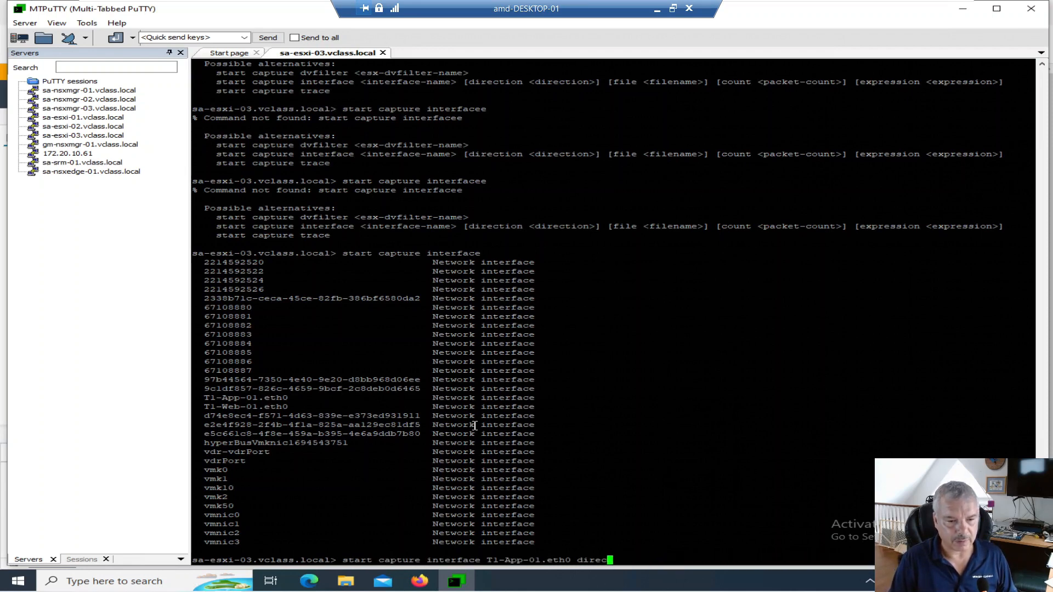
key(BackSpace)
key(BackSpace)
key(BackSpace)
key(BackSpace)
key(BackSpace)
key(BackSpace)
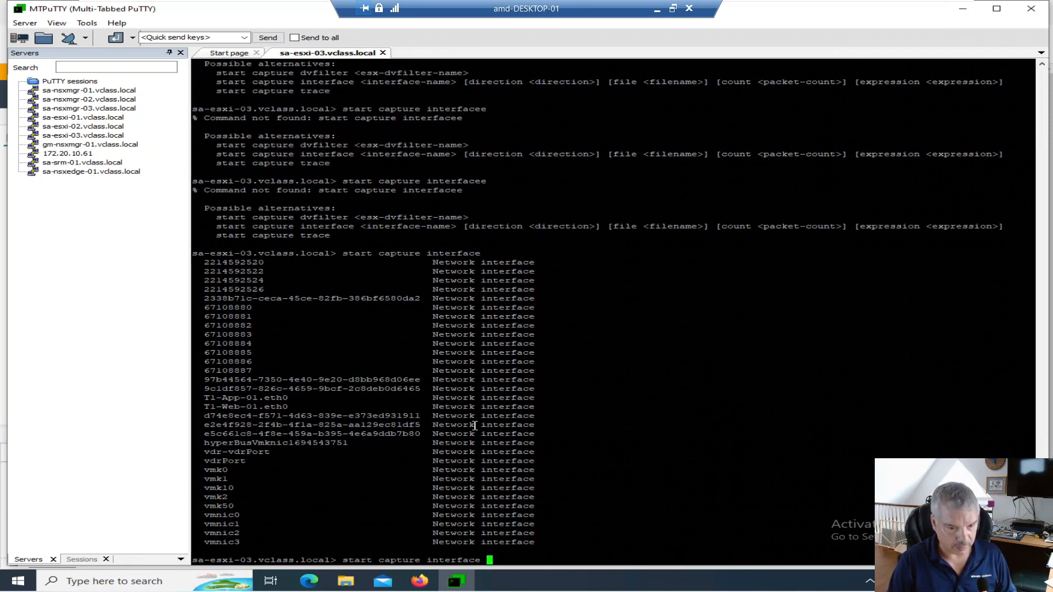
key(Tab)
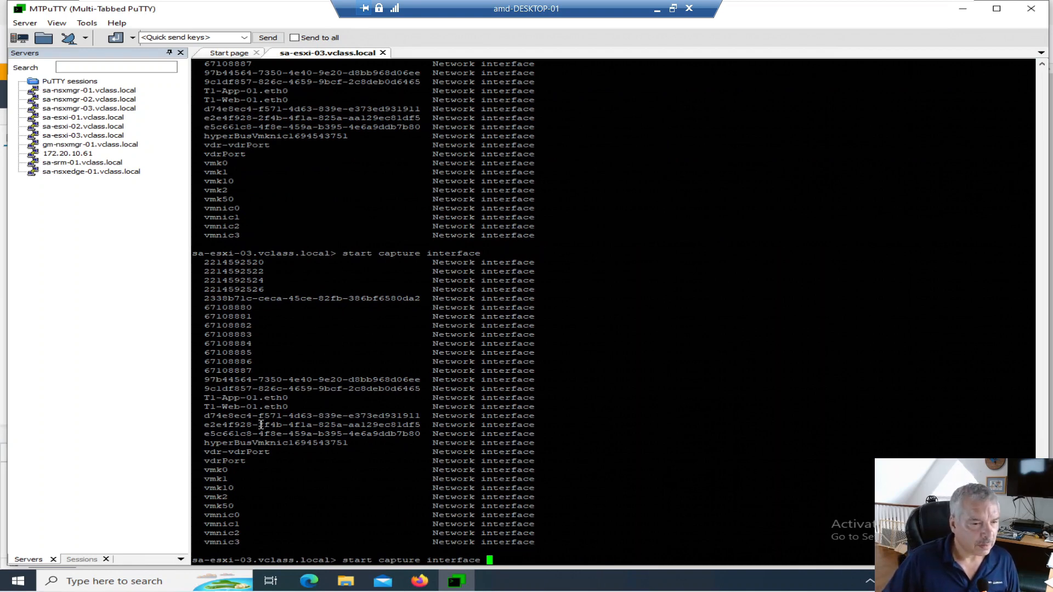
drag(240, 488, 205, 488)
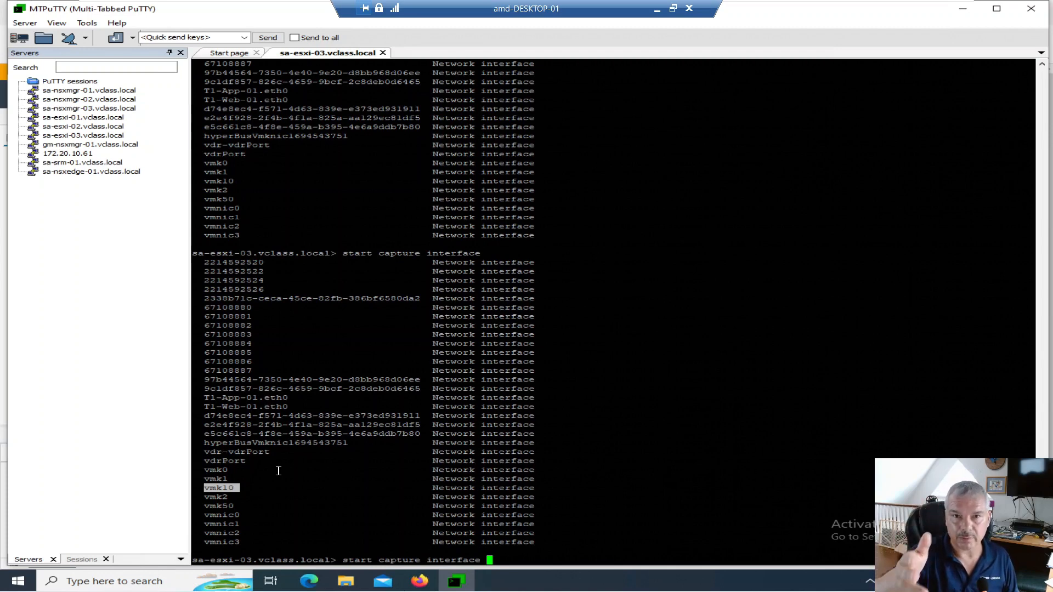
Check the capture options for vmnic2, run an unfiltered packet capture on it and stop the capture.
text(v)
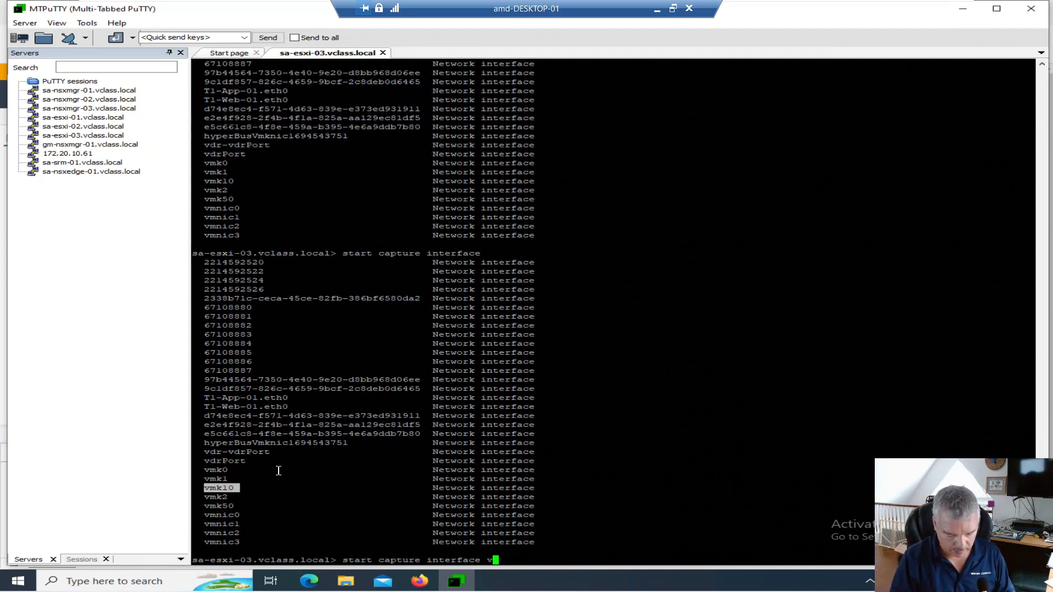
text(mnic2)
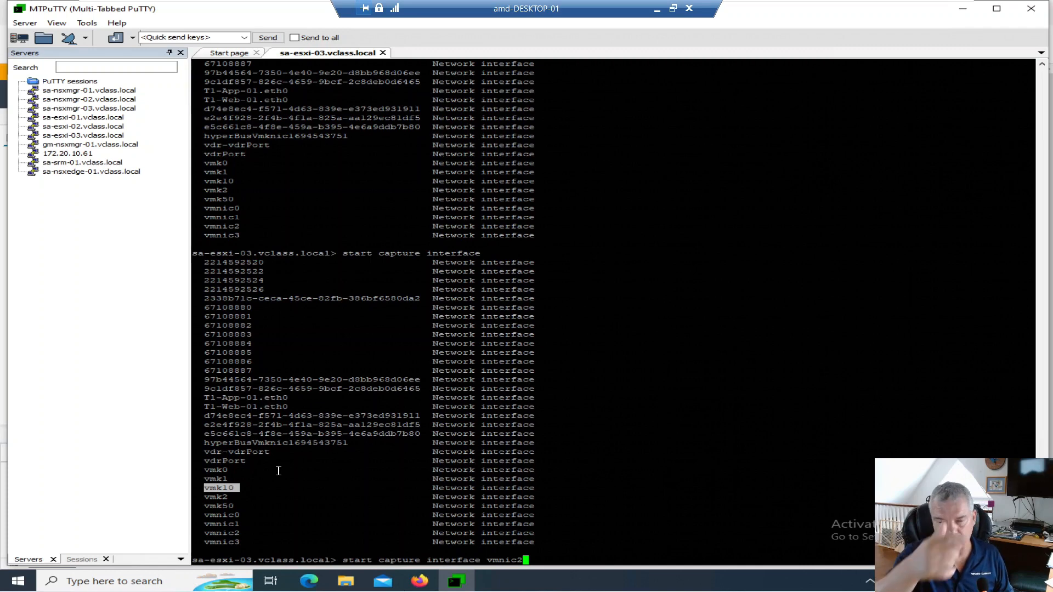
key(question)
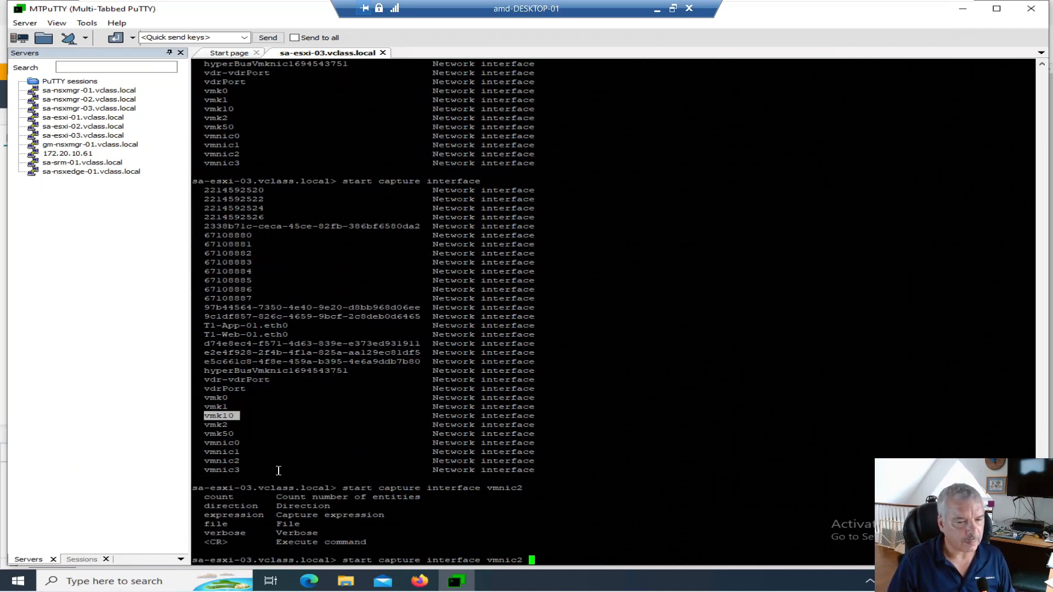
key(Return)
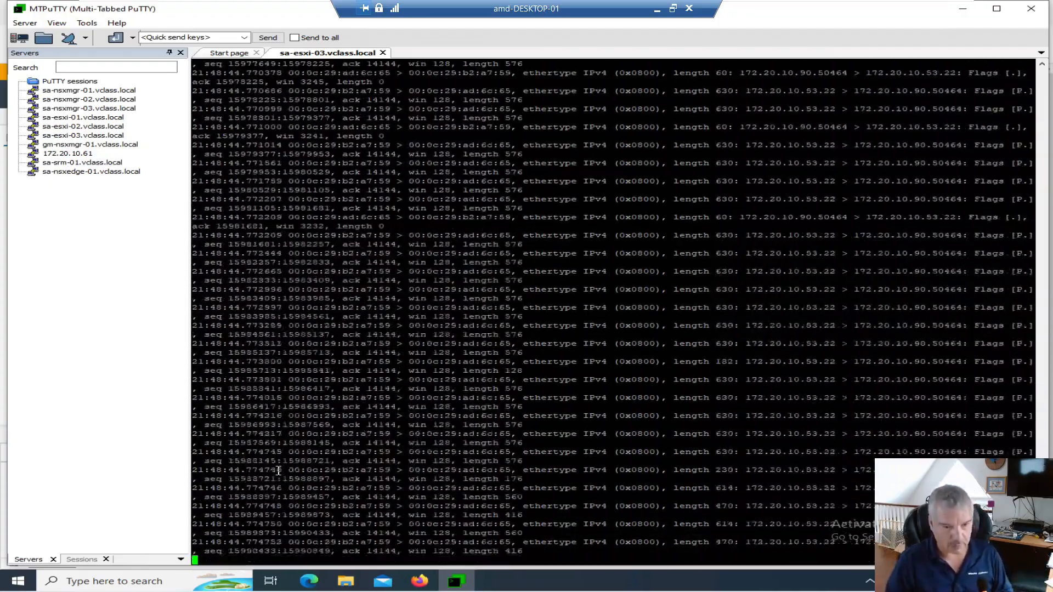
key(ctrl+c)
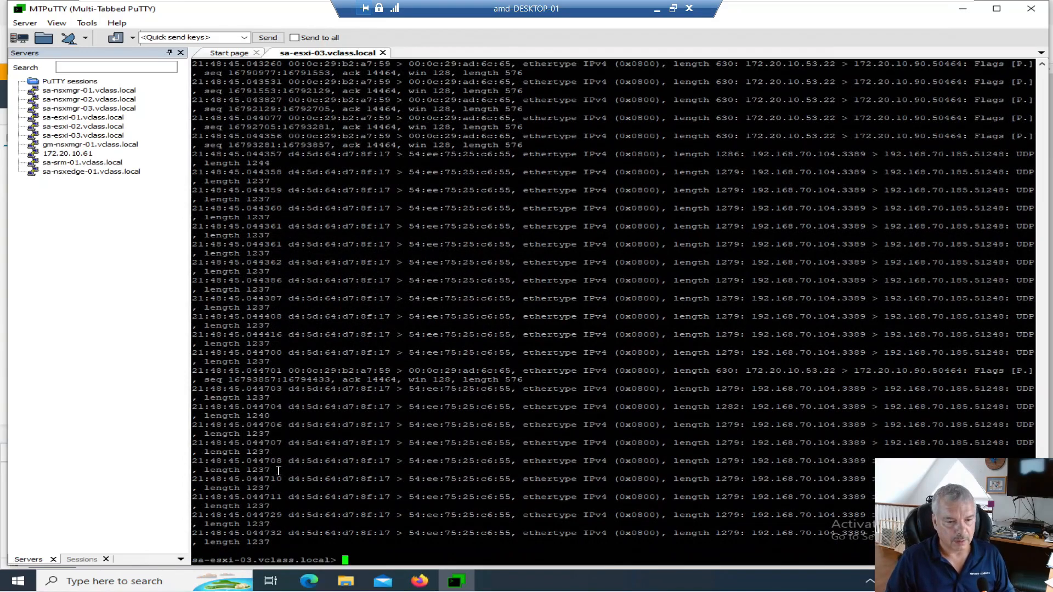
Recall the vmnic2 capture command, list its options and add a count of 10 packets.
key(question)
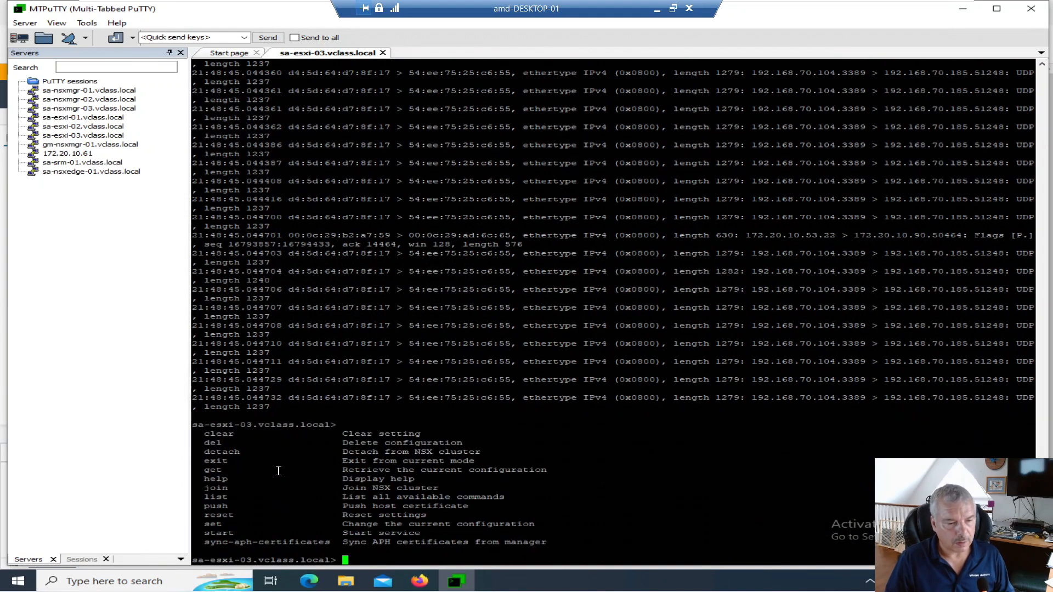
key(Up)
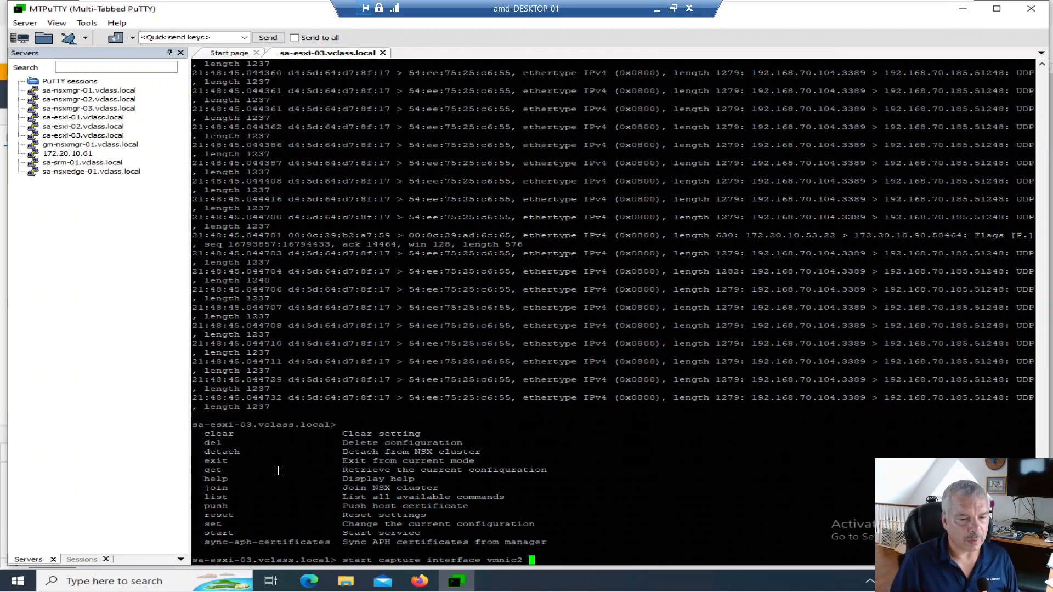
key(question)
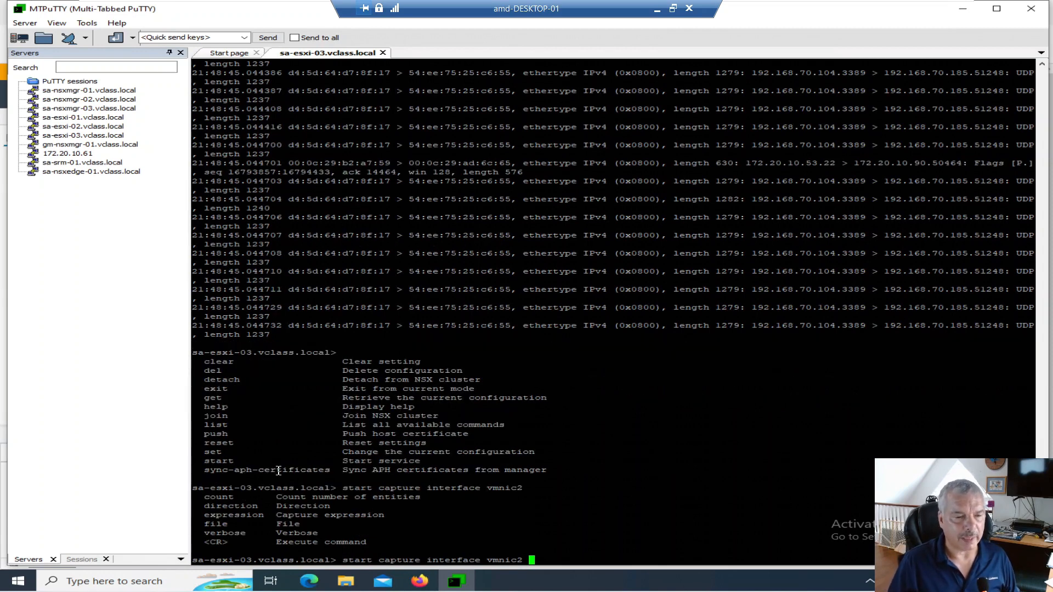
text(count )
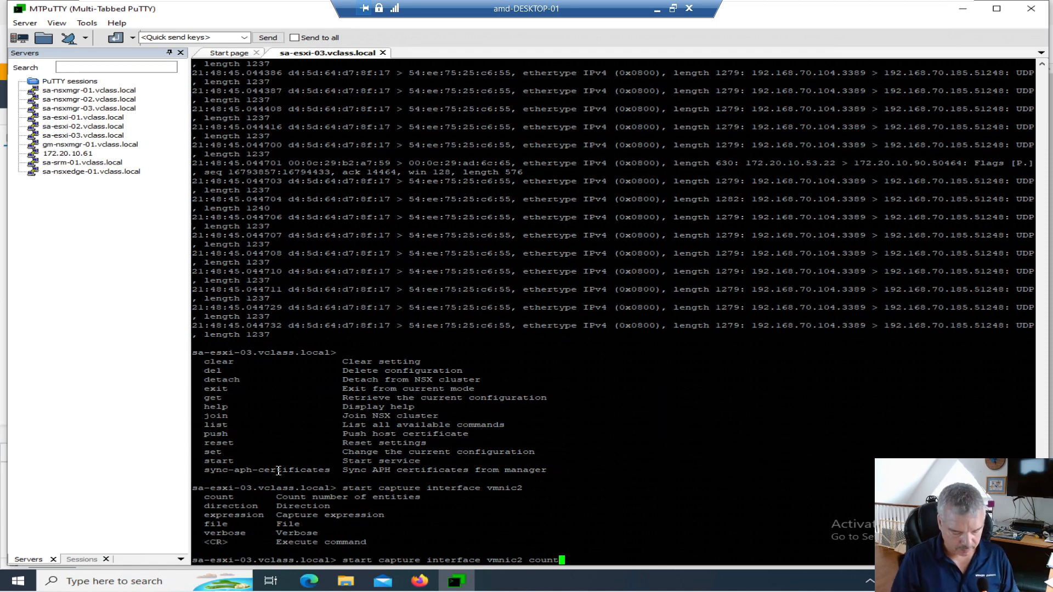
text(10)
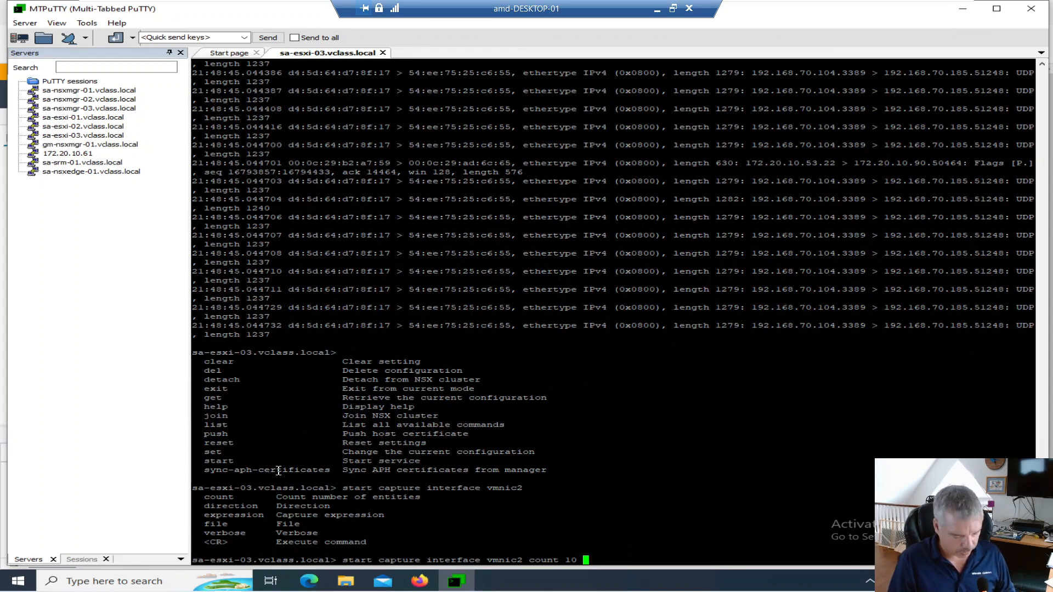
Try to autocomplete a direction option after count 10 in the vmnic2 capture command.
text(direc)
key(BackSpace)
key(BackSpace)
key(BackSpace)
key(BackSpace)
key(BackSpace)
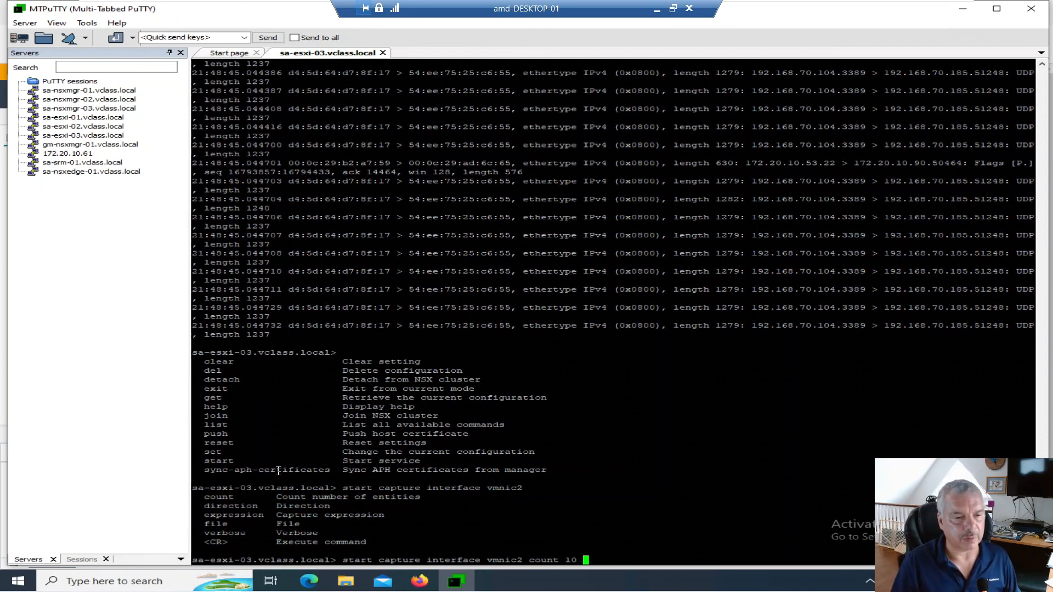
text(dir)
key(Tab)
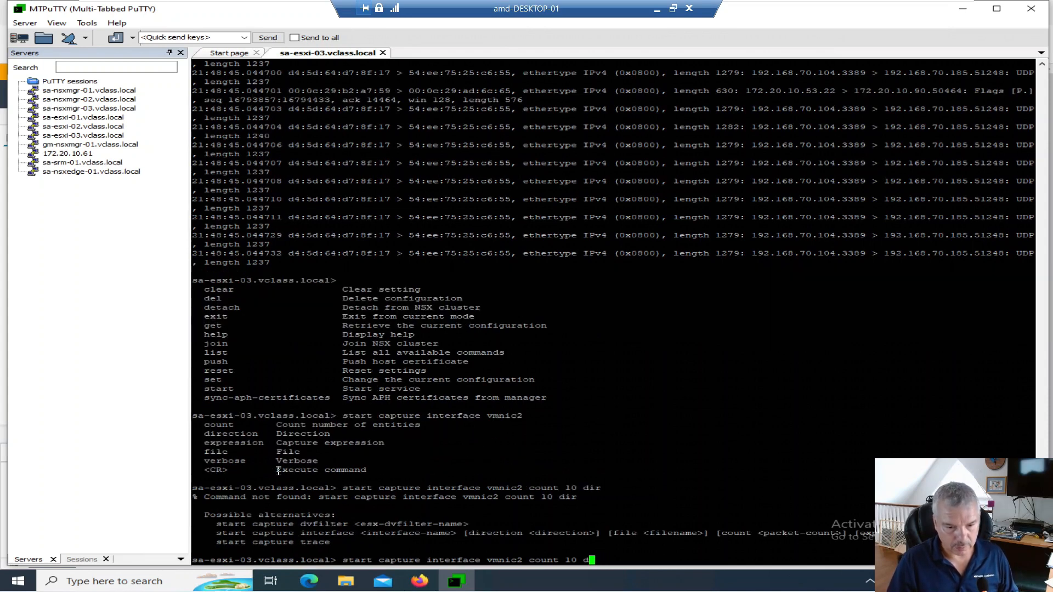
key(Tab)
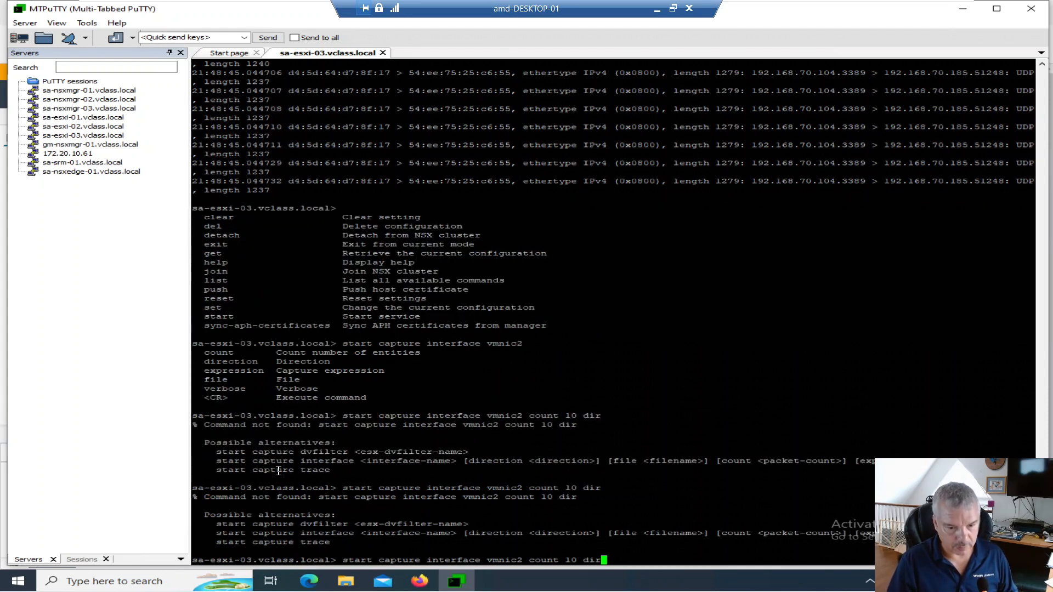
key(BackSpace)
key(BackSpace)
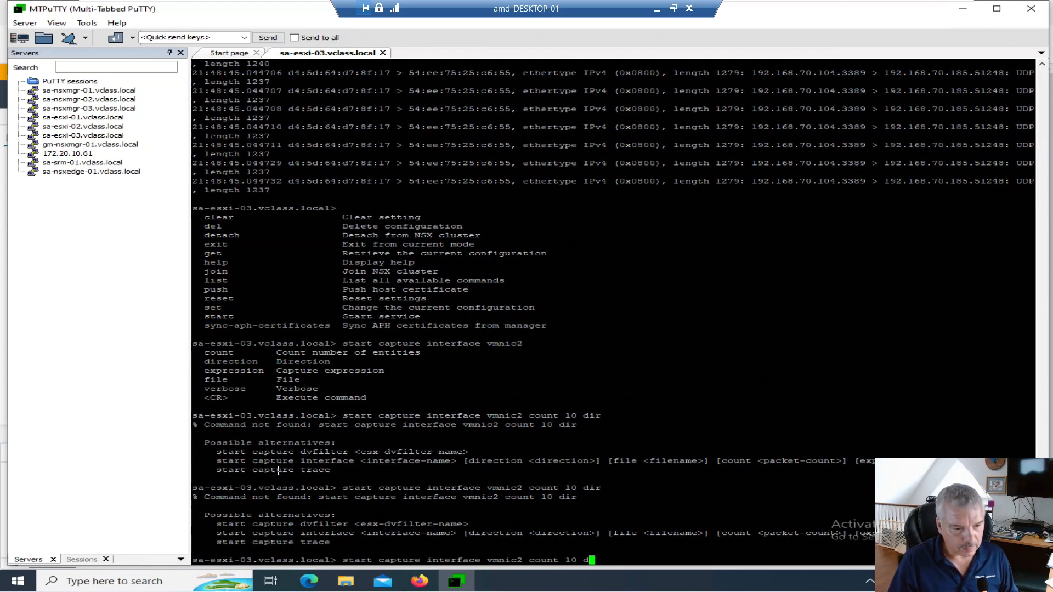
text(direct)
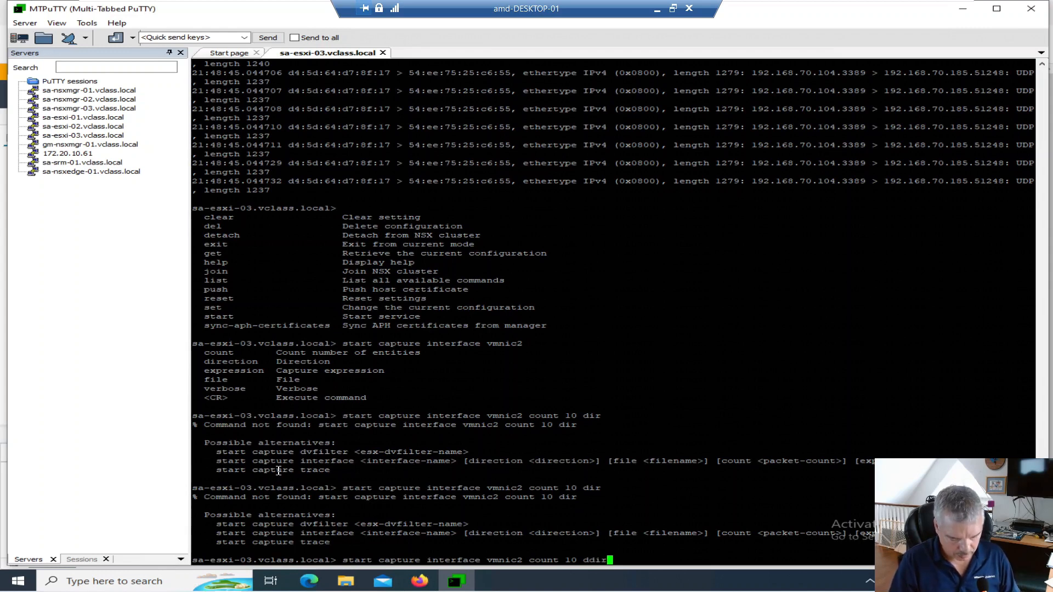
key(BackSpace)
key(BackSpace)
key(BackSpace)
key(BackSpace)
key(BackSpace)
key(BackSpace)
key(BackSpace)
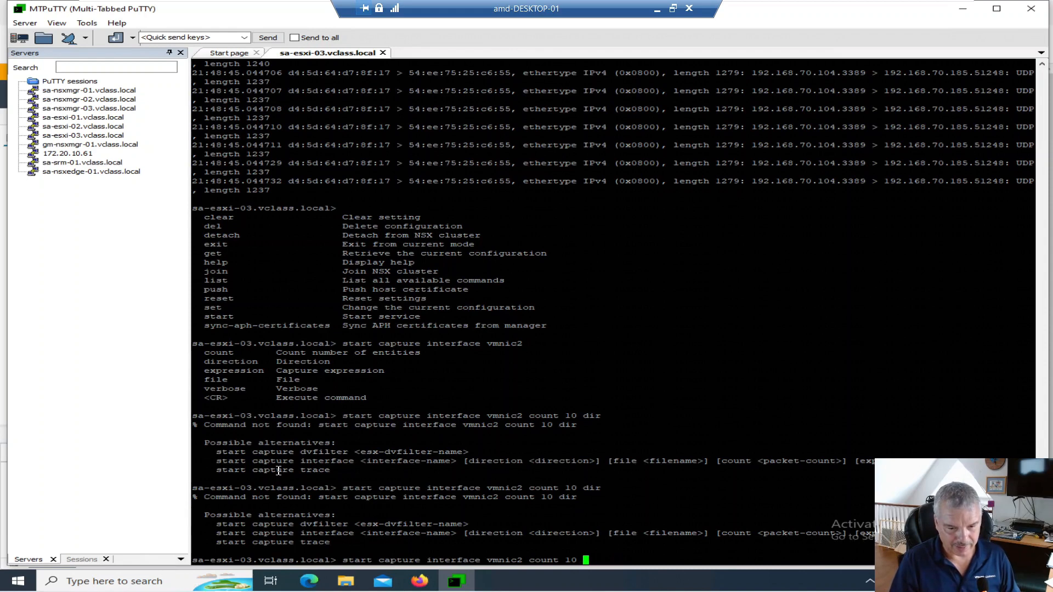
Try direction out after count 10 in the vmnic2 capture command, and retry with direction alone.
text(direction )
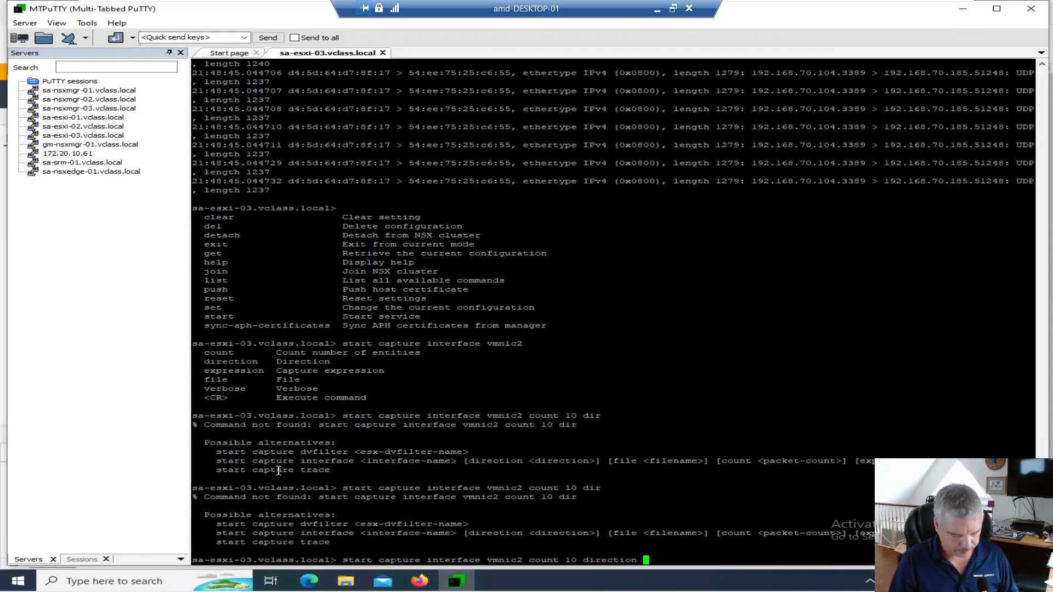
text(out)
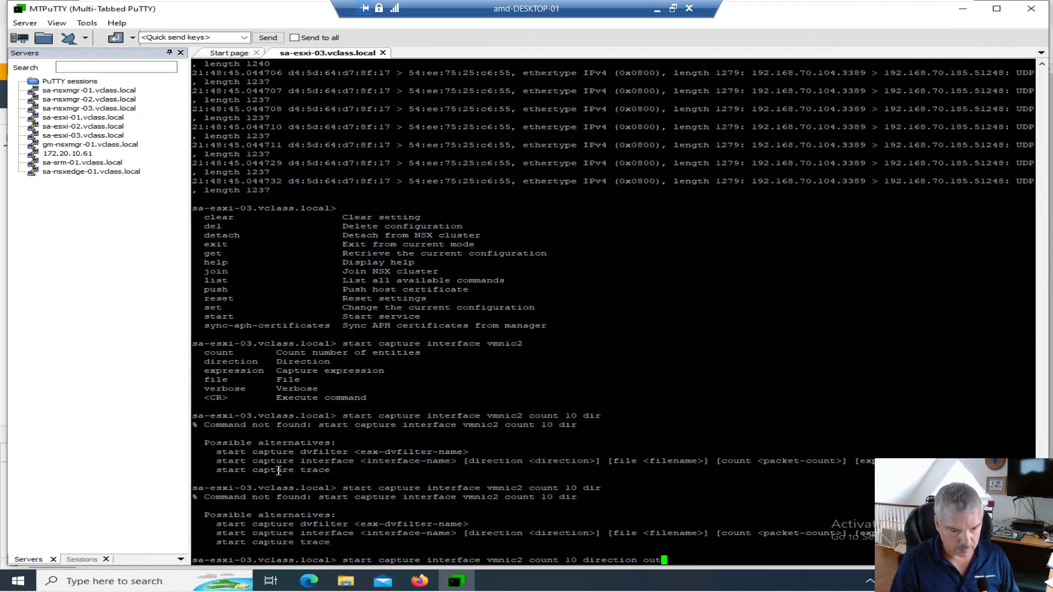
key(Return)
key(BackSpace)
key(BackSpace)
key(BackSpace)
key(Return)
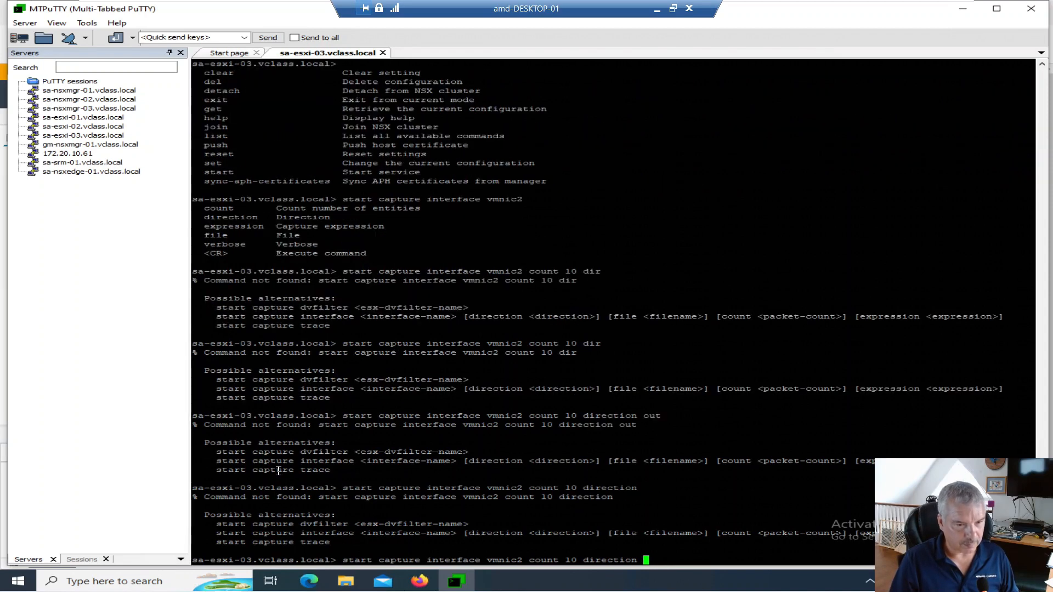
Remove the trailing direction option, insert it before count 10 in the vmnic2 capture command and try that order.
key(BackSpace)
key(BackSpace)
key(BackSpace)
key(BackSpace)
key(BackSpace)
key(BackSpace)
key(BackSpace)
key(BackSpace)
key(BackSpace)
key(BackSpace)
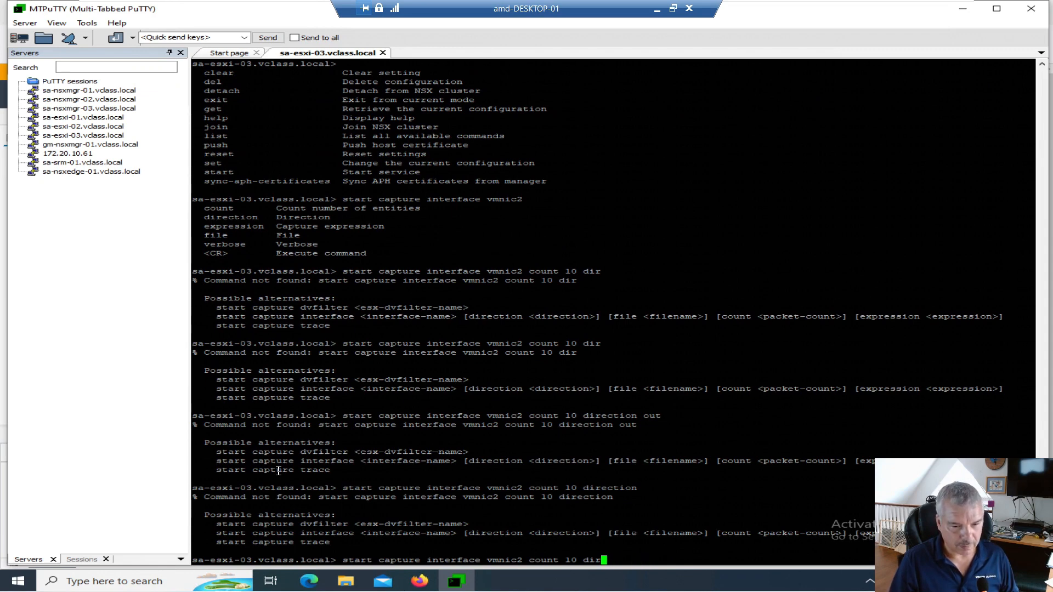
key(Left)
key(Left)
key(Left)
key(Left)
key(Left)
key(Left)
key(Left)
key(Left)
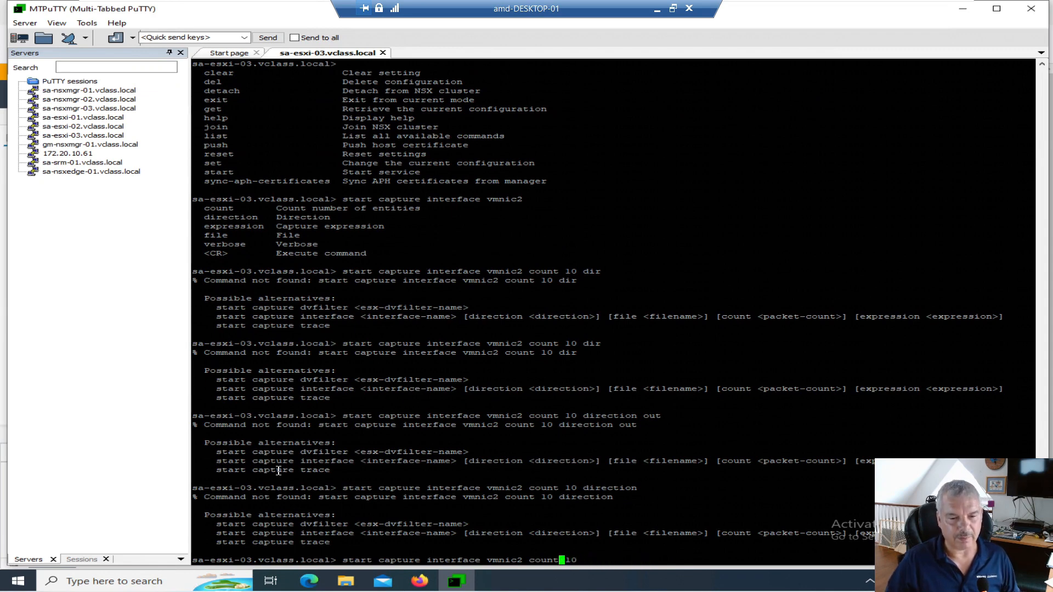
key(Left)
text(directio)
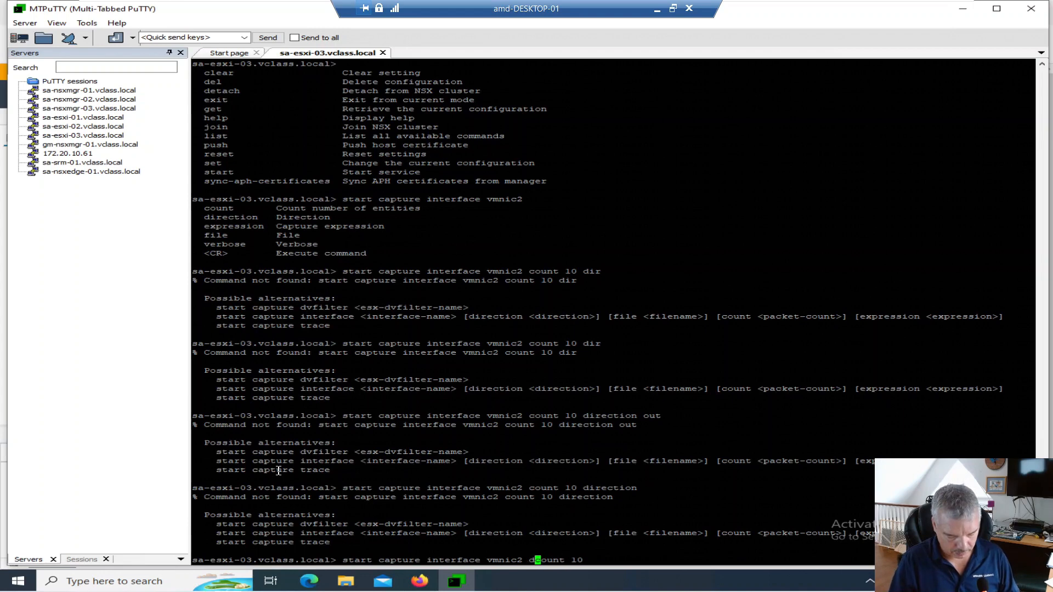
text(n)
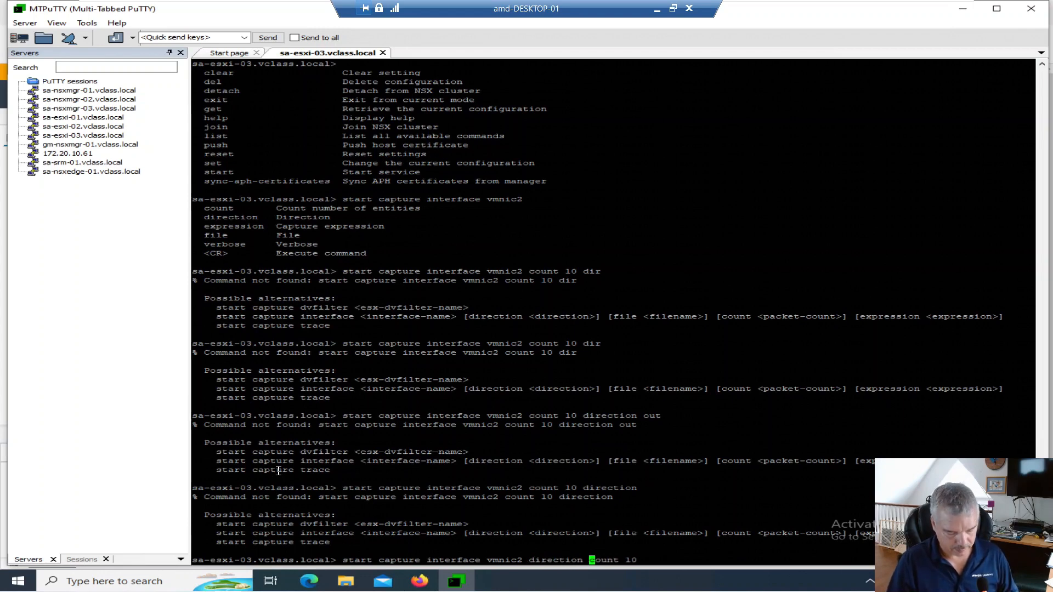
key(Return)
Cut the recalled command back to start capture interface vmnic2 direction and list the accepted direction values.
key(Up)
key(BackSpace)
key(BackSpace)
key(BackSpace)
key(BackSpace)
key(BackSpace)
key(BackSpace)
key(BackSpace)
key(BackSpace)
key(BackSpace)
key(BackSpace)
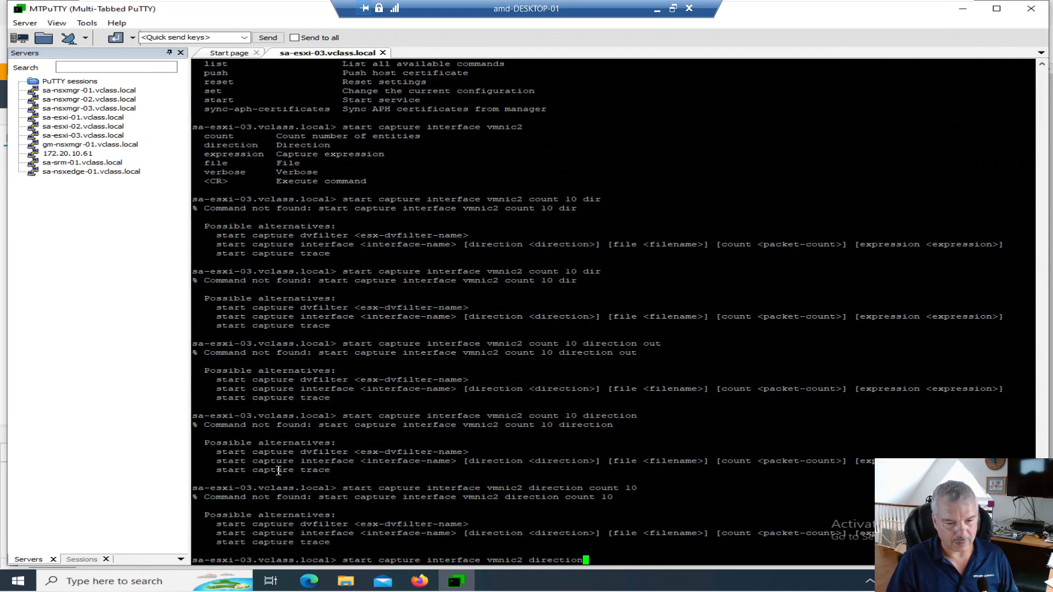
text(?)
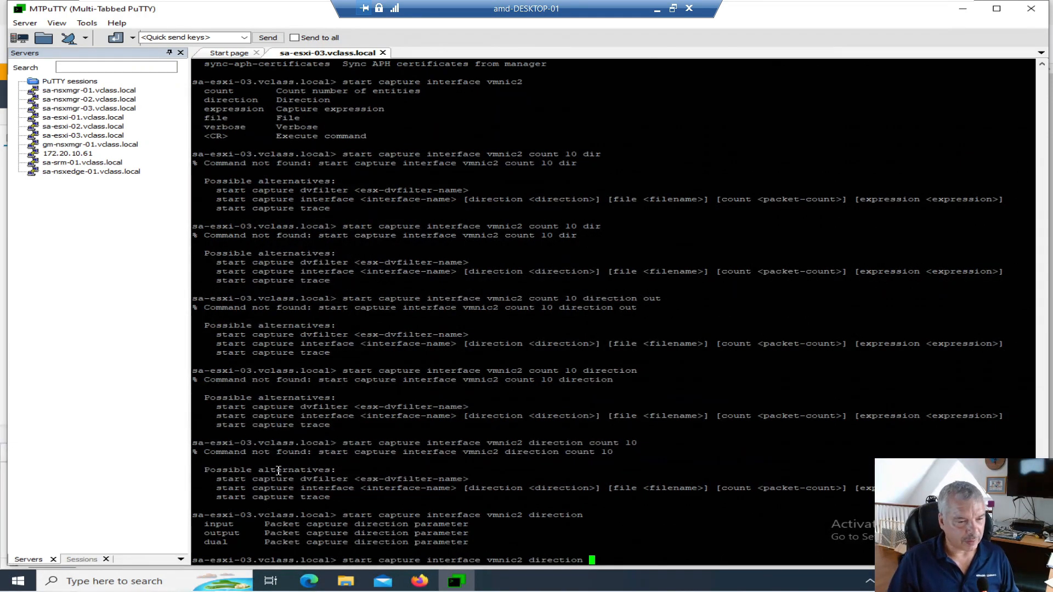
Extend the vmnic2 capture command with direction output and count 10, and abandon it.
text(output )
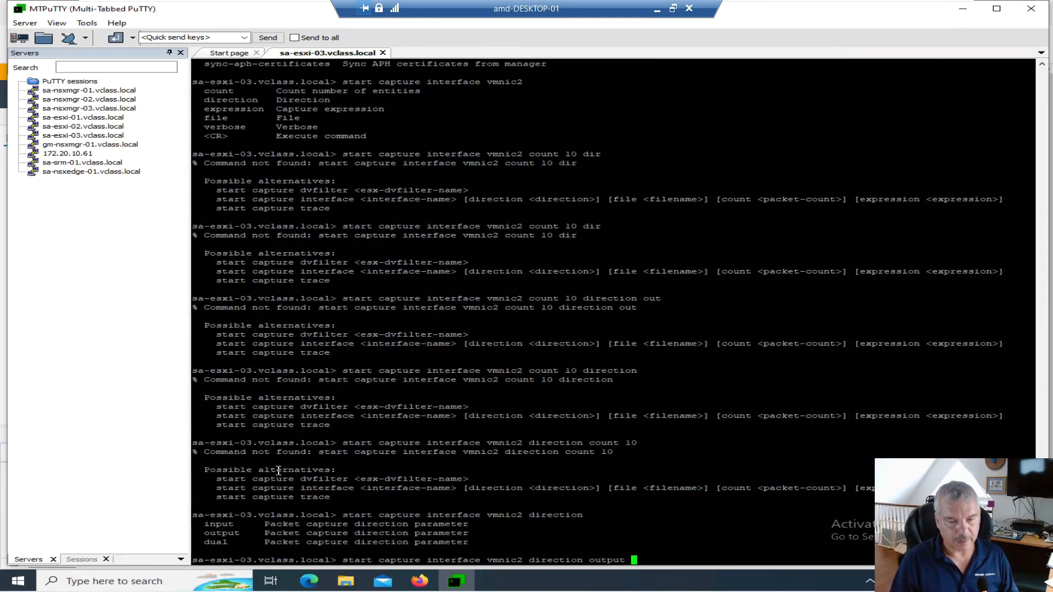
text(count 10)
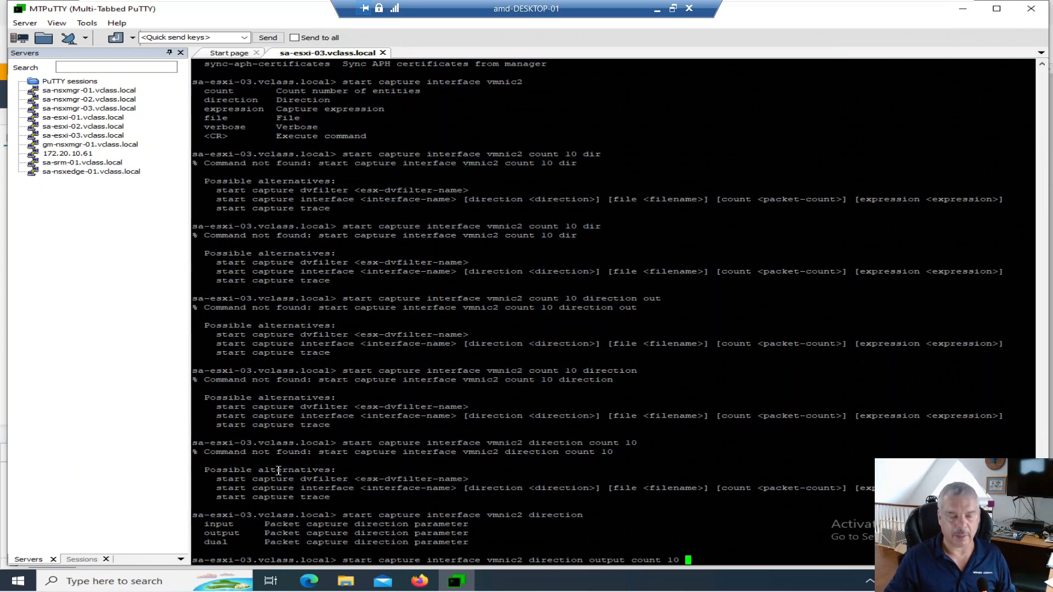
text(q)
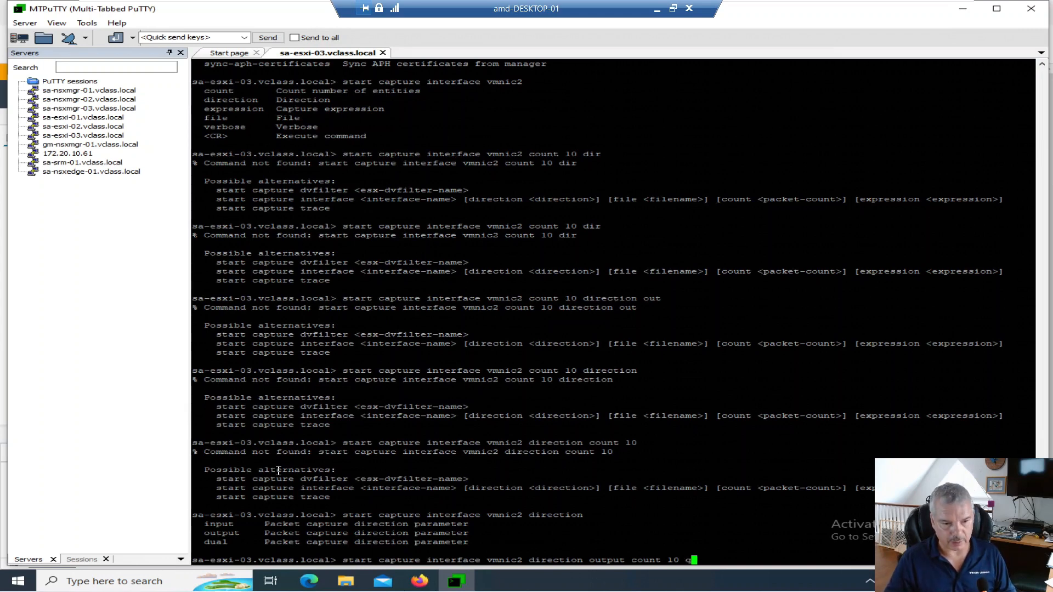
key(Return)
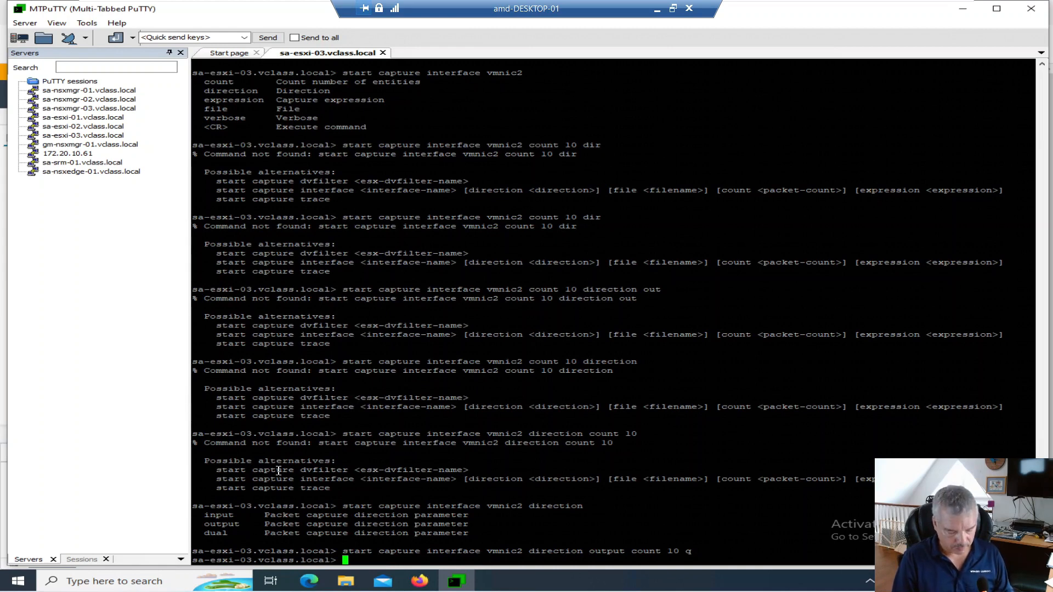
Exit nsxcli to the ESXi shell and list the host's VMkernel interfaces with esxcfg-vmknic -l.
text(exit)
key(Return)
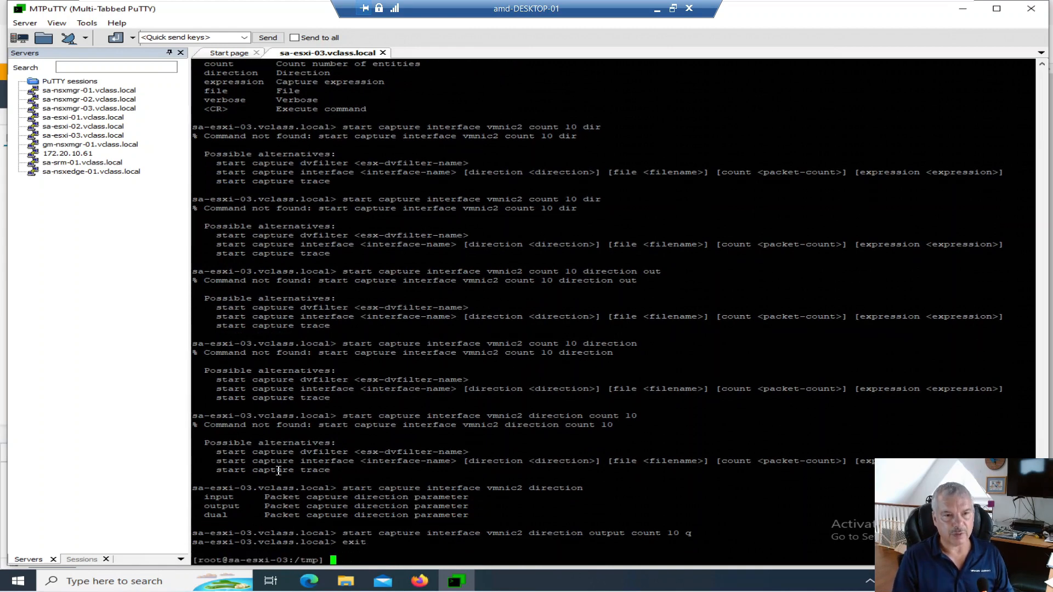
text(e)
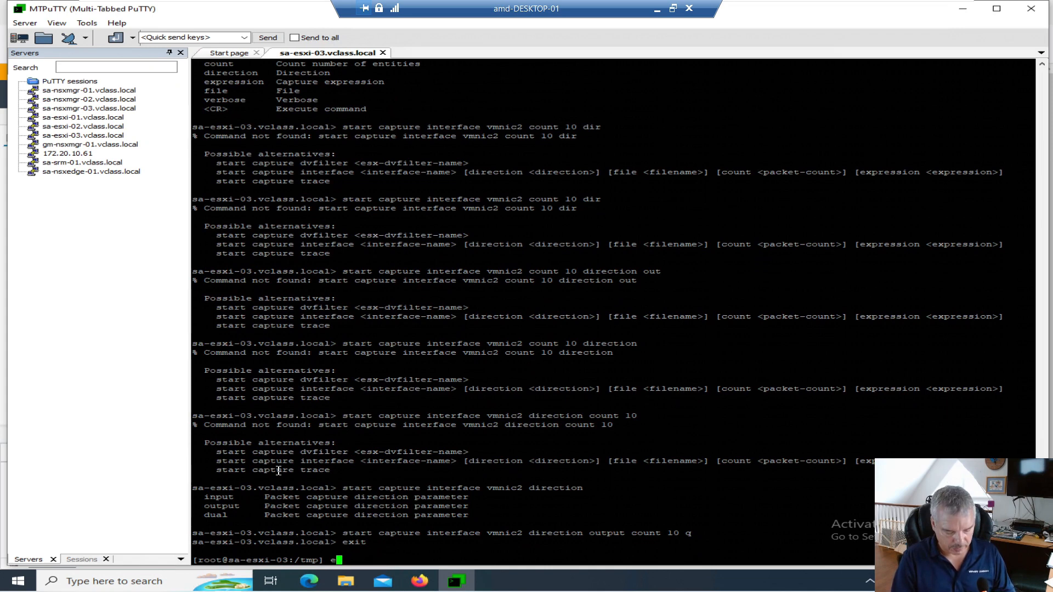
text(sxfg-vmknic -l)
key(Return)
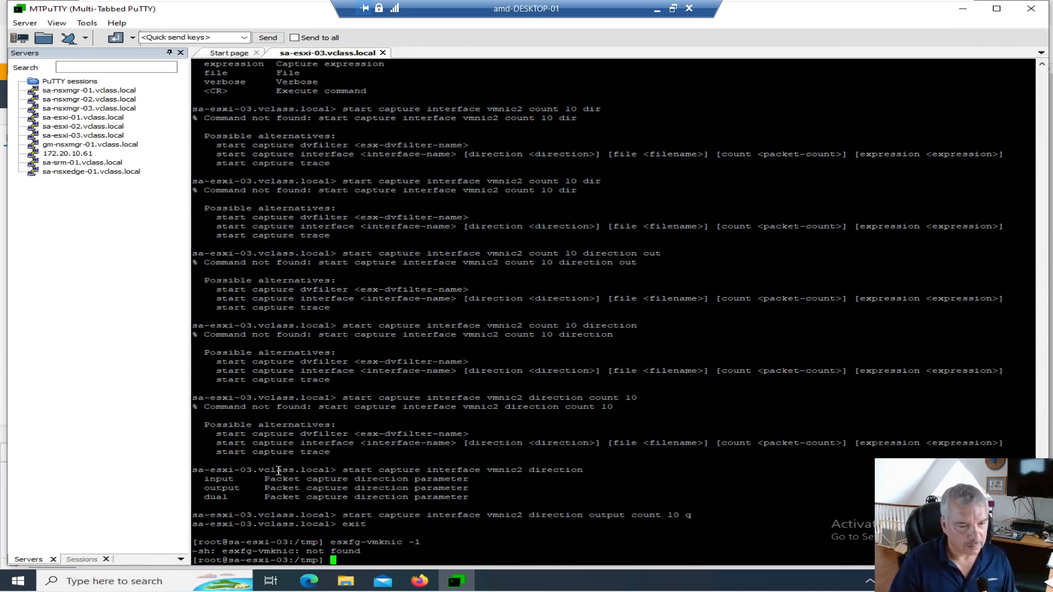
text(esxcfg-vmknic -l)
key(Return)
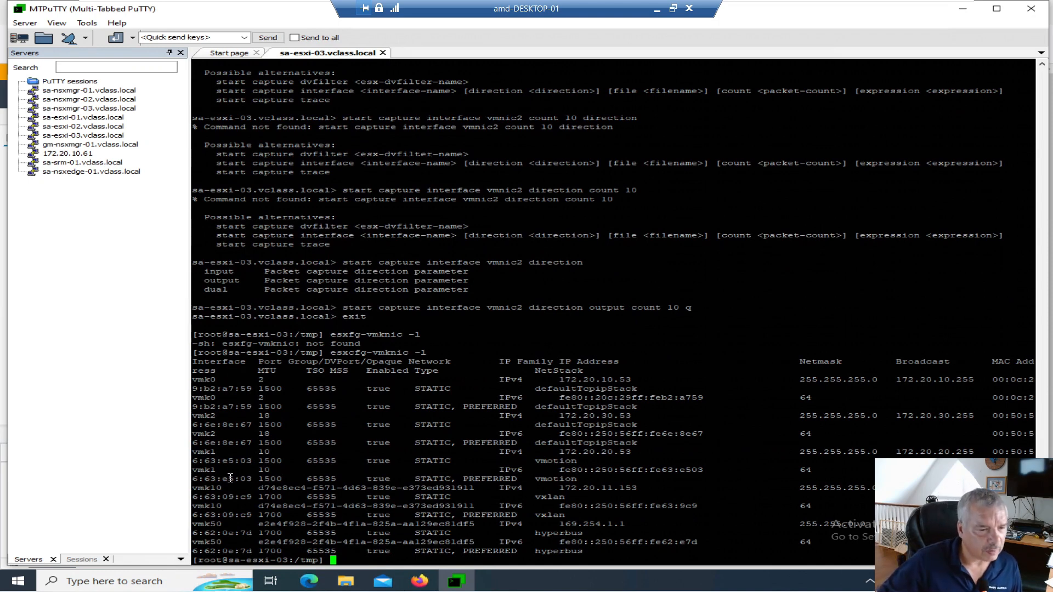
Highlight the vmk10 IPv4 entry in the VMkernel interface list to examine its address.
drag(197, 489, 900, 488)
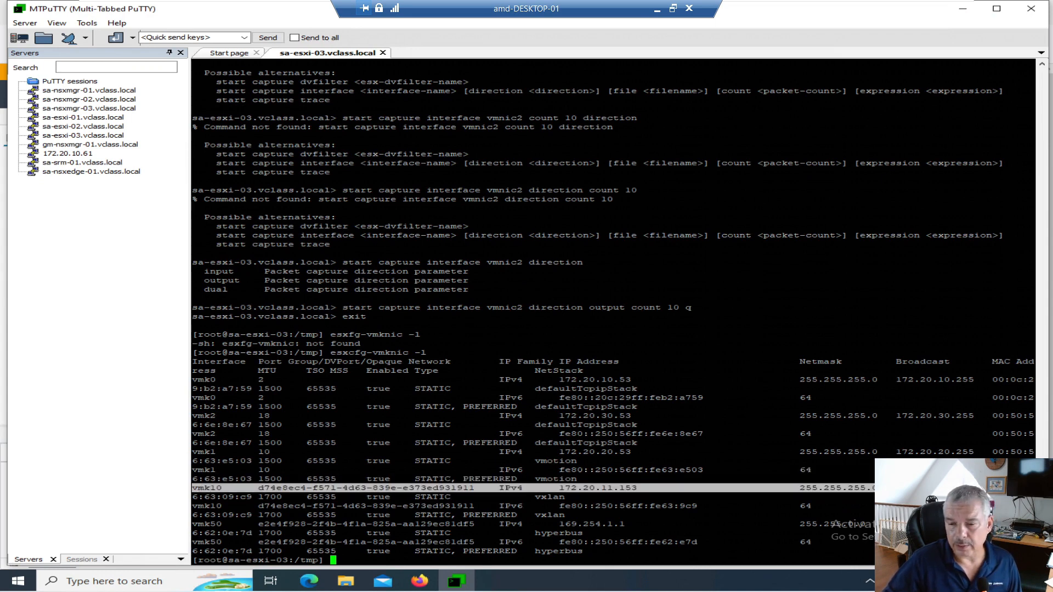
click(900, 488)
drag(899, 488, 253, 497)
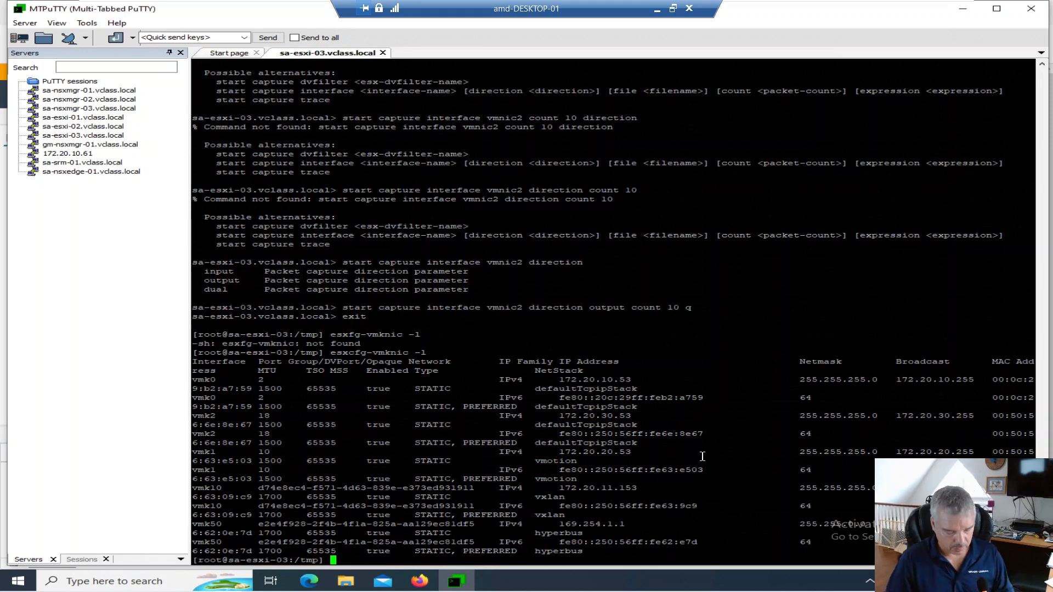
Enter nsxcli, begin a start capture interface command and list the available vmnic interfaces.
text(nsxcli)
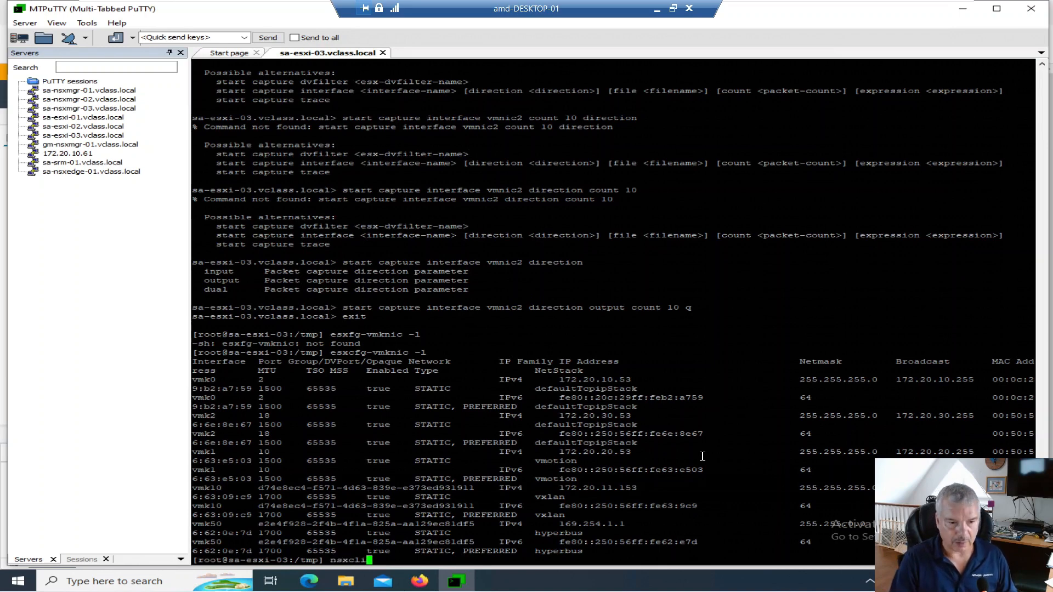
key(Return)
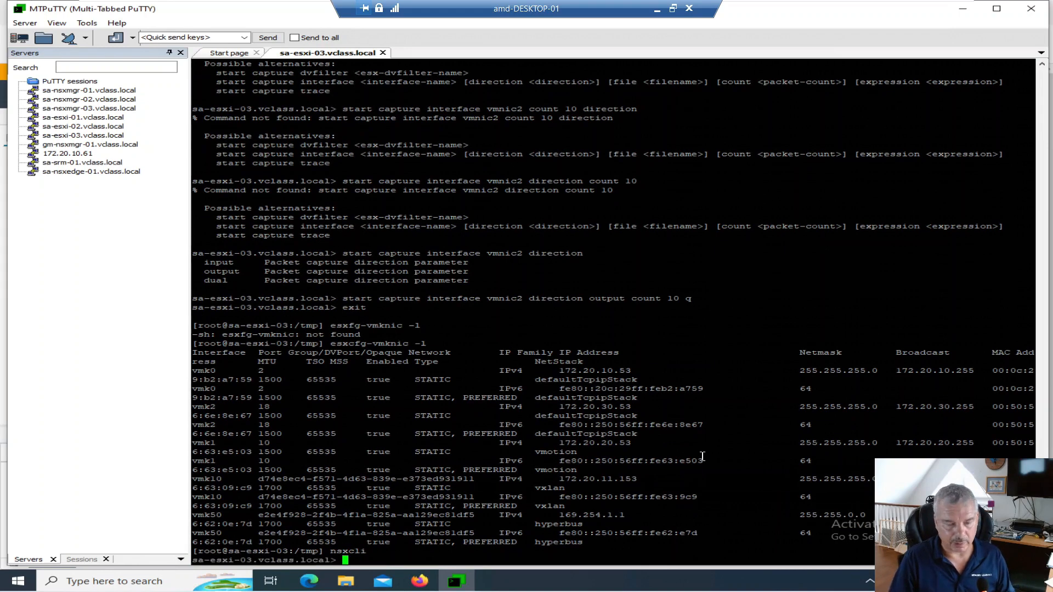
text(start )
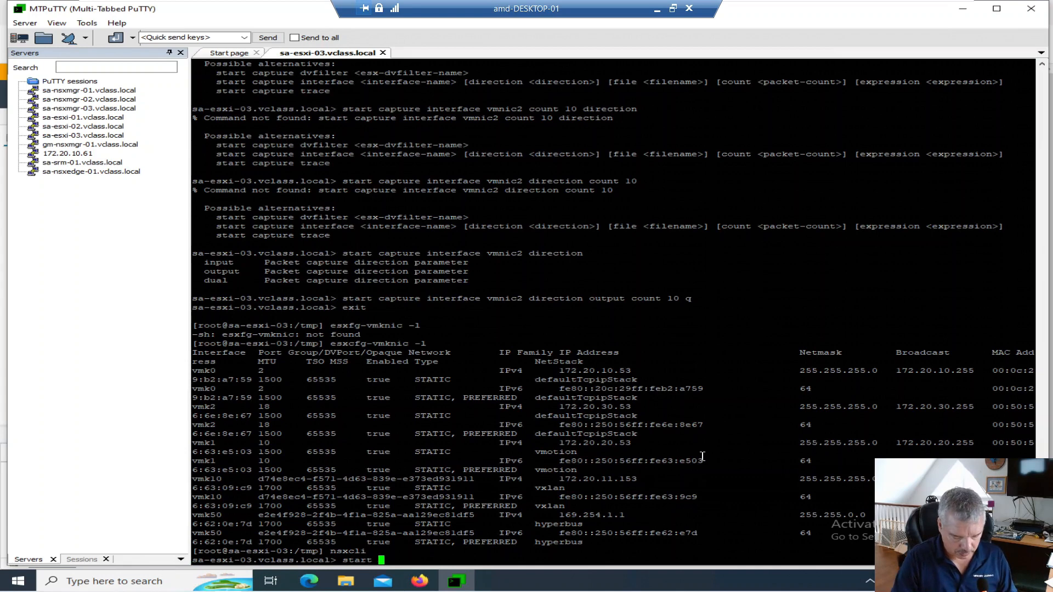
text(capture interface )
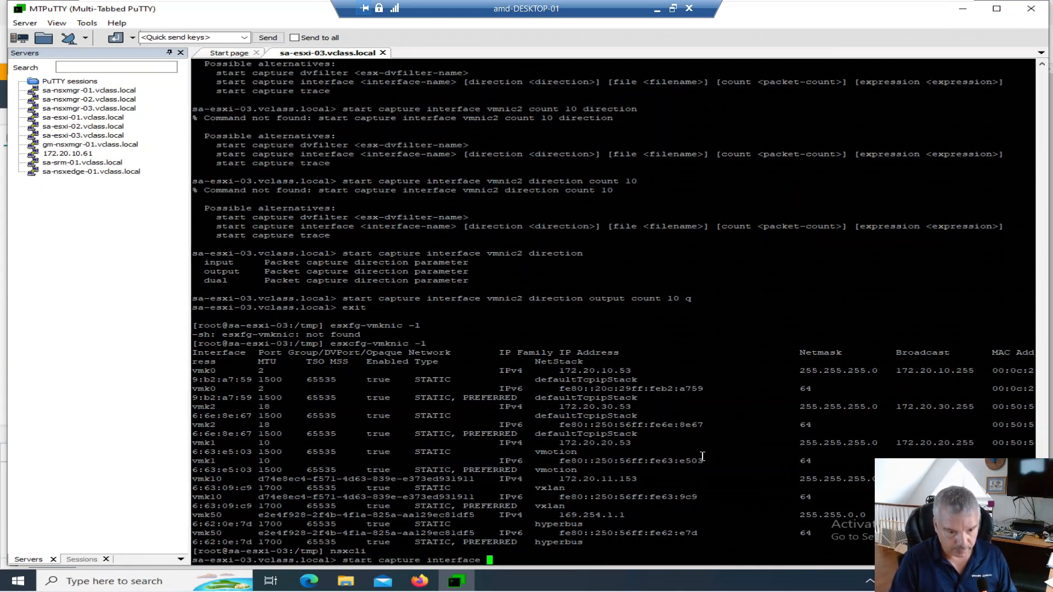
text(vmn)
key(Tab)
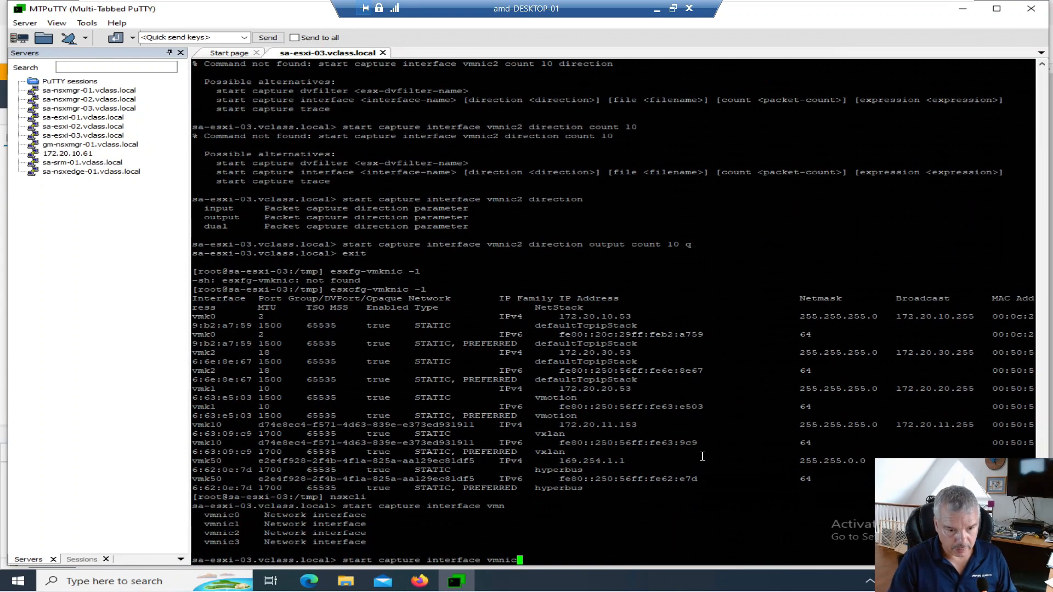
Try to capture vmnic2 traffic in the output direction with expression ip 172.20.11.153 followed by count 10.
text(2 dire)
key(Tab)
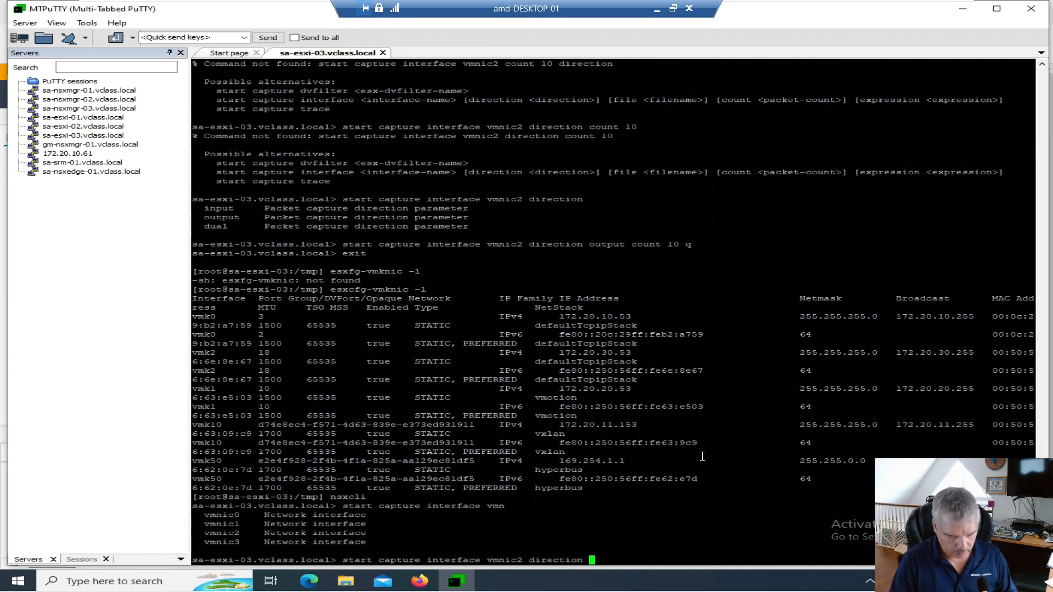
text(output)
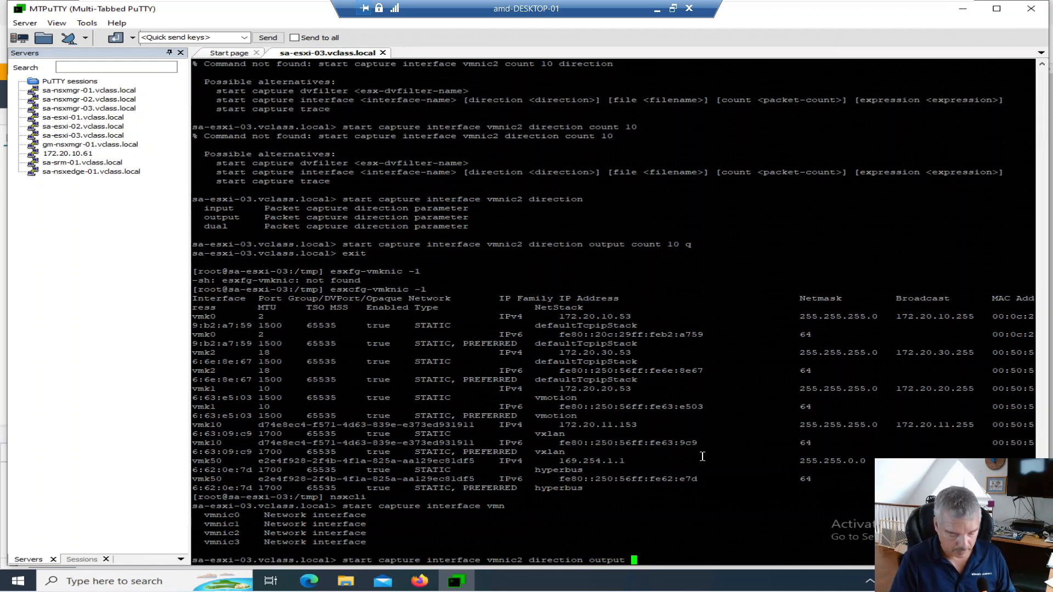
text( expre)
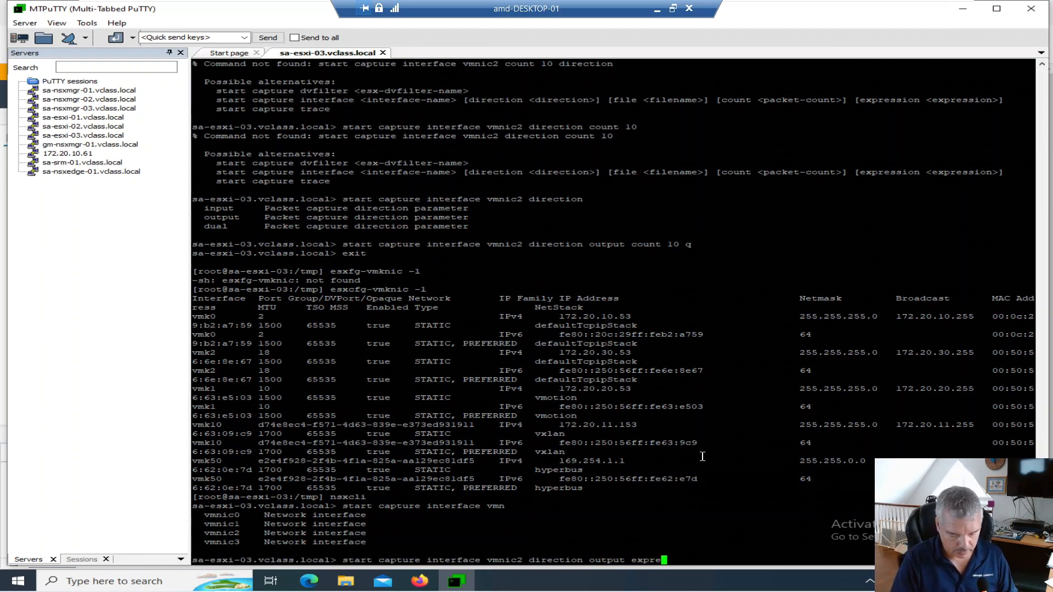
text(ssion ip 17)
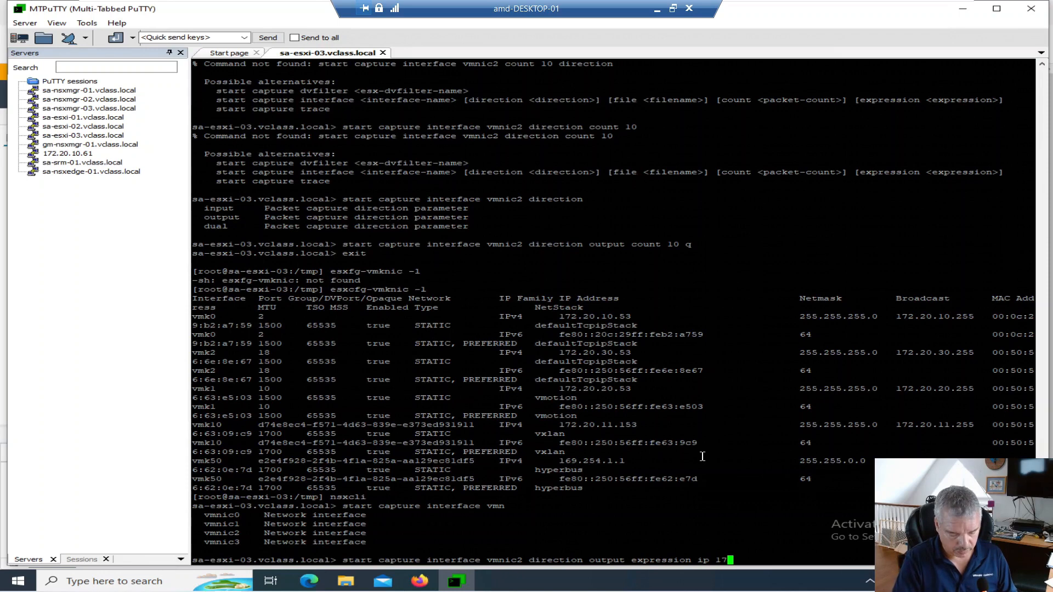
text(2.20.11.153)
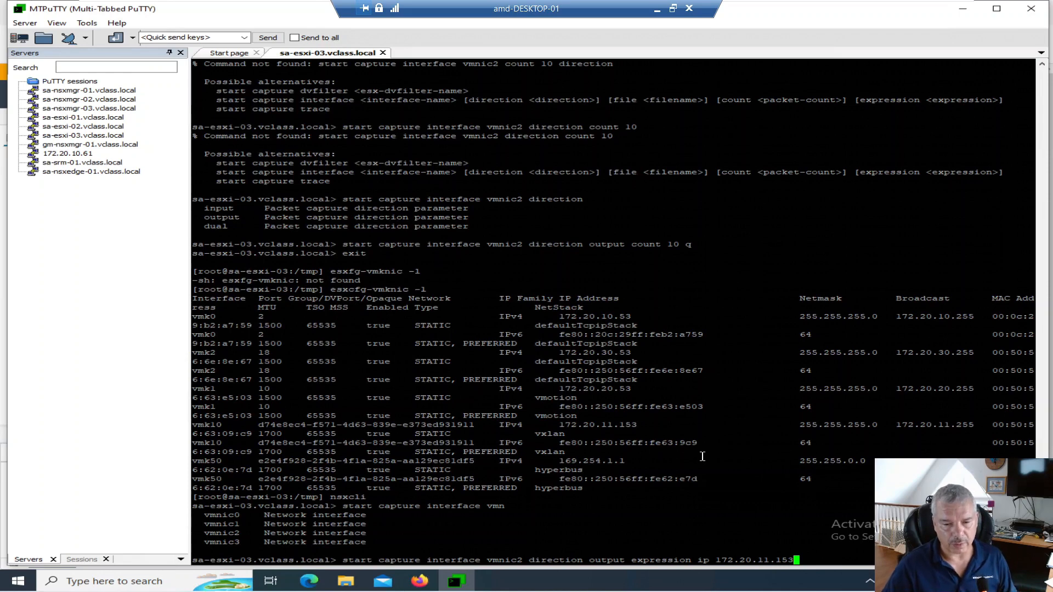
text(count 10)
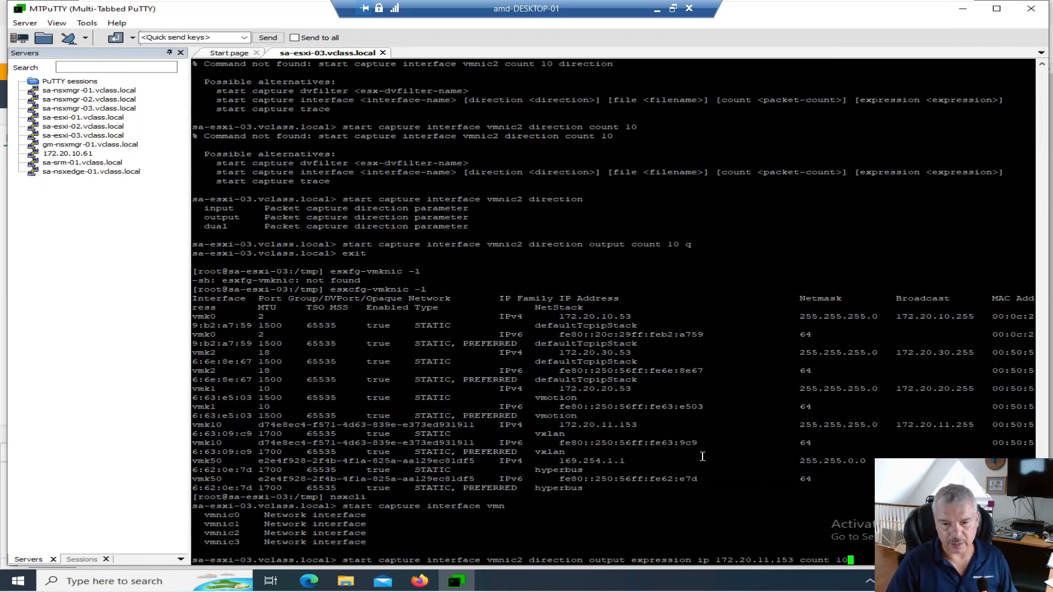
key(Return)
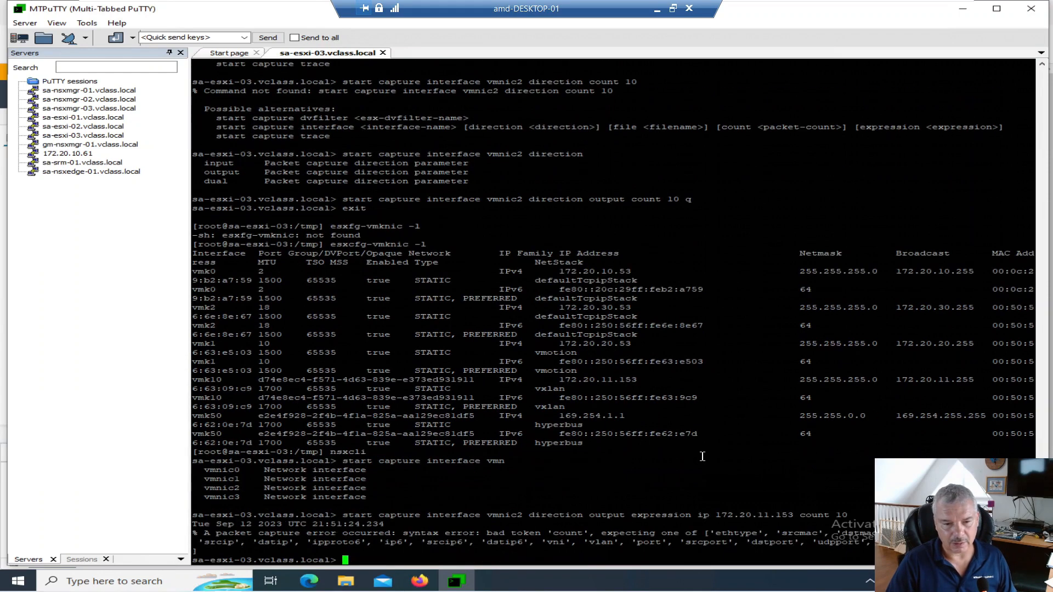
Rearrange the recalled vmnic2 capture command so count 10 precedes expression ip 172.20.11.153, and run it.
key(Up)
key(BackSpace)
key(BackSpace)
key(BackSpace)
key(BackSpace)
key(BackSpace)
key(BackSpace)
key(BackSpace)
key(BackSpace)
key(BackSpace)
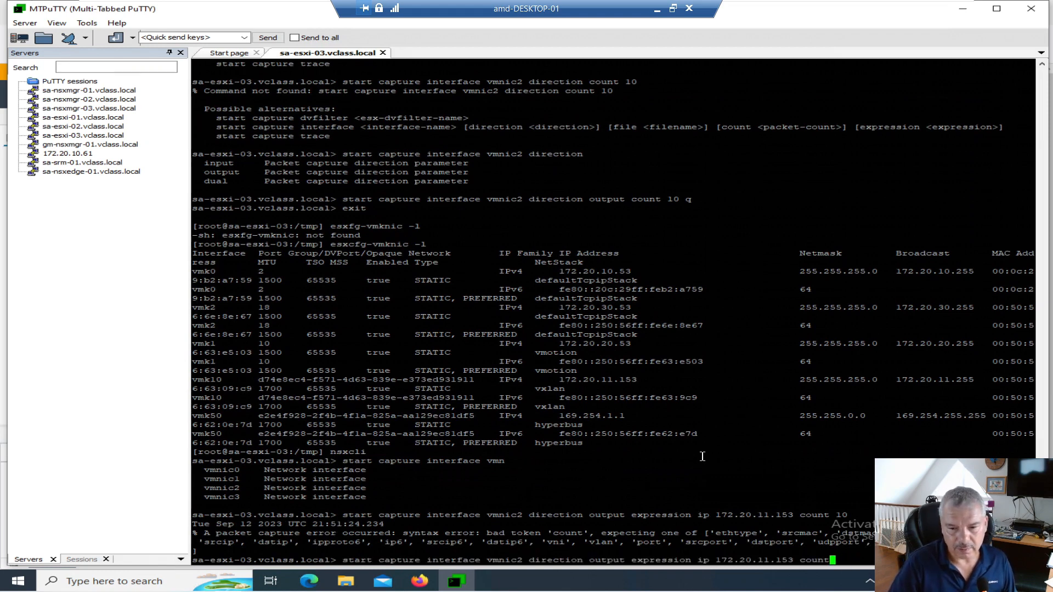
key(Left)
key(Left)
key(Left)
key(Left)
key(Left)
key(Left)
key(Left)
key(Left)
key(Left)
key(Left)
key(Left)
key(Left)
key(Left)
key(Left)
key(Left)
key(Left)
key(Left)
key(Left)
key(Left)
key(Left)
key(Left)
key(Right)
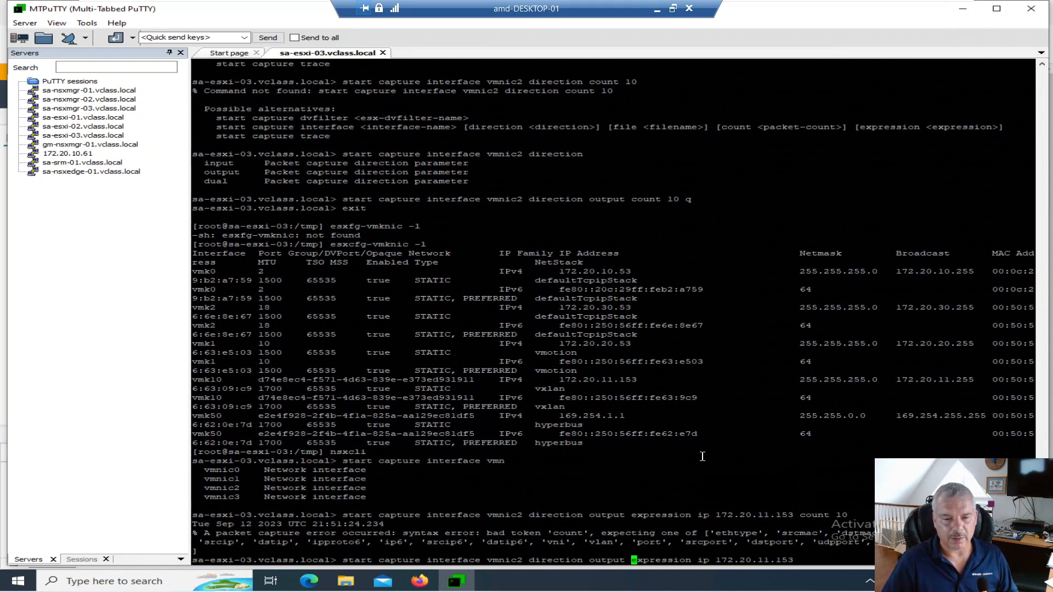
text(count 10)
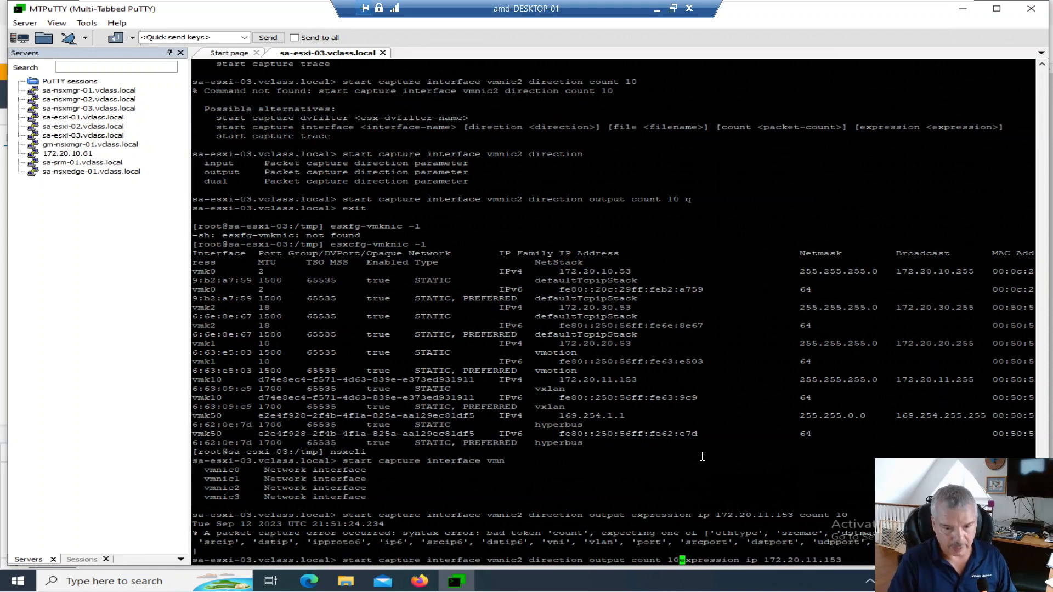
key(Return)
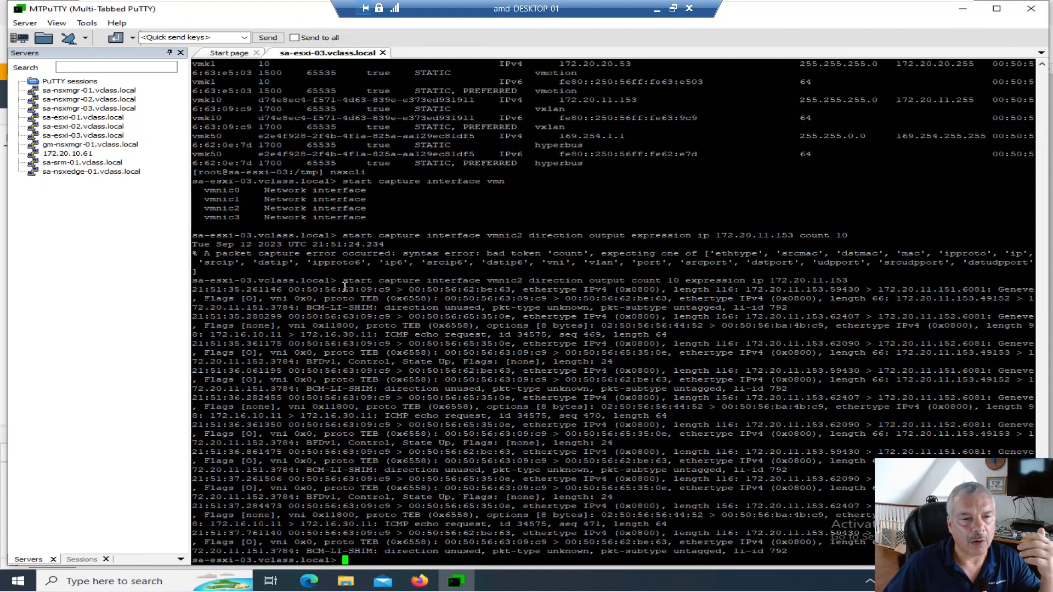
Examine the protocol and VNI fields of the first two captured packets by highlighting them.
drag(300, 289, 610, 296)
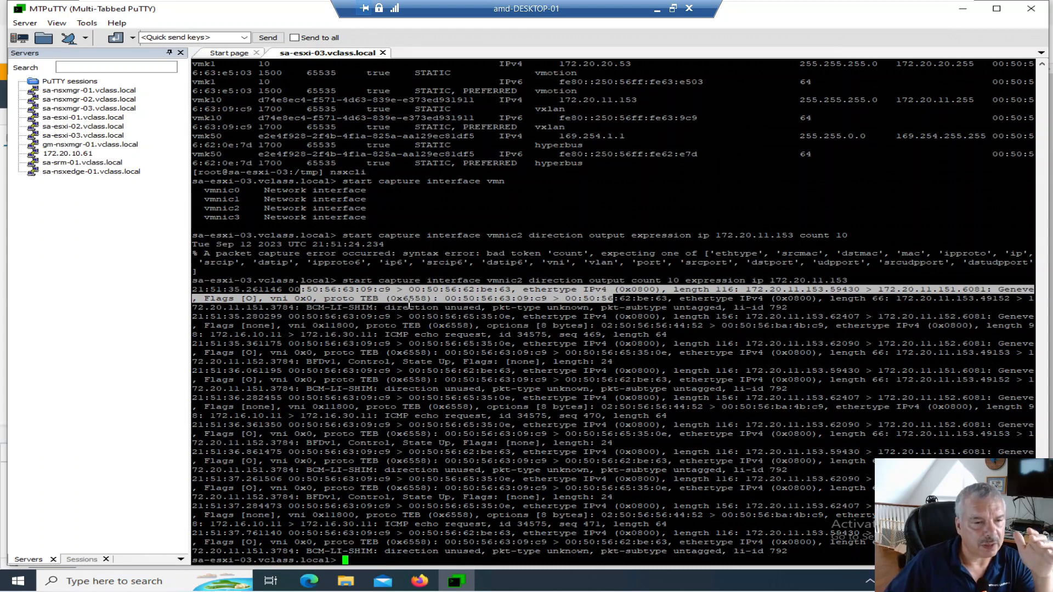
drag(354, 299, 388, 298)
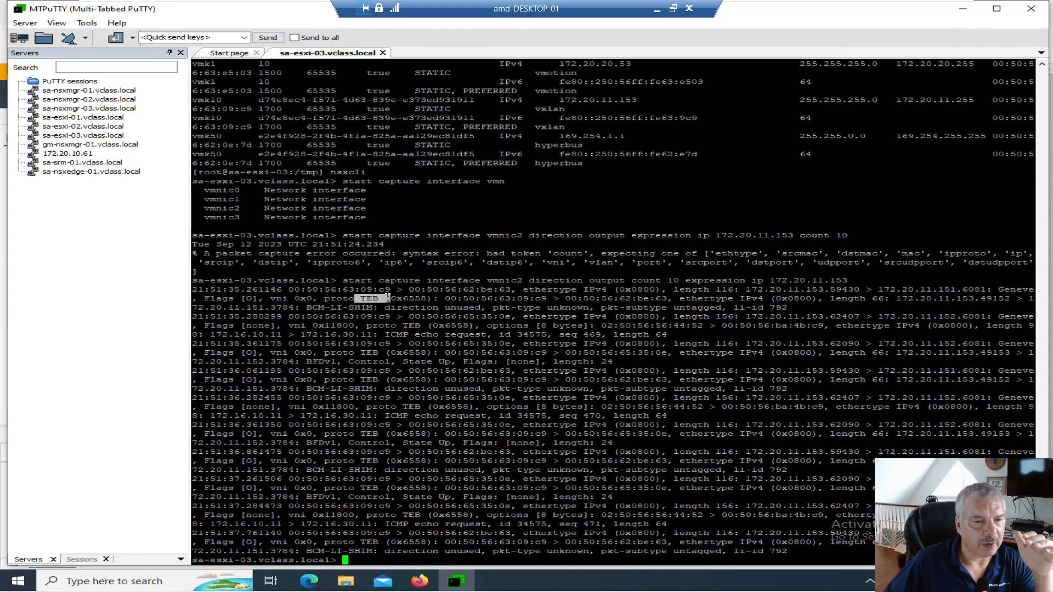
drag(271, 299, 317, 298)
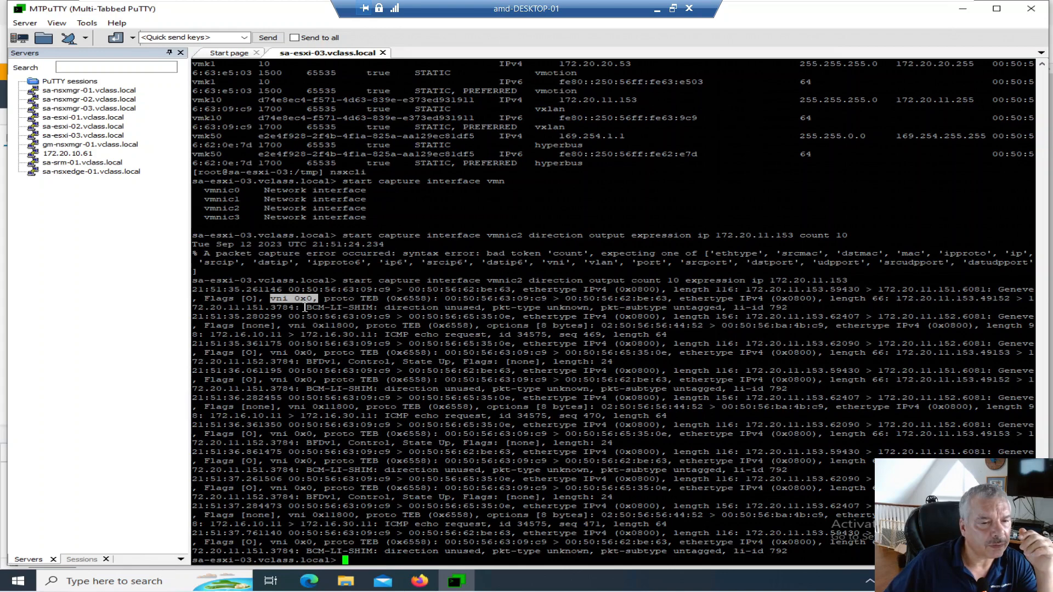
drag(282, 325, 325, 325)
double_click(326, 325)
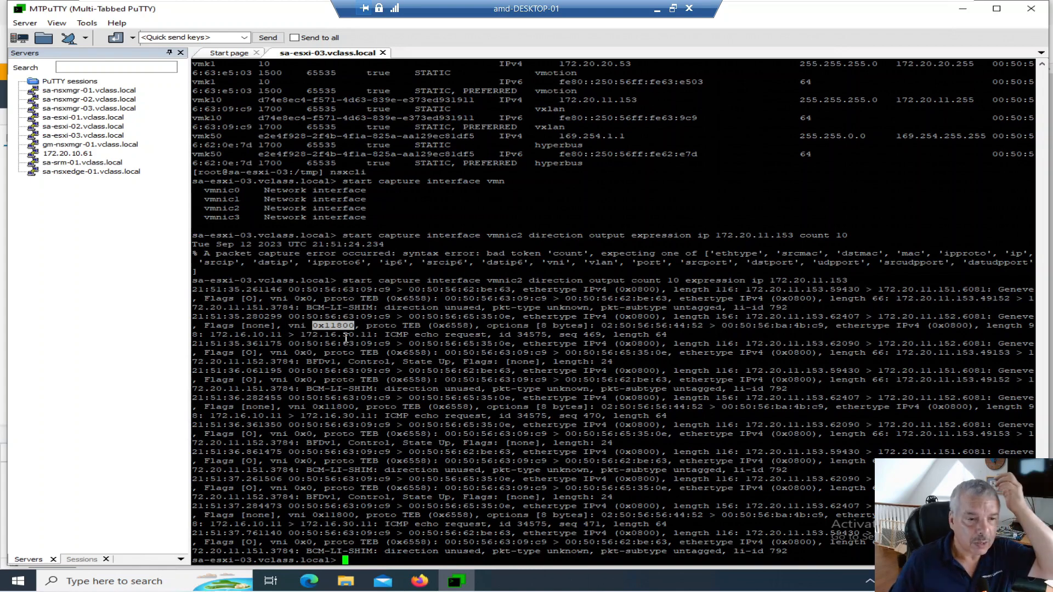
click(310, 326)
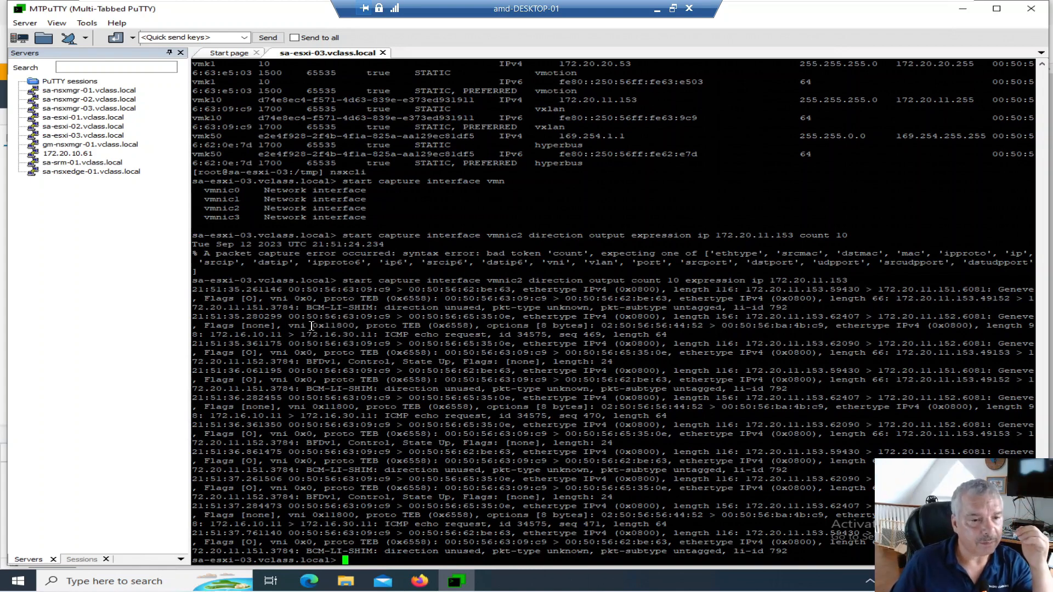
Examine the second packet's outer MAC addresses, source and destination TEP addresses, Geneve label and VNI by highlighting each.
drag(357, 317, 392, 316)
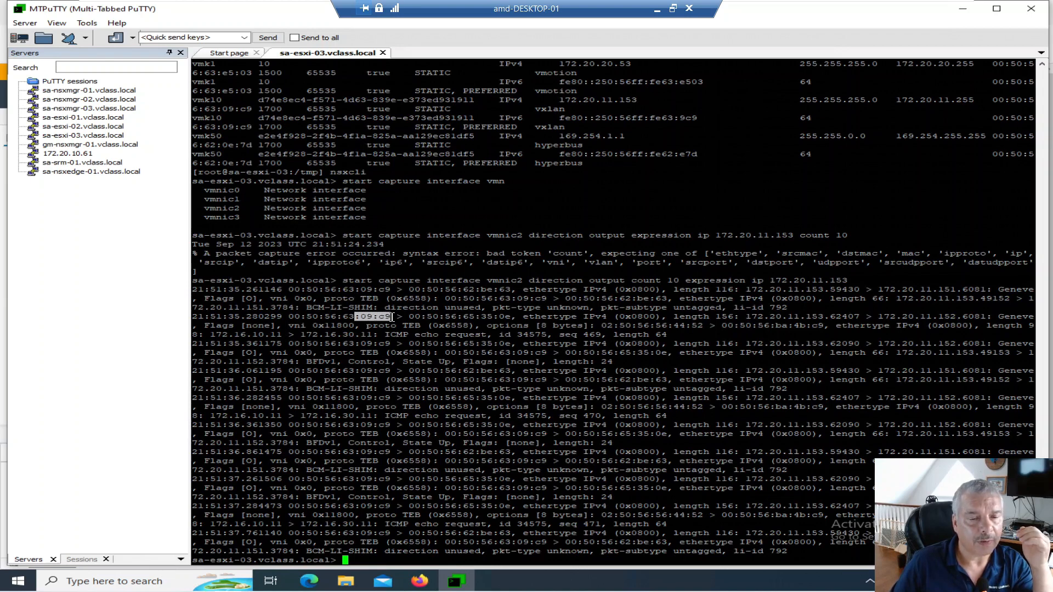
drag(481, 317, 515, 318)
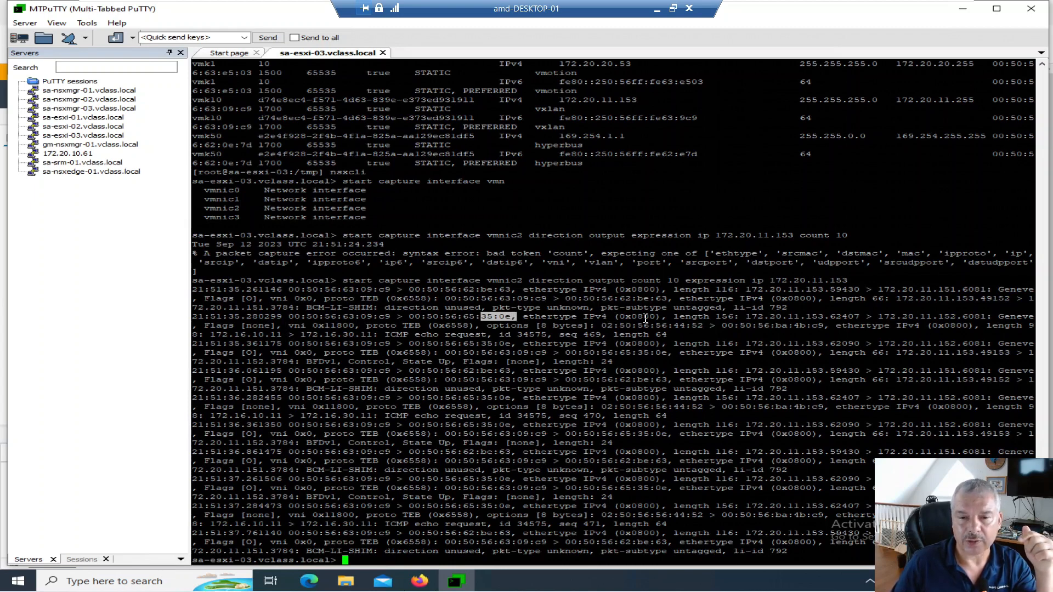
click(756, 316)
drag(756, 315, 822, 317)
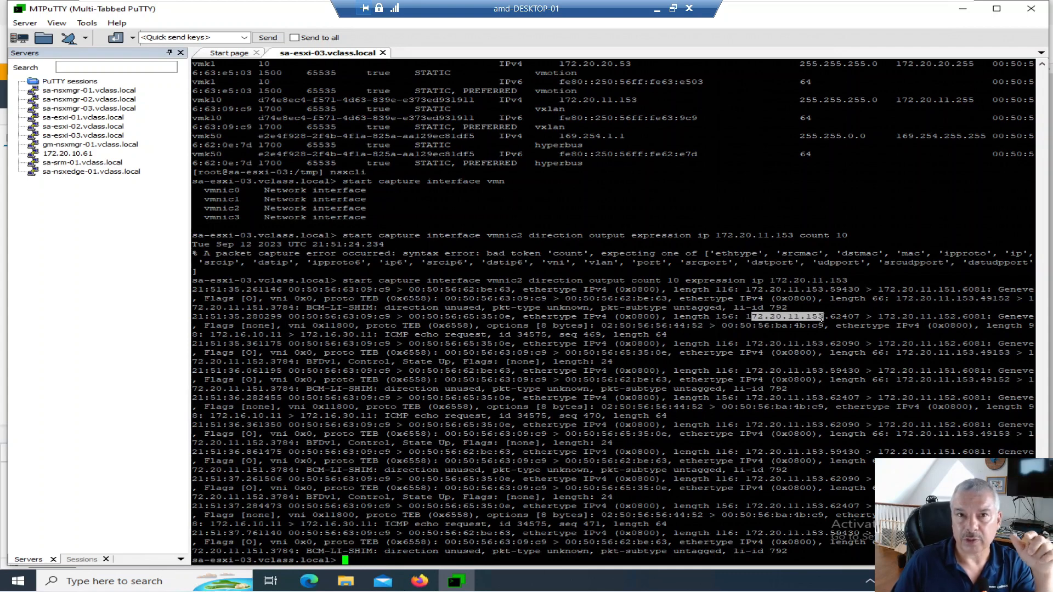
drag(878, 316, 955, 319)
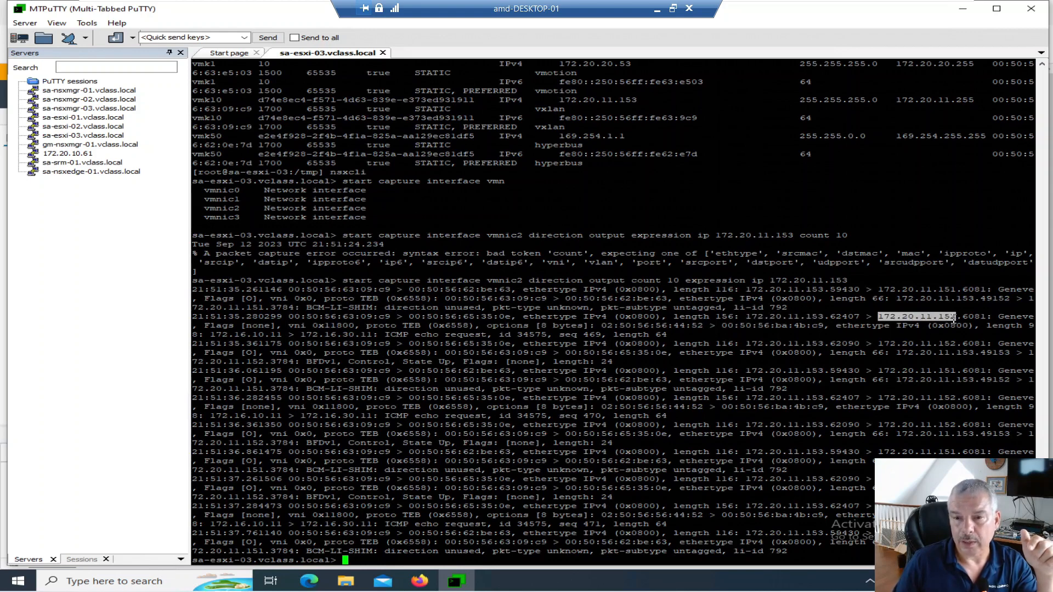
drag(393, 317, 331, 316)
drag(404, 317, 503, 316)
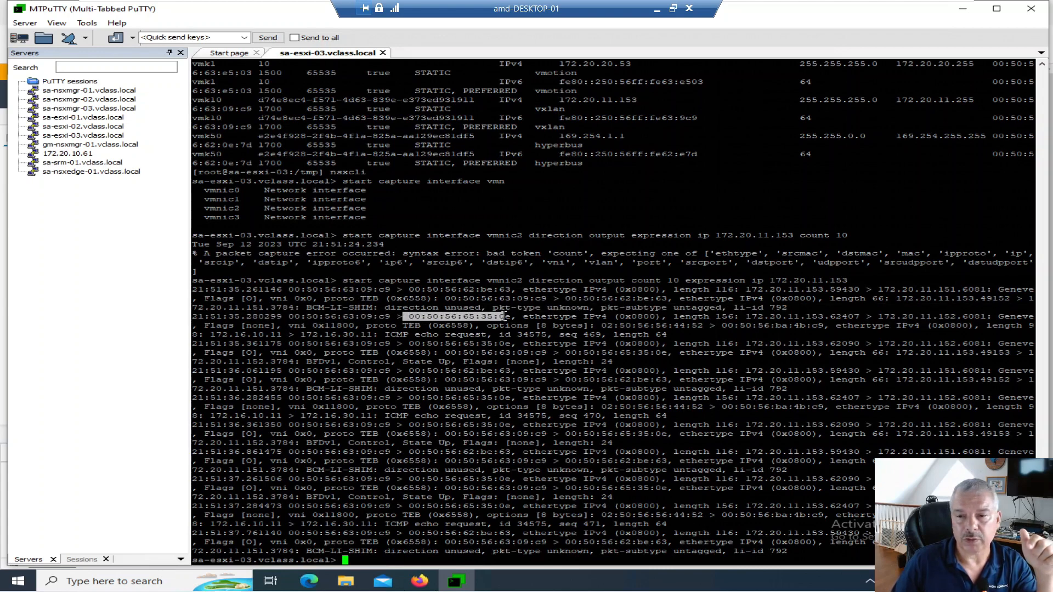
drag(1003, 317, 1021, 319)
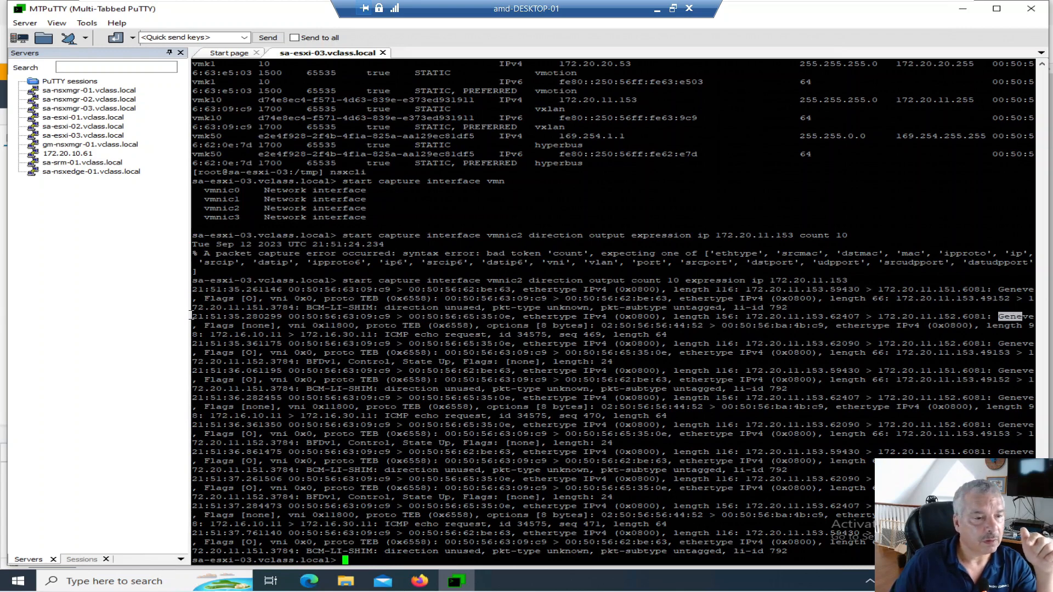
drag(289, 326, 355, 327)
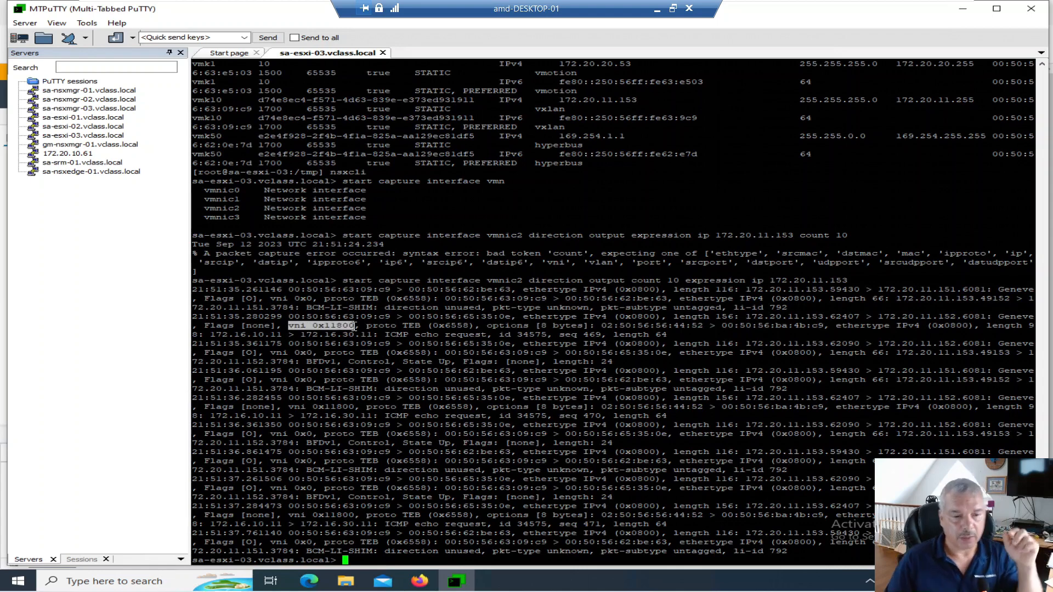
List the host's logical switches with get logical-switch and highlight the VNI of DB-Segment.
text(get log)
key(Tab)
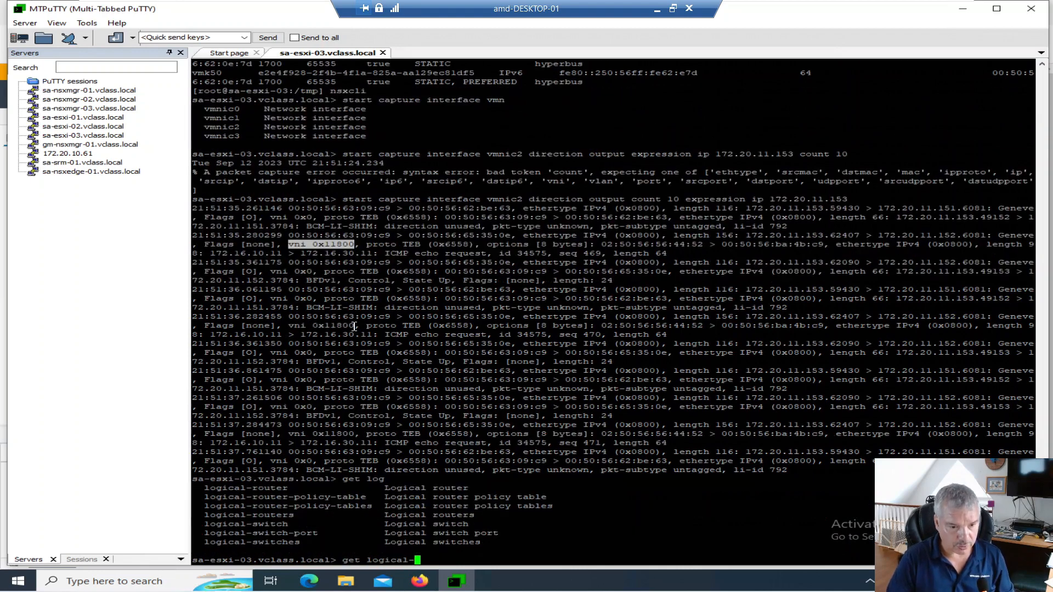
text(sw)
key(Tab)
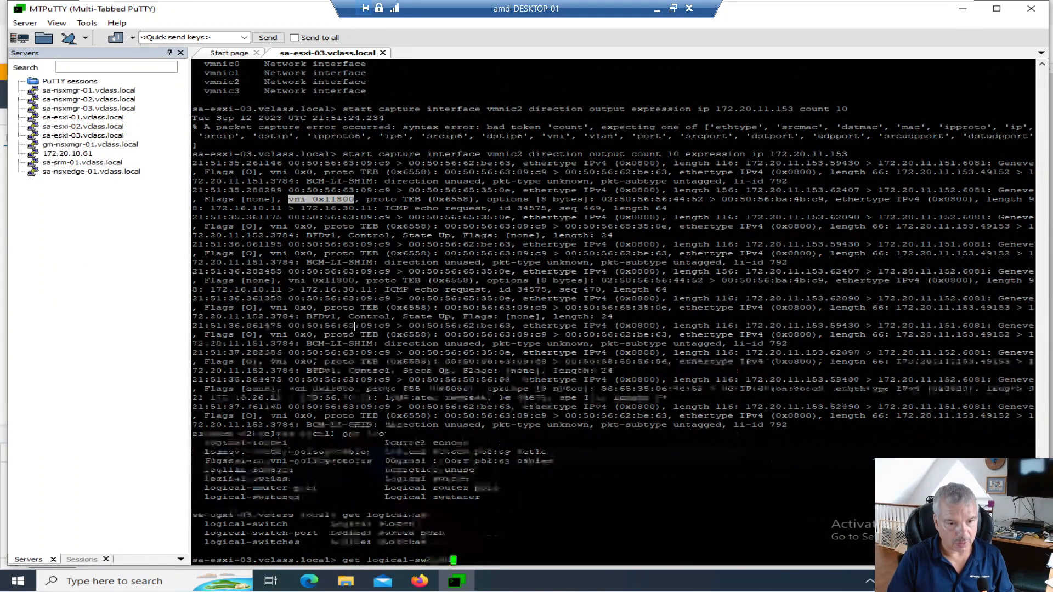
key(Return)
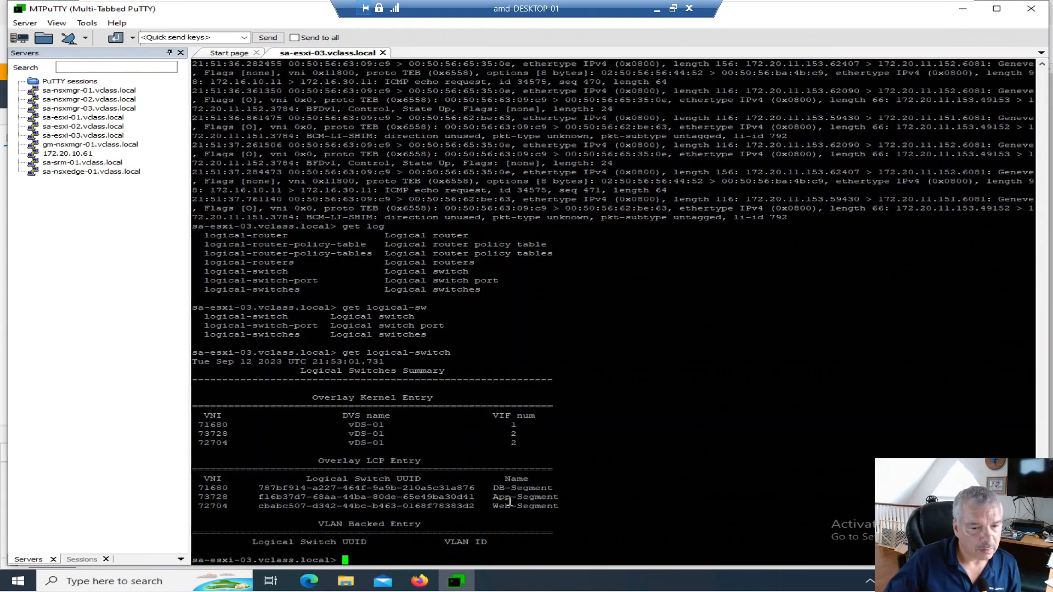
drag(232, 486, 200, 488)
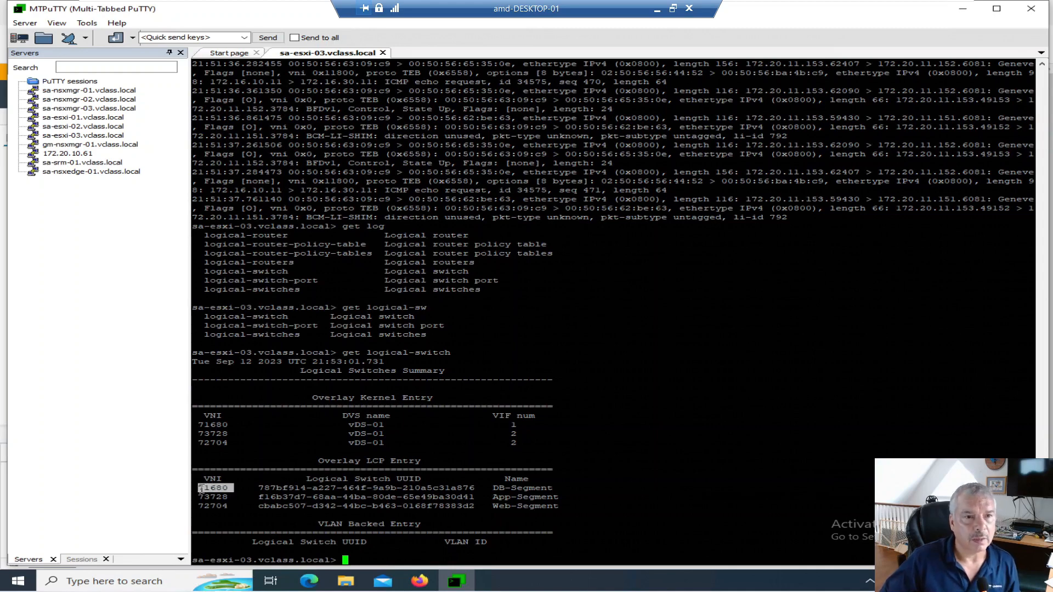
Return to the second captured packet and examine its VNI, inner MAC addresses, and source and destination VM addresses.
scroll(237, 433, up, 9)
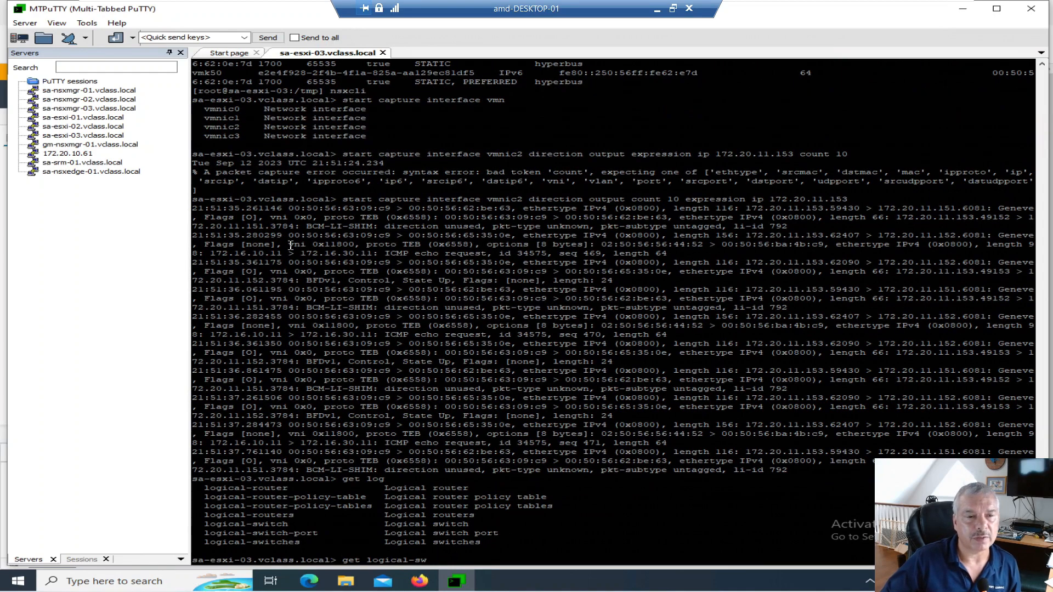
drag(320, 245, 373, 245)
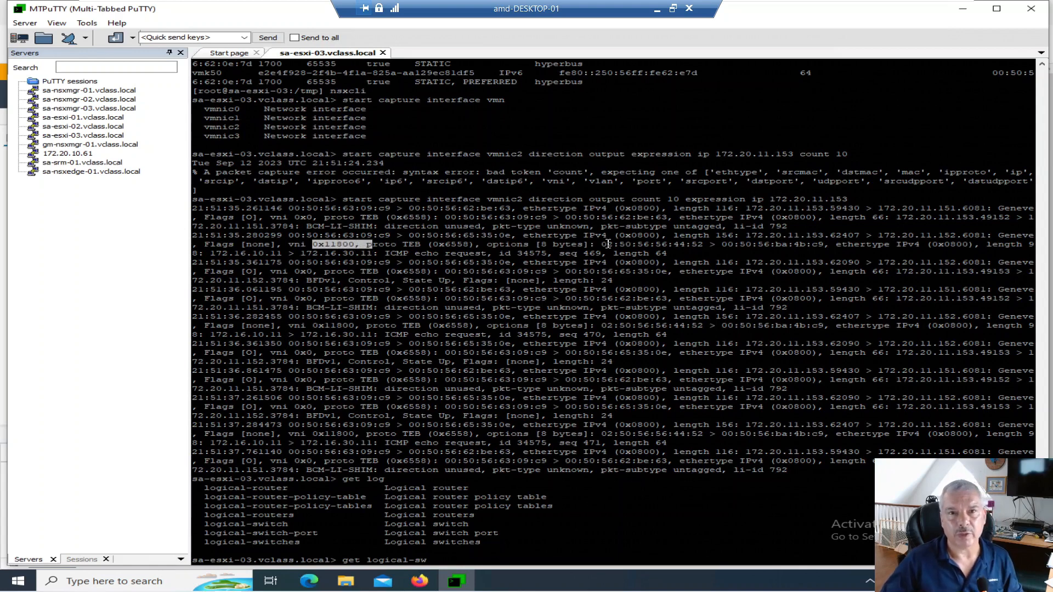
drag(583, 245, 209, 239)
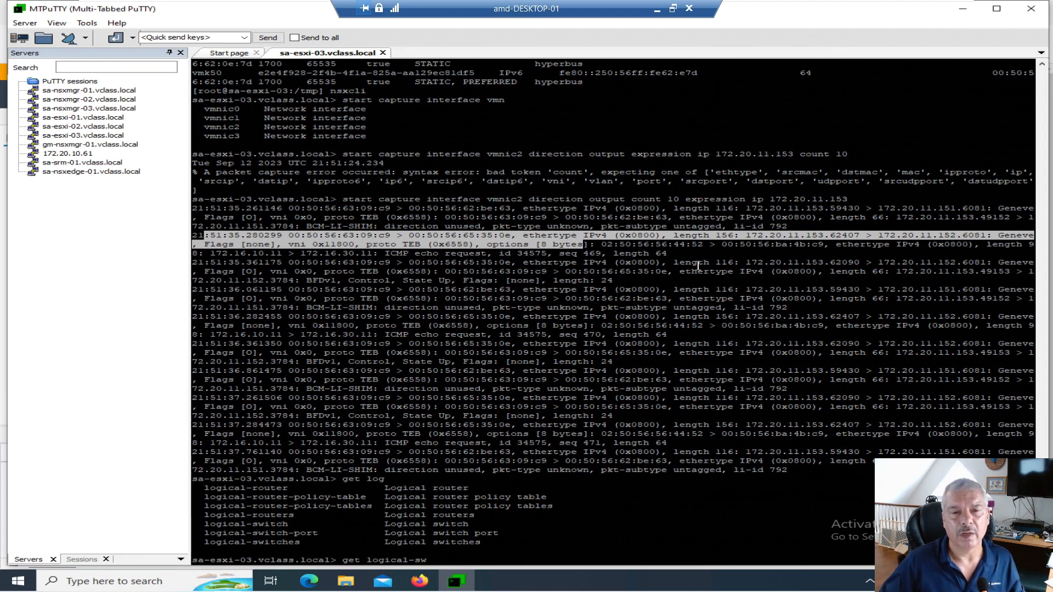
drag(599, 245, 707, 243)
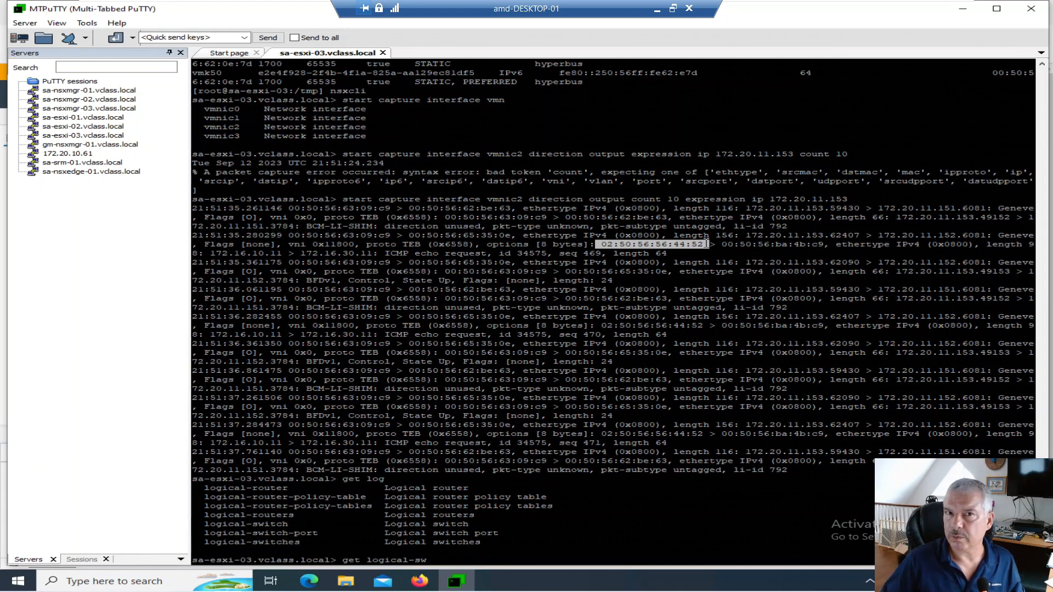
drag(707, 243, 708, 244)
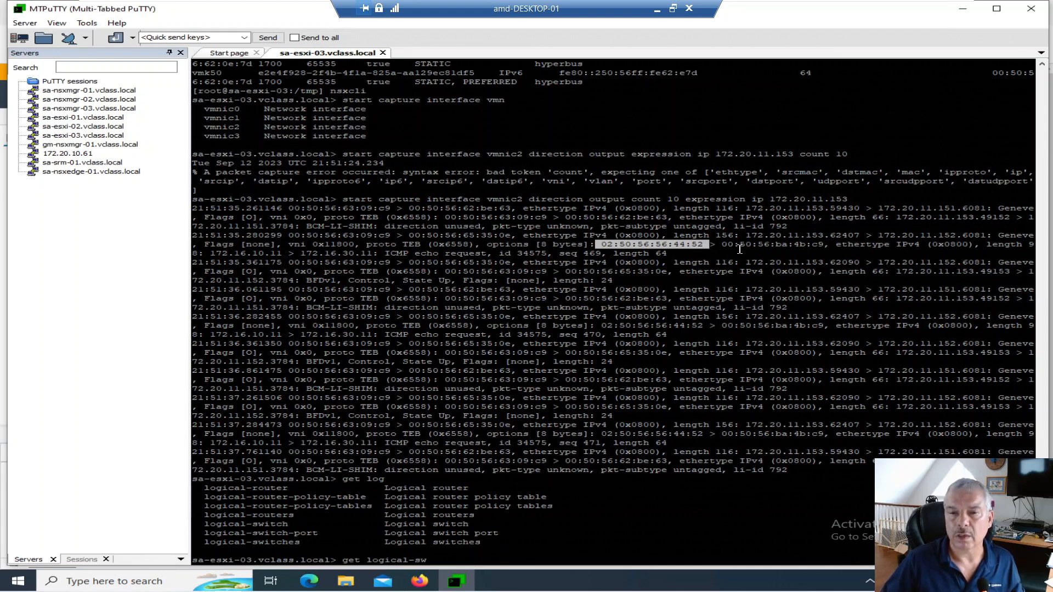
drag(793, 244, 826, 247)
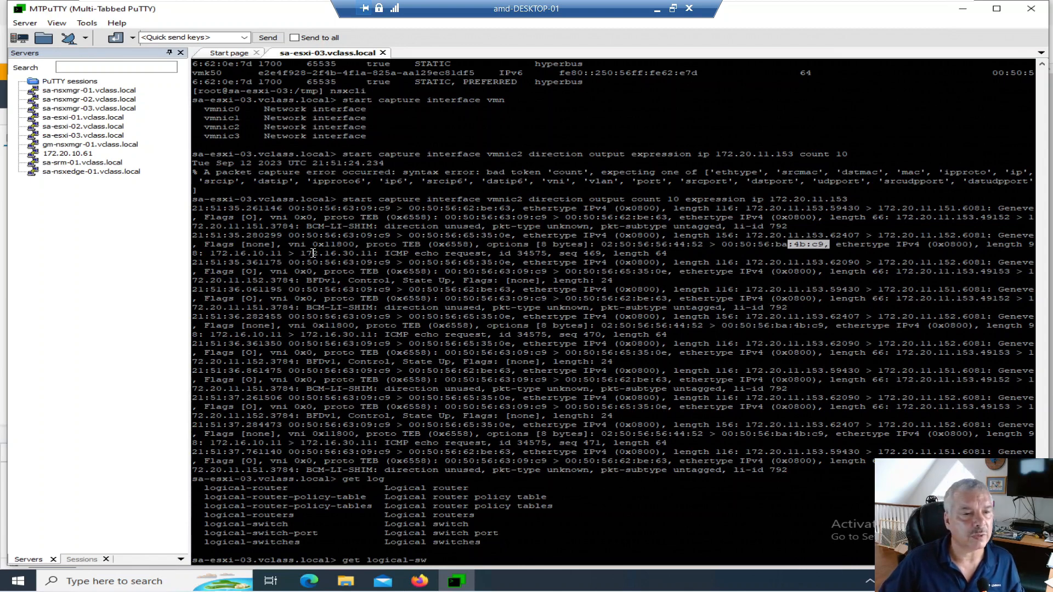
drag(295, 253, 277, 253)
drag(244, 257, 219, 257)
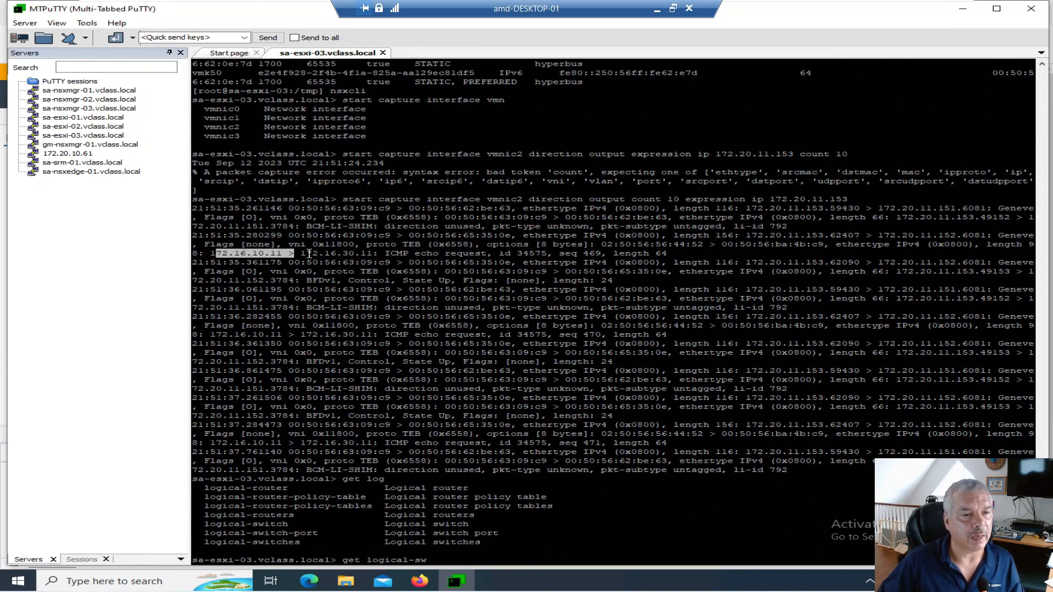
drag(300, 253, 369, 254)
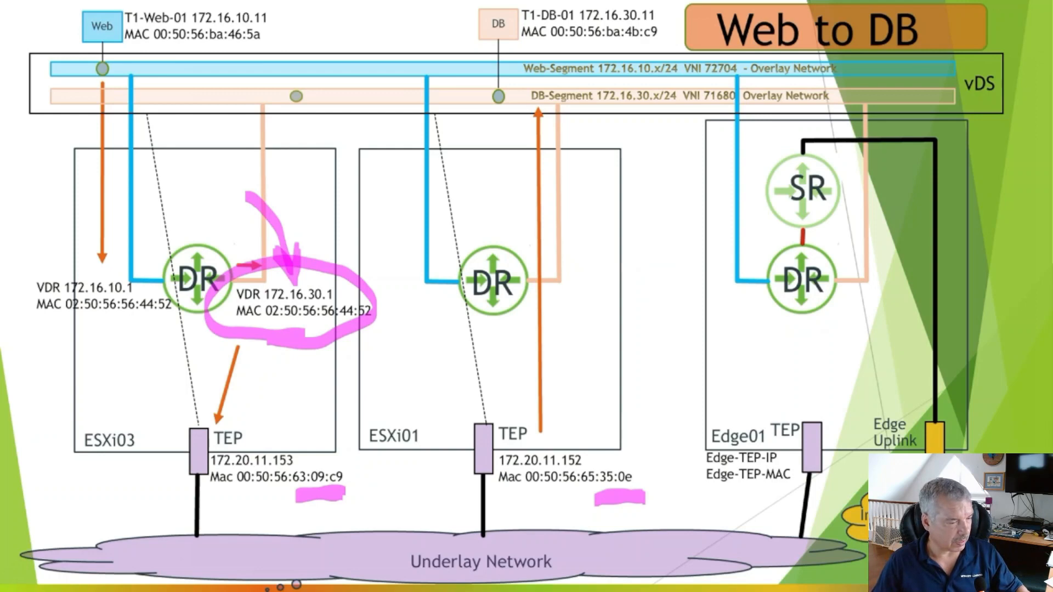
key(e)
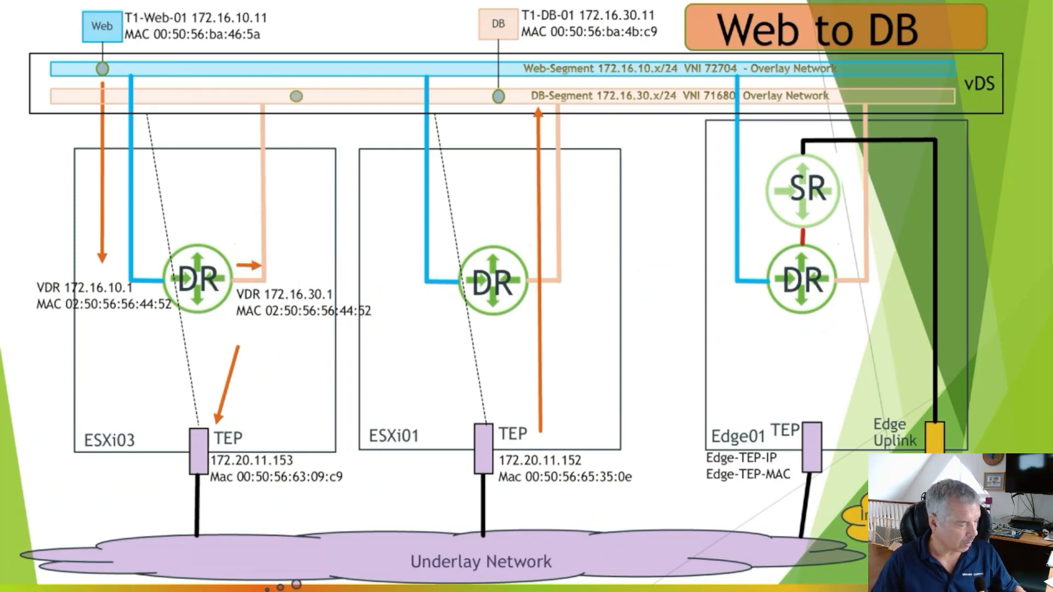